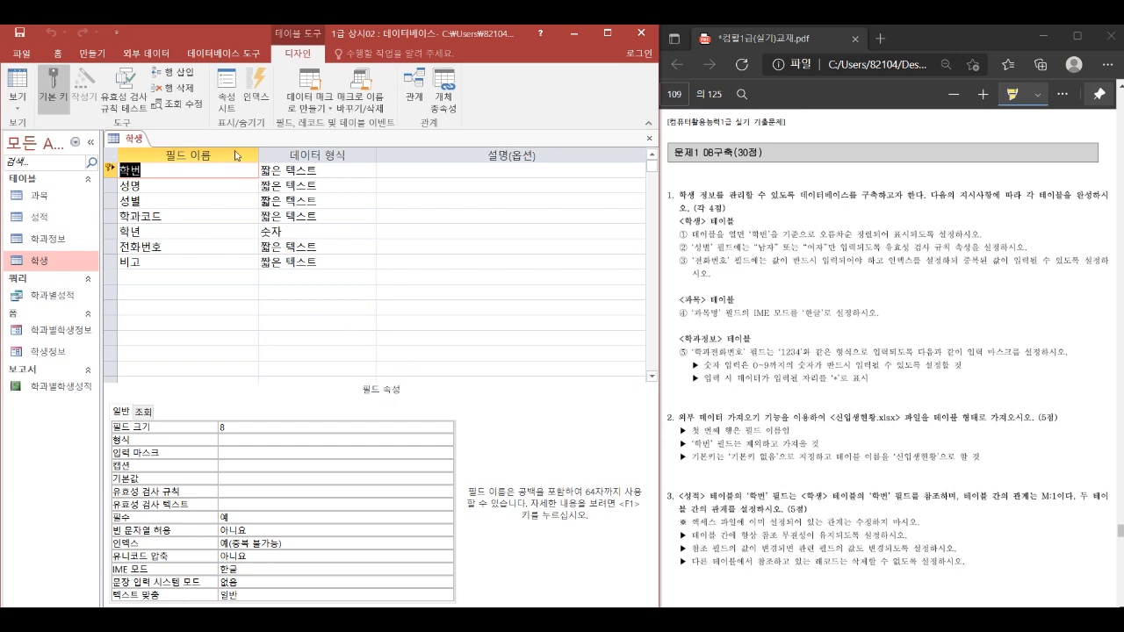
Set the 학생 table's sort order (정렬 기준) property to 학번 and close its property sheet.
{"action": "left_click", "coordinate": [227, 101]}
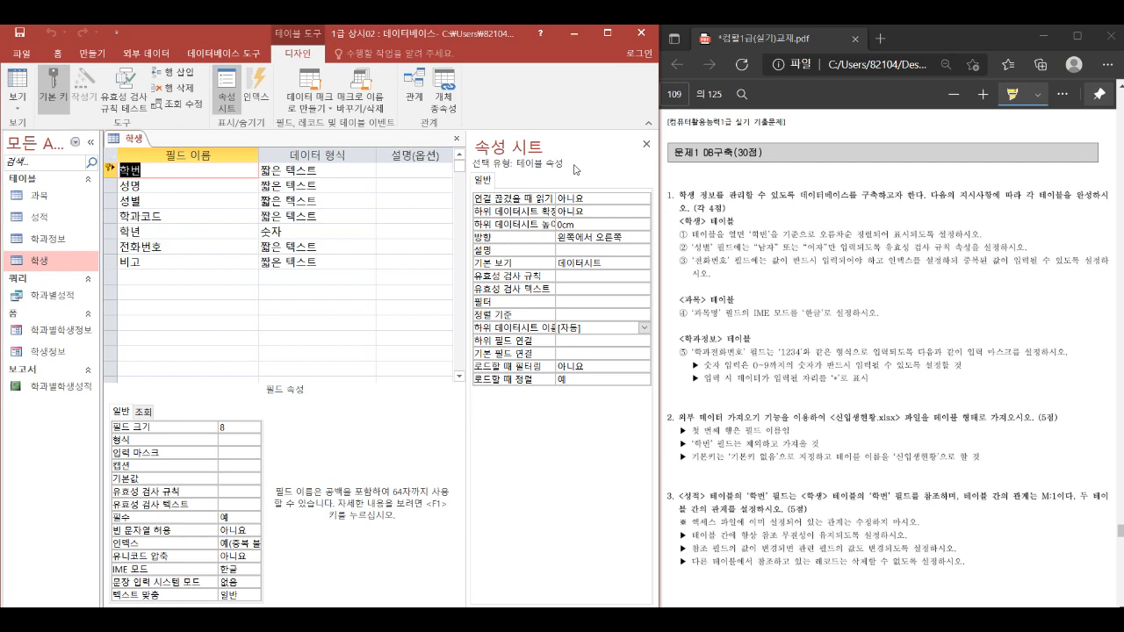
{"action": "left_click", "coordinate": [567, 312]}
{"action": "type", "text": "gkr"}
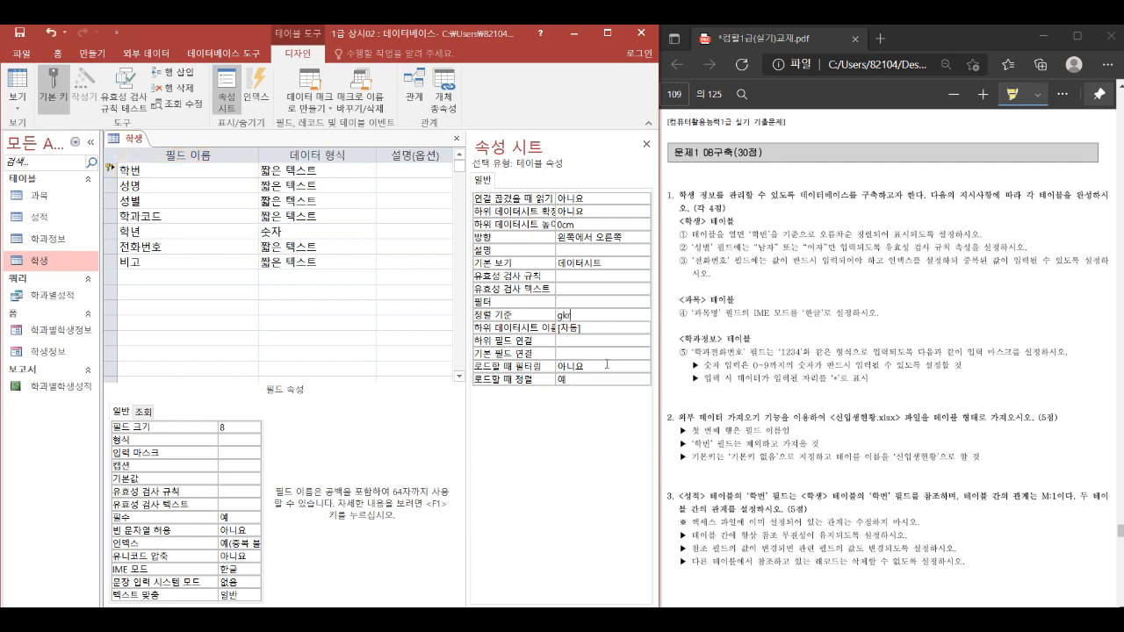
{"action": "key", "text": "BackSpace"}
{"action": "key", "text": "BackSpace"}
{"action": "key", "text": "BackSpace"}
{"action": "key", "text": "Hangul"}
{"action": "type", "text": "학번"}
{"action": "left_click", "coordinate": [646, 144]}
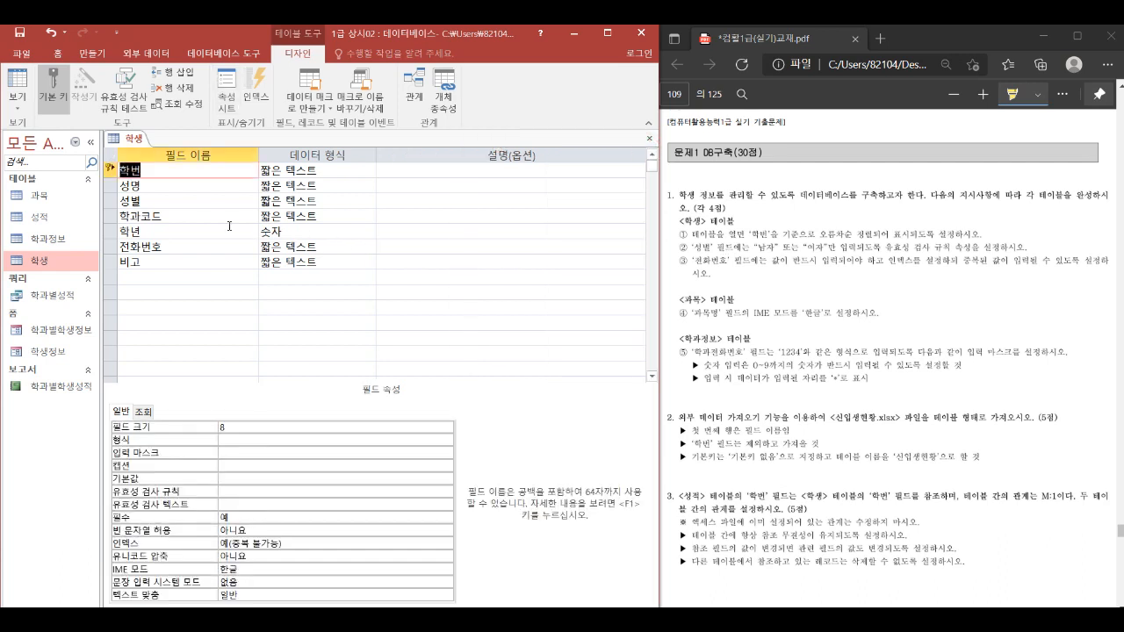
Give the 성별 field of the 학생 table the validation rule In ("남자","여자").
{"action": "left_click", "coordinate": [182, 200]}
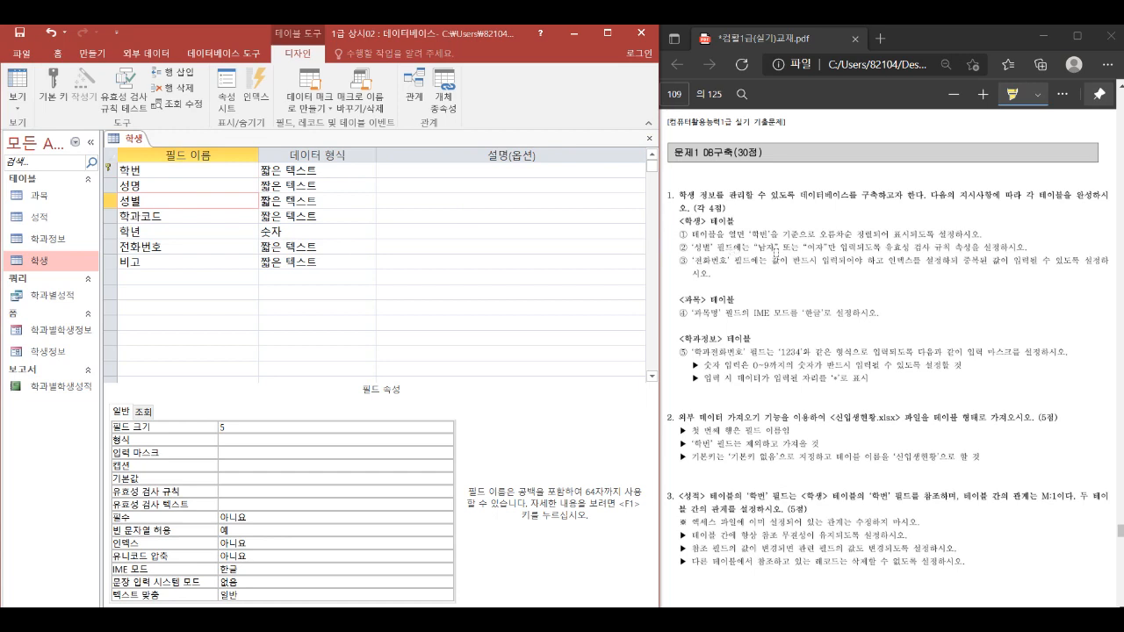
{"action": "left_click", "coordinate": [235, 493]}
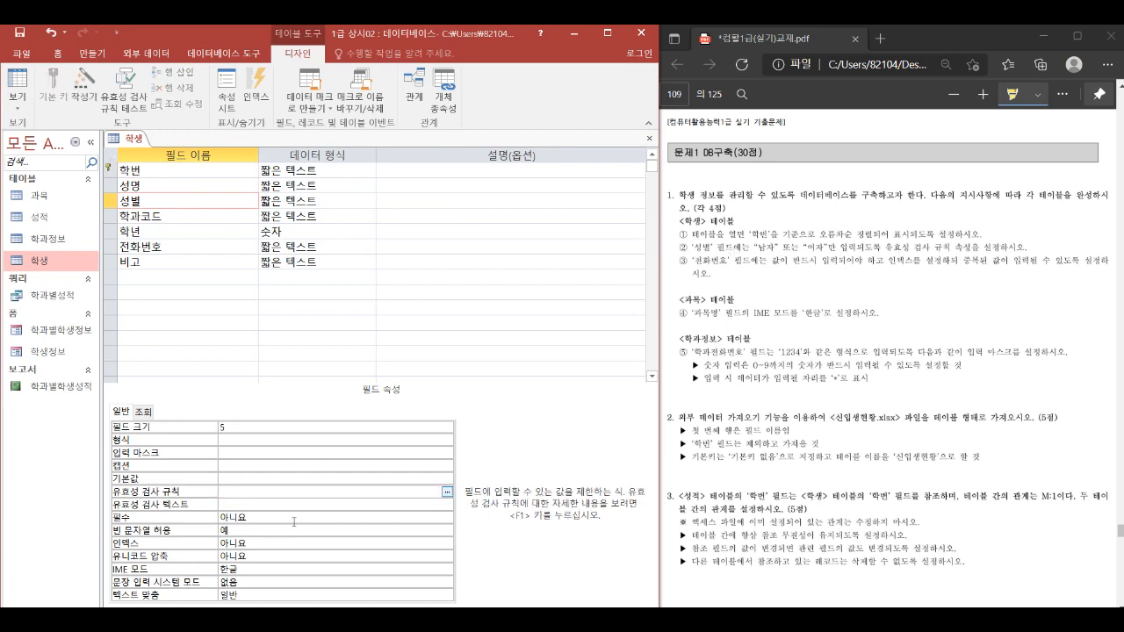
{"action": "type", "text": "in("}
{"action": "type", "text": "ㄴ"}
{"action": "type", "text": "자,여자)"}
{"action": "key", "text": "Return"}
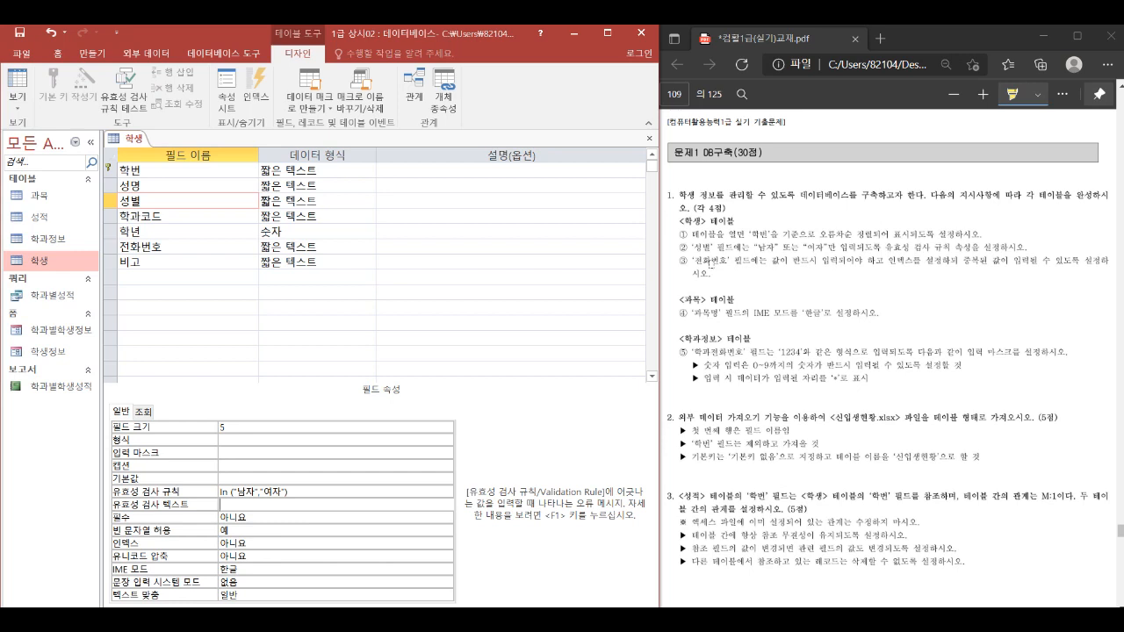
Highlight the 전화번호 conditions in the PDF, and set that field's 필수 to 예 and its 인덱스 to 예(중복 가능).
{"action": "left_click", "coordinate": [157, 247]}
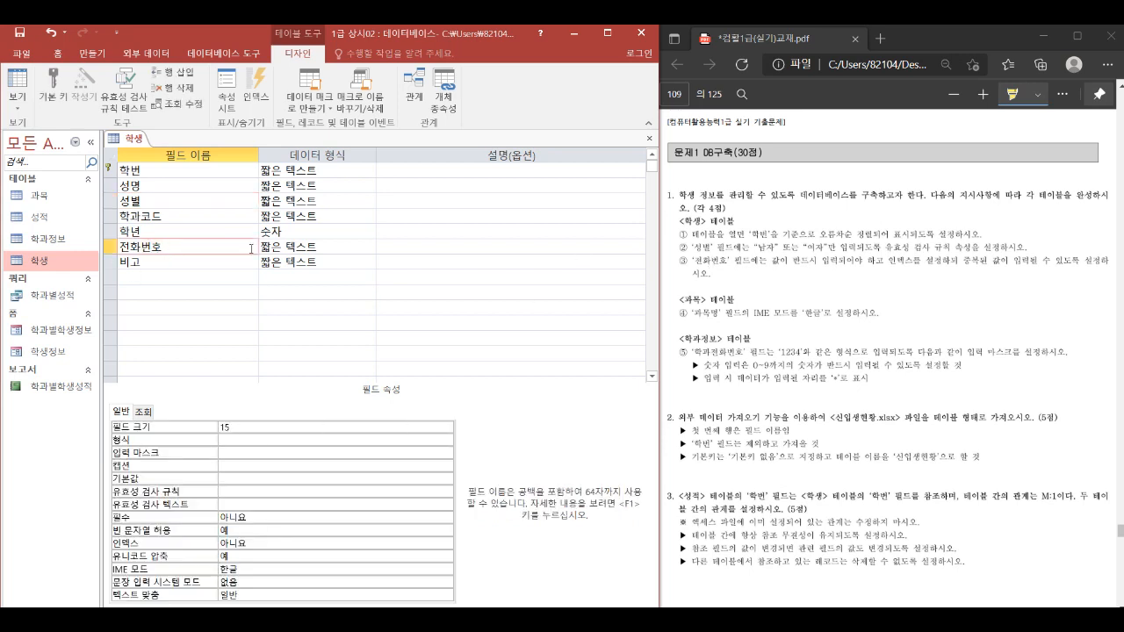
{"action": "left_click_drag", "start_coordinate": [787, 260], "coordinate": [815, 260]}
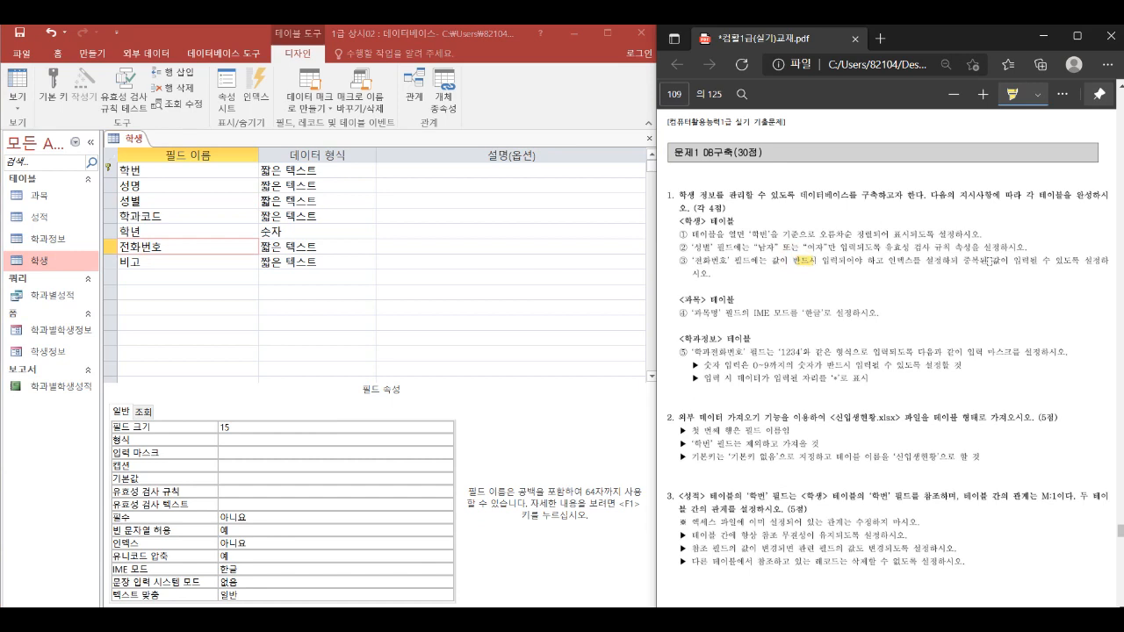
{"action": "left_click_drag", "start_coordinate": [962, 262], "coordinate": [1029, 264]}
{"action": "left_click", "coordinate": [246, 520]}
{"action": "double_click", "coordinate": [247, 519]}
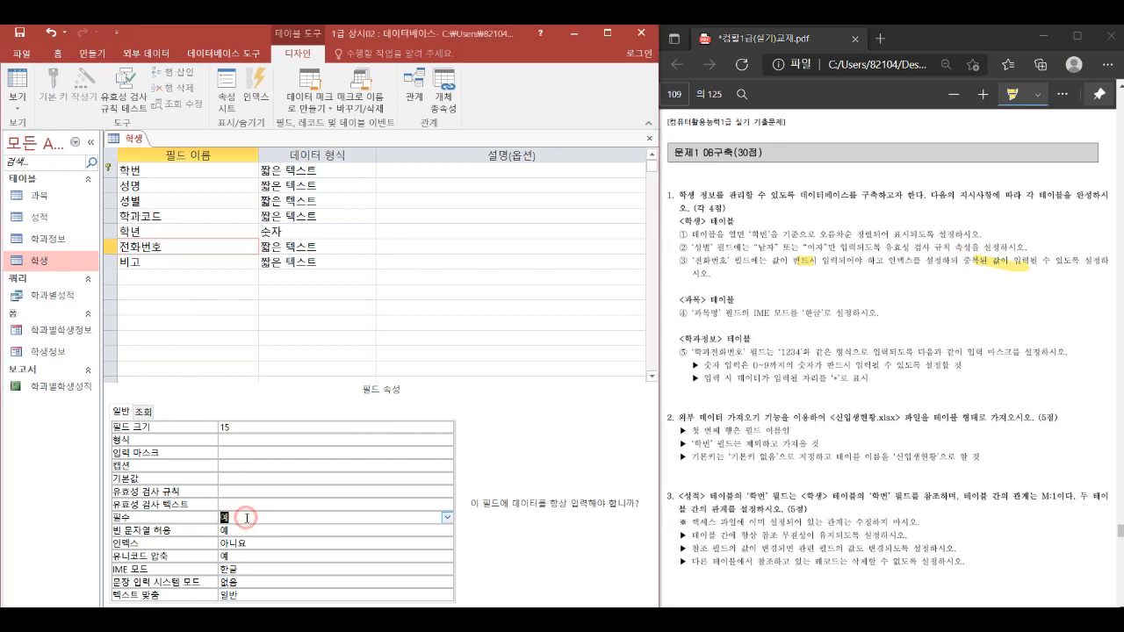
{"action": "left_click", "coordinate": [241, 542]}
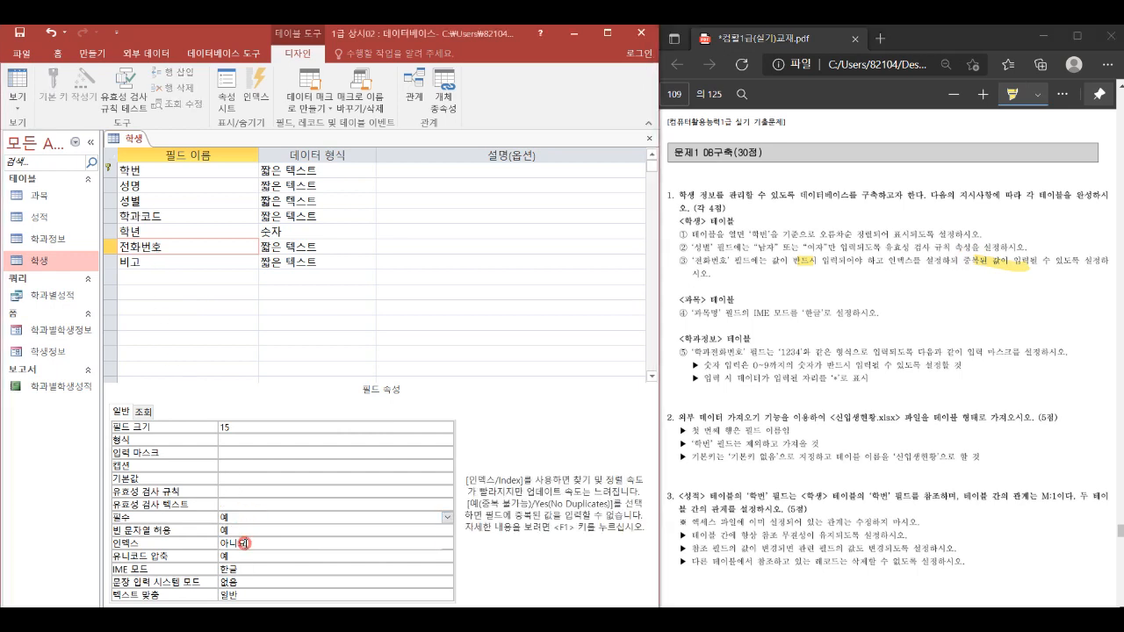
{"action": "double_click", "coordinate": [242, 543]}
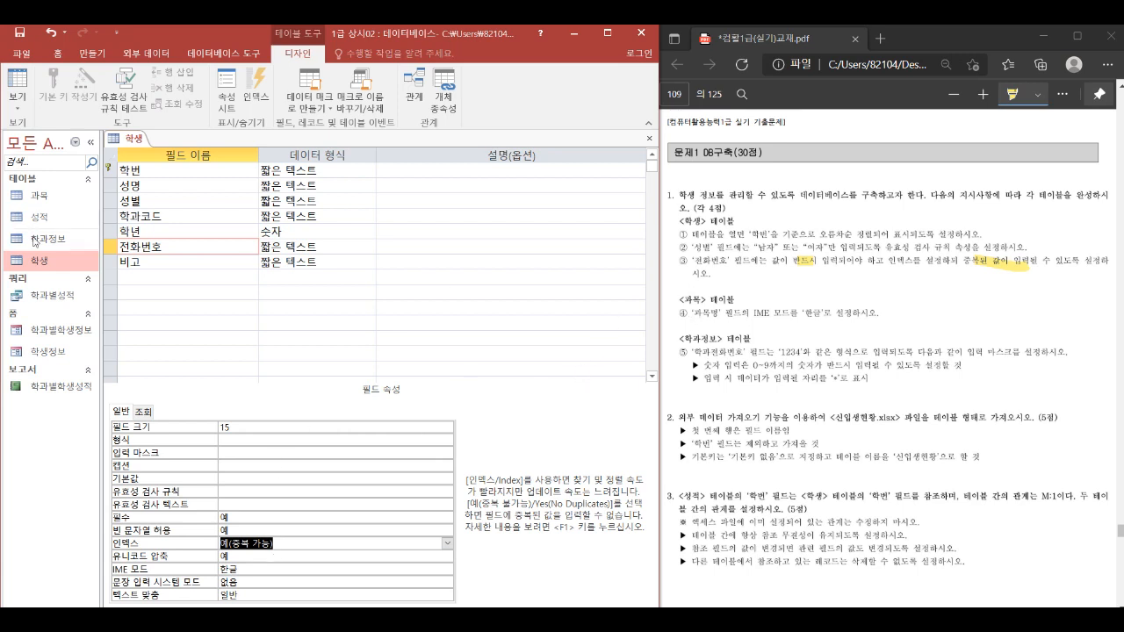
Open the 과목 table in design view and set the 과목명 field's IME mode to 한글.
{"action": "right_click", "coordinate": [46, 197]}
{"action": "left_click", "coordinate": [103, 224]}
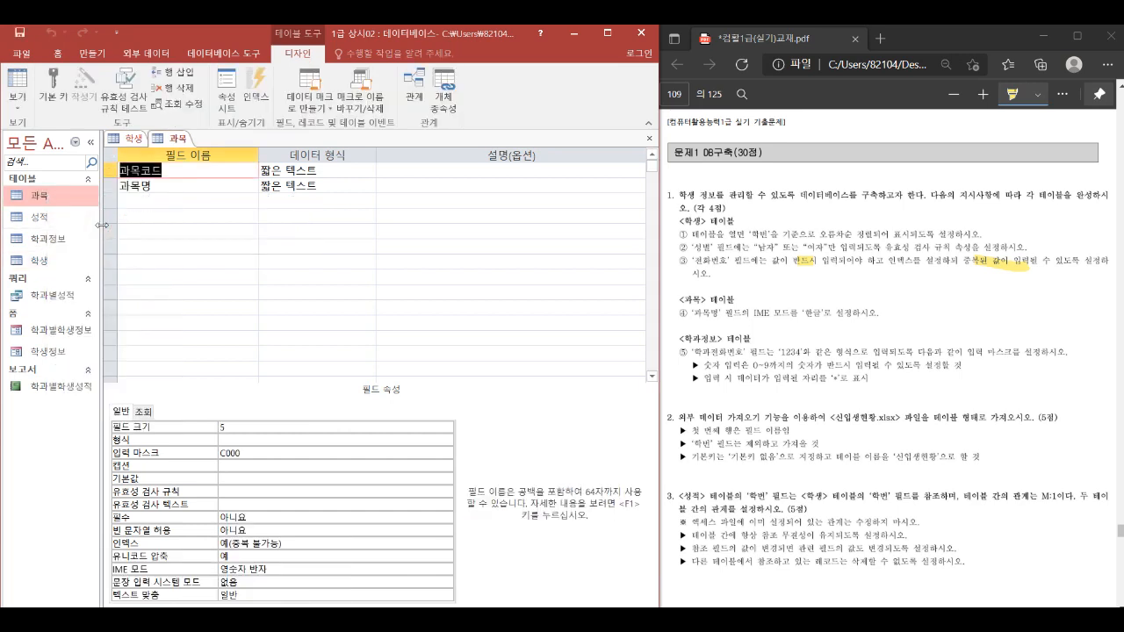
{"action": "left_click", "coordinate": [158, 186]}
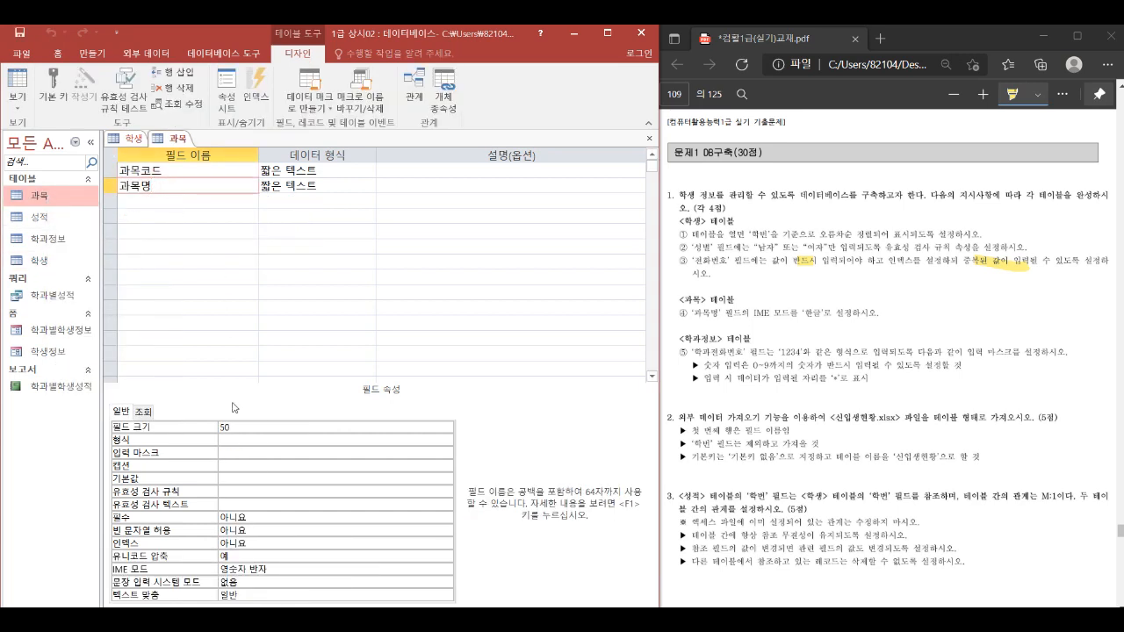
{"action": "left_click", "coordinate": [260, 571]}
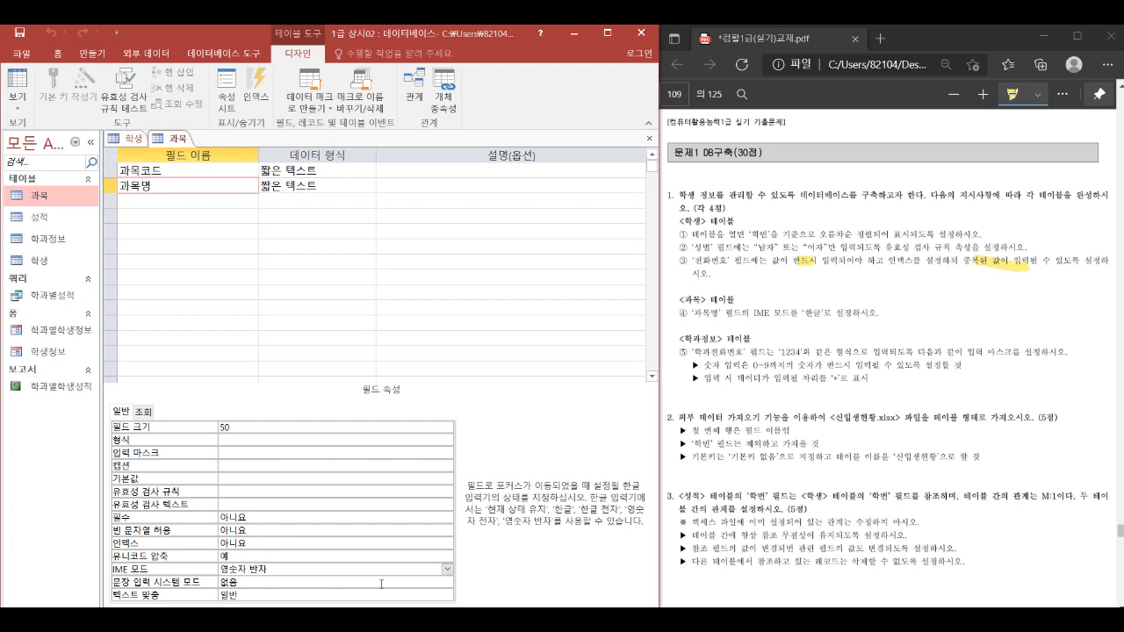
{"action": "left_click", "coordinate": [449, 573]}
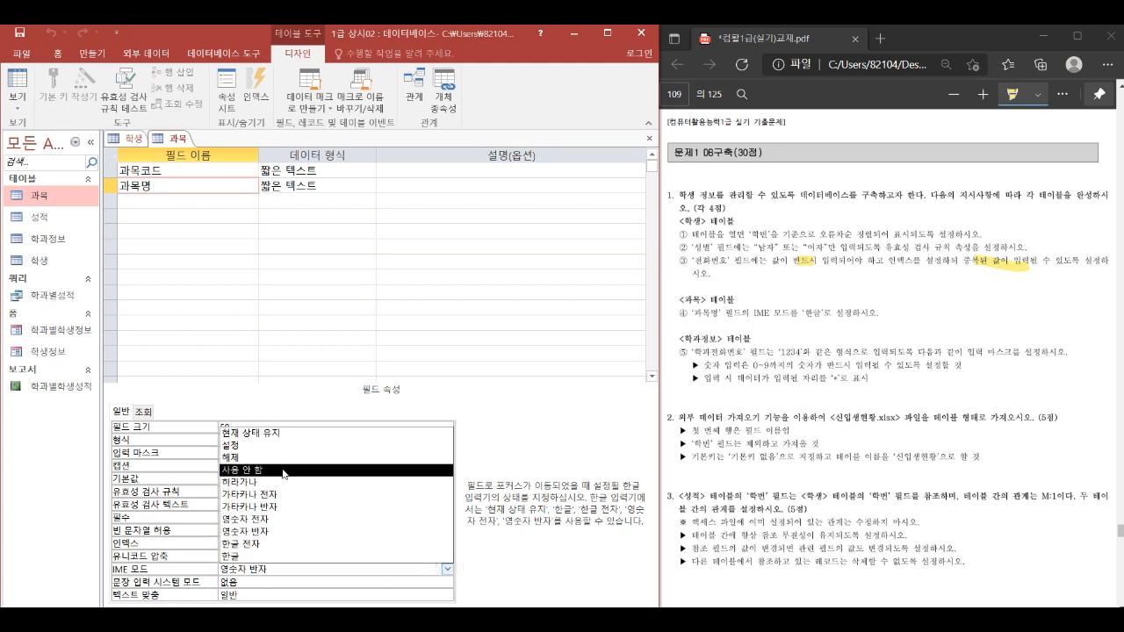
{"action": "left_click", "coordinate": [262, 557]}
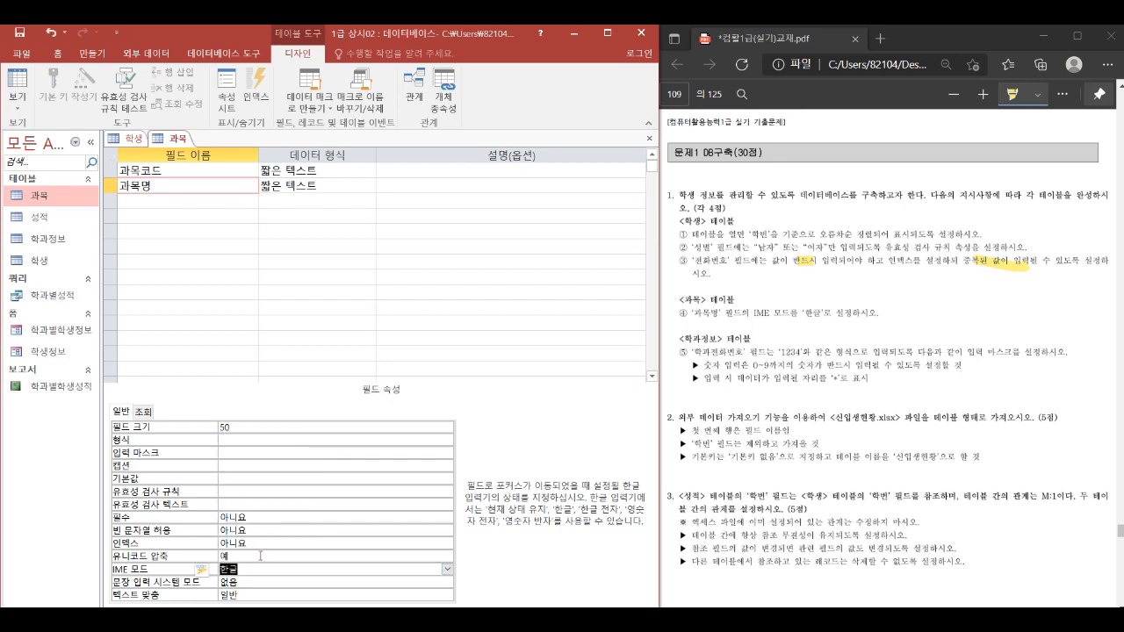
Open the 학과정보 table's design, highlight the mask requirements in the PDF, and set the 학과전화번호 input mask to 0000;;*.
{"action": "right_click", "coordinate": [57, 240]}
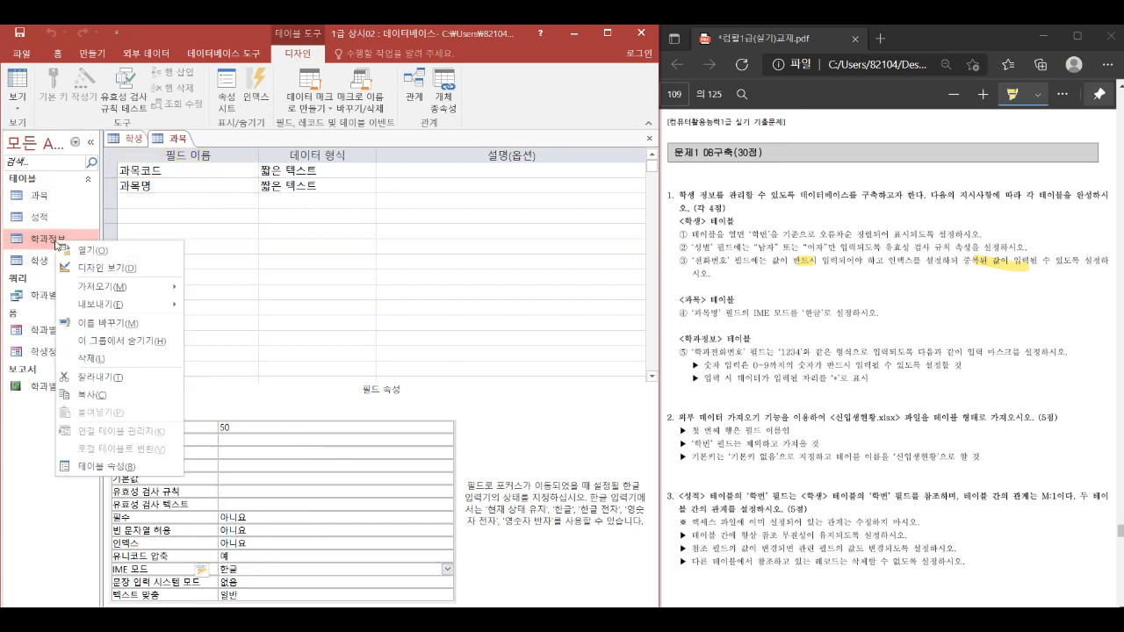
{"action": "left_click", "coordinate": [104, 265]}
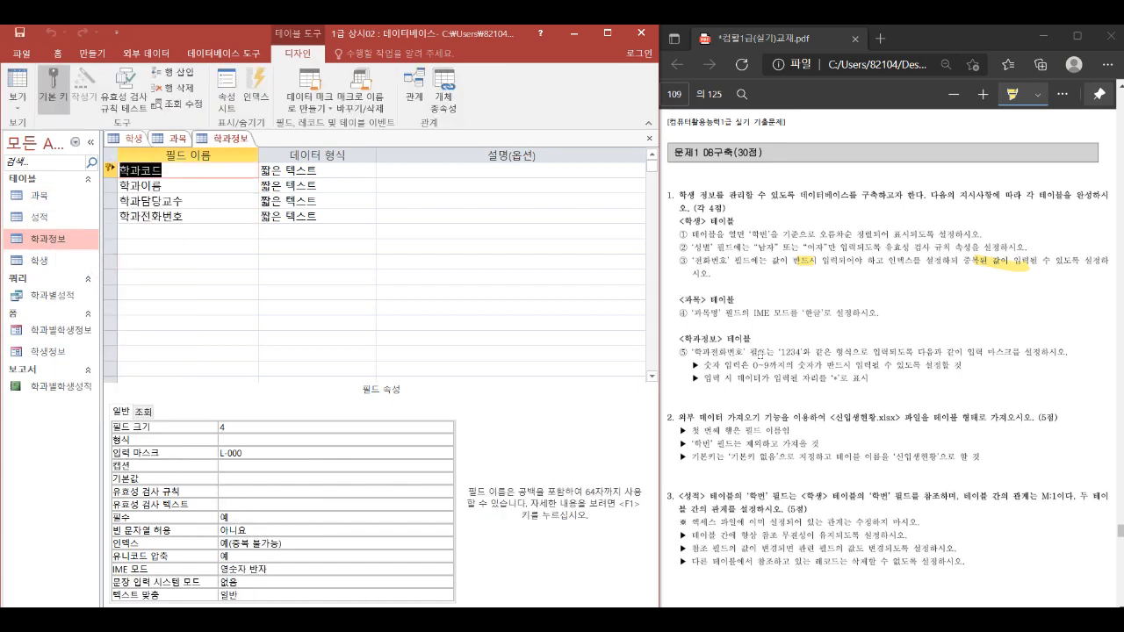
{"action": "left_click_drag", "start_coordinate": [969, 353], "coordinate": [1015, 353]}
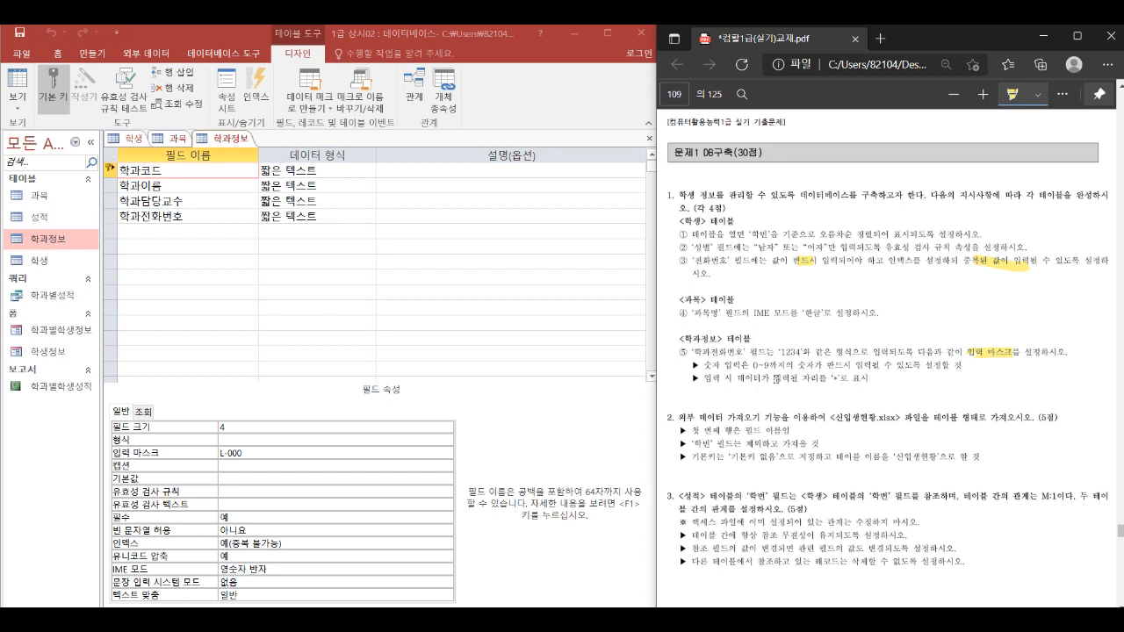
{"action": "left_click_drag", "start_coordinate": [775, 378], "coordinate": [850, 382]}
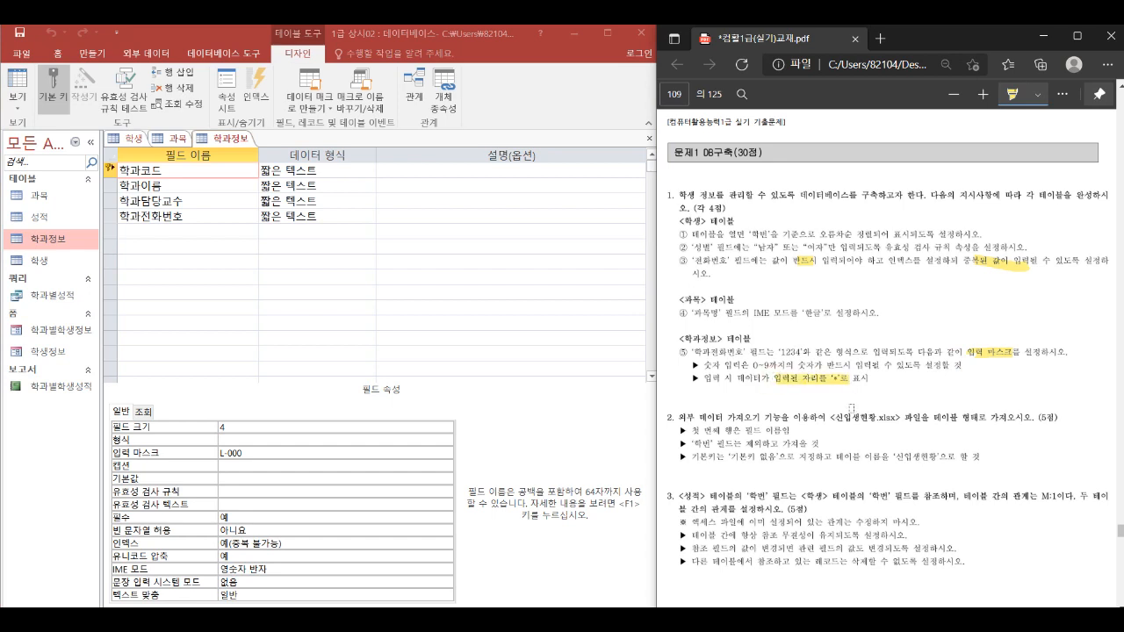
{"action": "left_click", "coordinate": [162, 220]}
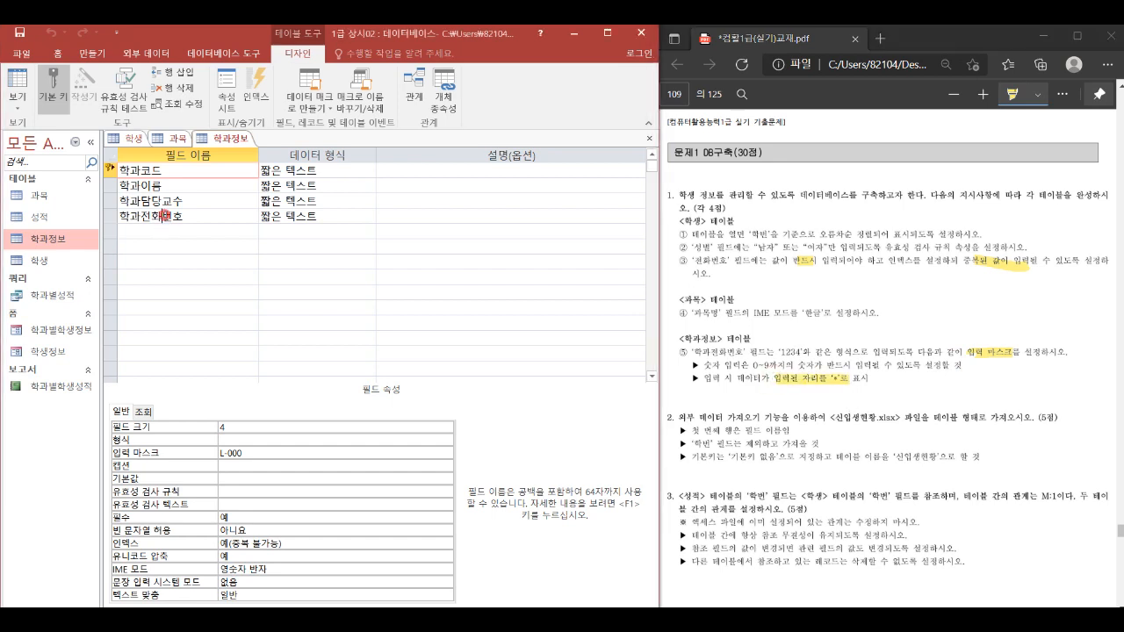
{"action": "left_click", "coordinate": [242, 451]}
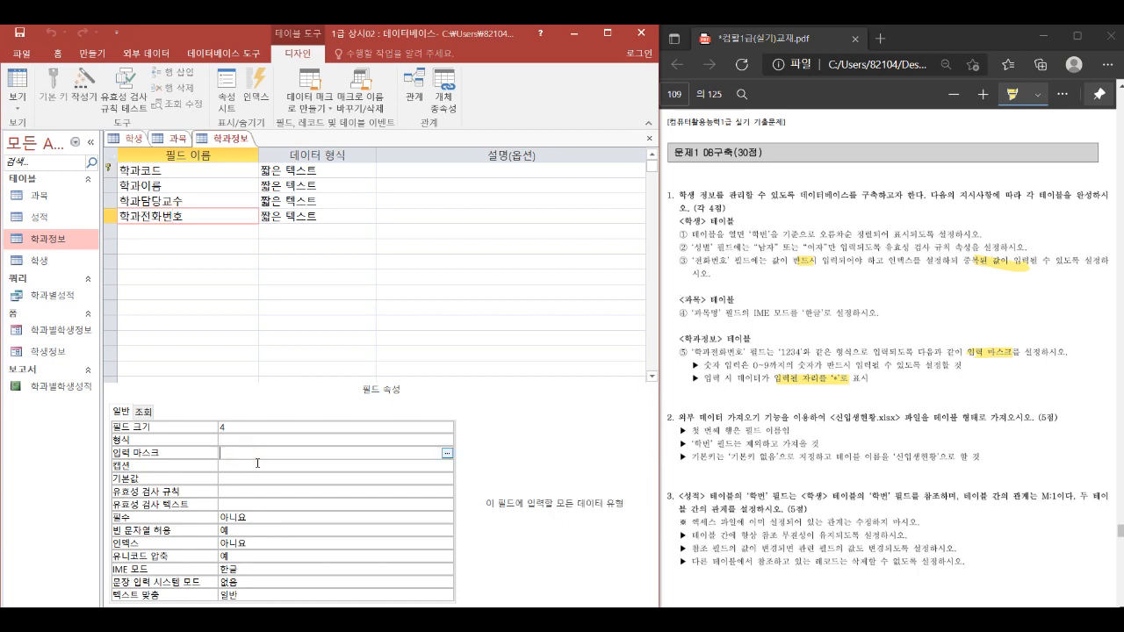
{"action": "type", "text": "0000;;*"}
Close all open tables, saving their design changes and accepting the data integrity check.
{"action": "right_click", "coordinate": [233, 139]}
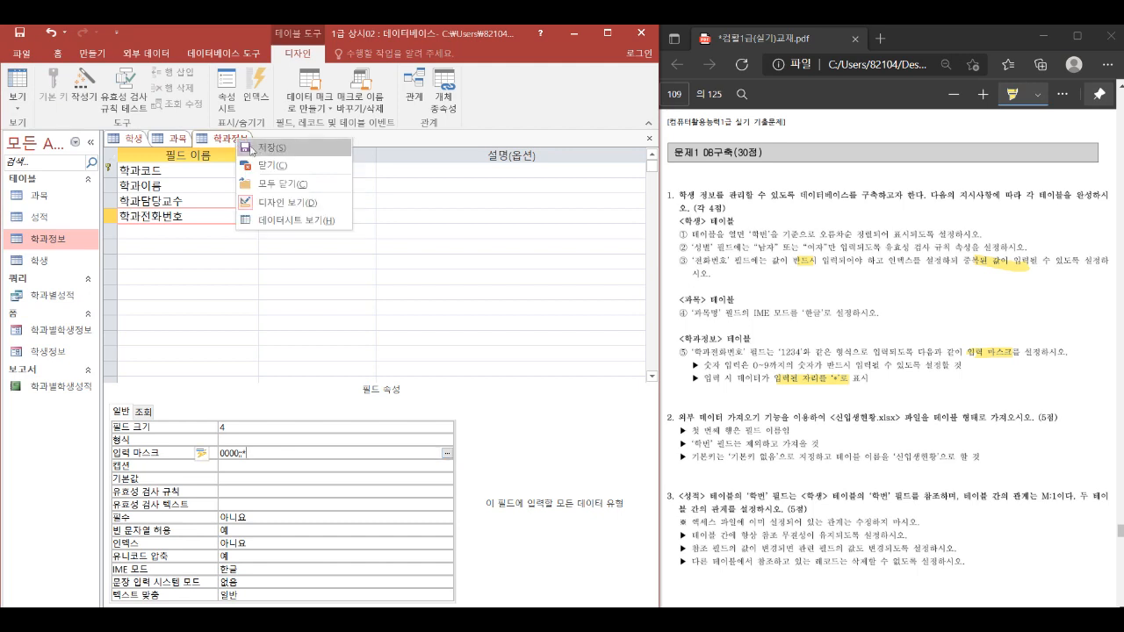
{"action": "left_click", "coordinate": [285, 187]}
{"action": "left_click", "coordinate": [481, 377]}
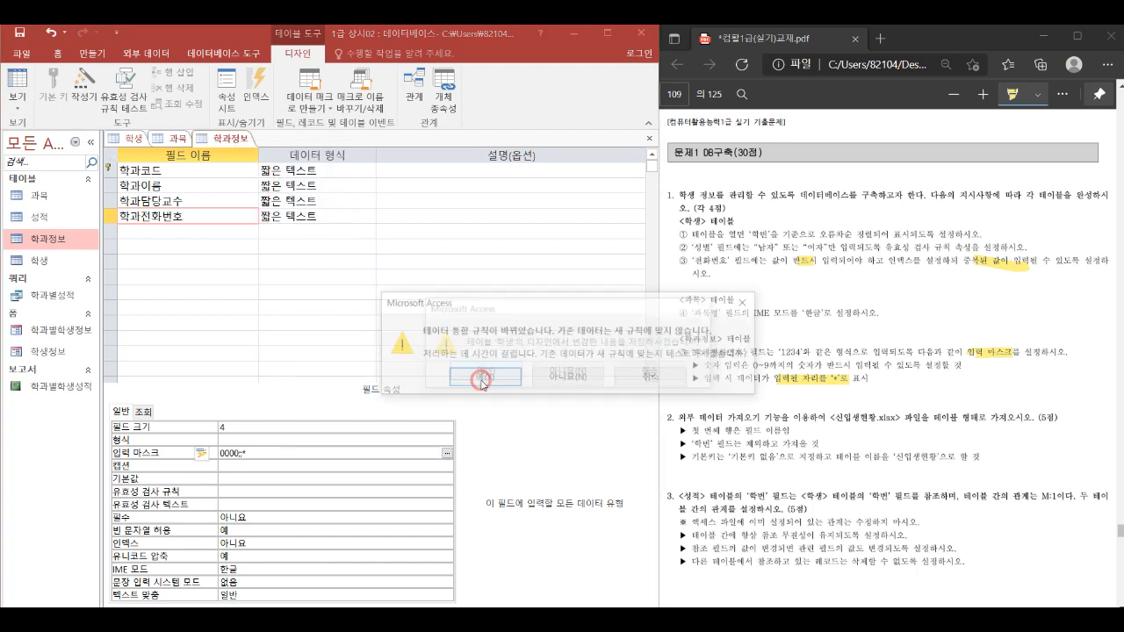
{"action": "left_click", "coordinate": [500, 369]}
{"action": "left_click", "coordinate": [500, 367]}
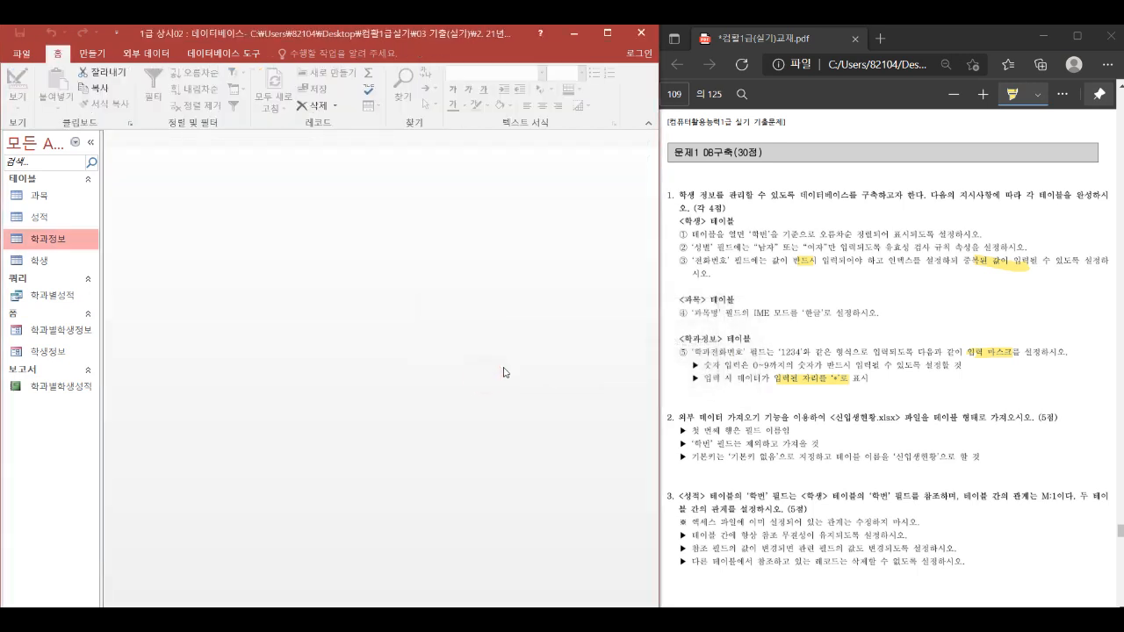
Highlight 가져오기 기능, 제외 and 신입생현황 in problem 2 of the exam PDF.
{"action": "scroll", "coordinate": [693, 426], "scroll_direction": "down", "scroll_amount": 3}
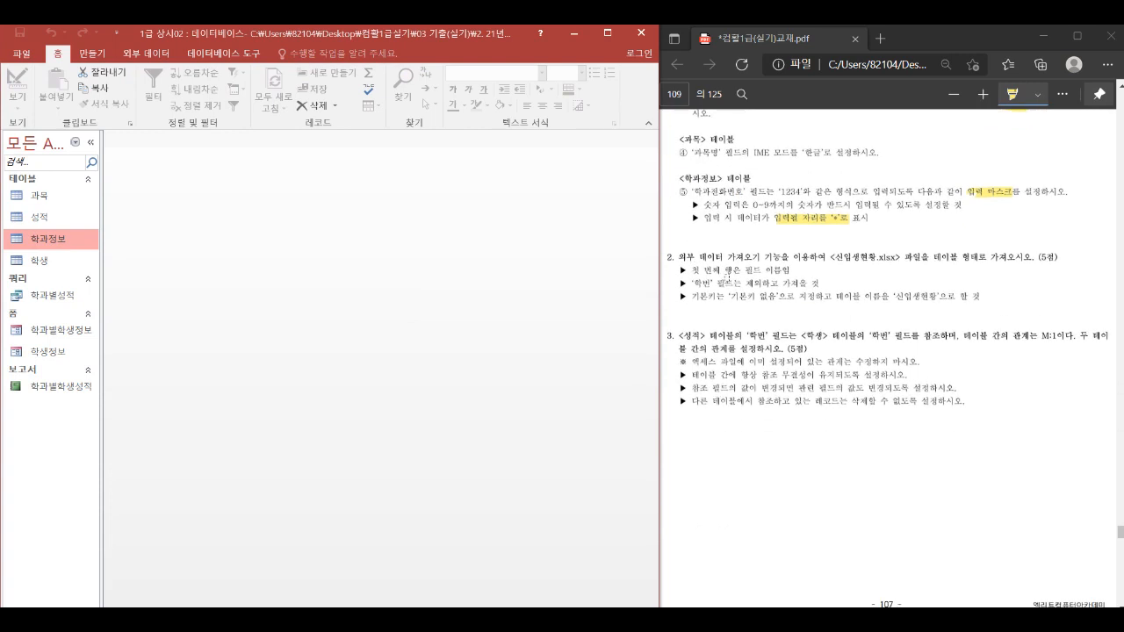
{"action": "left_click", "coordinate": [735, 255]}
{"action": "left_click_drag", "start_coordinate": [729, 256], "coordinate": [789, 256]}
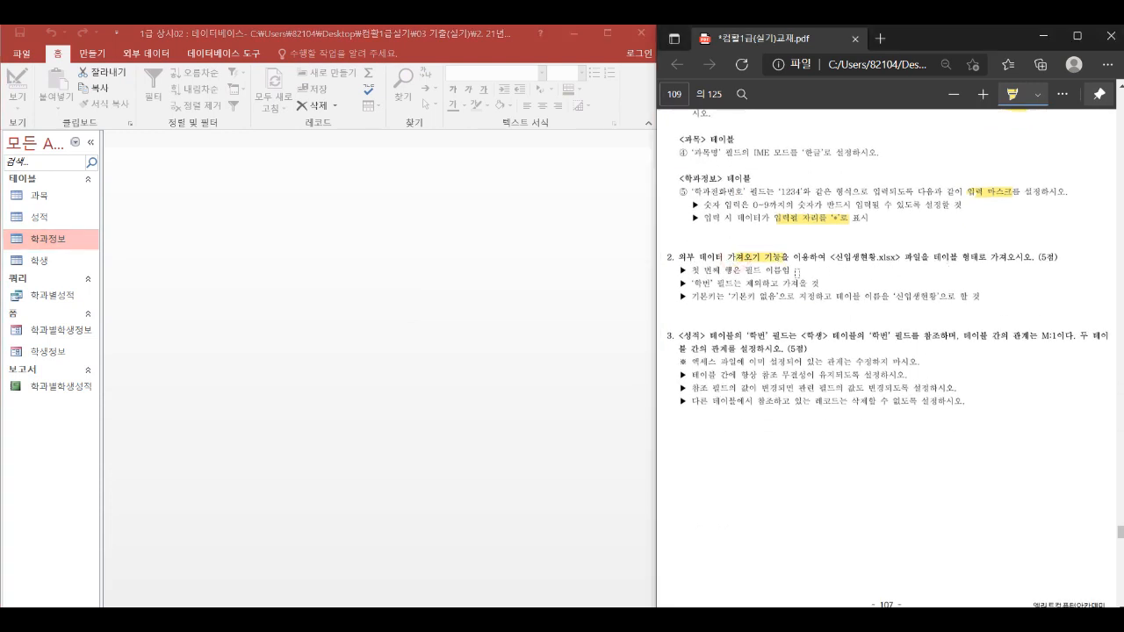
{"action": "left_click_drag", "start_coordinate": [745, 283], "coordinate": [762, 283]}
{"action": "left_click_drag", "start_coordinate": [895, 296], "coordinate": [935, 295]}
Start an Excel import of C:\OA\신입생현황.xlsx into a new table of the current database.
{"action": "left_click", "coordinate": [151, 53]}
{"action": "left_click", "coordinate": [119, 85]}
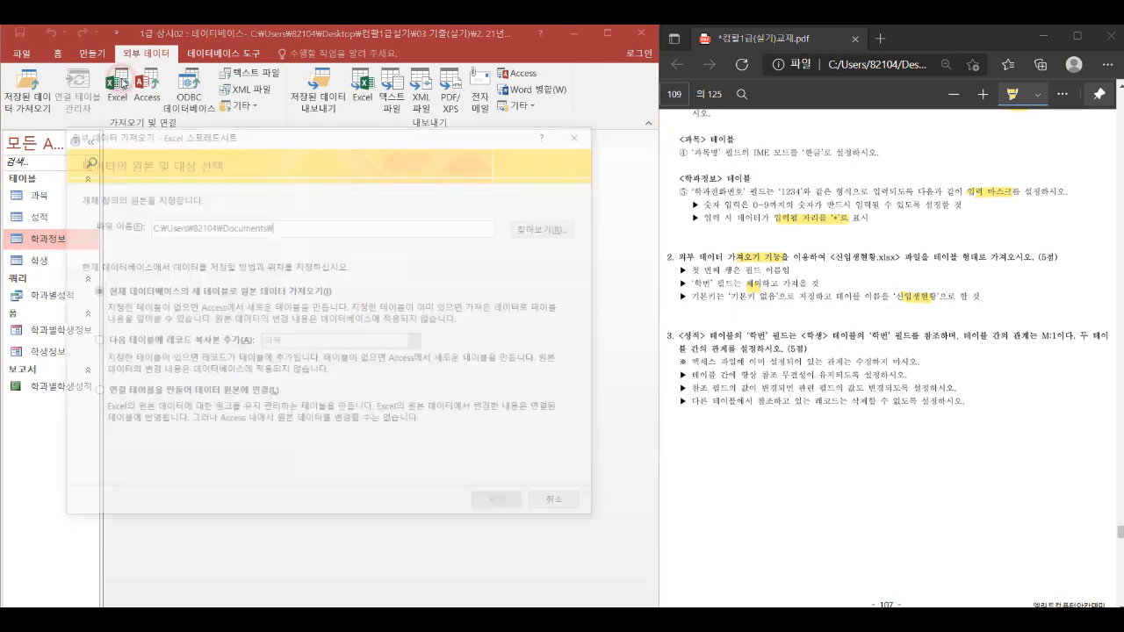
{"action": "left_click", "coordinate": [546, 231]}
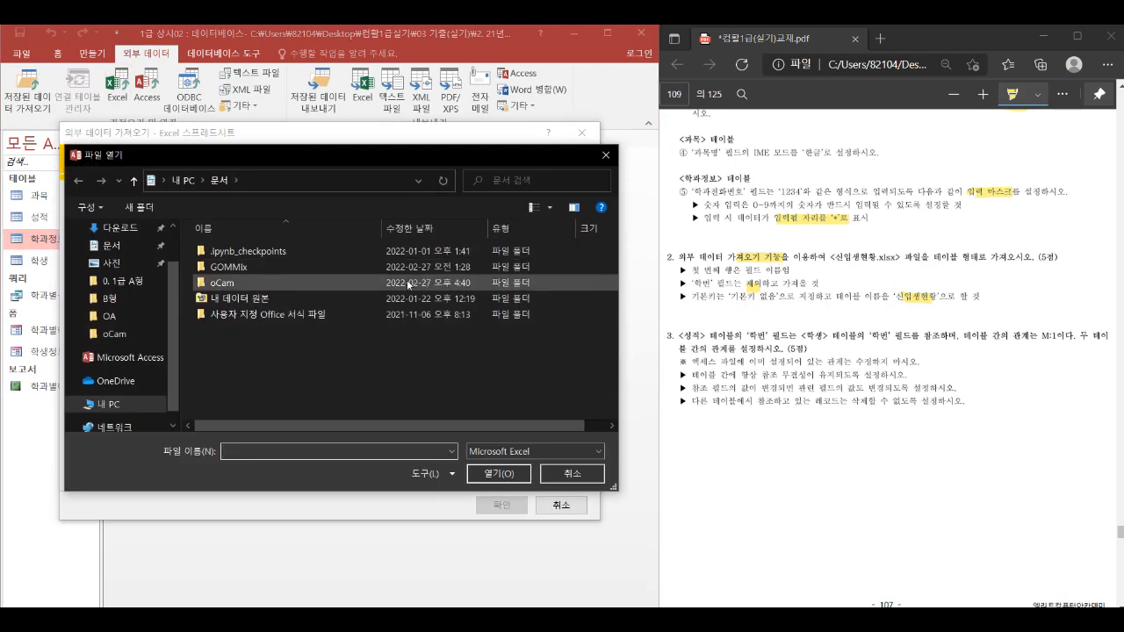
{"action": "left_click", "coordinate": [111, 316]}
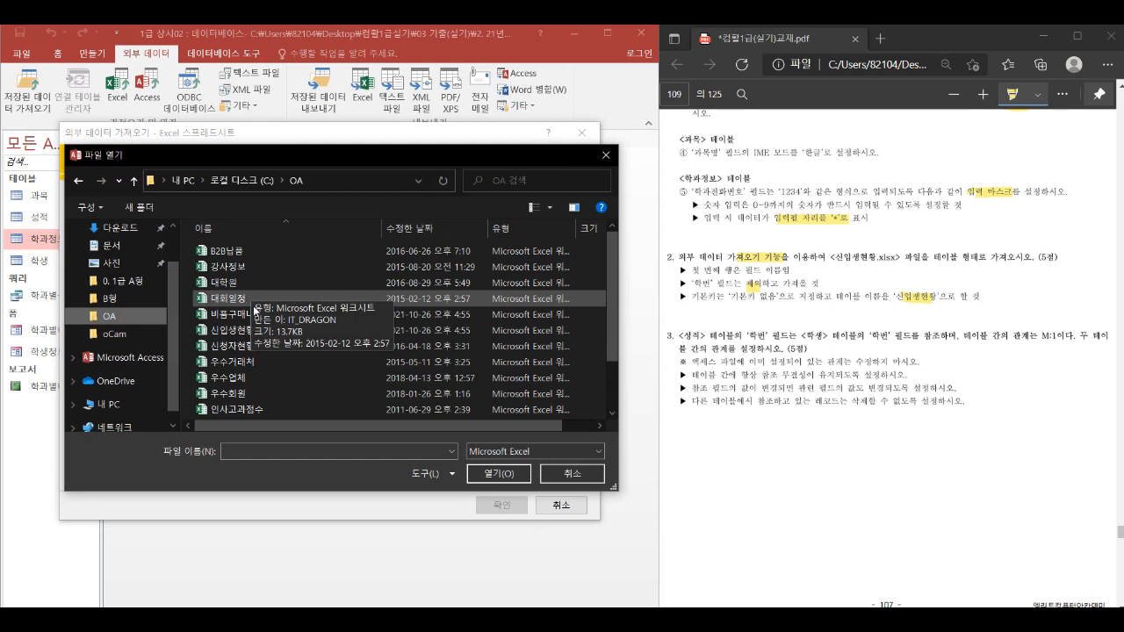
{"action": "double_click", "coordinate": [238, 331]}
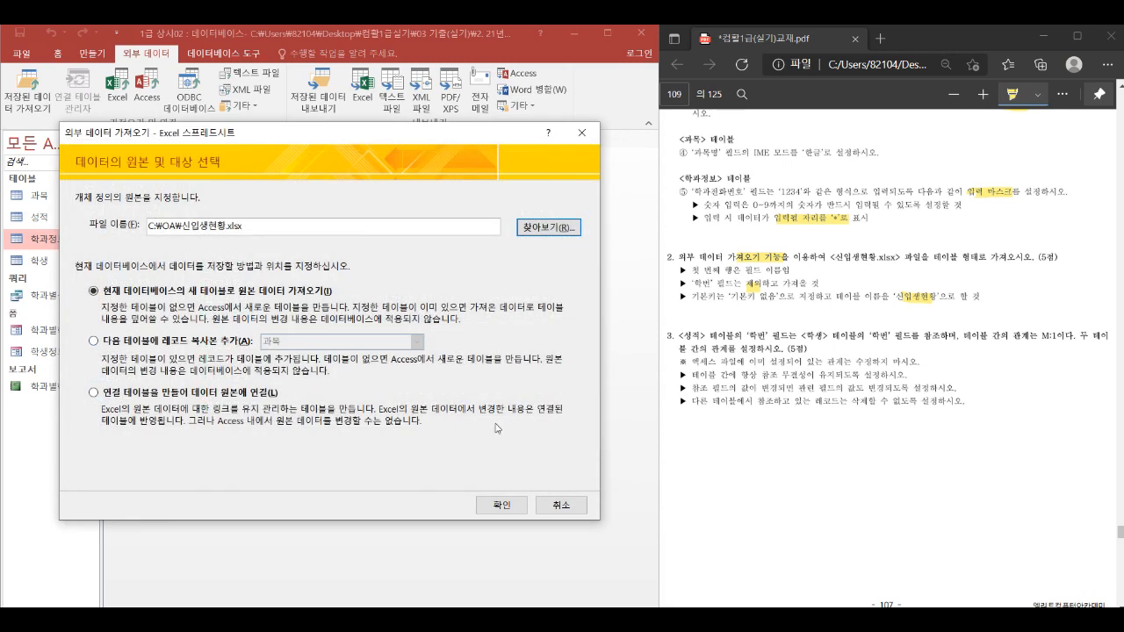
{"action": "left_click", "coordinate": [496, 504]}
{"action": "left_click", "coordinate": [327, 449]}
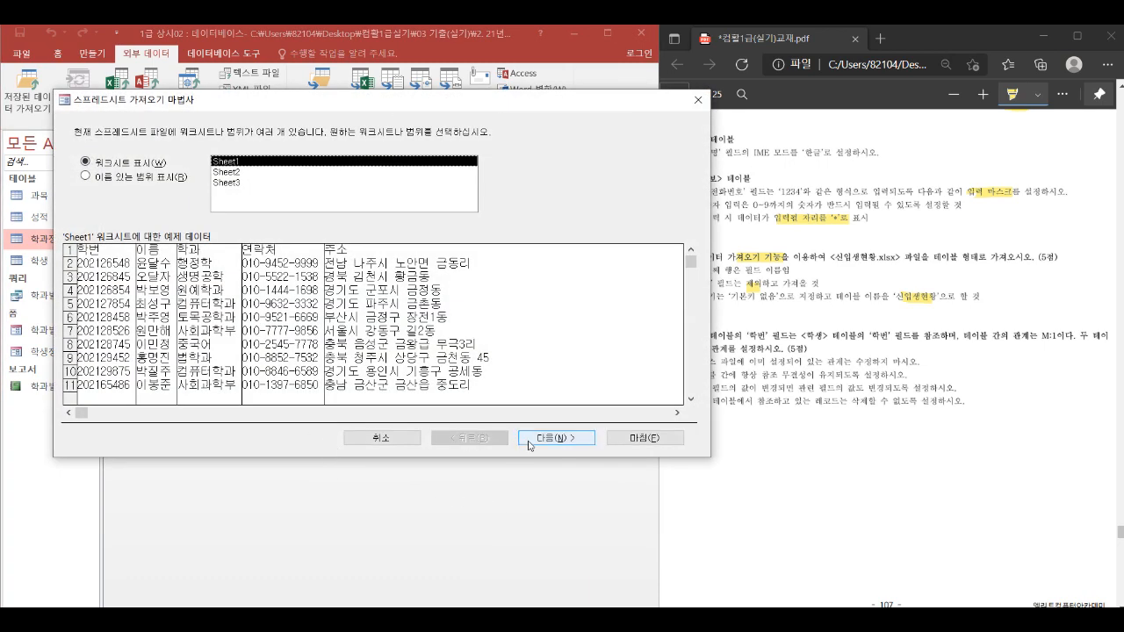
Import from Sheet1 with the first row as column headings, exclude the 학번 field, and continue to the primary key options.
{"action": "left_click", "coordinate": [556, 437]}
{"action": "left_click", "coordinate": [134, 164]}
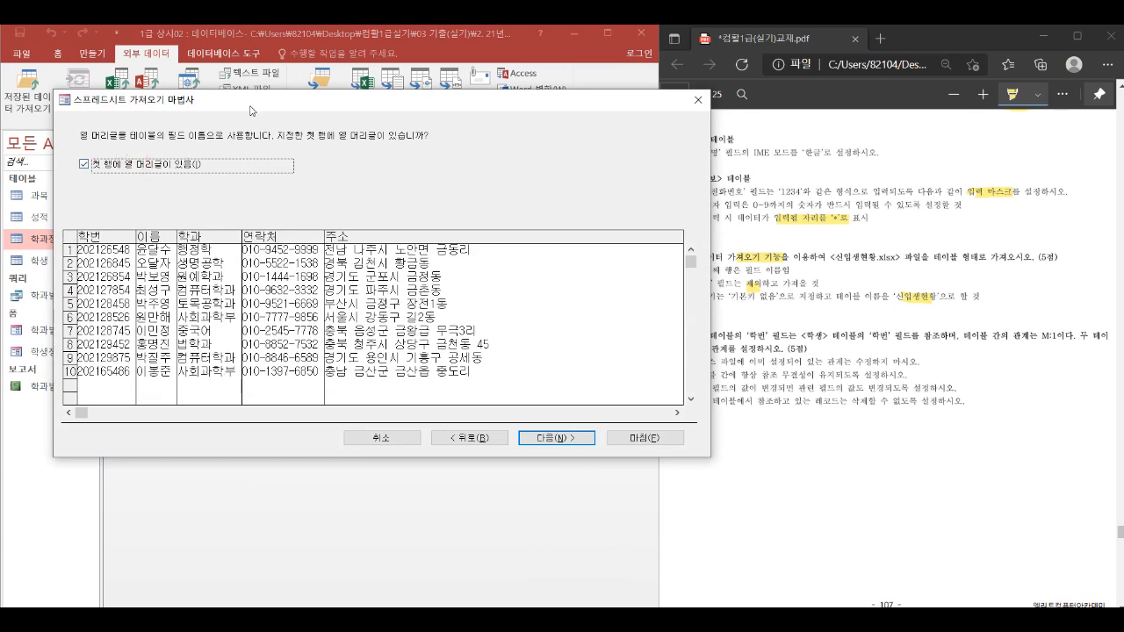
{"action": "left_click_drag", "start_coordinate": [246, 102], "coordinate": [202, 100]}
{"action": "left_click", "coordinate": [513, 443]}
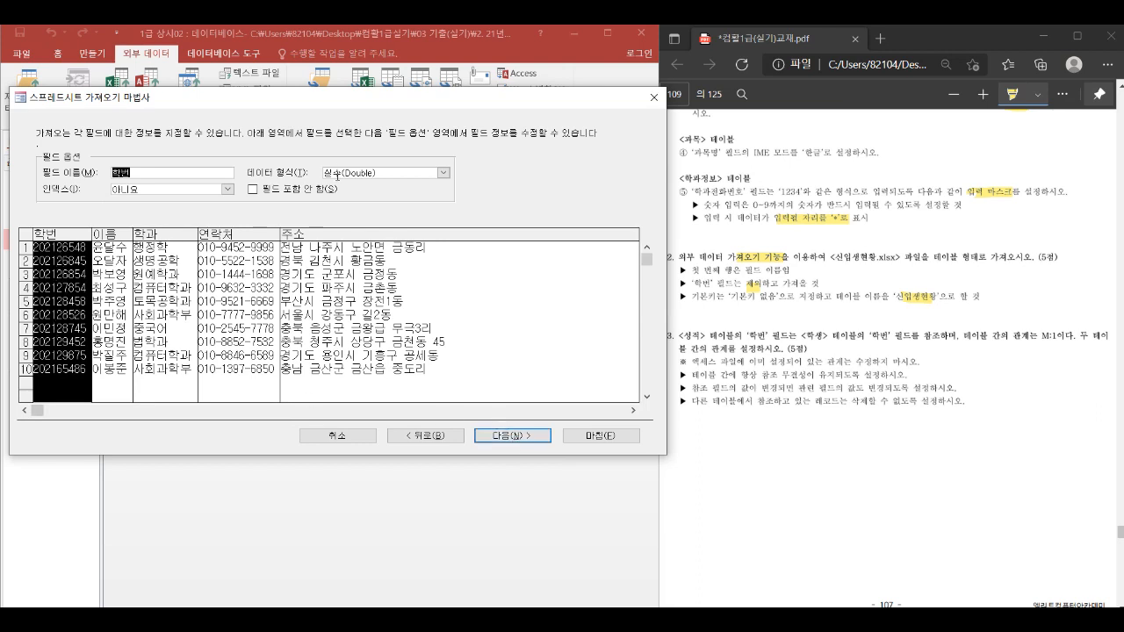
{"action": "left_click", "coordinate": [285, 192]}
{"action": "left_click", "coordinate": [518, 436]}
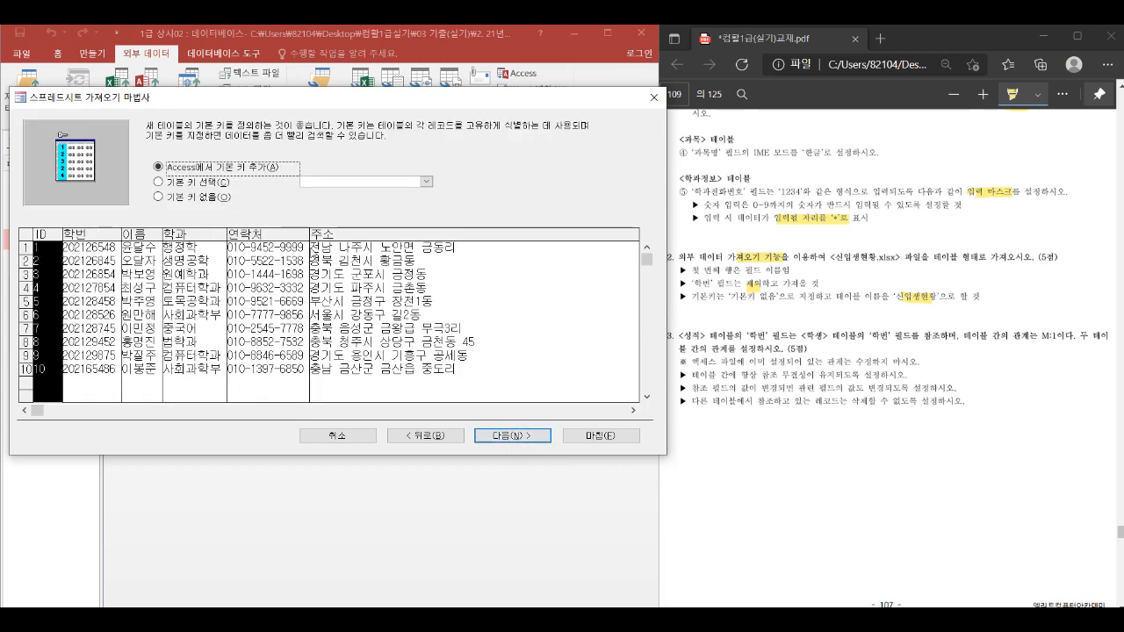
Choose no primary key, name the imported table 신입생현황, finish the import and close the wizard.
{"action": "left_click", "coordinate": [211, 203]}
{"action": "left_click", "coordinate": [500, 437]}
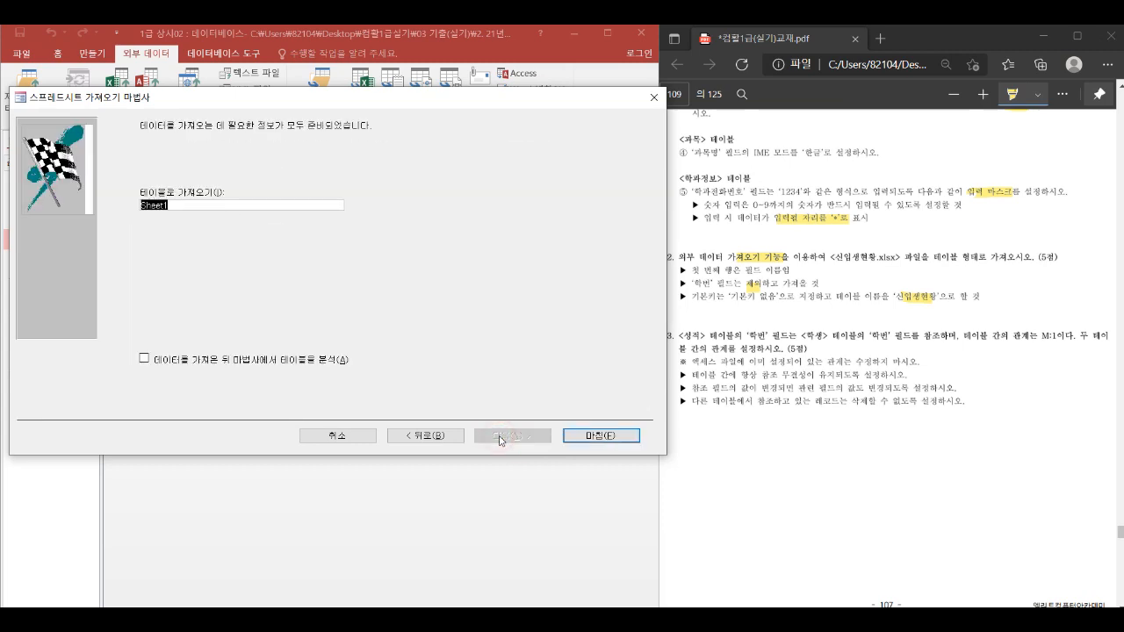
{"action": "type", "text": "신입생현황"}
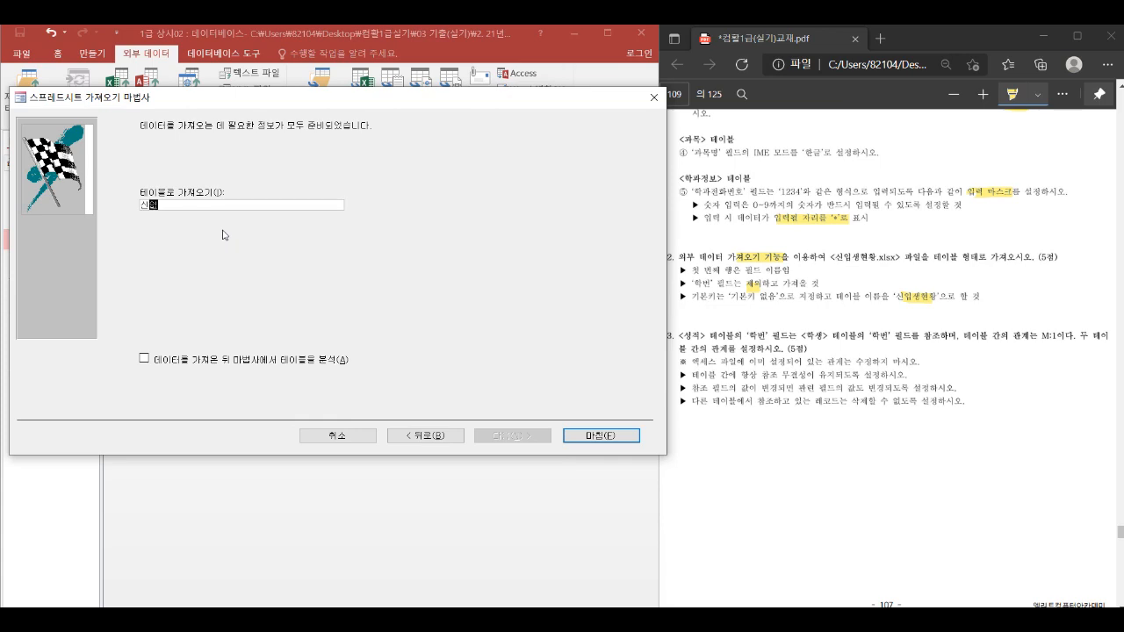
{"action": "left_click", "coordinate": [586, 435]}
{"action": "left_click", "coordinate": [571, 523]}
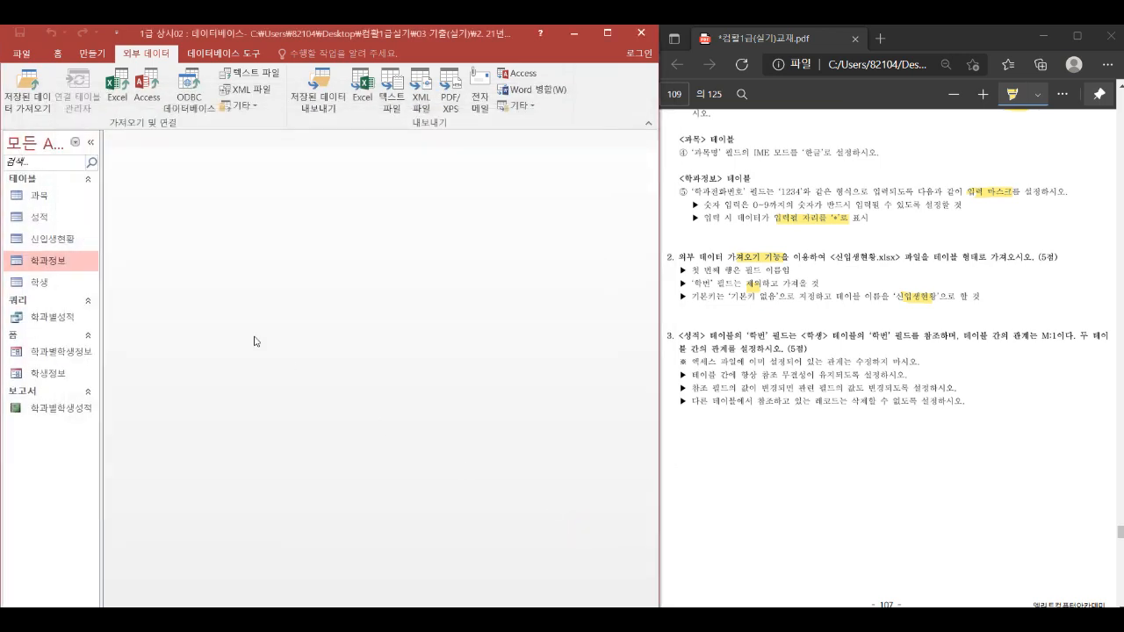
{"action": "left_click", "coordinate": [64, 244]}
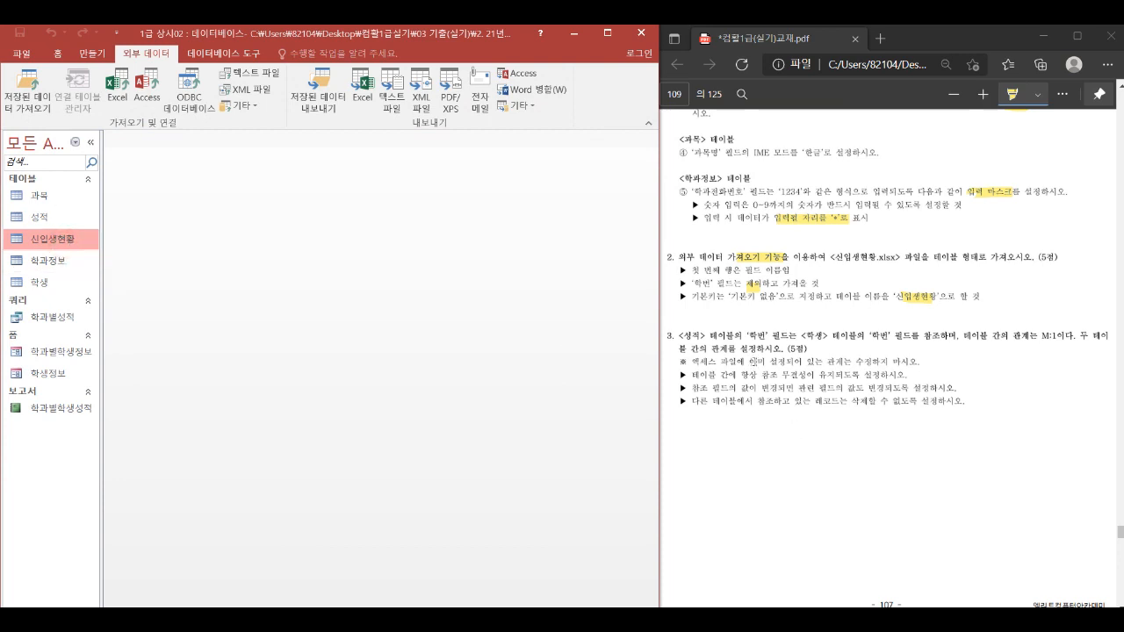
Highlight 관계를 설정 in problem 3 of the exam PDF, and add the 학생 table to the database's relationships diagram.
{"action": "left_click_drag", "start_coordinate": [713, 349], "coordinate": [762, 349]}
{"action": "left_click", "coordinate": [232, 54]}
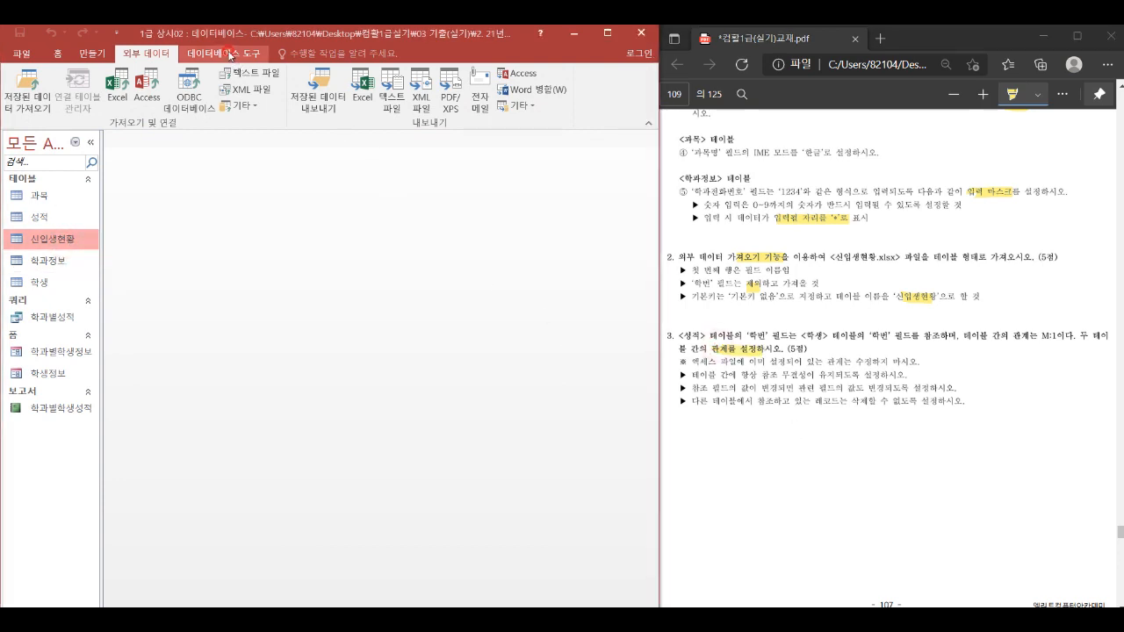
{"action": "left_click", "coordinate": [142, 88]}
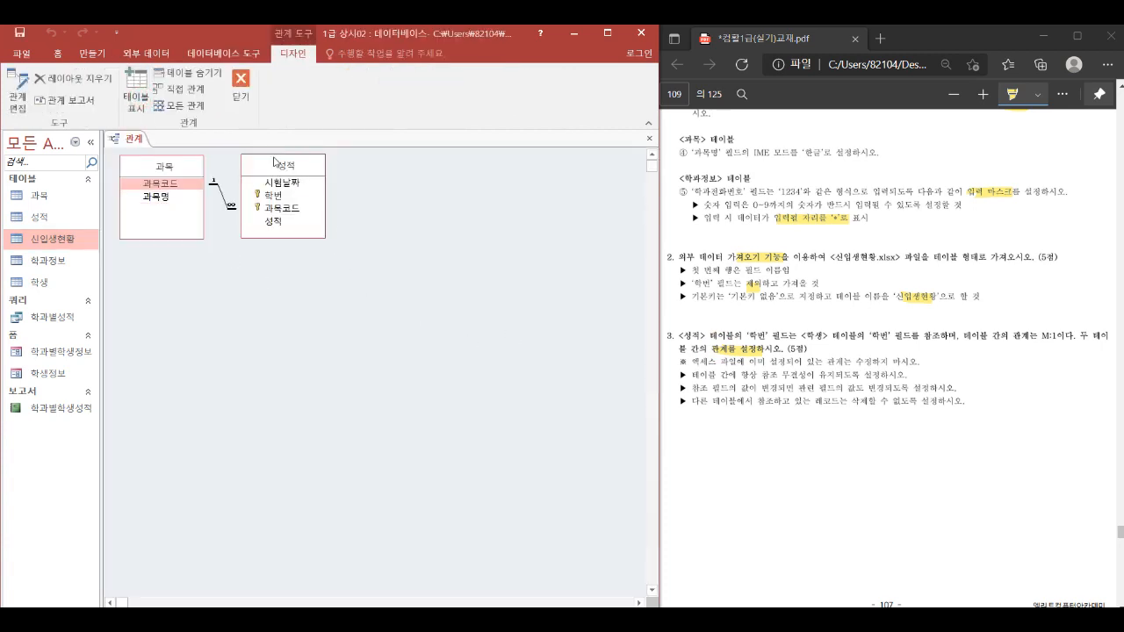
{"action": "left_click_drag", "start_coordinate": [43, 282], "coordinate": [393, 246]}
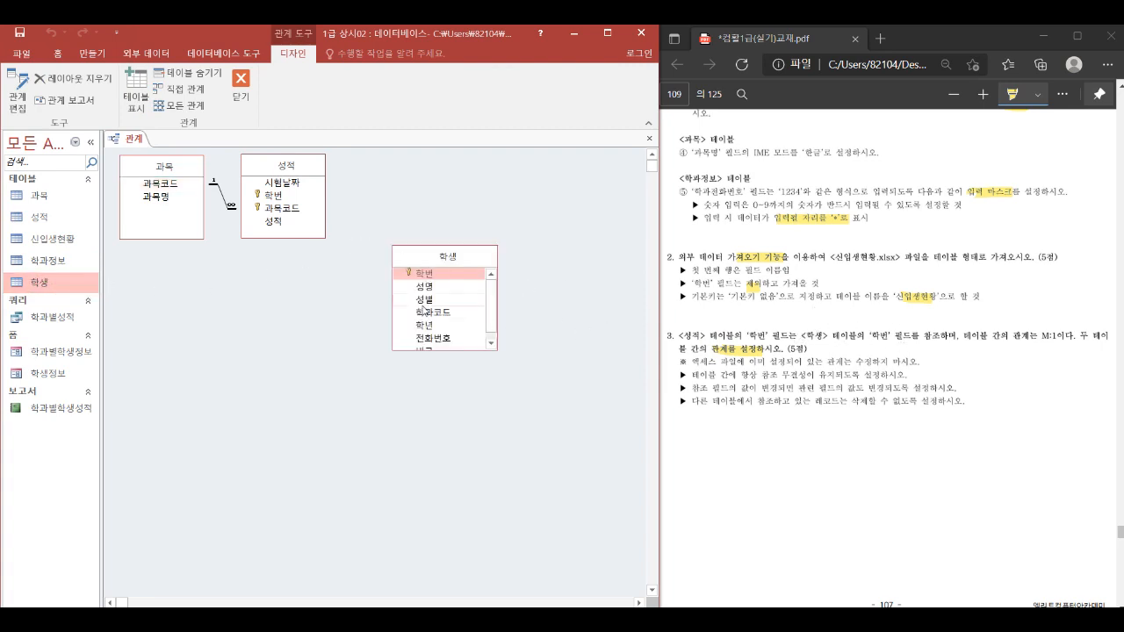
Relate 학생's 학번 to 성적's 학번 with referential integrity and cascading field updates, and close the relationships diagram, saving its layout.
{"action": "left_click_drag", "start_coordinate": [424, 273], "coordinate": [279, 202]}
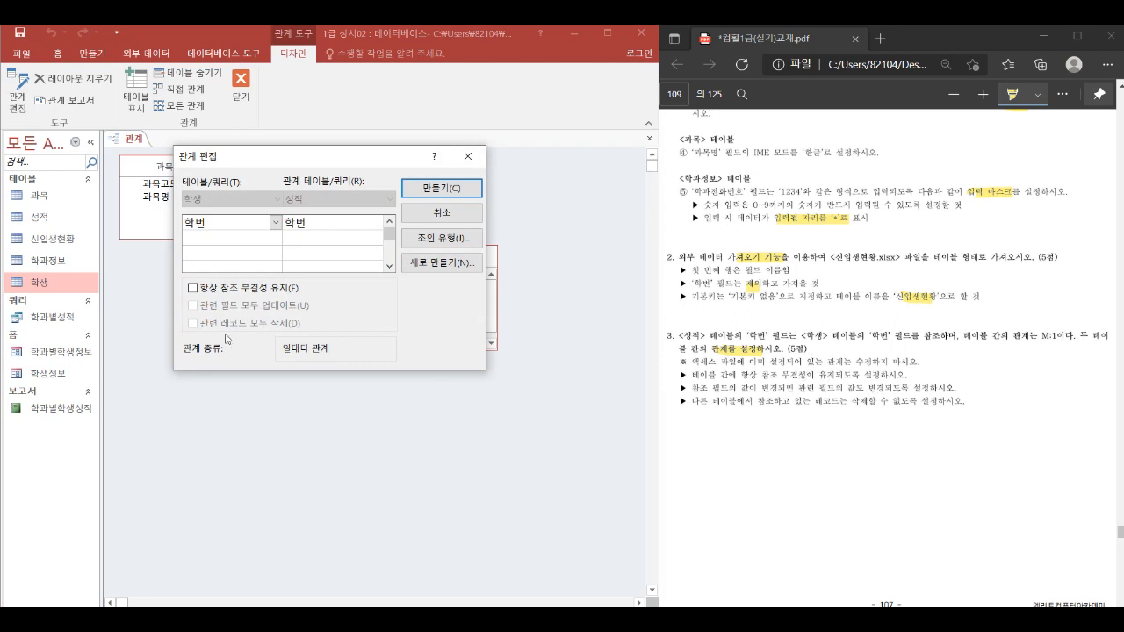
{"action": "left_click", "coordinate": [215, 287]}
{"action": "left_click", "coordinate": [205, 308]}
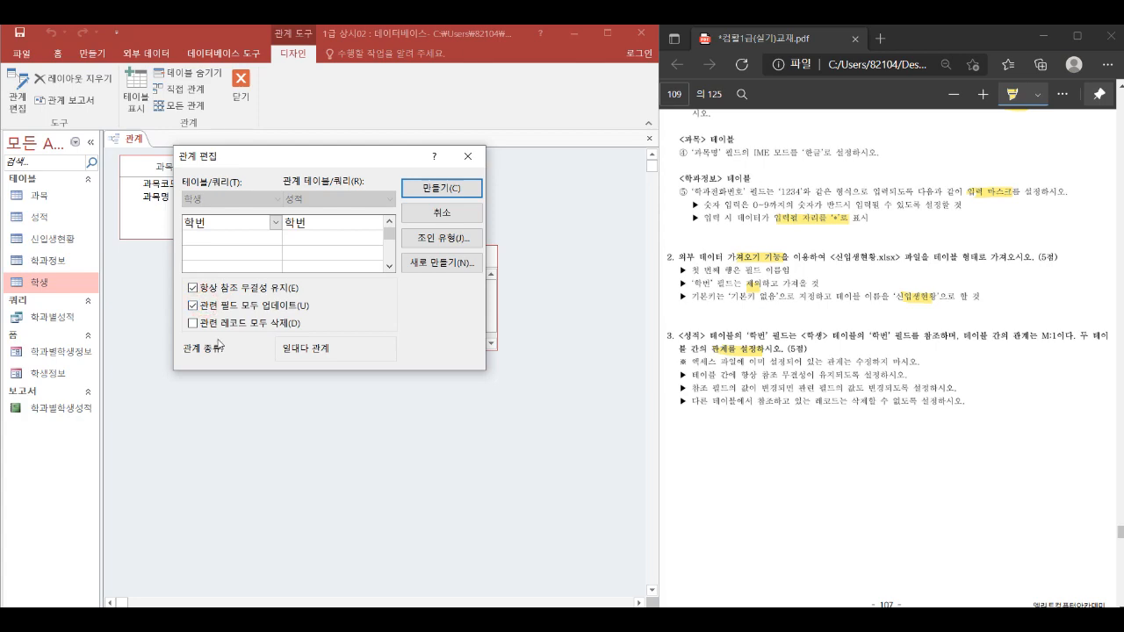
{"action": "left_click", "coordinate": [442, 188]}
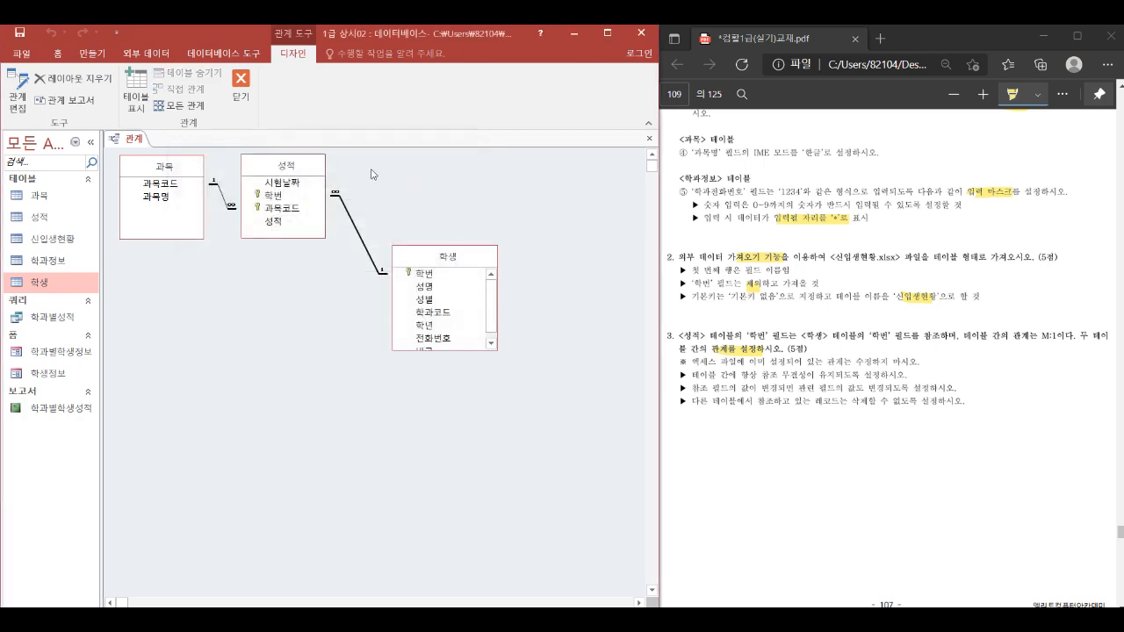
{"action": "left_click", "coordinate": [241, 86]}
{"action": "left_click", "coordinate": [484, 374]}
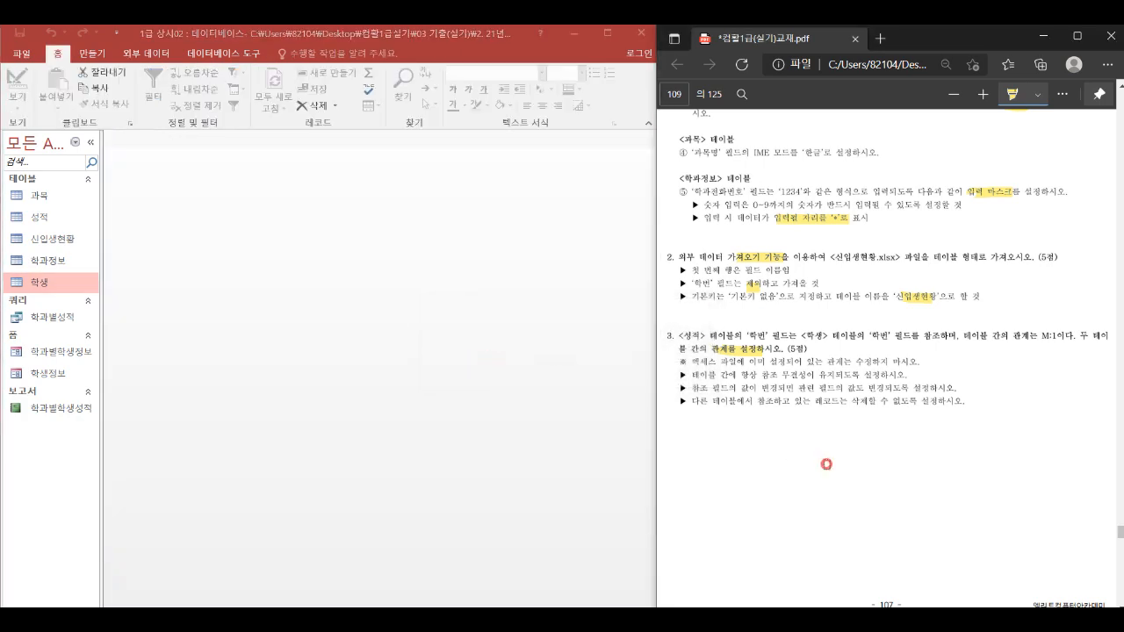
Go to 문제2 in the exam PDF and open the 학과별학생정보 form in Design View.
{"action": "scroll", "coordinate": [826, 463], "scroll_direction": "down", "scroll_amount": 5}
{"action": "scroll", "coordinate": [827, 463], "scroll_direction": "down", "scroll_amount": 2}
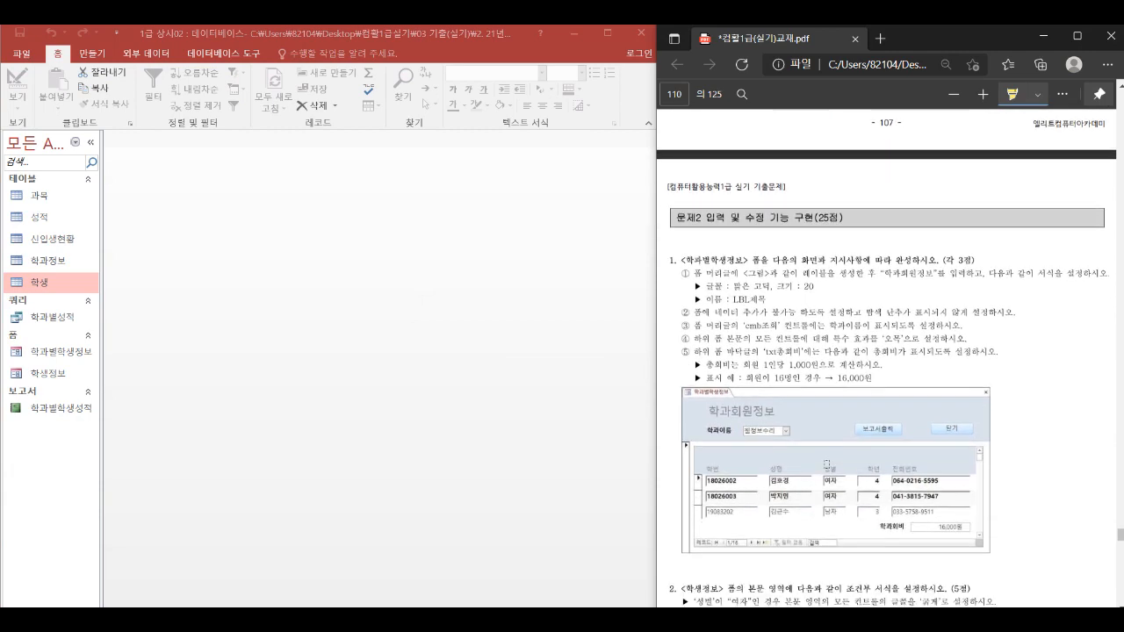
{"action": "right_click", "coordinate": [83, 358]}
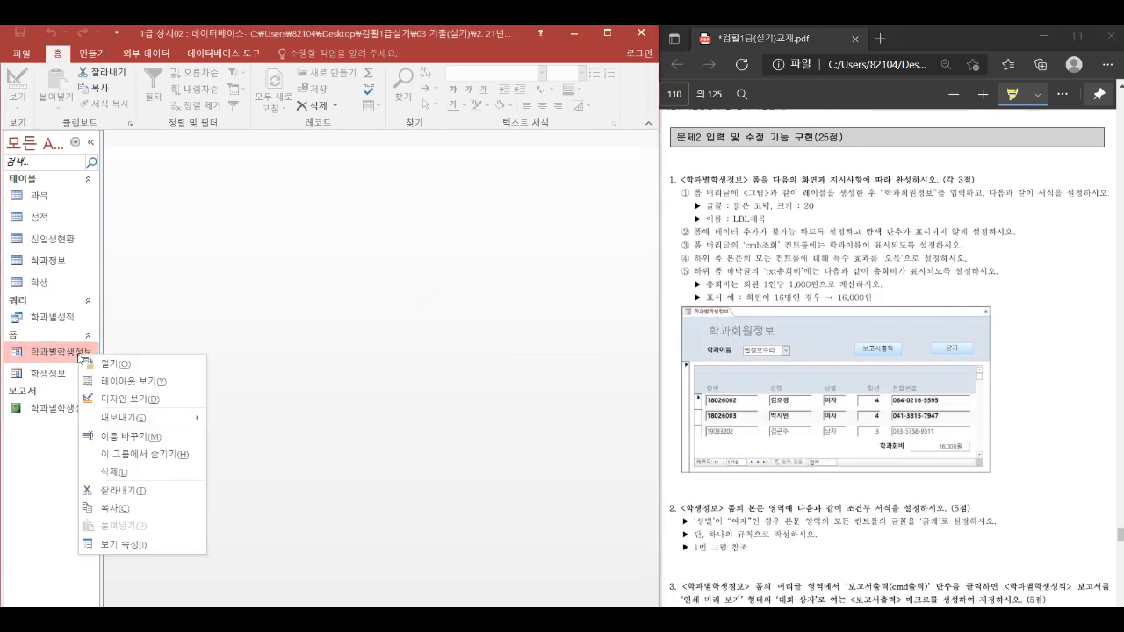
{"action": "left_click", "coordinate": [141, 398]}
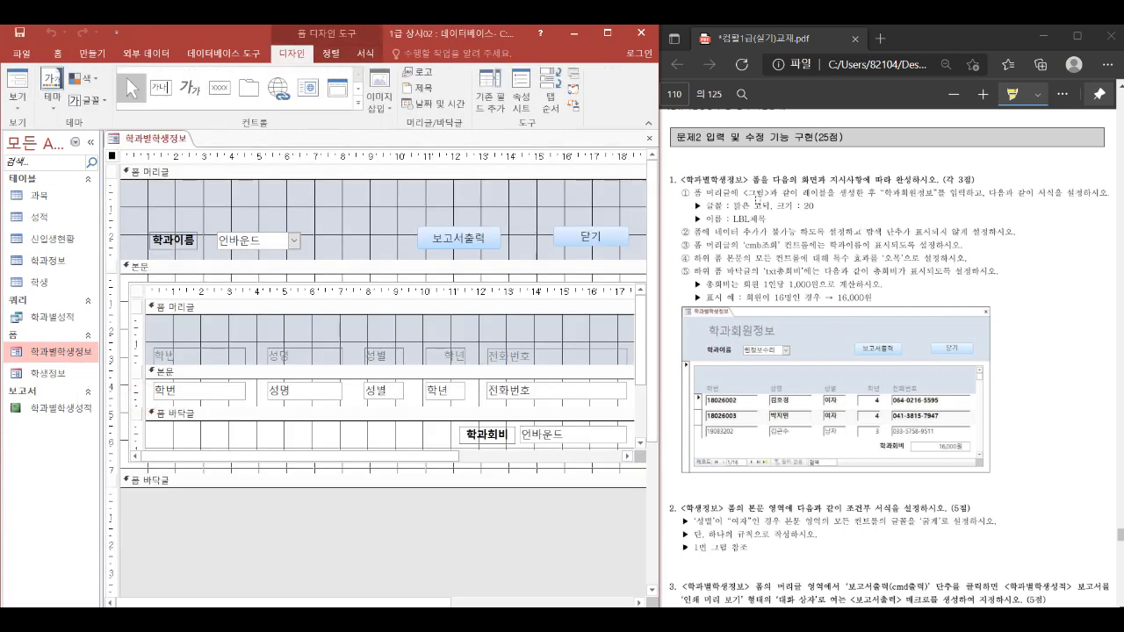
Highlight the 학과회원정보 title in the sample picture and 레이블, 글꼴 and 이름 in item ① of the exam PDF.
{"action": "left_click_drag", "start_coordinate": [700, 331], "coordinate": [776, 332]}
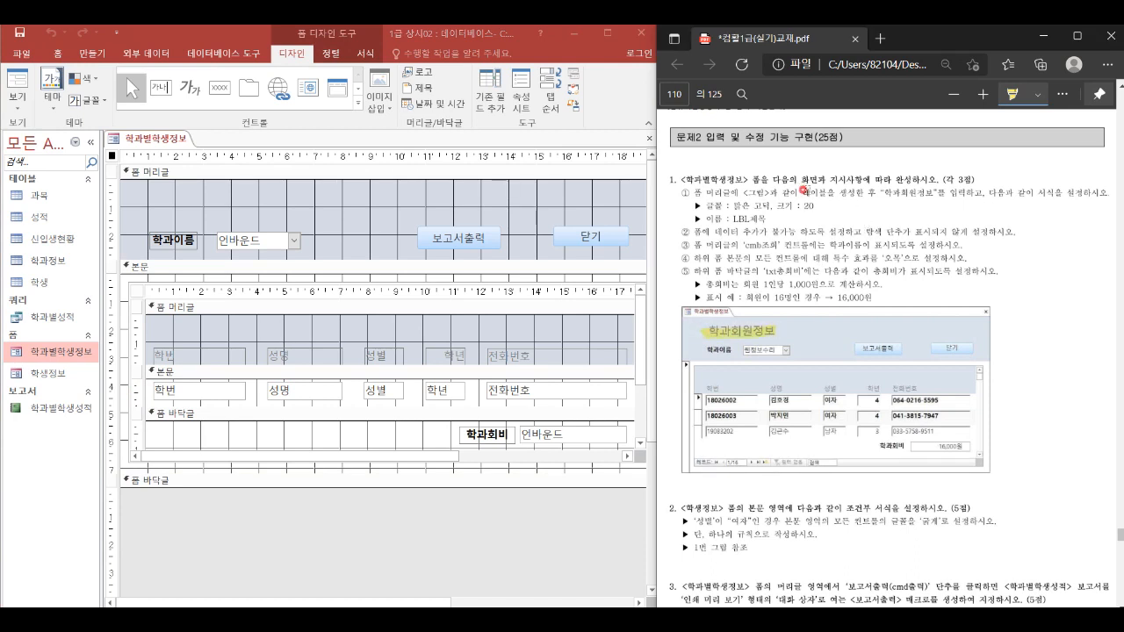
{"action": "left_click_drag", "start_coordinate": [804, 190], "coordinate": [828, 191]}
{"action": "mouse_move", "coordinate": [705, 206]}
{"action": "left_mouse_down"}
{"action": "mouse_move", "coordinate": [721, 206]}
{"action": "mouse_move", "coordinate": [723, 220]}
{"action": "left_mouse_up"}
Draw a label about 5 cm wide above 학과이름 in the form header with the text 학과회원정보.
{"action": "left_click", "coordinate": [191, 97]}
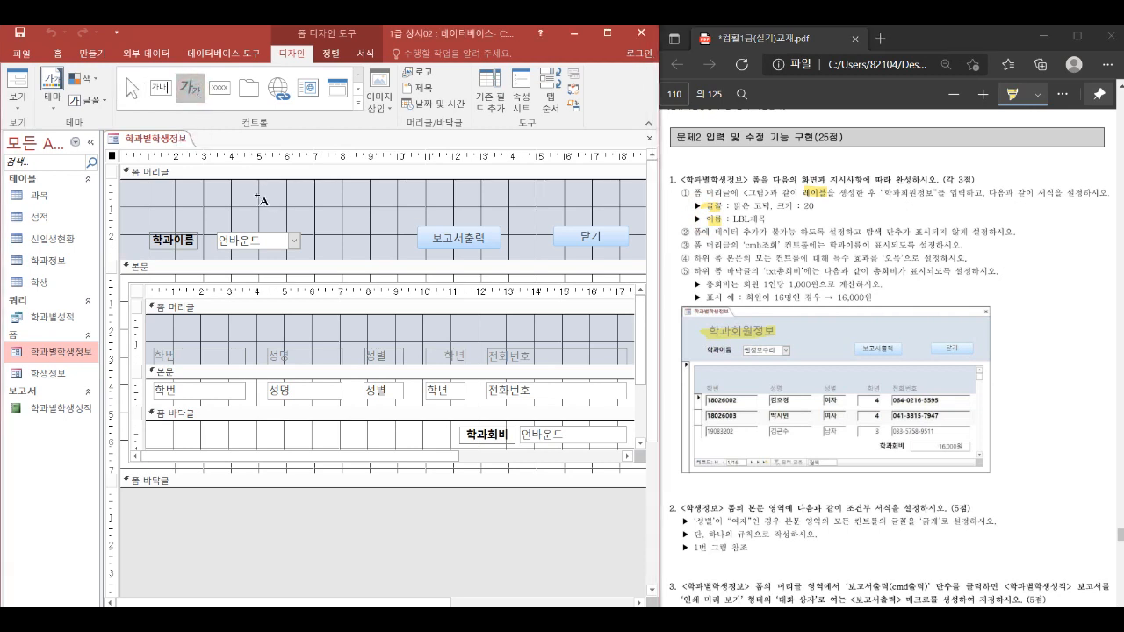
{"action": "left_click_drag", "start_coordinate": [147, 191], "coordinate": [293, 220]}
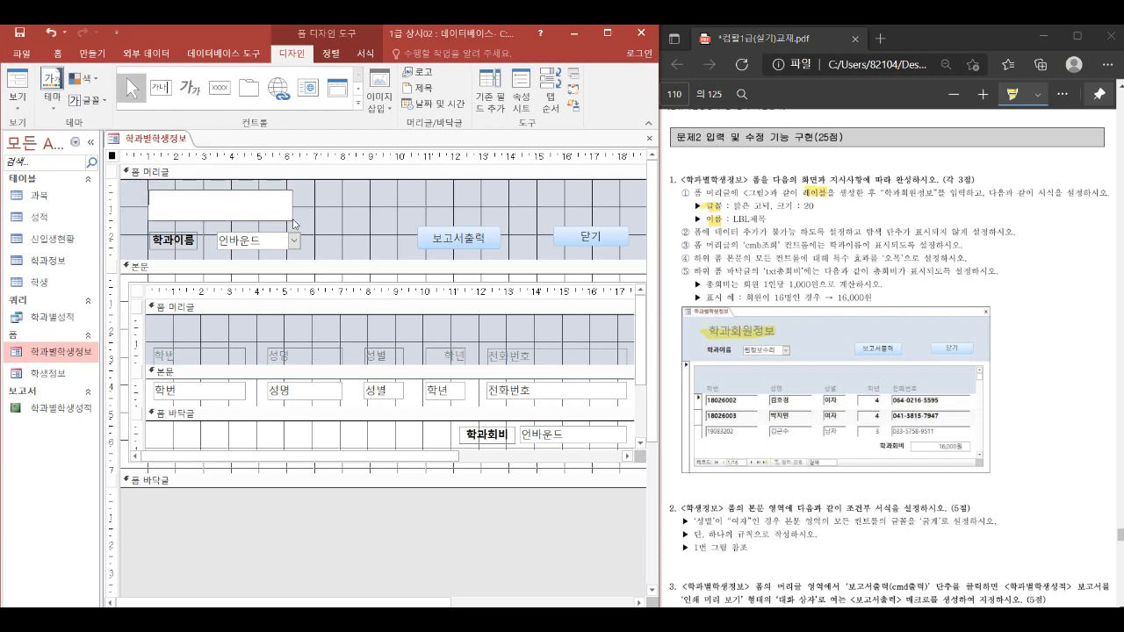
{"action": "type", "text": "하"}
{"action": "type", "text": "과회원정보"}
{"action": "key", "text": "Return"}
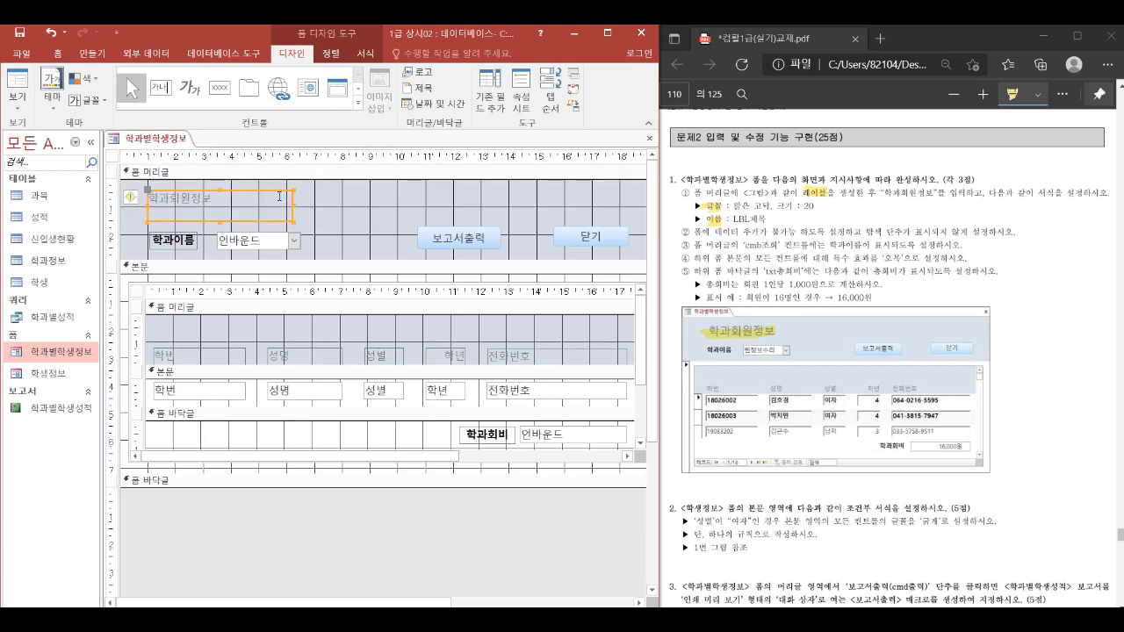
Set the 학과회원정보 label's font size to 20.
{"action": "left_click", "coordinate": [369, 55]}
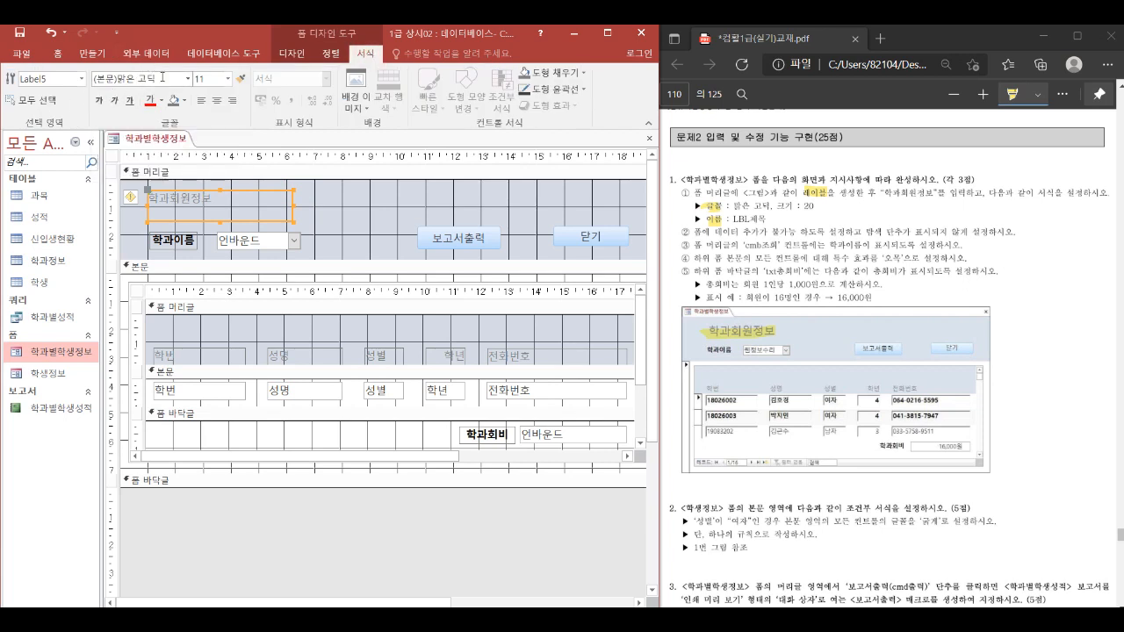
{"action": "left_click", "coordinate": [209, 80]}
{"action": "type", "text": "20"}
{"action": "key", "text": "Return"}
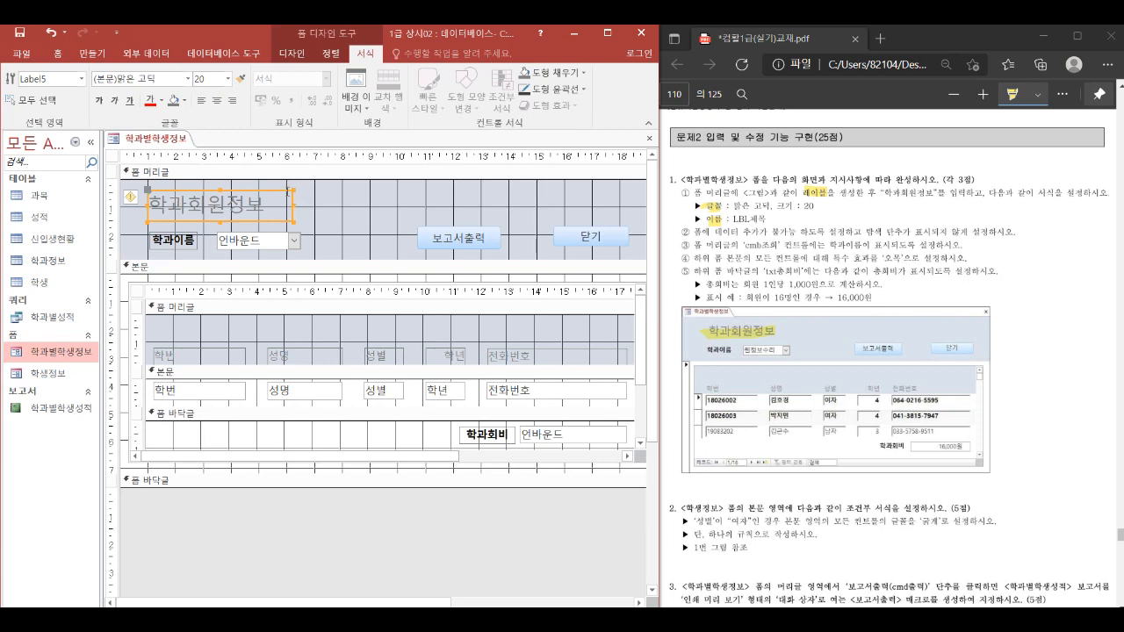
Set the name property of the 학과회원정보 label to LBL제목.
{"action": "double_click", "coordinate": [287, 189]}
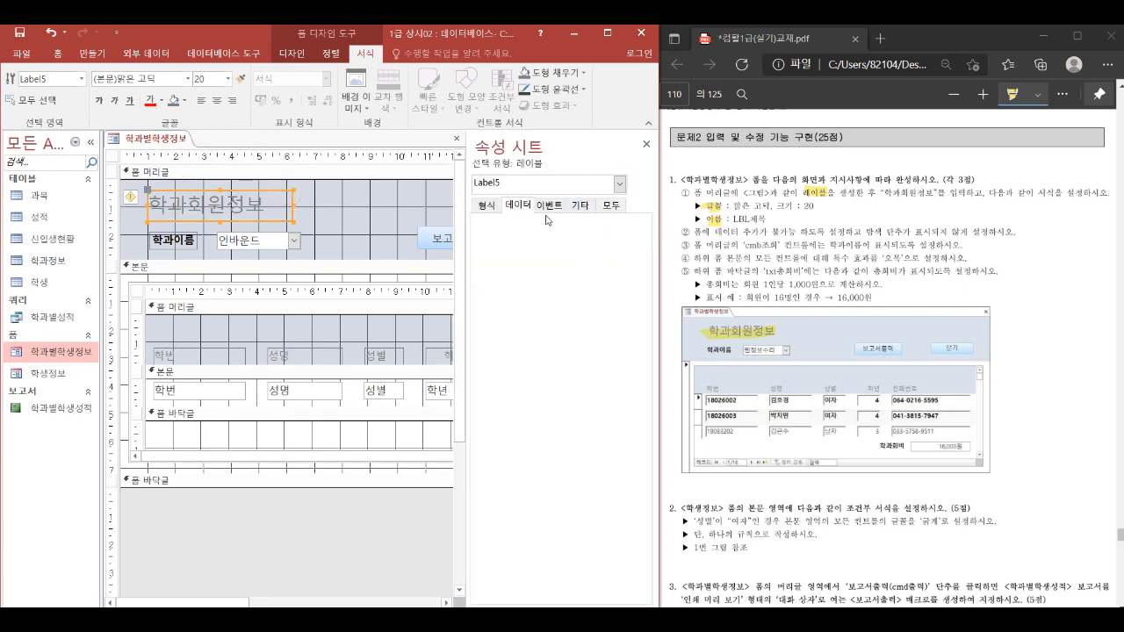
{"action": "left_click", "coordinate": [583, 216]}
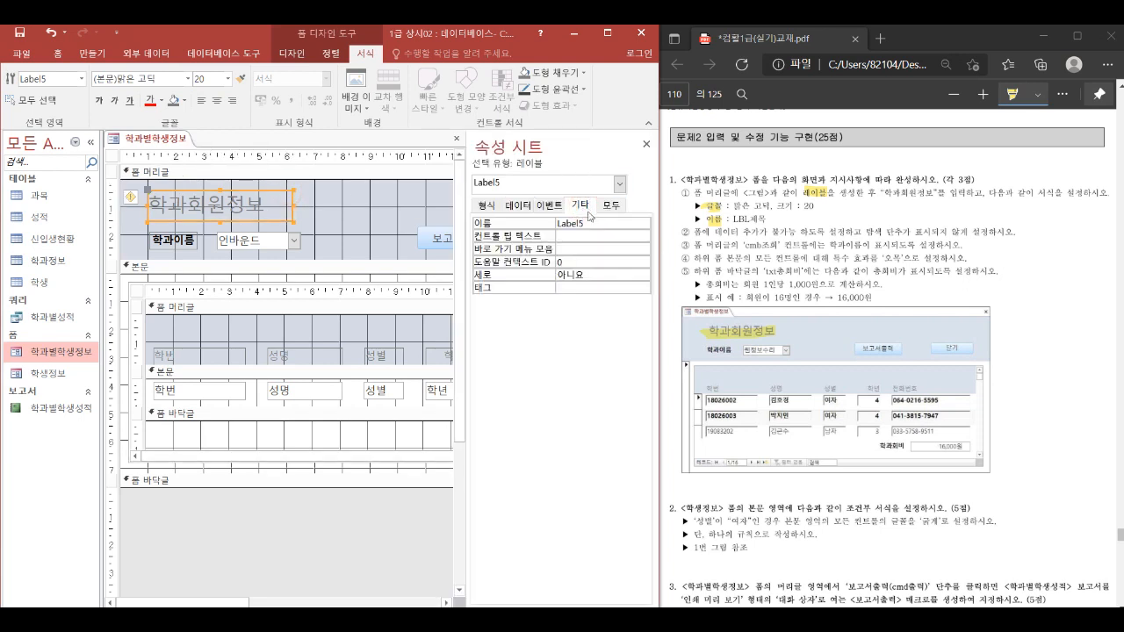
{"action": "left_click", "coordinate": [548, 227]}
{"action": "type", "text": "LBL제목"}
{"action": "key", "text": "Return"}
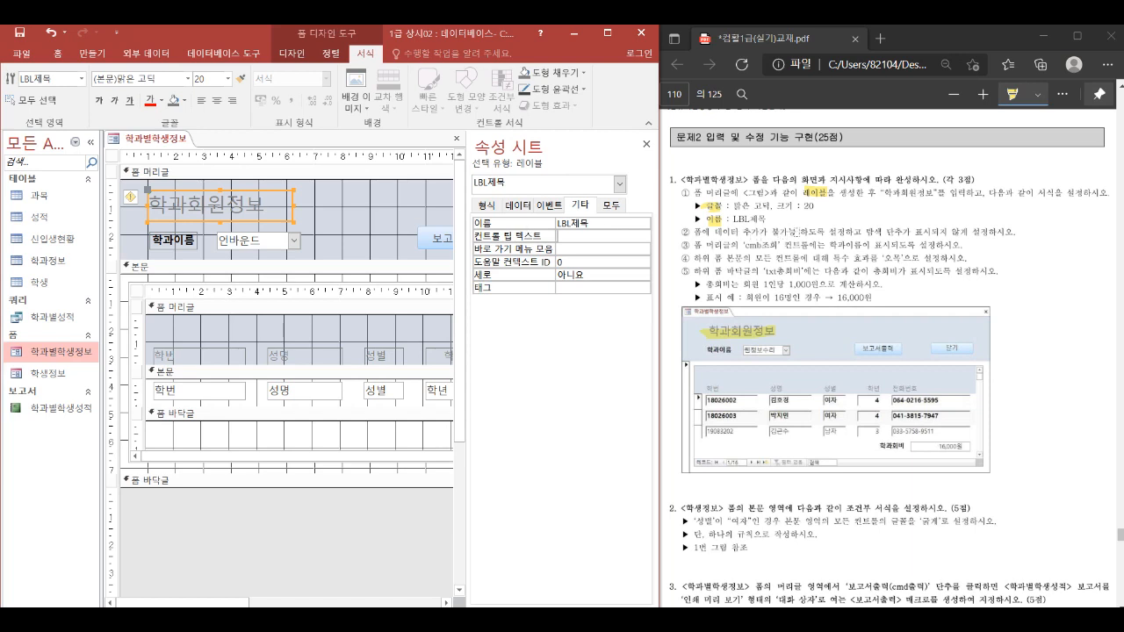
Highlight 않게 in item ② of the exam PDF, and set the main form's 추가 가능 and 탐색 단추 properties to 아니요.
{"action": "left_click", "coordinate": [949, 236]}
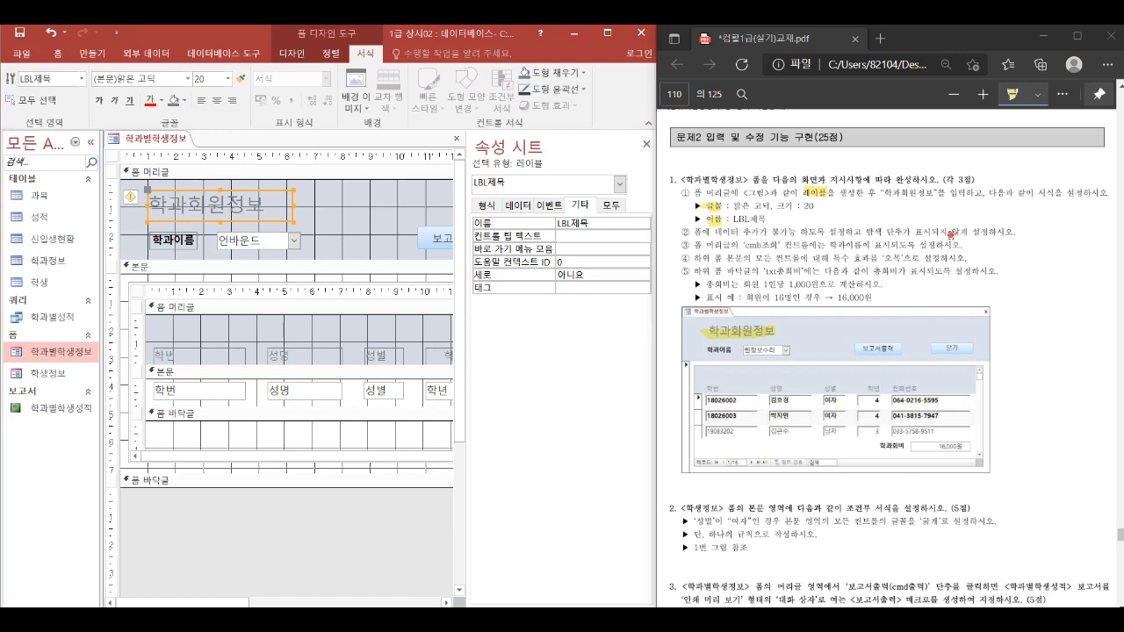
{"action": "left_click_drag", "start_coordinate": [949, 236], "coordinate": [966, 233]}
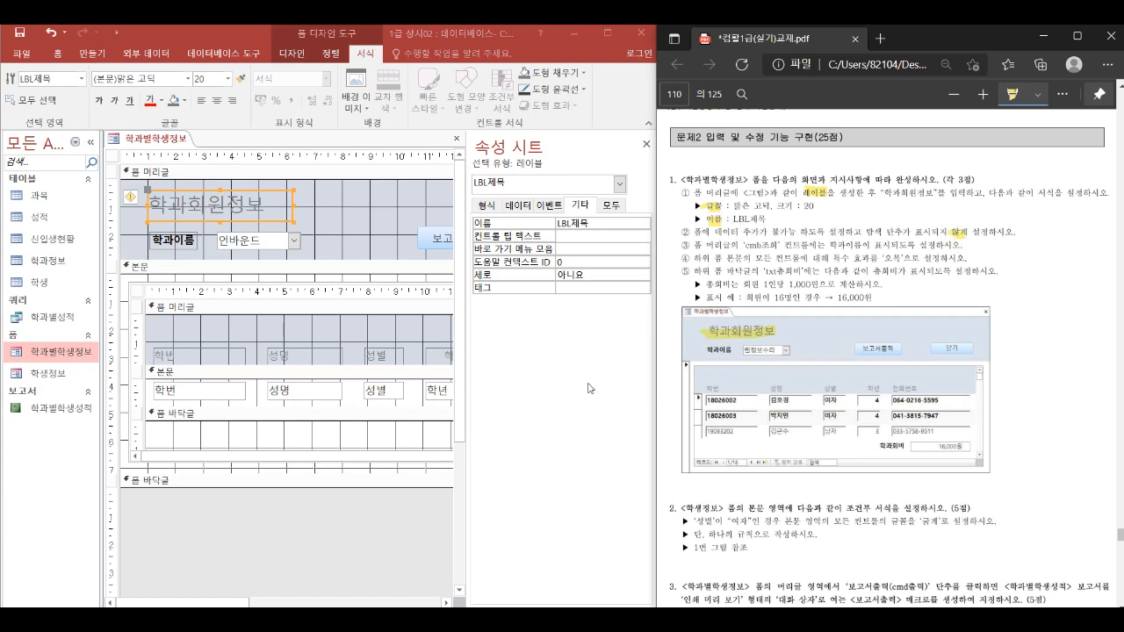
{"action": "left_click", "coordinate": [356, 545]}
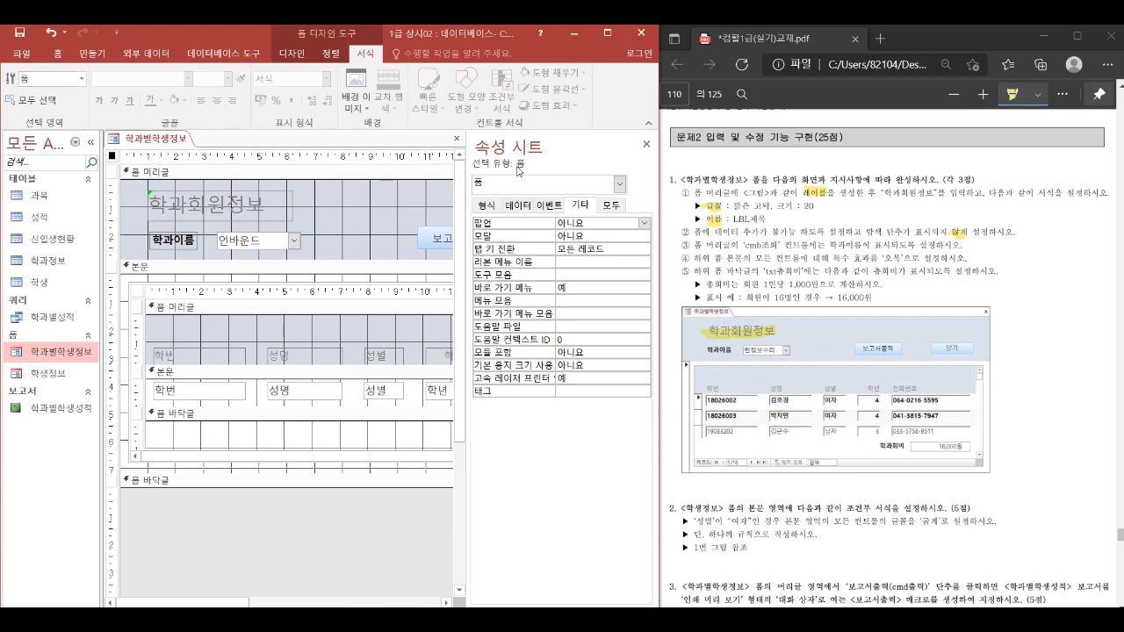
{"action": "left_click", "coordinate": [504, 206]}
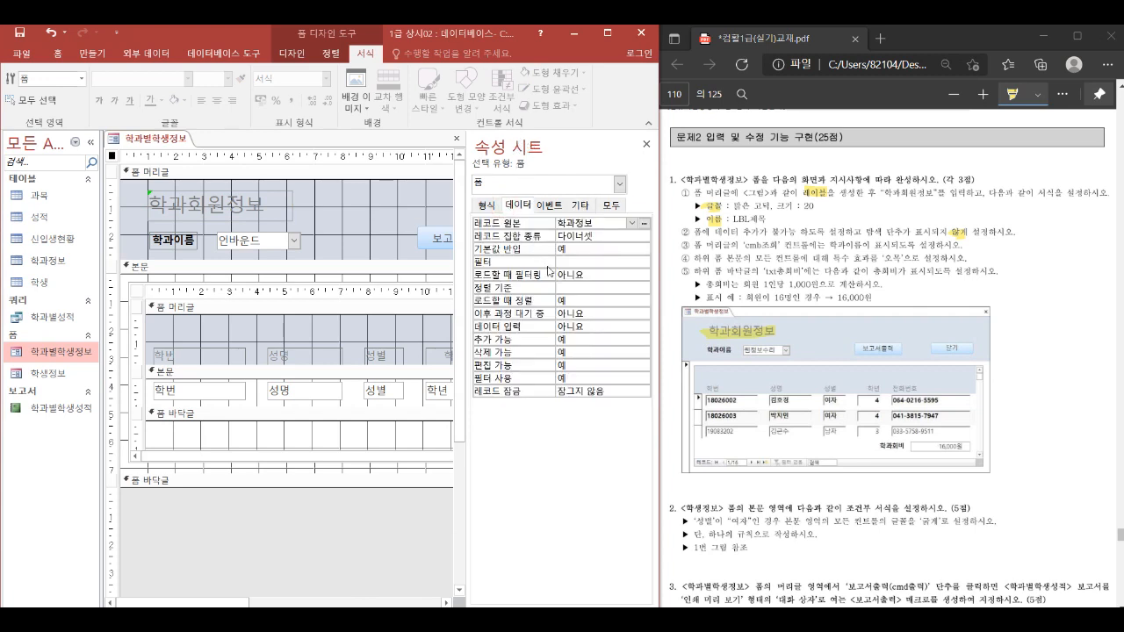
{"action": "double_click", "coordinate": [573, 339]}
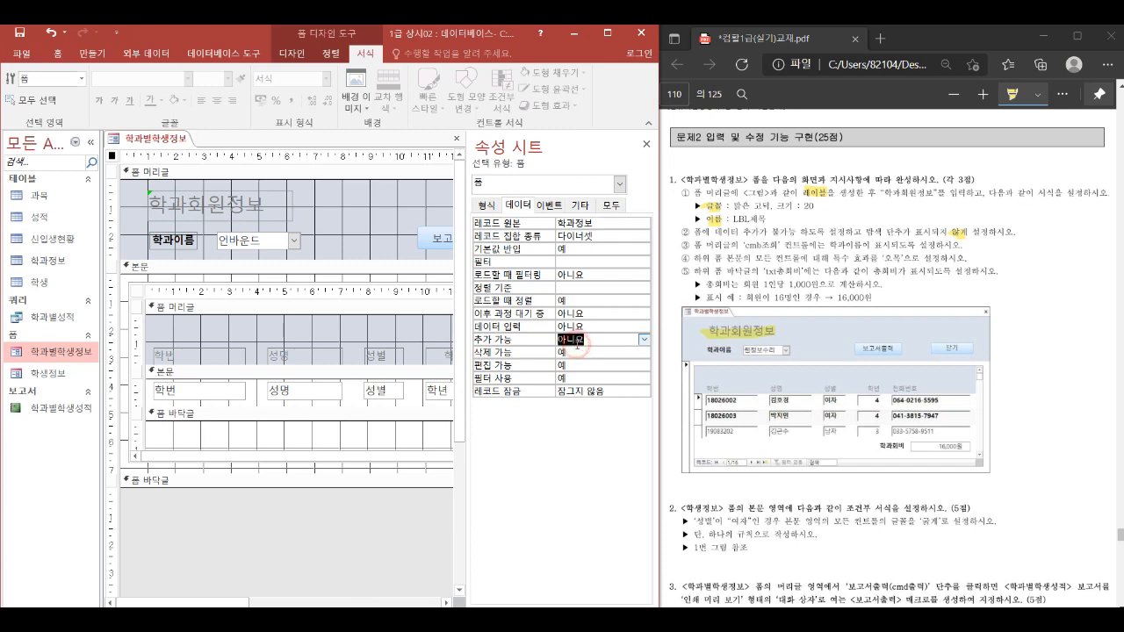
{"action": "left_click", "coordinate": [486, 205]}
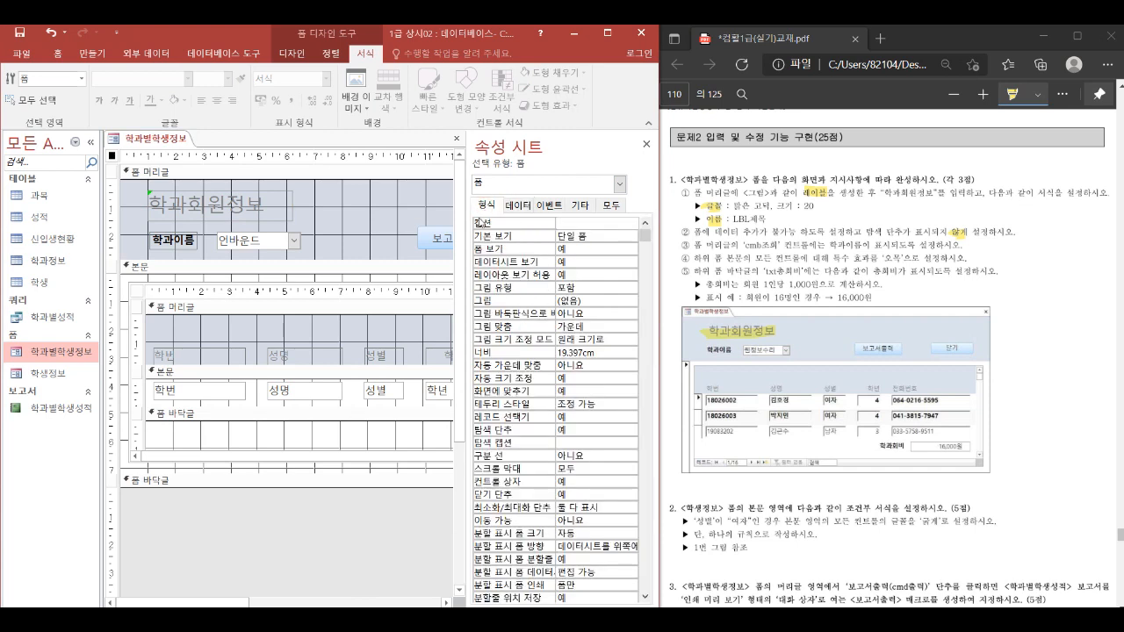
{"action": "double_click", "coordinate": [577, 431]}
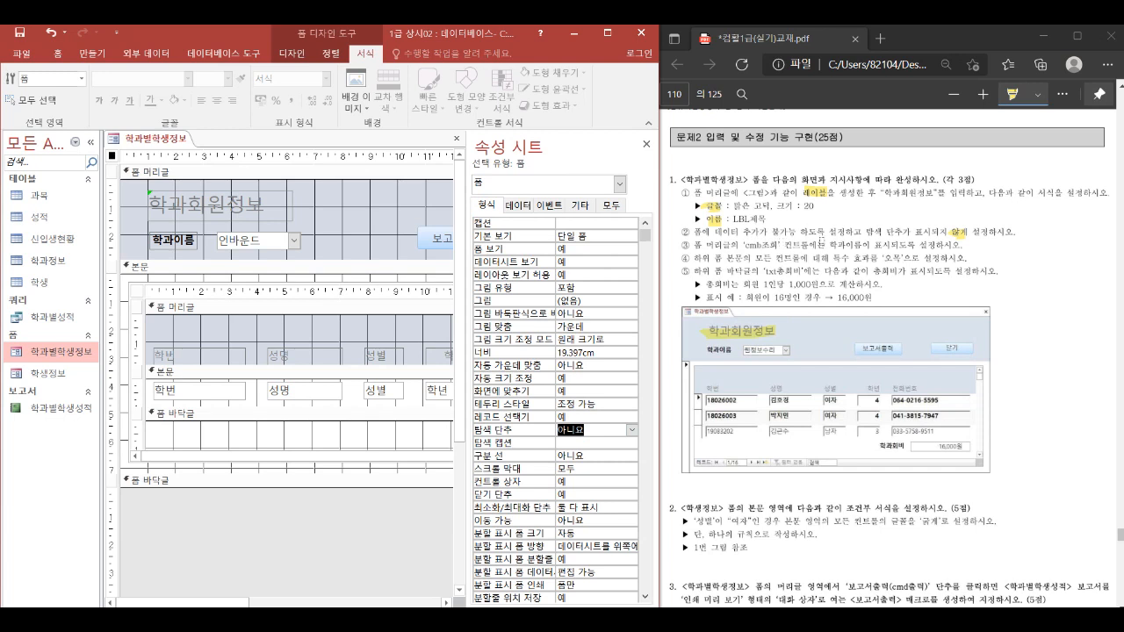
Highlight 학과이름 in item ③ of the exam PDF, and set the 컨트롤 원본 of the cmb조회 combo box to 학과이름.
{"action": "left_click", "coordinate": [761, 245]}
{"action": "left_click_drag", "start_coordinate": [836, 246], "coordinate": [868, 247]}
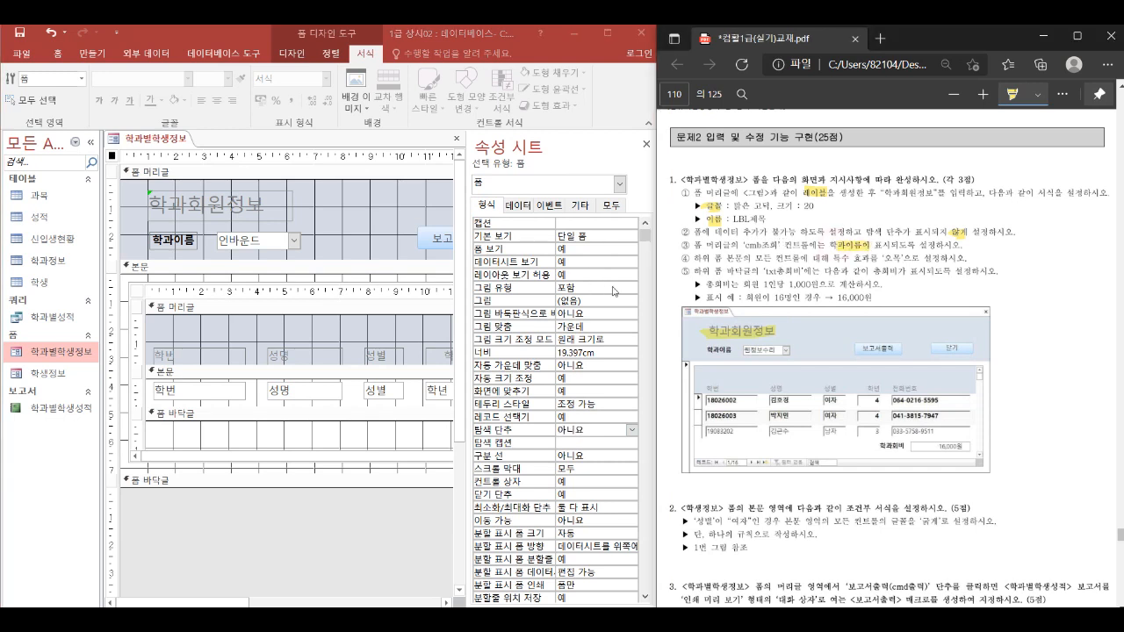
{"action": "left_click", "coordinate": [286, 239]}
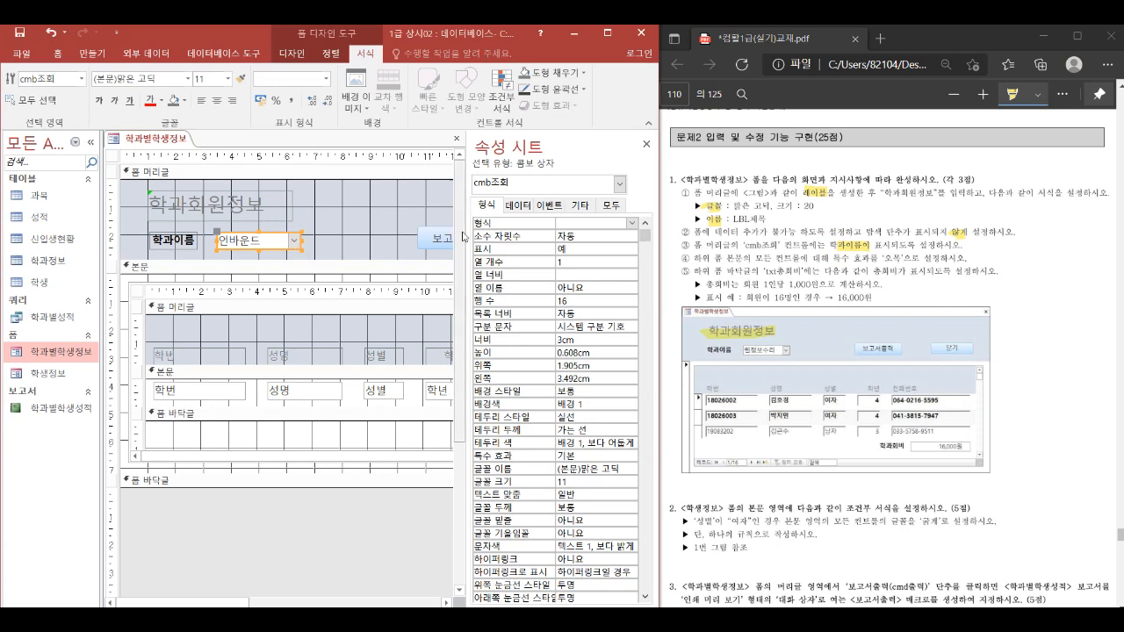
{"action": "left_click", "coordinate": [518, 204]}
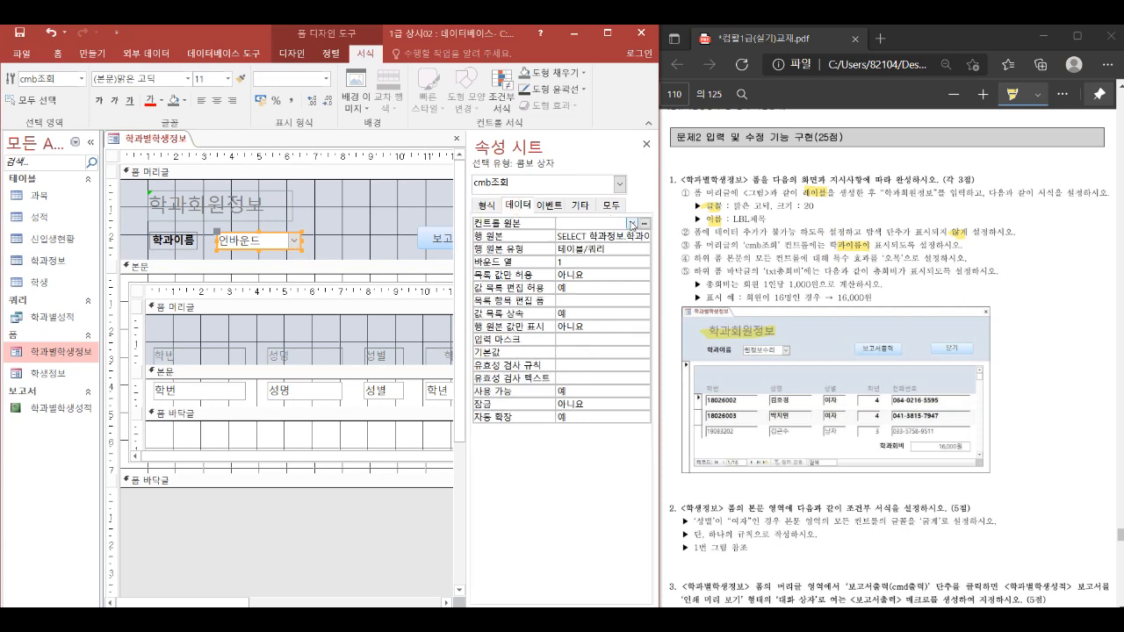
{"action": "left_click", "coordinate": [631, 223]}
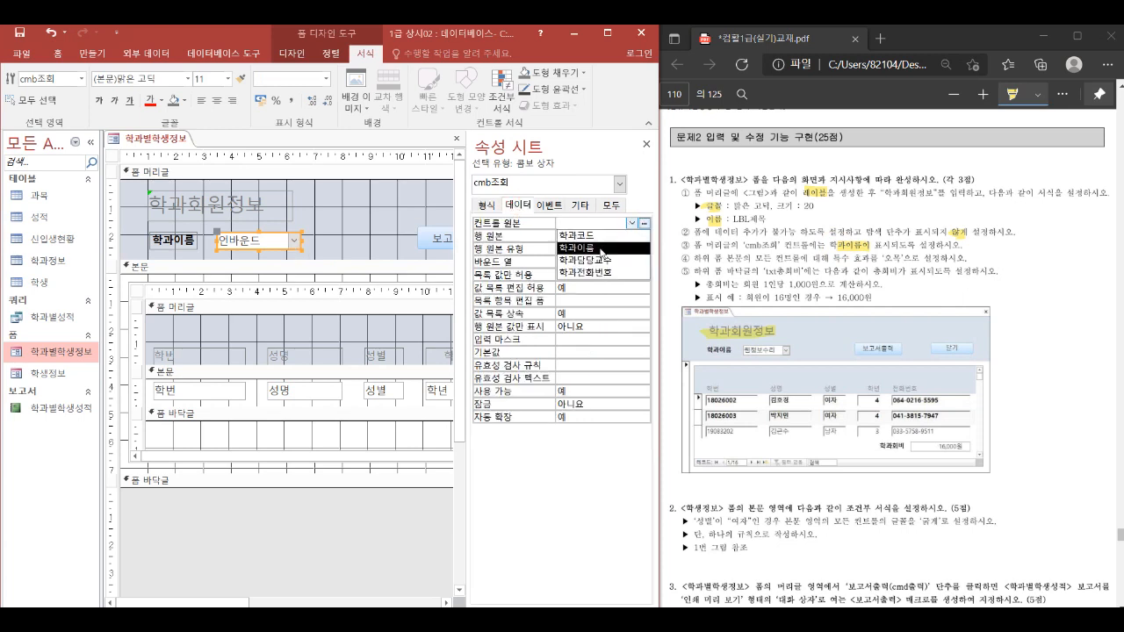
{"action": "left_click", "coordinate": [601, 248]}
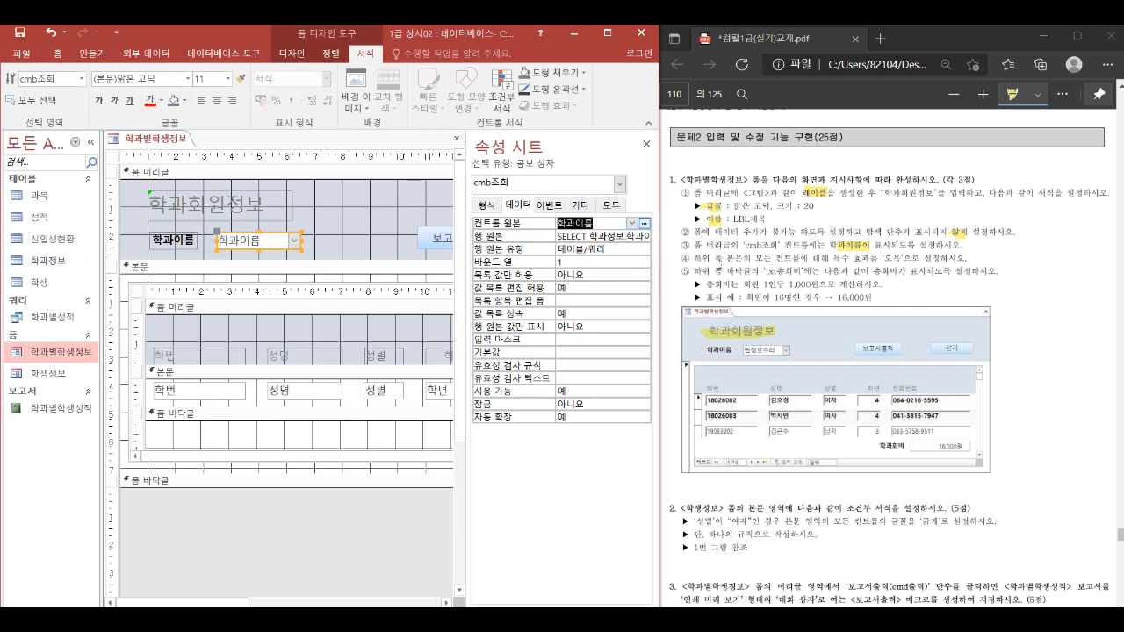
Highlight 하위 폼 본문의 모든 컨트롤 in item ④ of the exam PDF, and set the 특수 효과 of all subform 본문 controls to 오목.
{"action": "left_click_drag", "start_coordinate": [688, 259], "coordinate": [808, 259]}
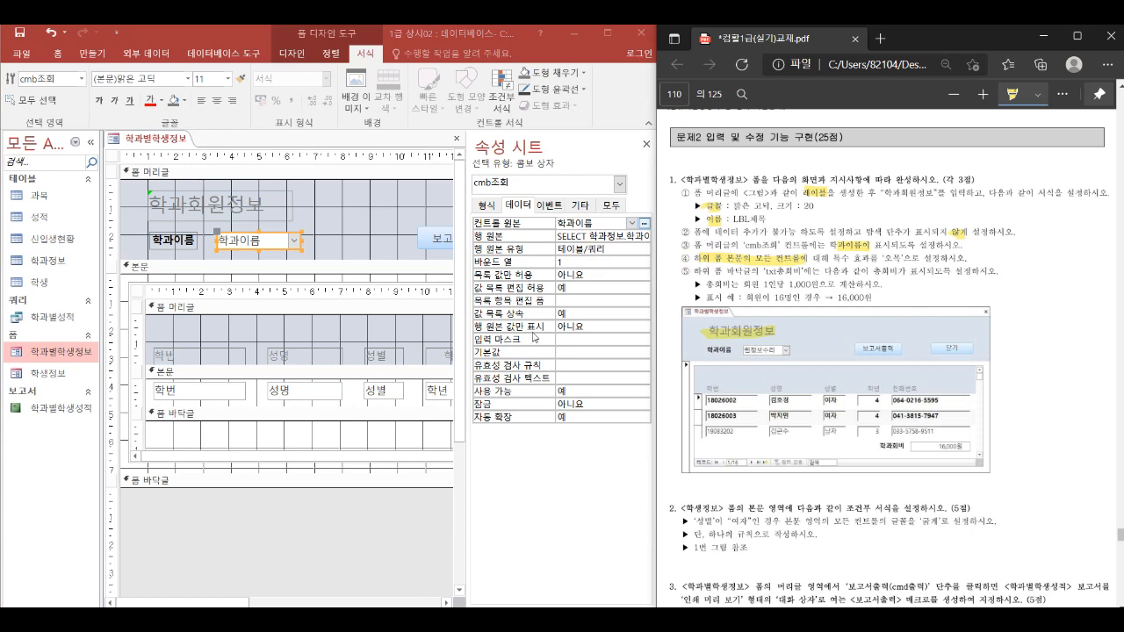
{"action": "left_click", "coordinate": [135, 391]}
{"action": "left_click", "coordinate": [135, 392]}
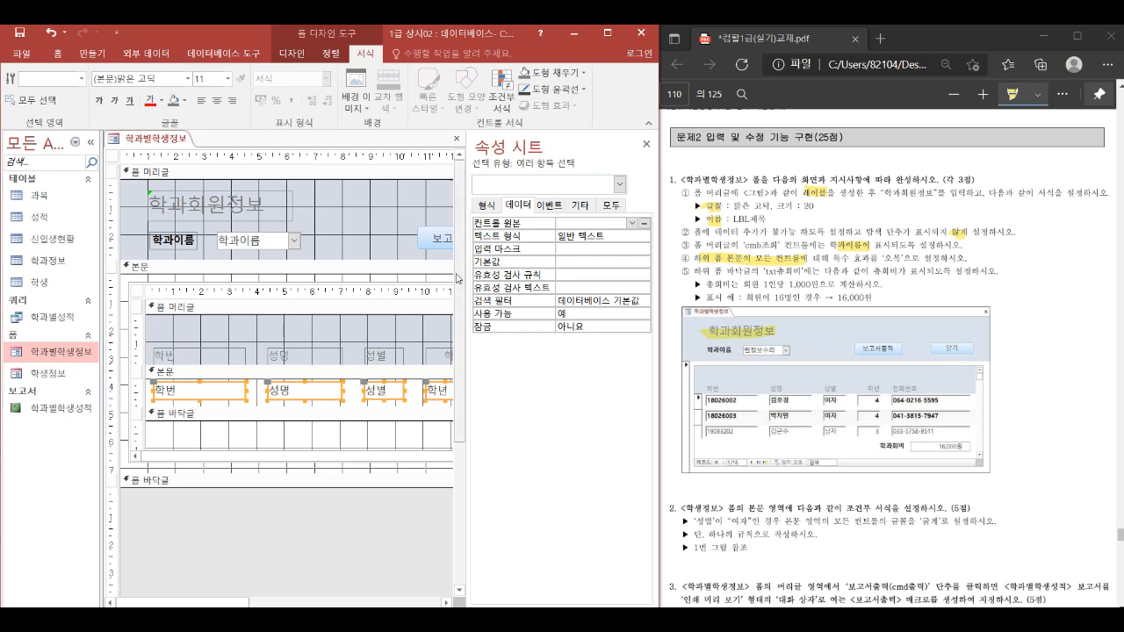
{"action": "left_click", "coordinate": [486, 205]}
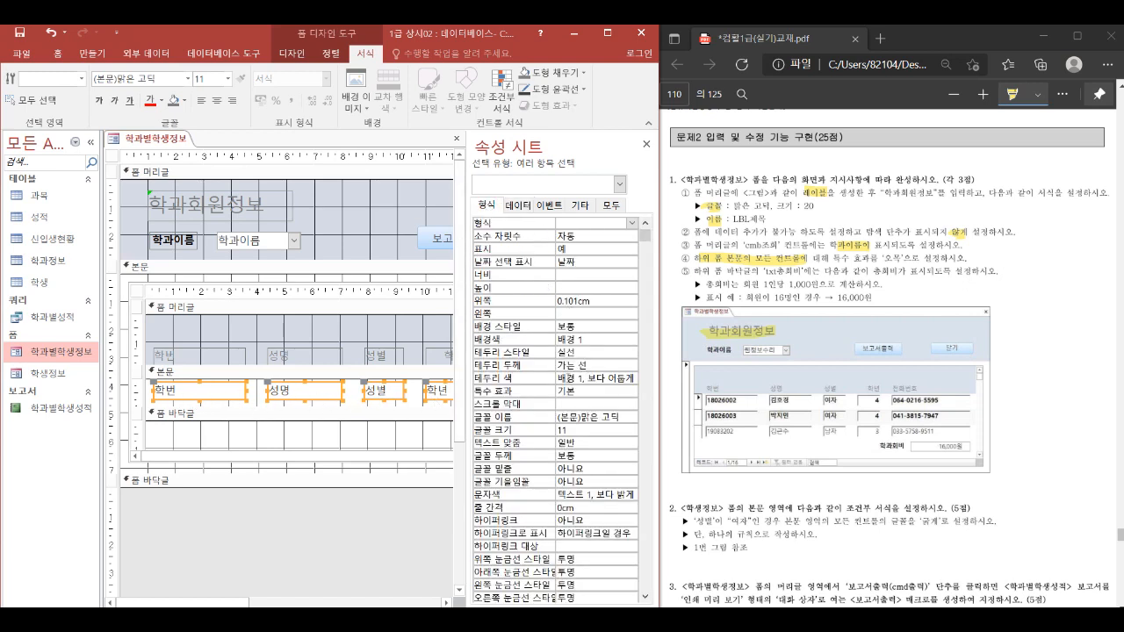
{"action": "left_click", "coordinate": [579, 391]}
{"action": "left_click", "coordinate": [632, 391]}
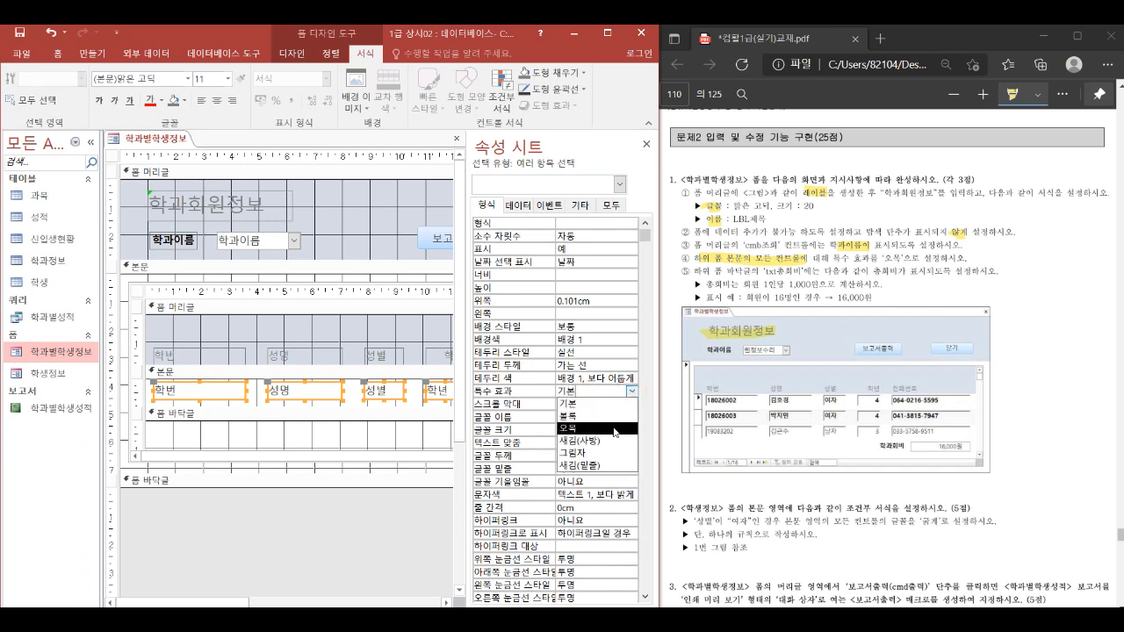
{"action": "left_click", "coordinate": [614, 429]}
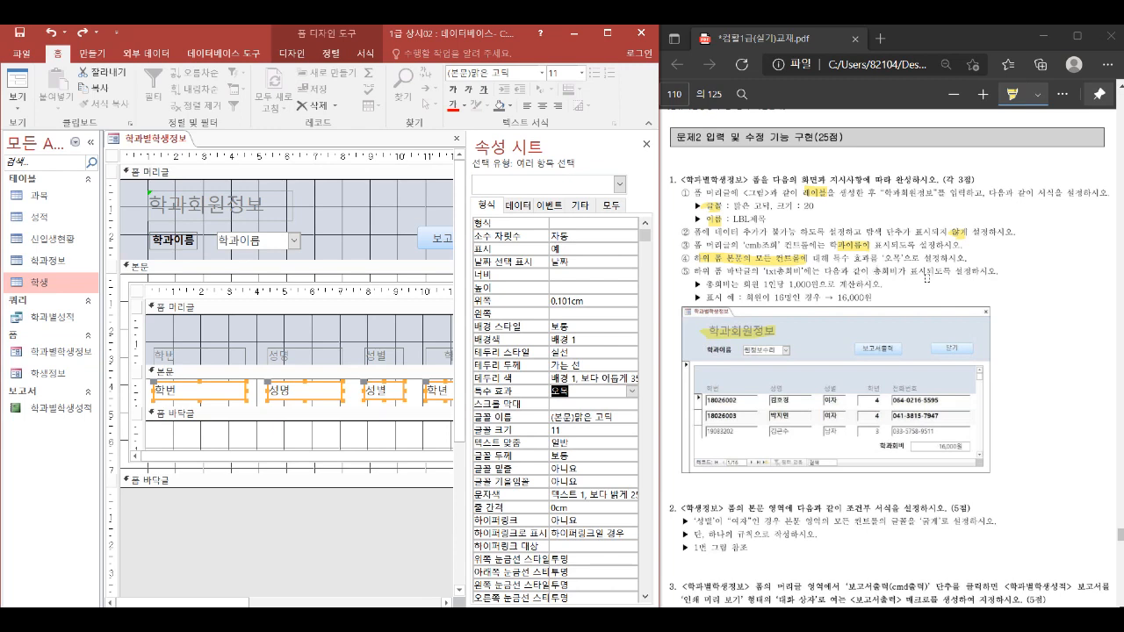
Highlight the fee calculation and 16,000원 in item ⑤ of the exam PDF, and set the txt총회비 control's 컨트롤 원본 to =Count(*)*1000.
{"action": "left_click_drag", "start_coordinate": [710, 286], "coordinate": [855, 285]}
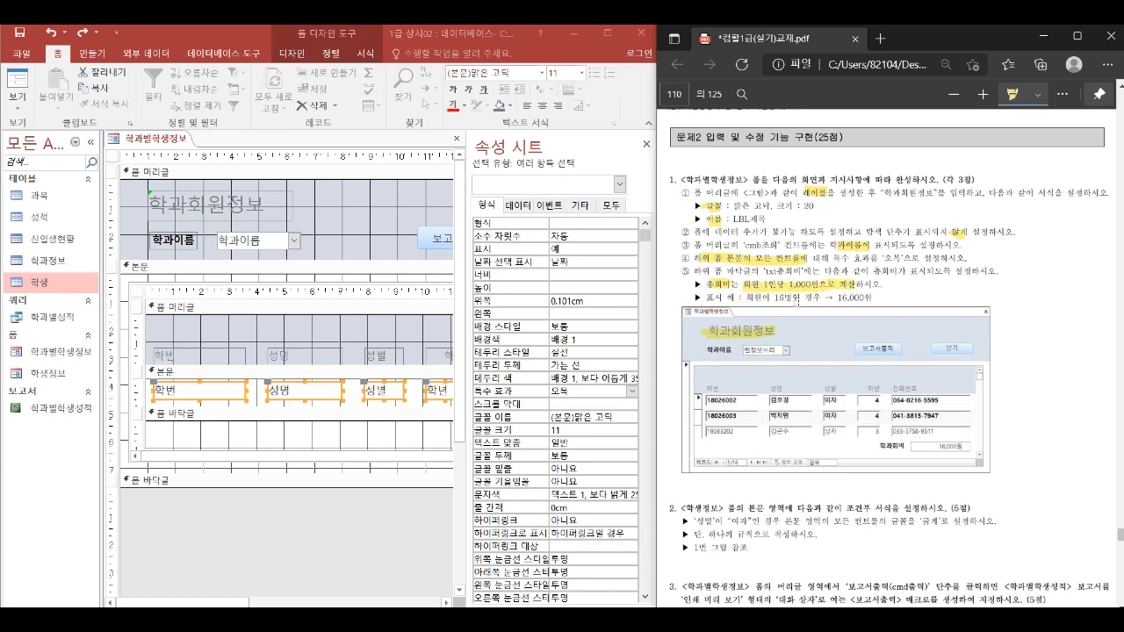
{"action": "left_click_drag", "start_coordinate": [839, 297], "coordinate": [870, 297]}
{"action": "left_click", "coordinate": [620, 184]}
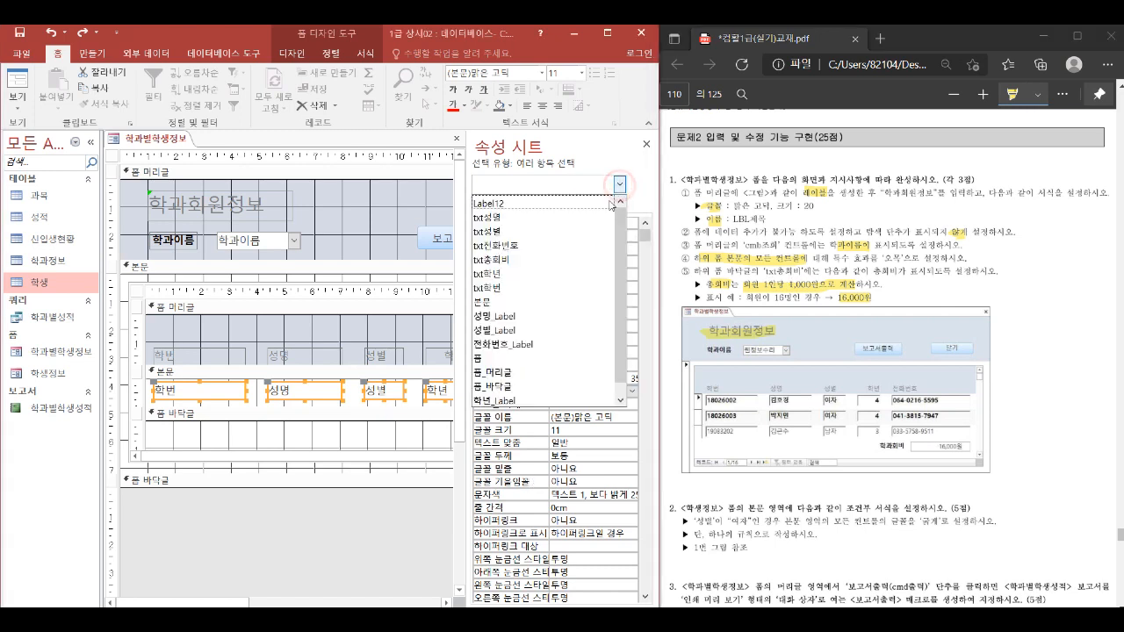
{"action": "left_click", "coordinate": [534, 260]}
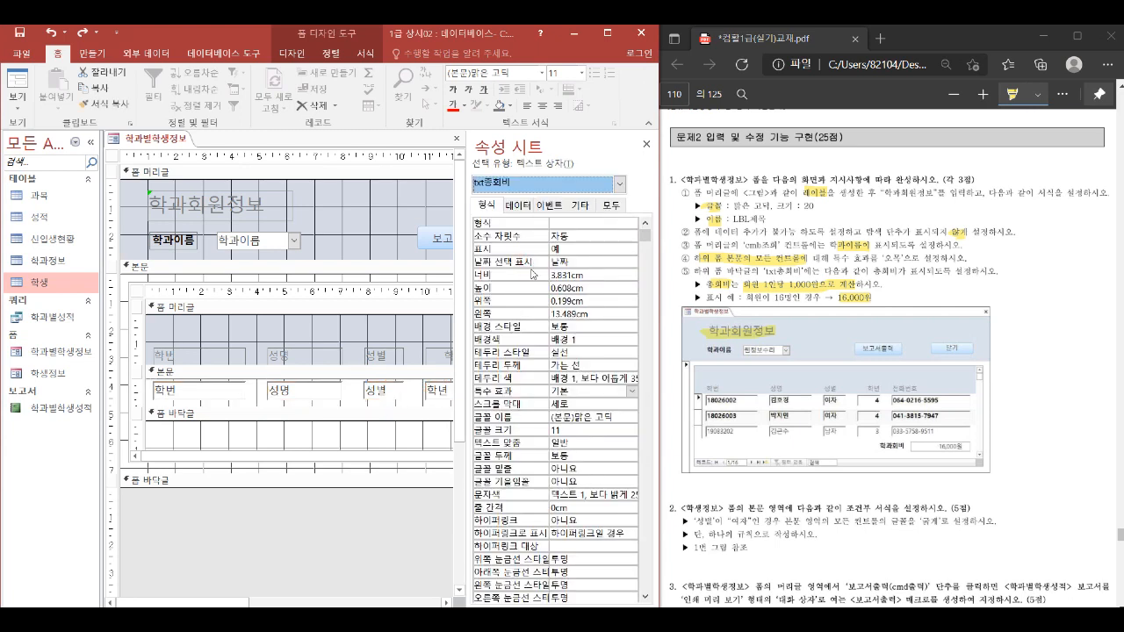
{"action": "left_click", "coordinate": [519, 206]}
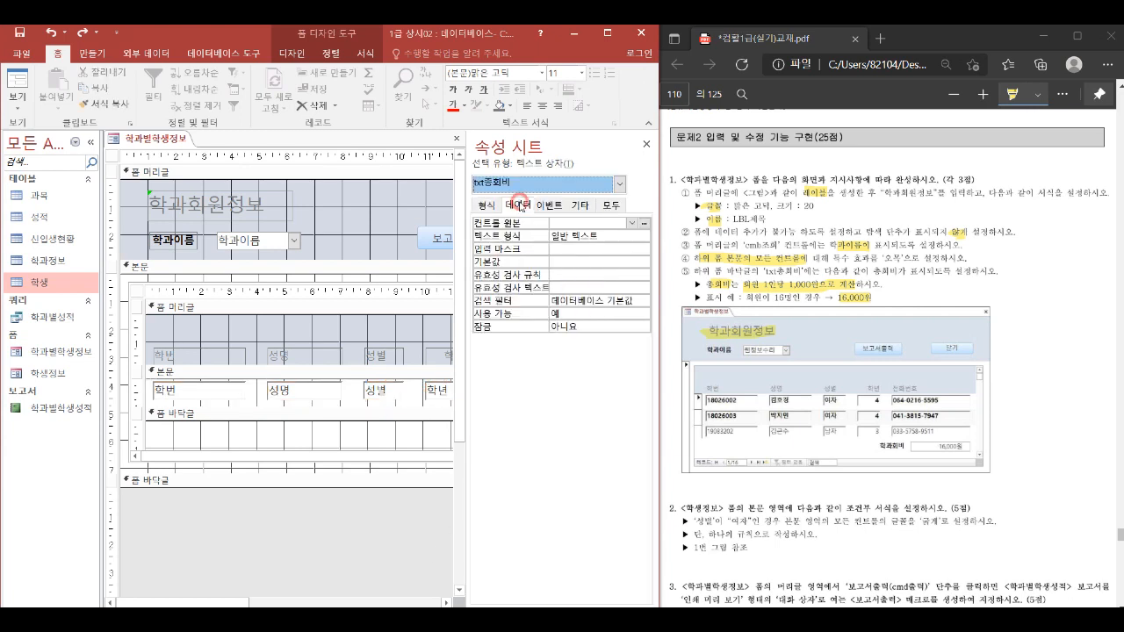
{"action": "left_click", "coordinate": [572, 224]}
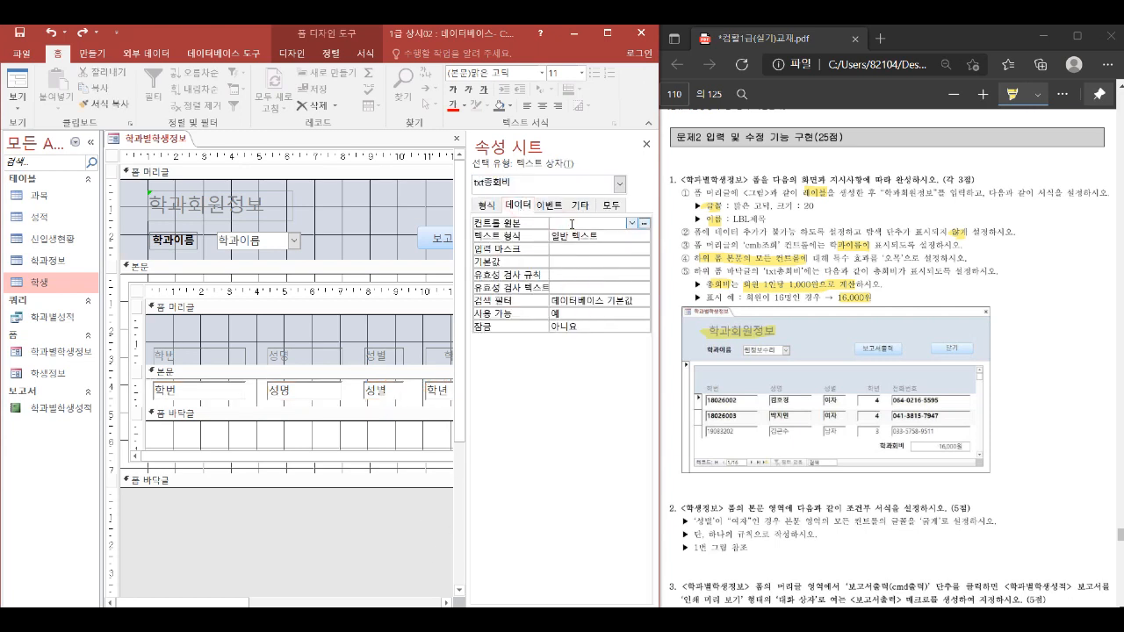
{"action": "type", "text": "=coun"}
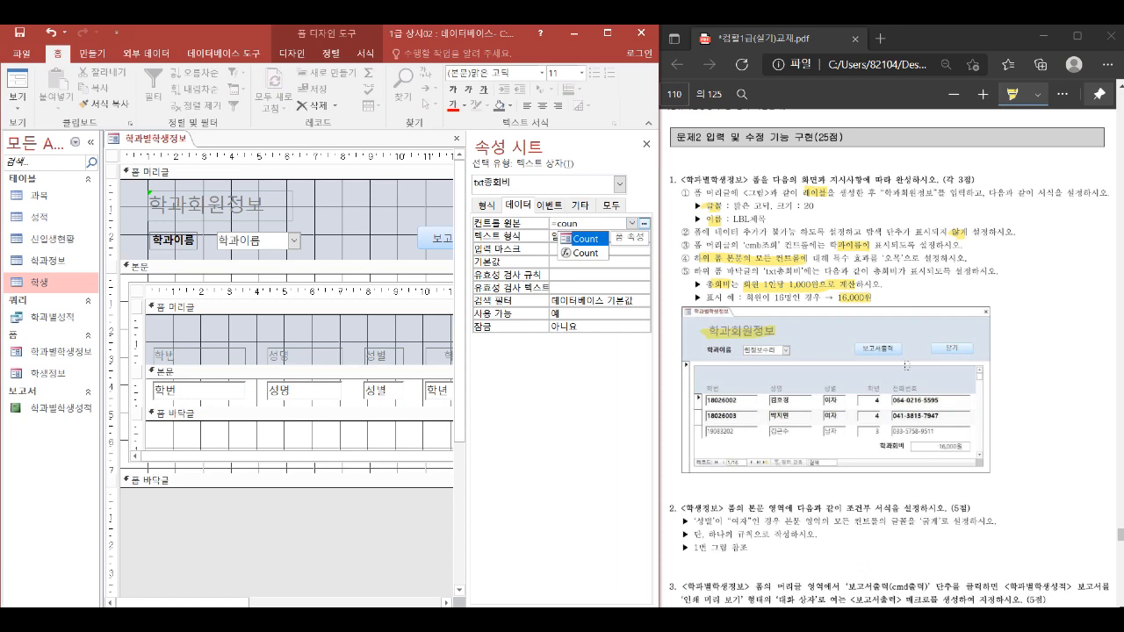
{"action": "type", "text": "t(*"}
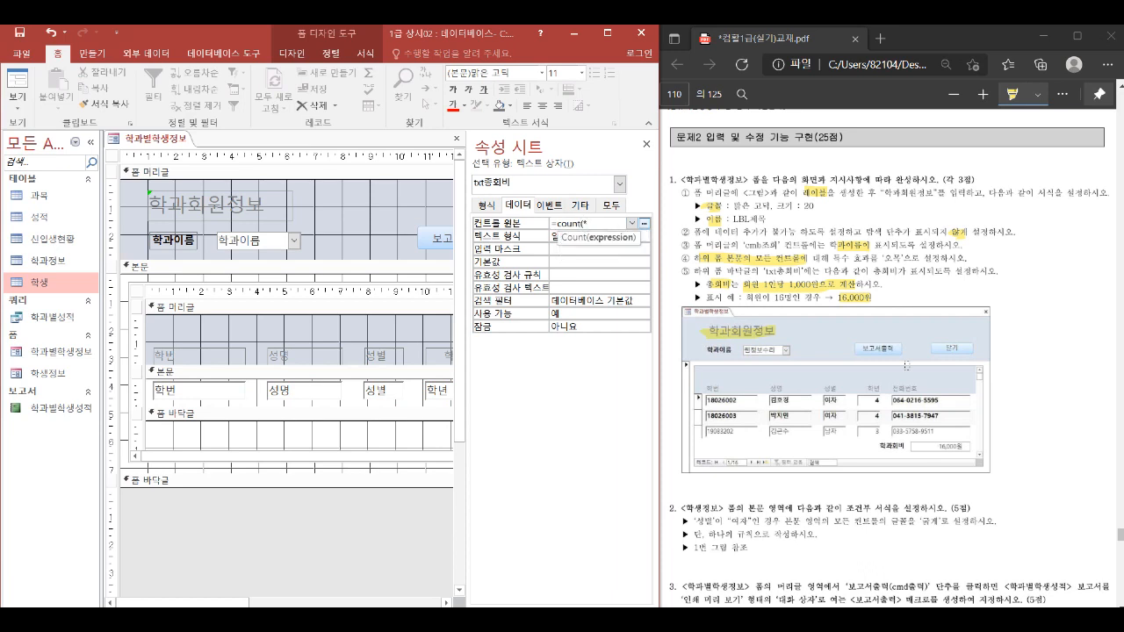
{"action": "type", "text": ")*"}
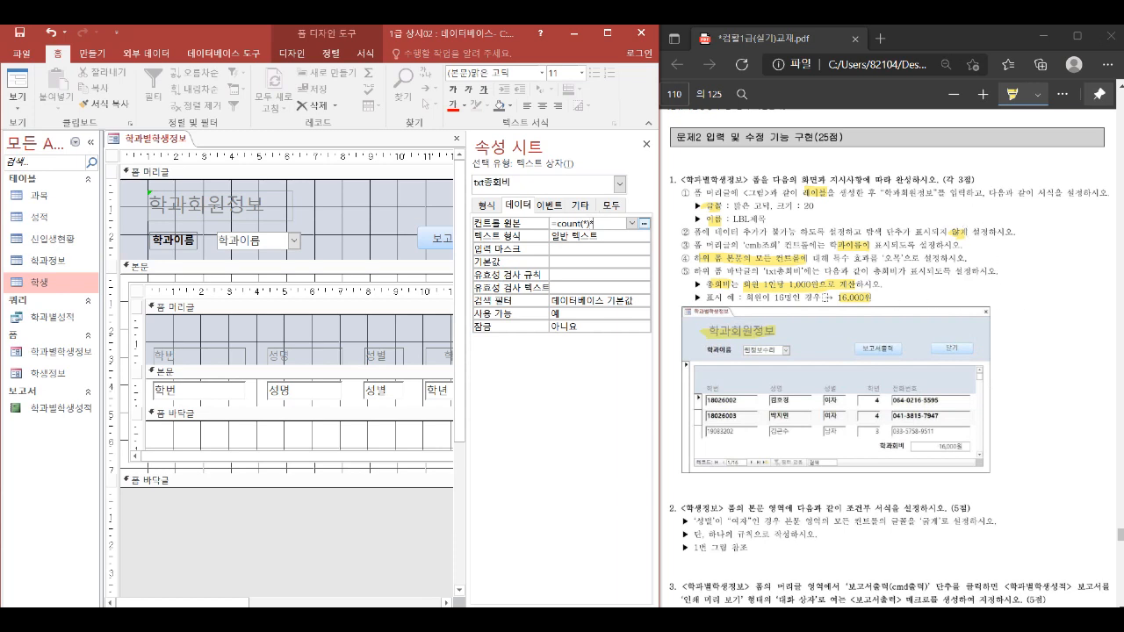
{"action": "type", "text": "000"}
{"action": "key", "text": "Return"}
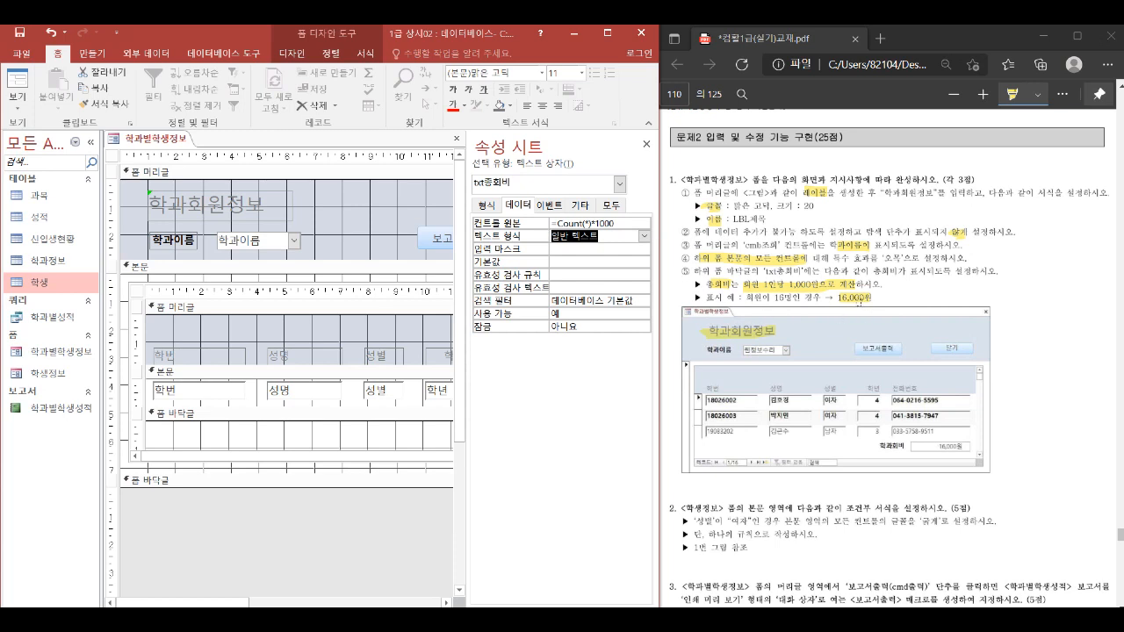
Set the 형식 property of the txt총회비 text box to #,##0원.
{"action": "left_click", "coordinate": [488, 205]}
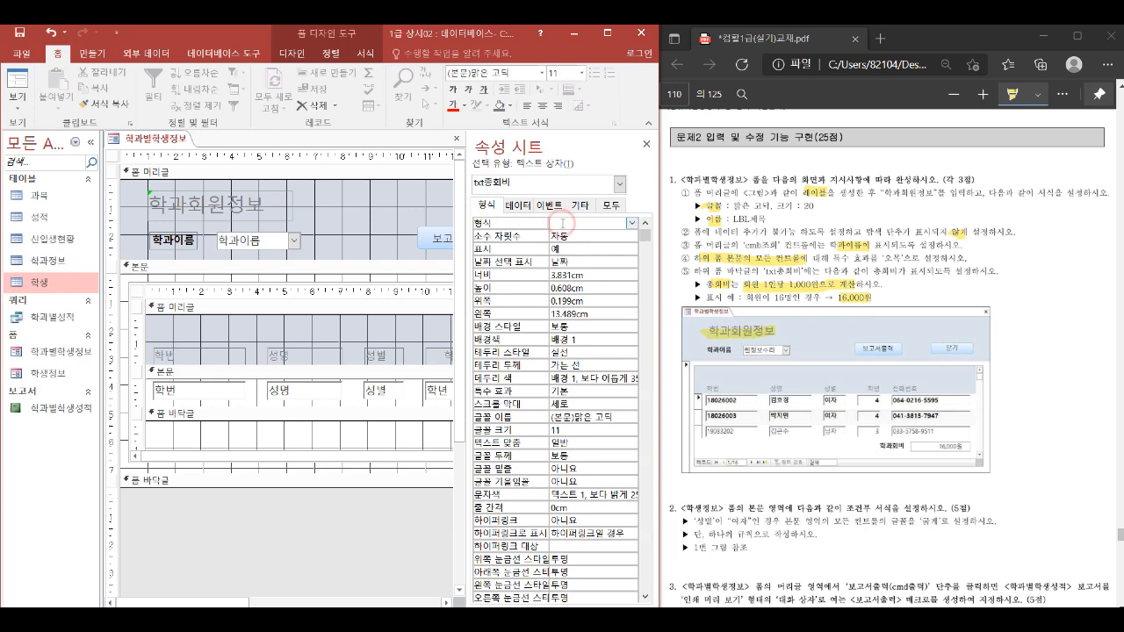
{"action": "type", "text": "#"}
{"action": "type", "text": ",##0dnjs"}
{"action": "type", "text": "원"}
{"action": "type", "text": "#"}
{"action": "key", "text": "Return"}
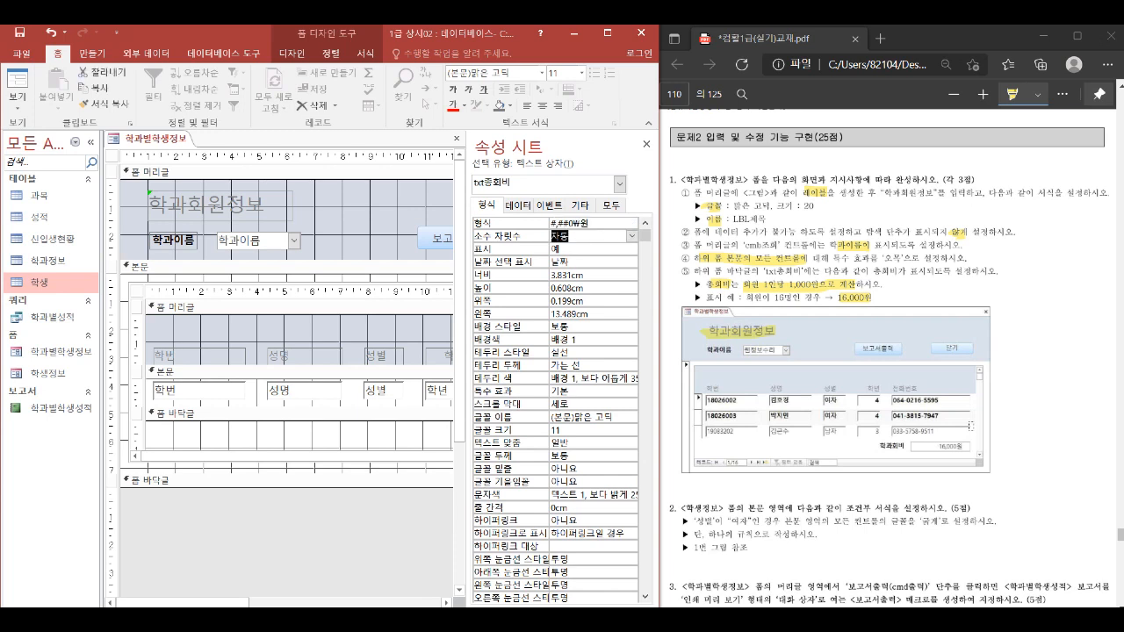
Check the 학과별학생정보 form in 폼 보기 against the exam figure, and return it to 디자인 보기.
{"action": "right_click", "coordinate": [164, 143]}
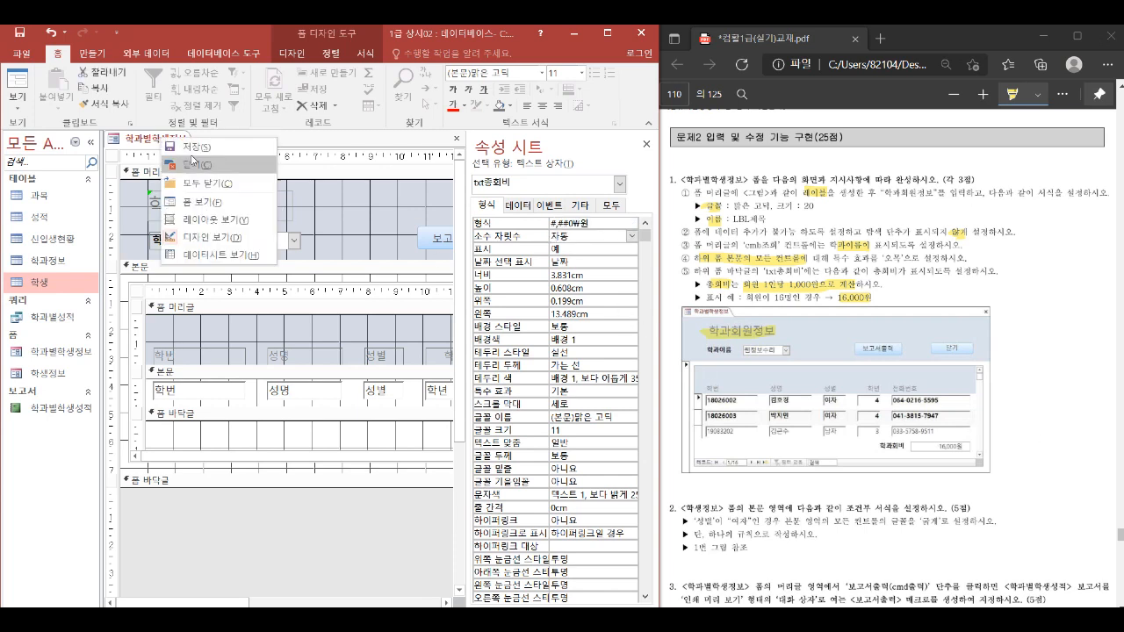
{"action": "left_click", "coordinate": [214, 202]}
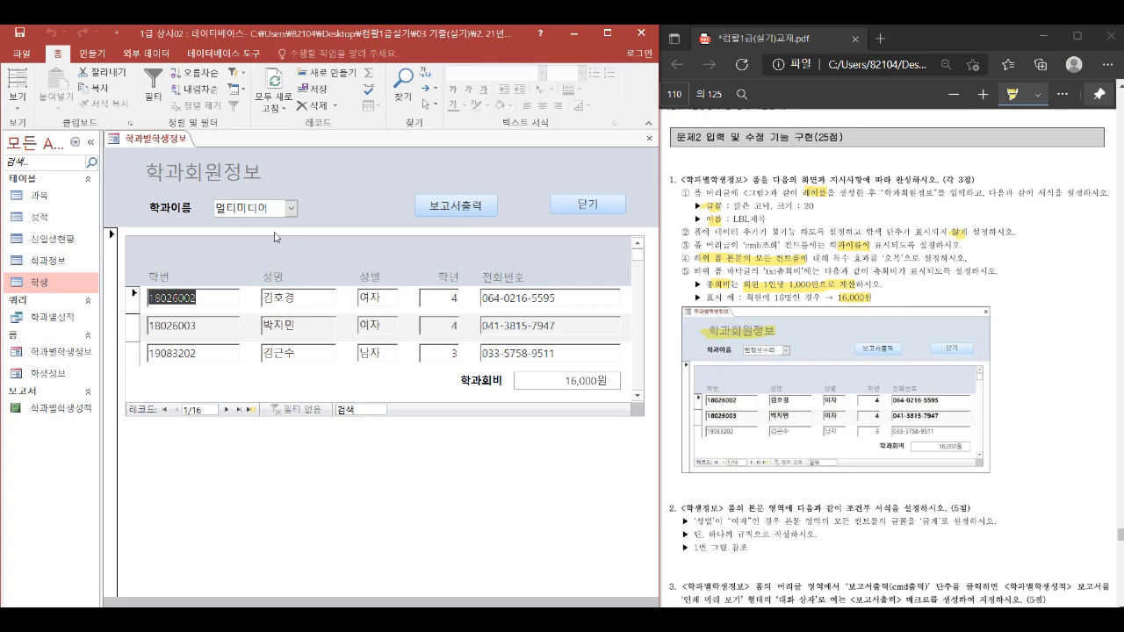
{"action": "right_click", "coordinate": [152, 142]}
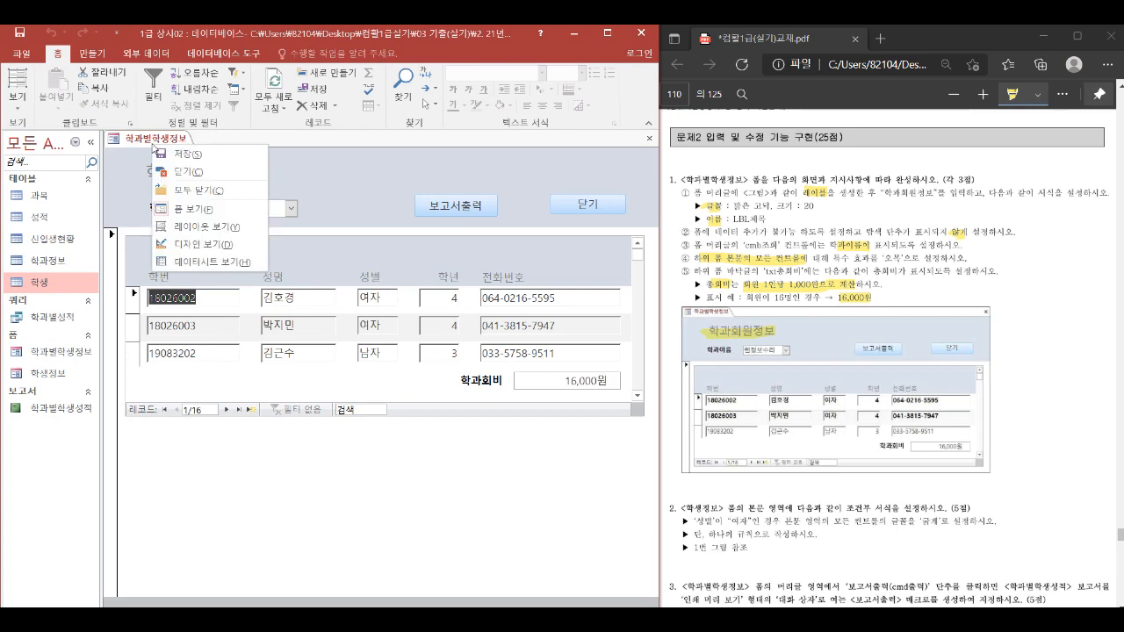
{"action": "left_click", "coordinate": [209, 245]}
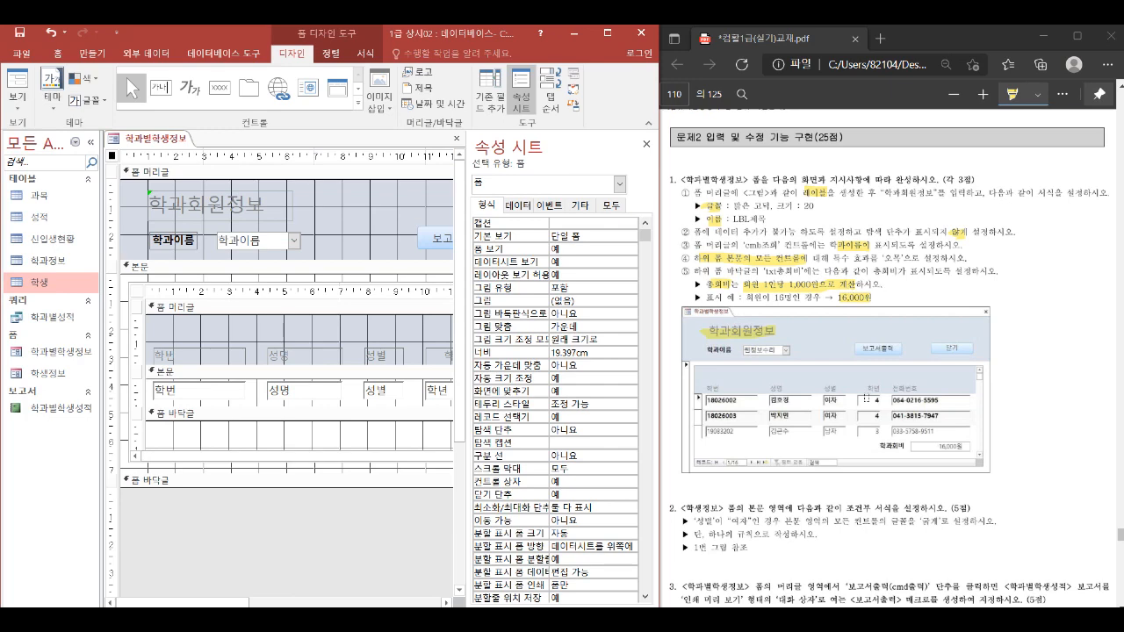
Close the 학과별학생정보 form and save the changes to both it and the 학생정보 subform.
{"action": "scroll", "coordinate": [772, 507], "scroll_direction": "down", "scroll_amount": 3}
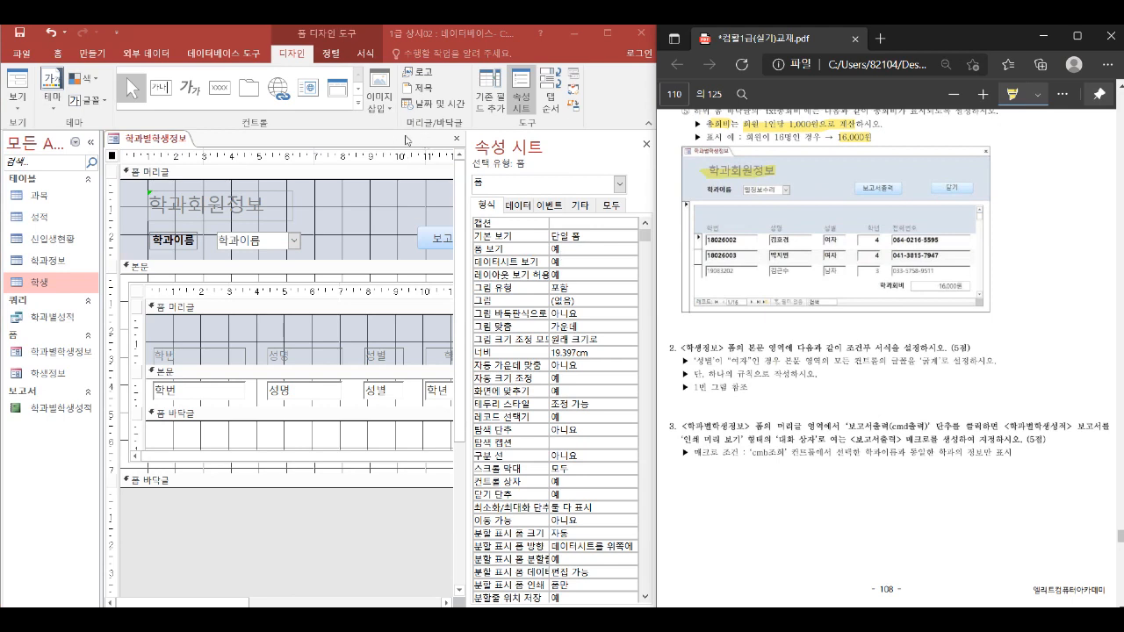
{"action": "right_click", "coordinate": [165, 140]}
{"action": "left_click", "coordinate": [205, 166]}
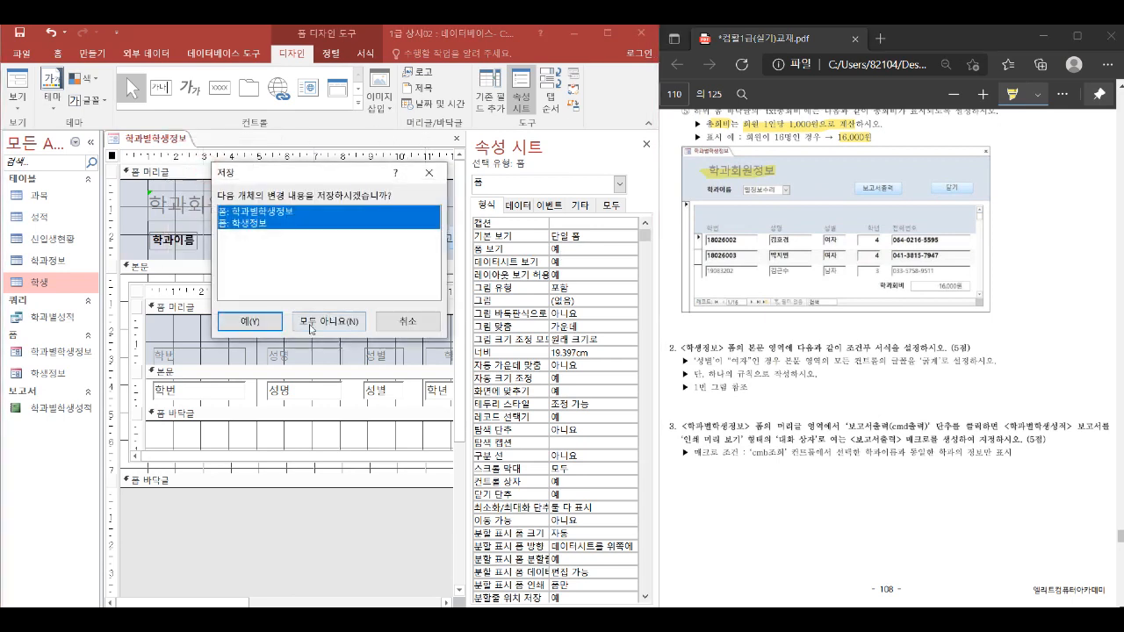
{"action": "left_click", "coordinate": [265, 325]}
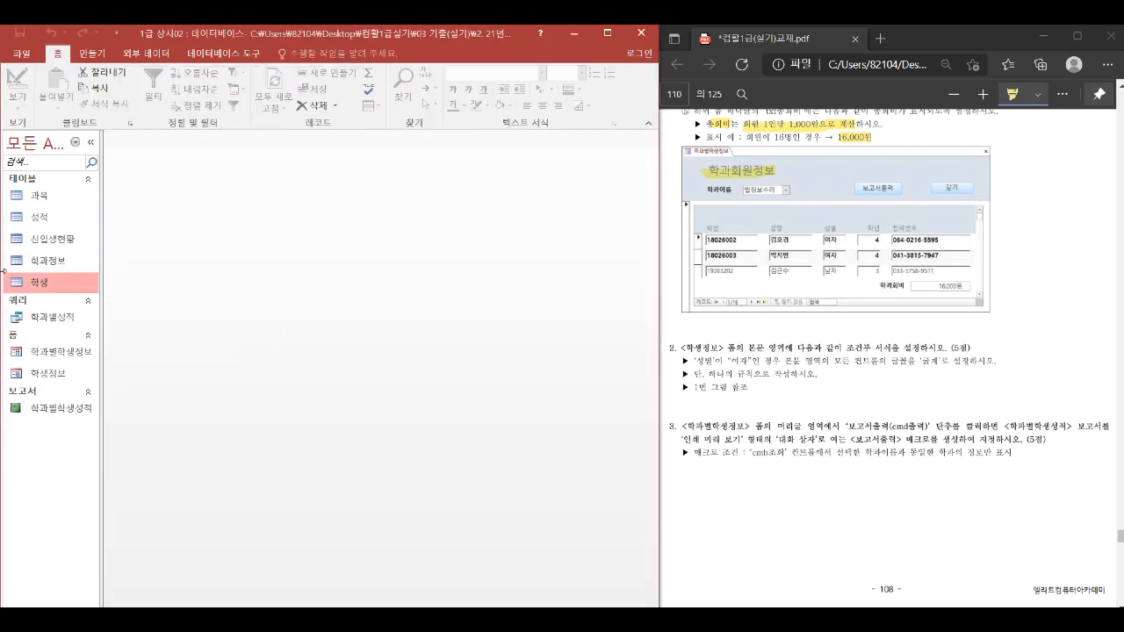
Open the 학생정보 form in 디자인 보기 and select all the controls in its 본문 area.
{"action": "right_click", "coordinate": [59, 375]}
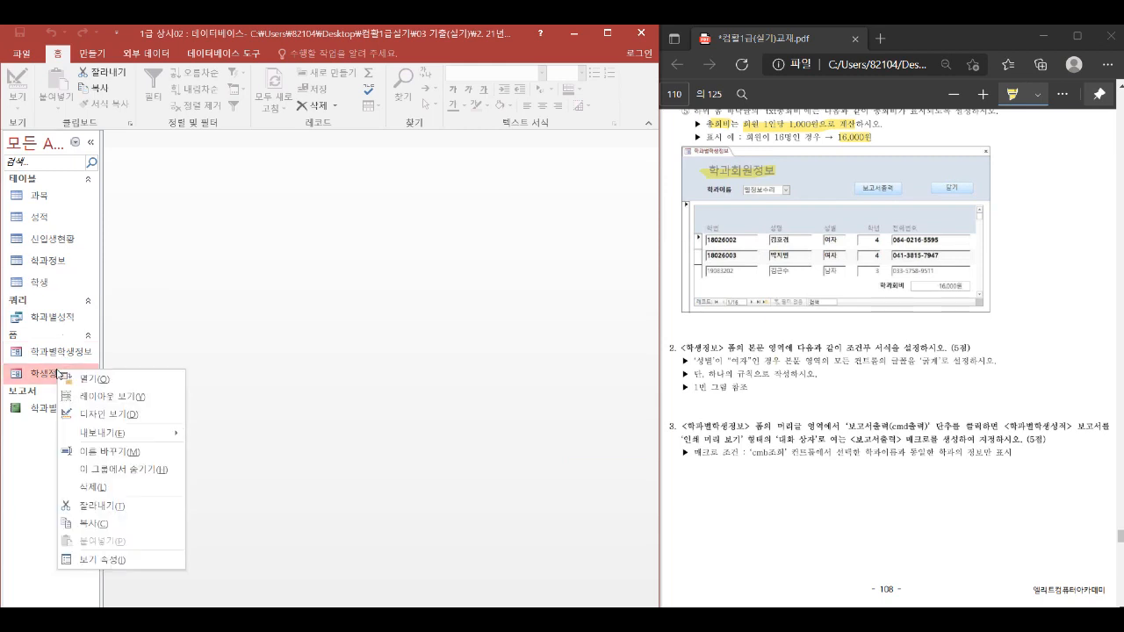
{"action": "left_click", "coordinate": [101, 423]}
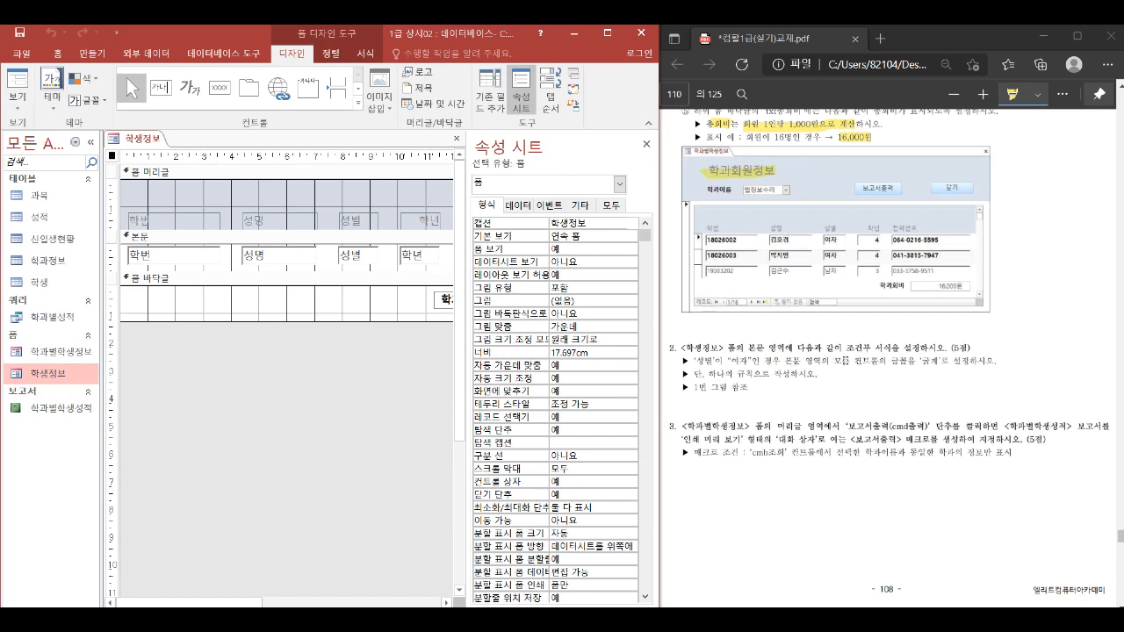
{"action": "left_click", "coordinate": [110, 257]}
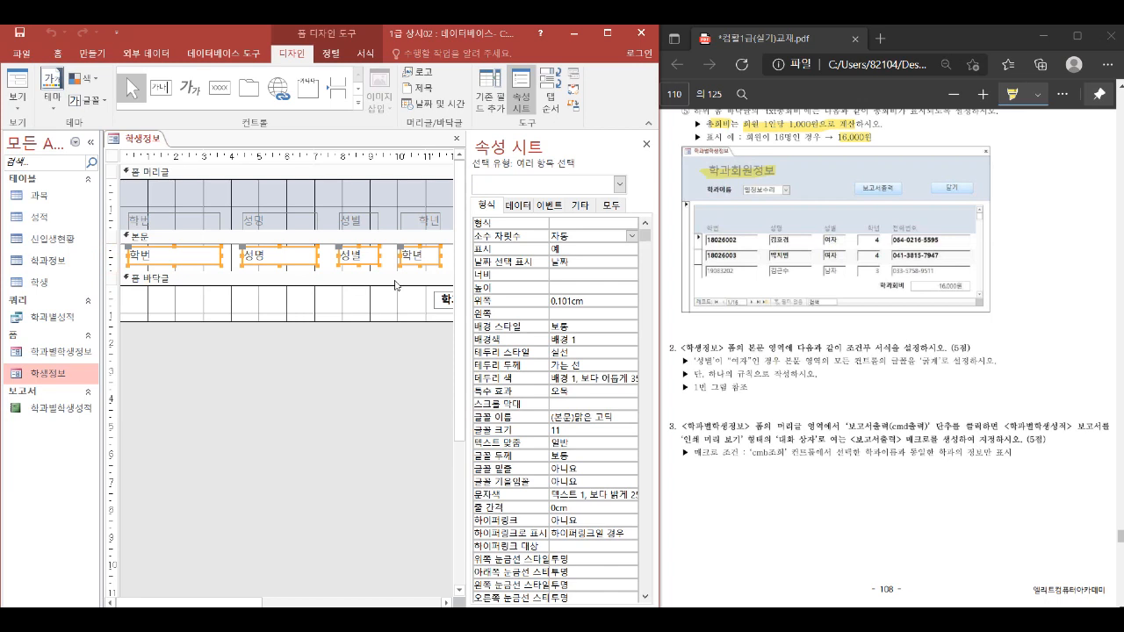
Add a conditional formatting rule to the selected 본문 controls with the expression [성별]="여자" and bold text.
{"action": "left_click", "coordinate": [364, 53]}
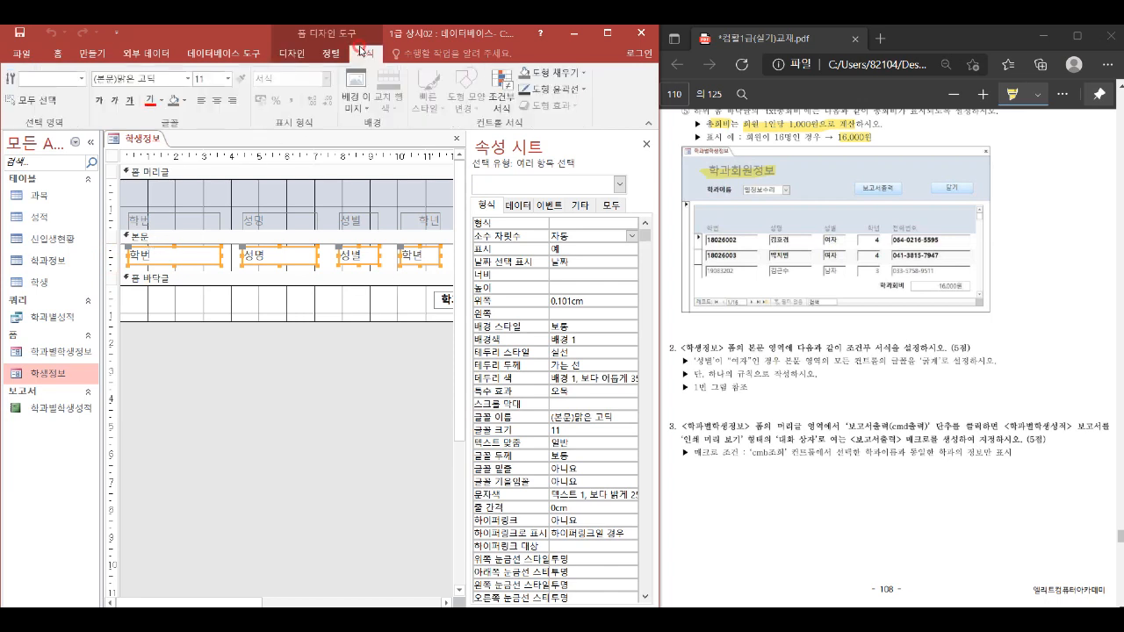
{"action": "left_click", "coordinate": [501, 92]}
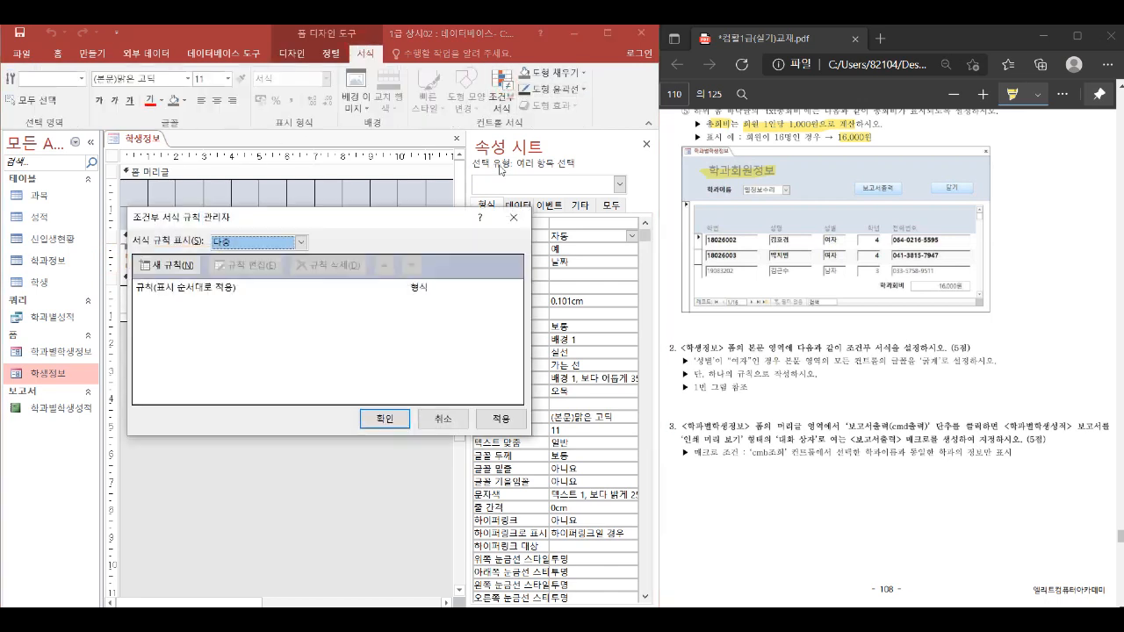
{"action": "left_click", "coordinate": [167, 264]}
{"action": "left_click", "coordinate": [176, 319]}
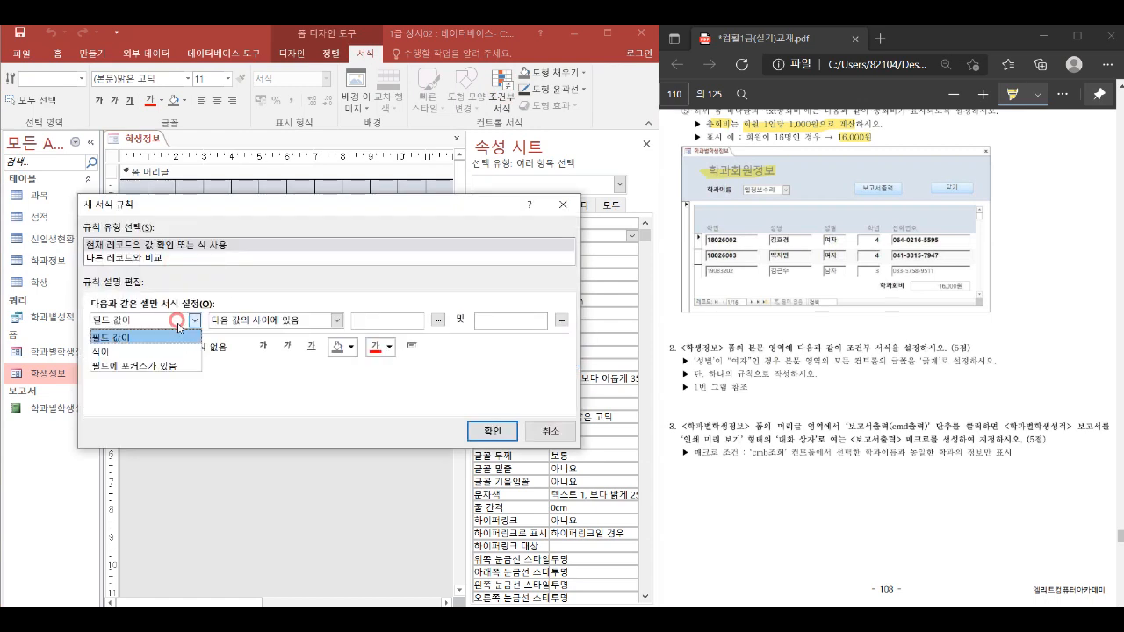
{"action": "left_click", "coordinate": [169, 354]}
{"action": "left_click", "coordinate": [222, 323]}
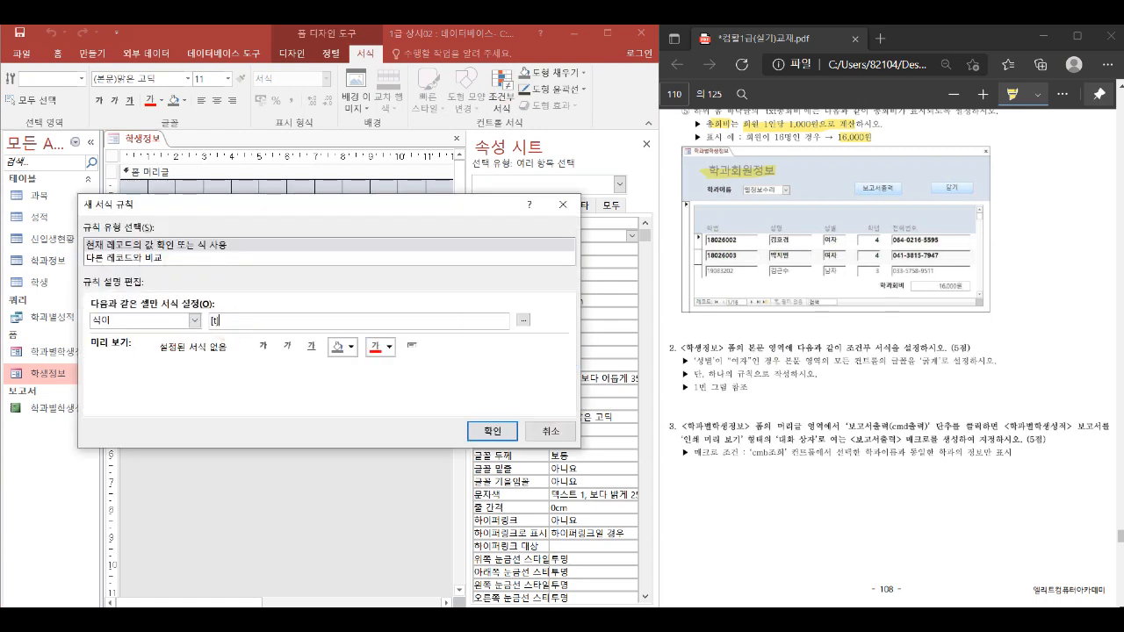
{"action": "type", "text": "[성별]=\"여자"}
{"action": "left_click", "coordinate": [263, 345]}
{"action": "left_click", "coordinate": [492, 436]}
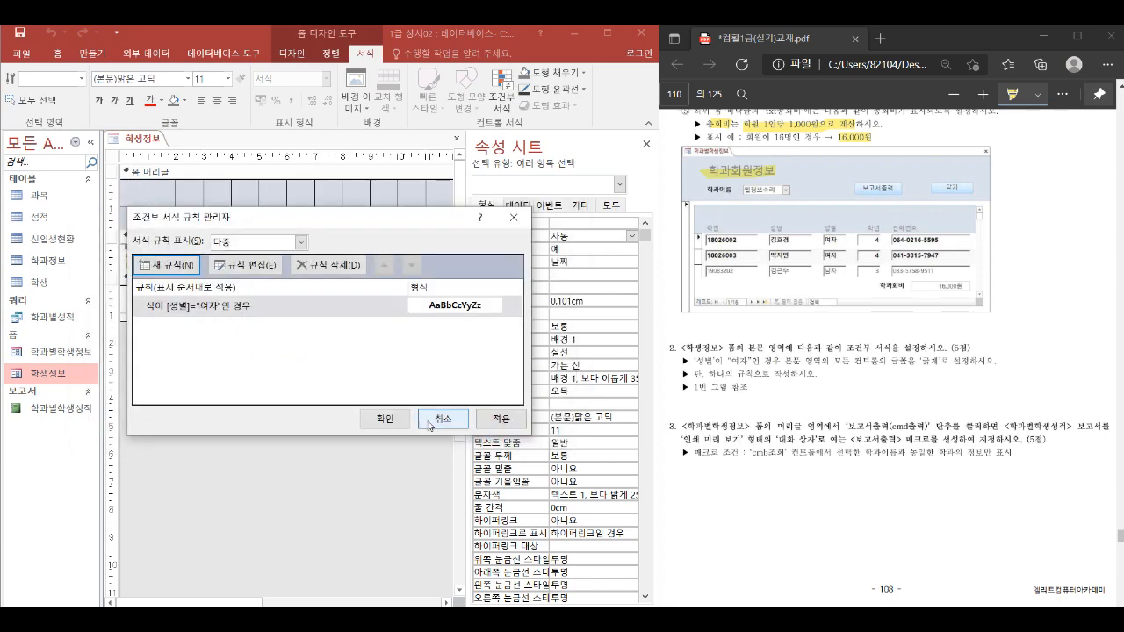
{"action": "left_click", "coordinate": [389, 419]}
Check the conditional formatting of the 학생정보 form in 폼 보기, and return it to 디자인 보기.
{"action": "right_click", "coordinate": [145, 138]}
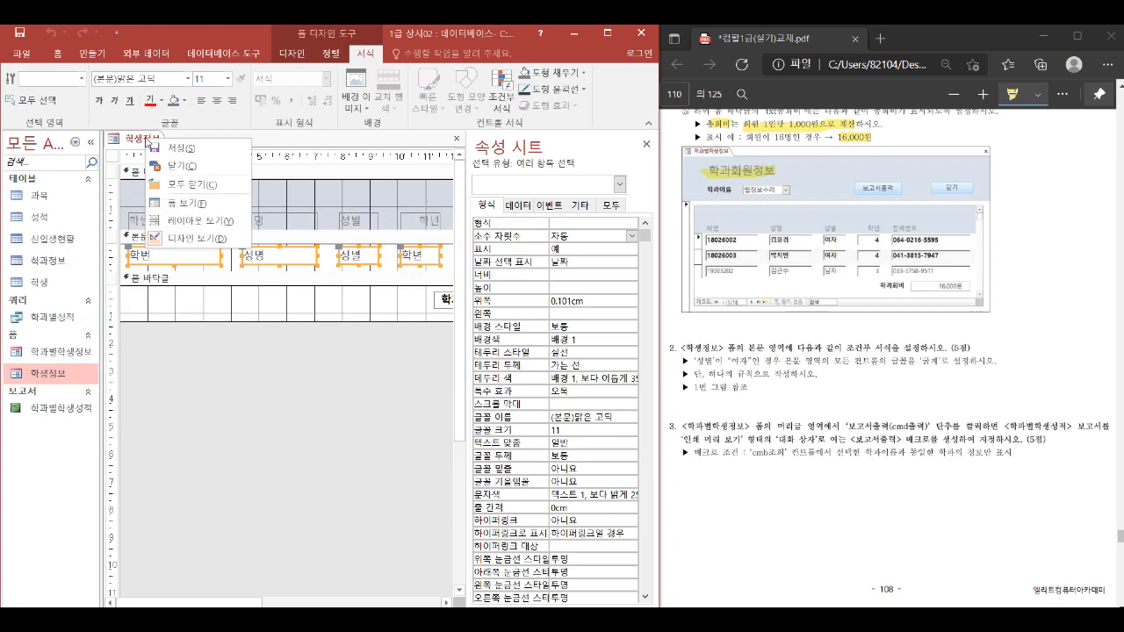
{"action": "left_click", "coordinate": [202, 205]}
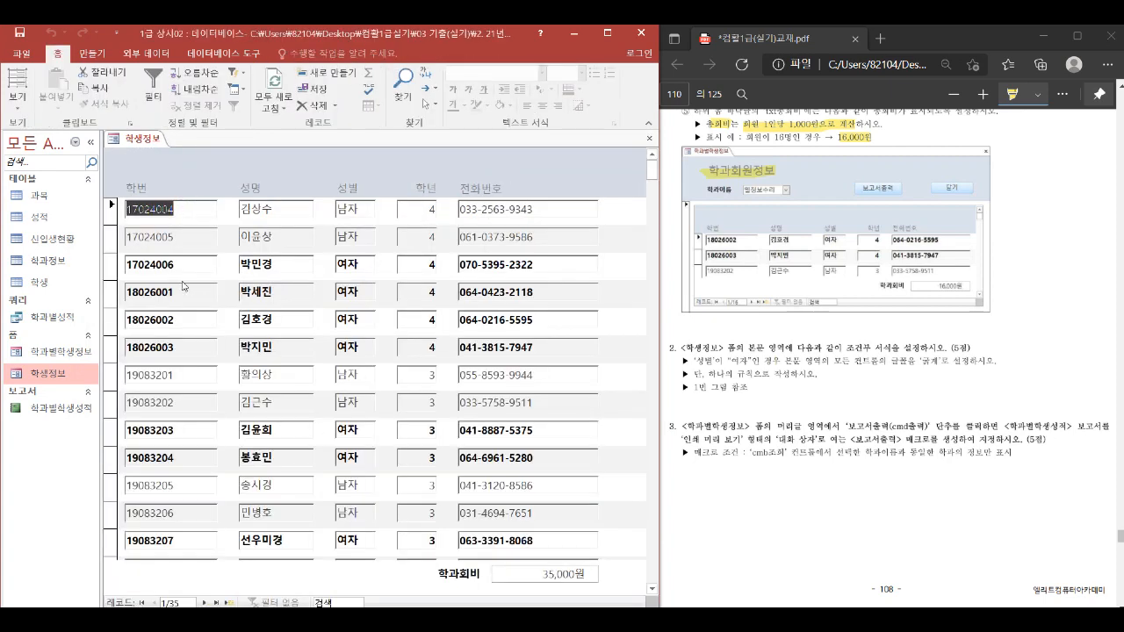
{"action": "right_click", "coordinate": [146, 140]}
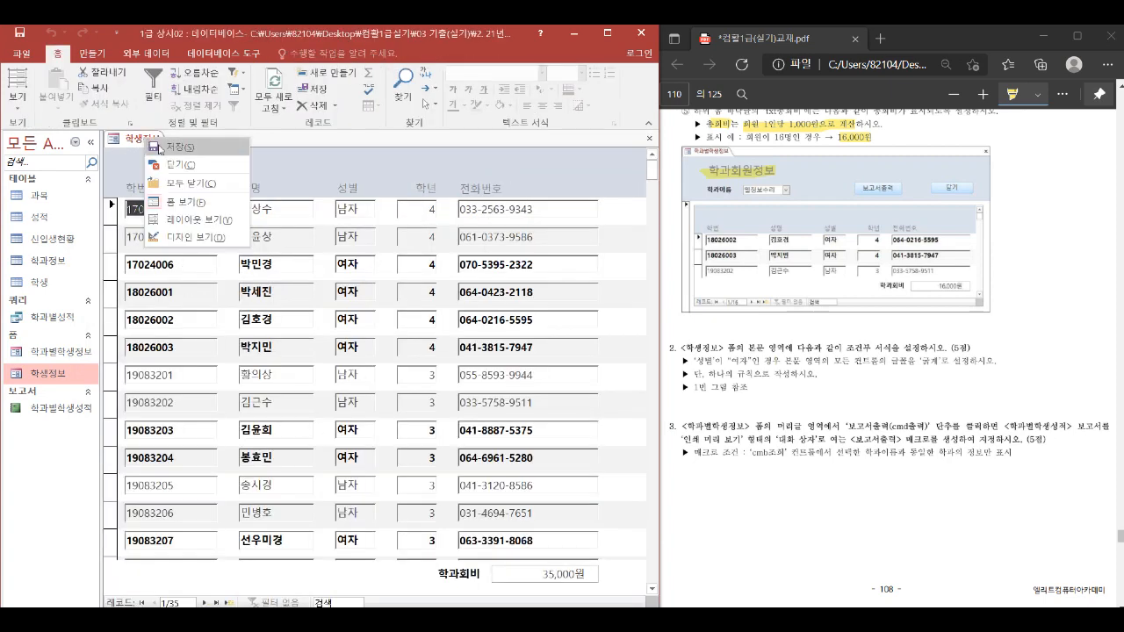
{"action": "left_click", "coordinate": [201, 238]}
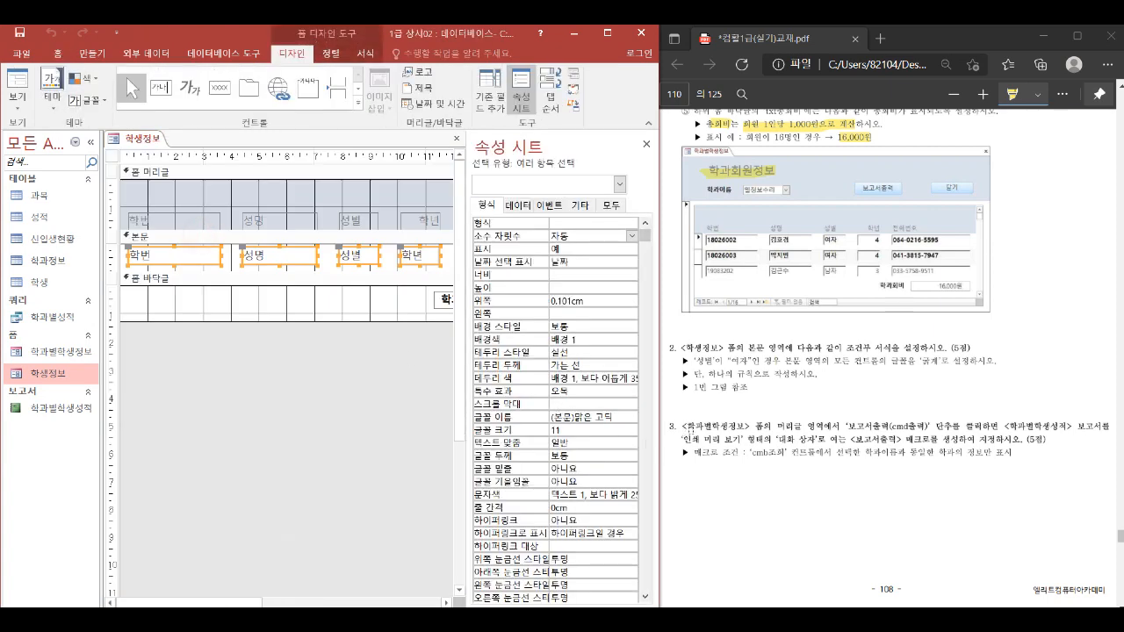
Close the 학생정보 form and save the changes to it.
{"action": "right_click", "coordinate": [134, 144]}
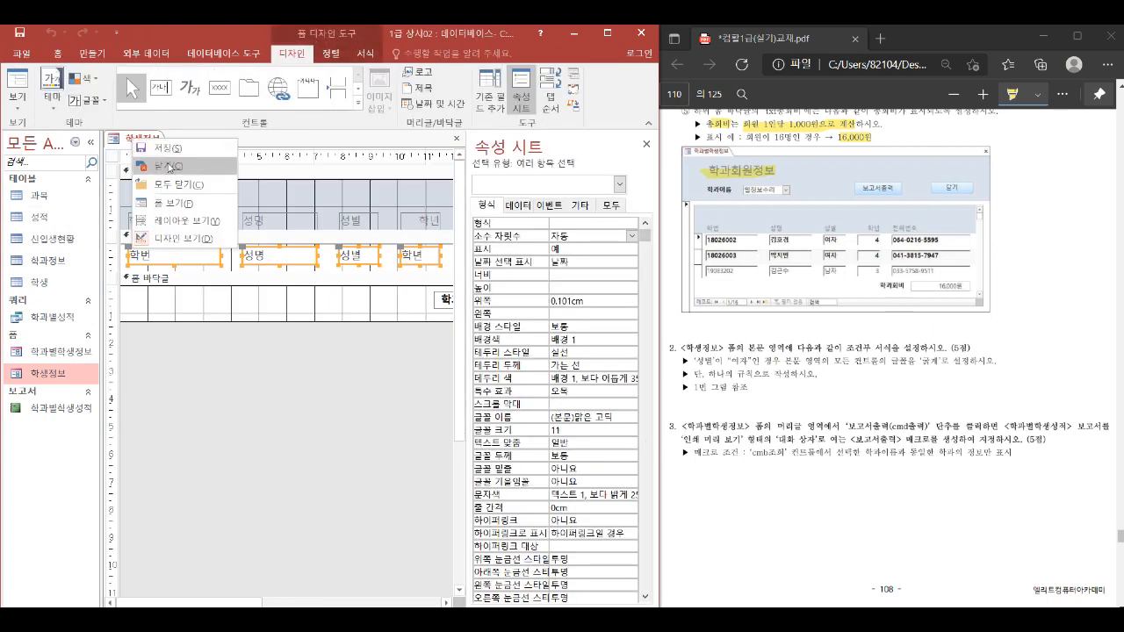
{"action": "left_click", "coordinate": [163, 166]}
{"action": "left_click", "coordinate": [477, 369]}
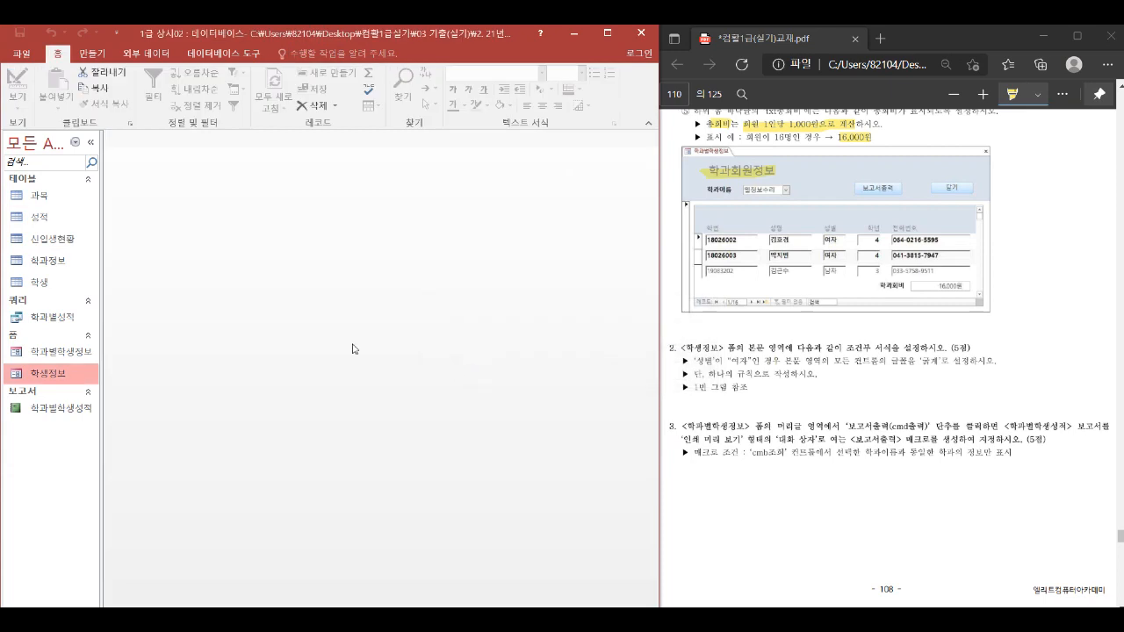
Open the 학과별학생정보 form in 디자인 보기 and select the 보고서출력 button in the form header.
{"action": "left_click", "coordinate": [88, 352]}
{"action": "right_click", "coordinate": [87, 354]}
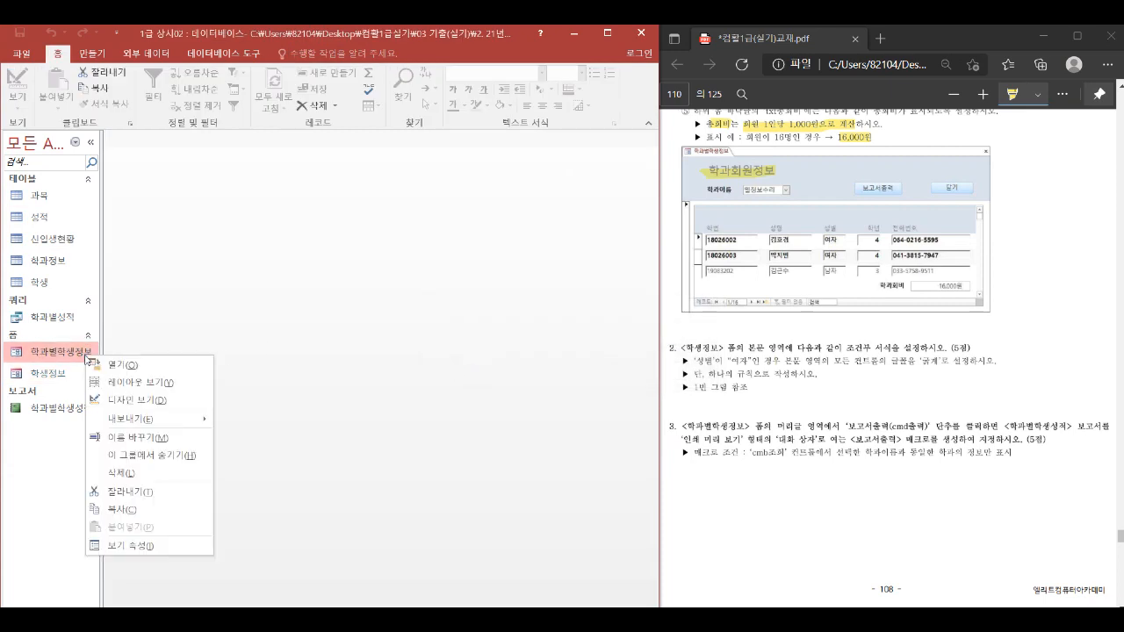
{"action": "left_click", "coordinate": [137, 401]}
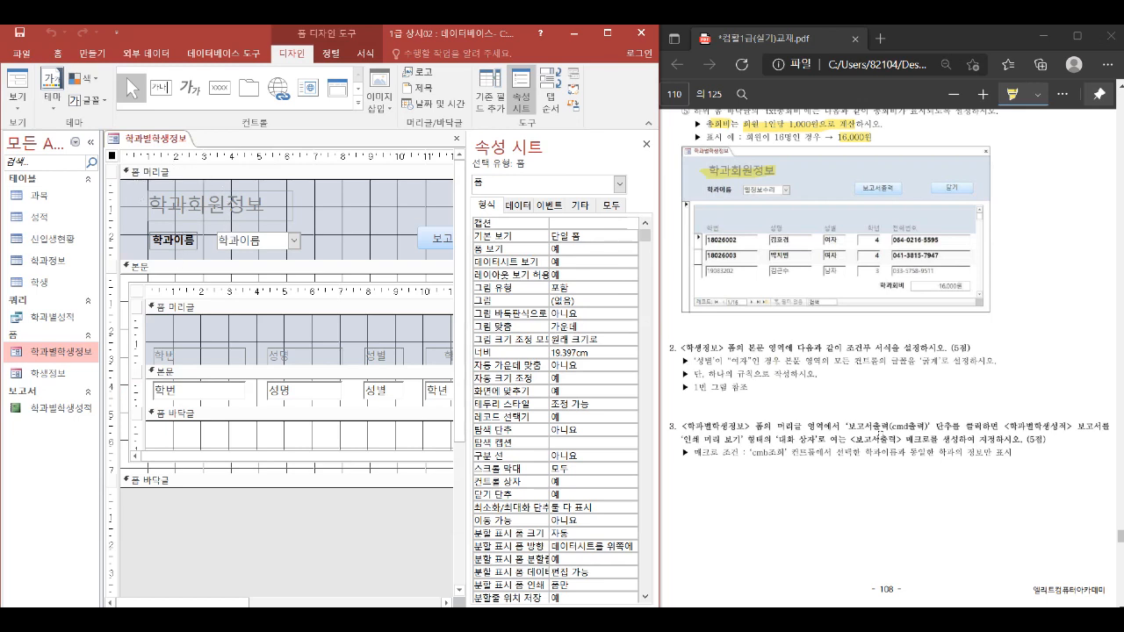
{"action": "left_click_drag", "start_coordinate": [230, 602], "coordinate": [302, 605]}
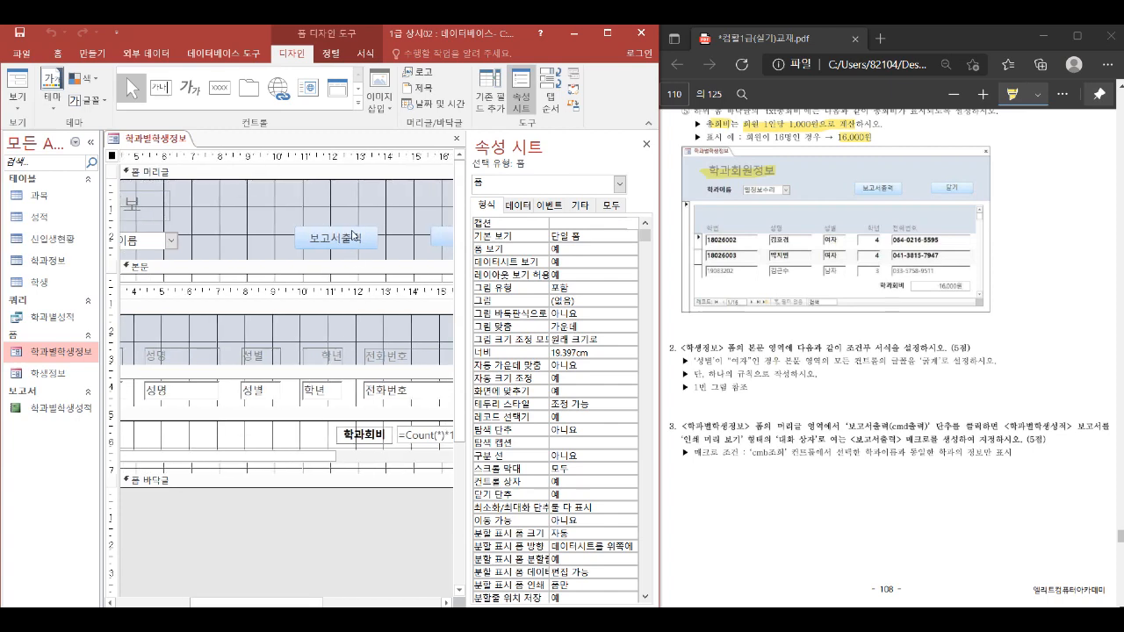
{"action": "left_click", "coordinate": [352, 235]}
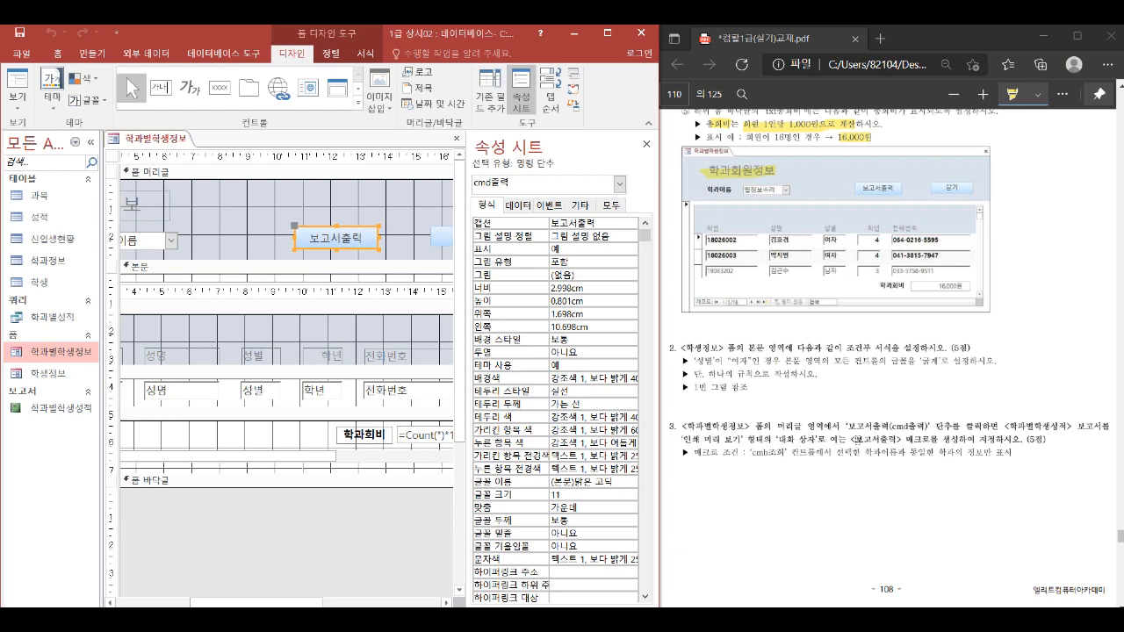
In problem 3 of the exam PDF, highlight 보고서출력, 대화 상자, cmb조회 and 학과이름.
{"action": "left_click_drag", "start_coordinate": [847, 439], "coordinate": [906, 436]}
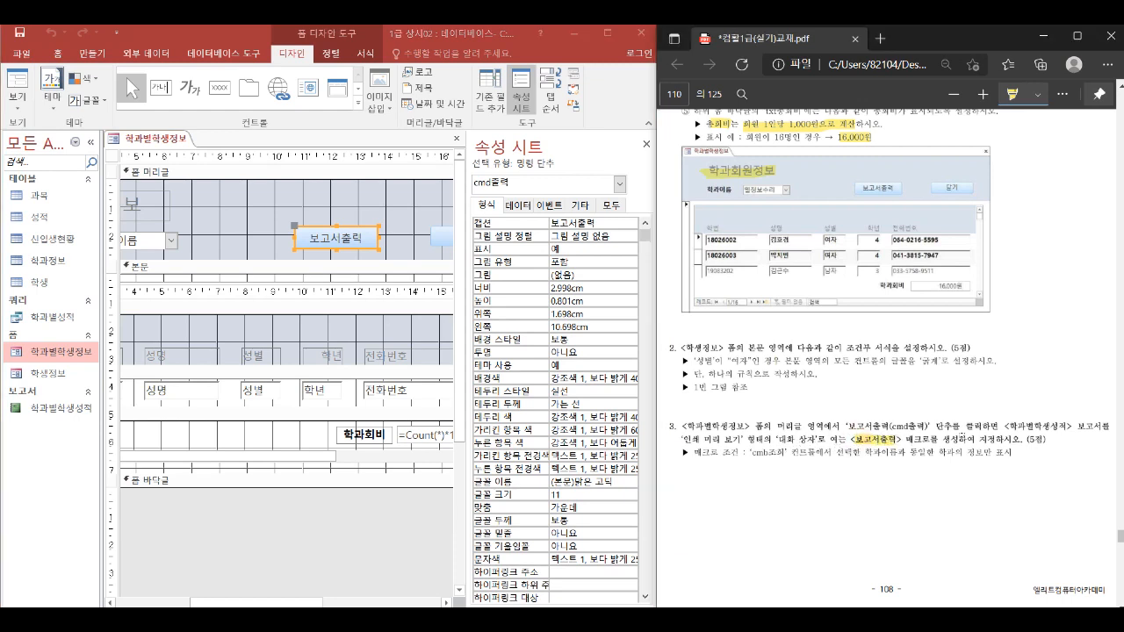
{"action": "left_click_drag", "start_coordinate": [756, 439], "coordinate": [826, 440]}
{"action": "left_click_drag", "start_coordinate": [753, 453], "coordinate": [778, 454]}
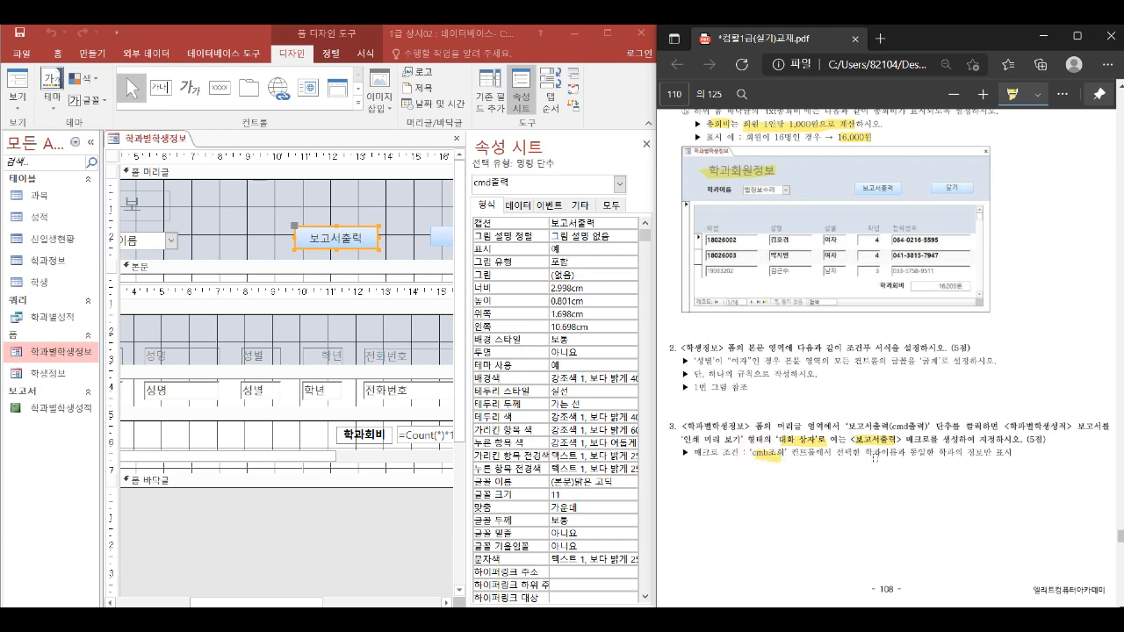
{"action": "left_click_drag", "start_coordinate": [858, 453], "coordinate": [889, 453]}
Examine the data properties of the cmb조회 combo box in the form header to see which field it is bound to.
{"action": "left_click", "coordinate": [151, 240]}
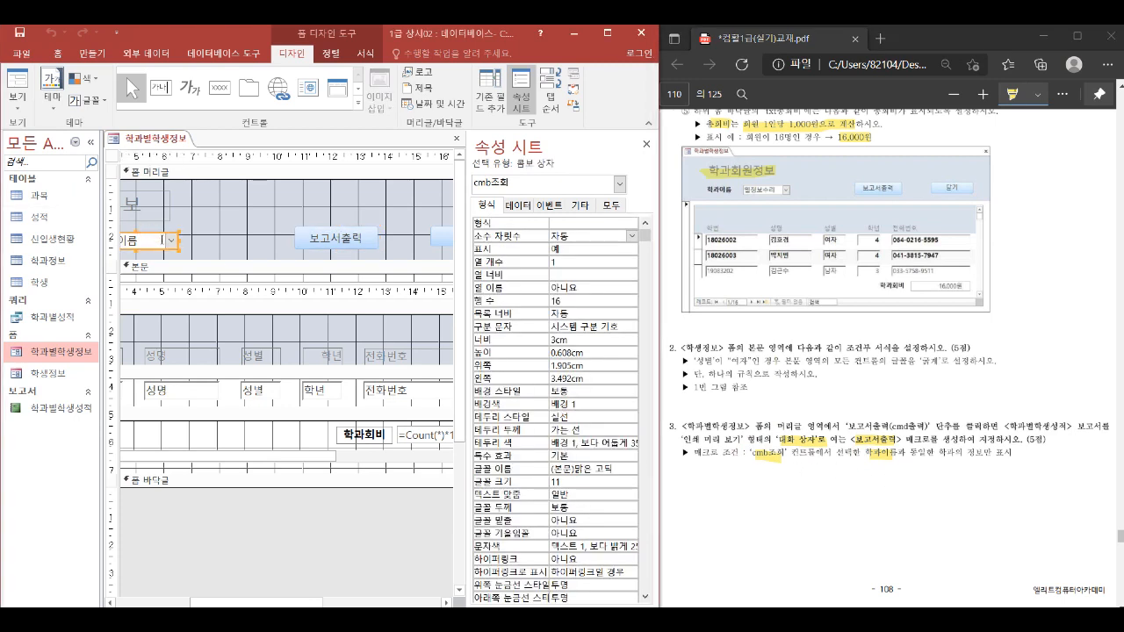
{"action": "left_click", "coordinate": [517, 204]}
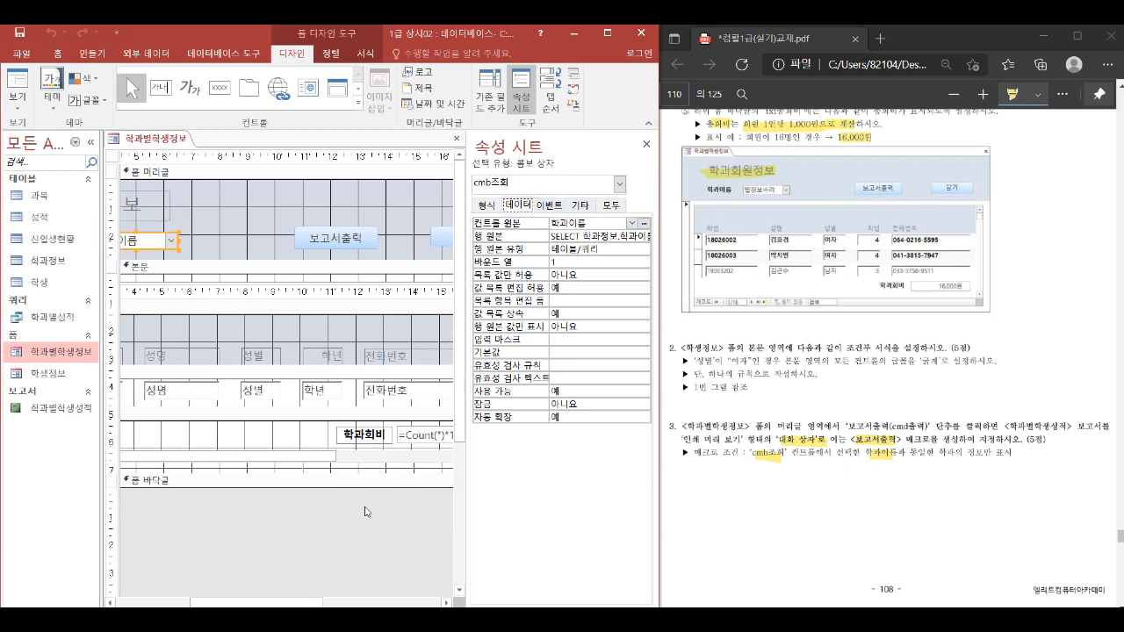
{"action": "left_click", "coordinate": [359, 535]}
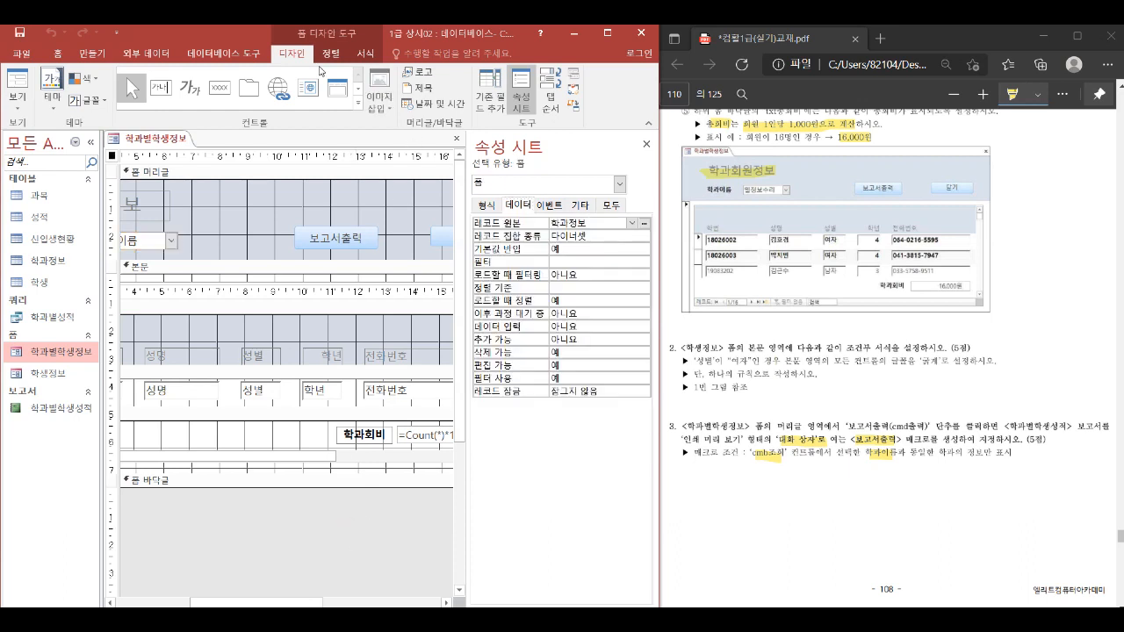
Create a new macro and add the OpenReport action to it.
{"action": "left_click", "coordinate": [99, 55]}
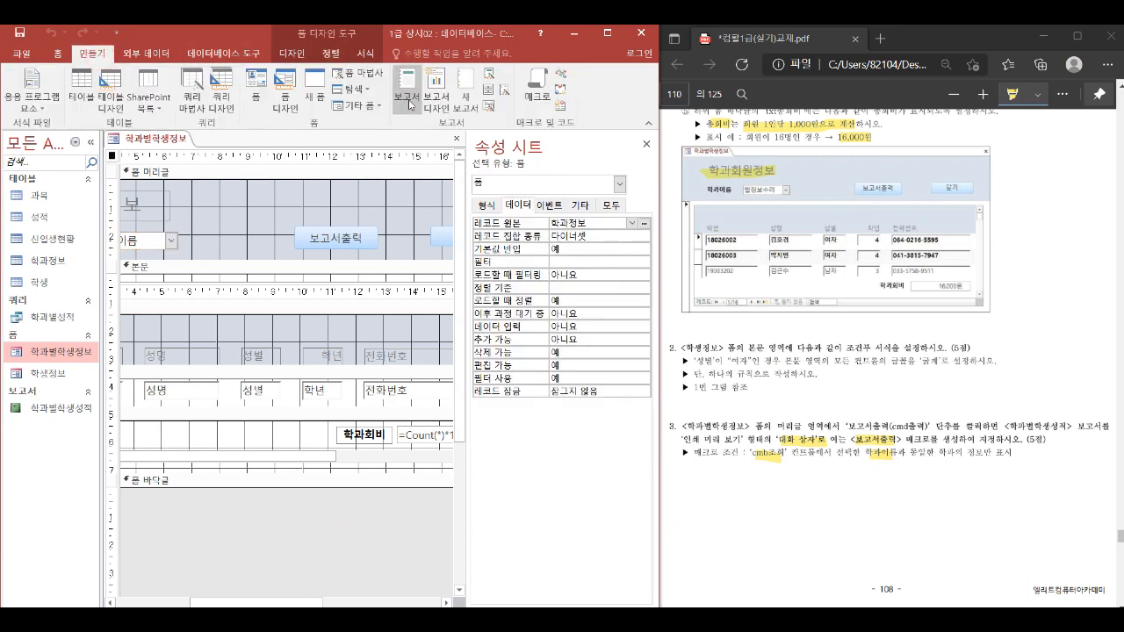
{"action": "left_click", "coordinate": [538, 101]}
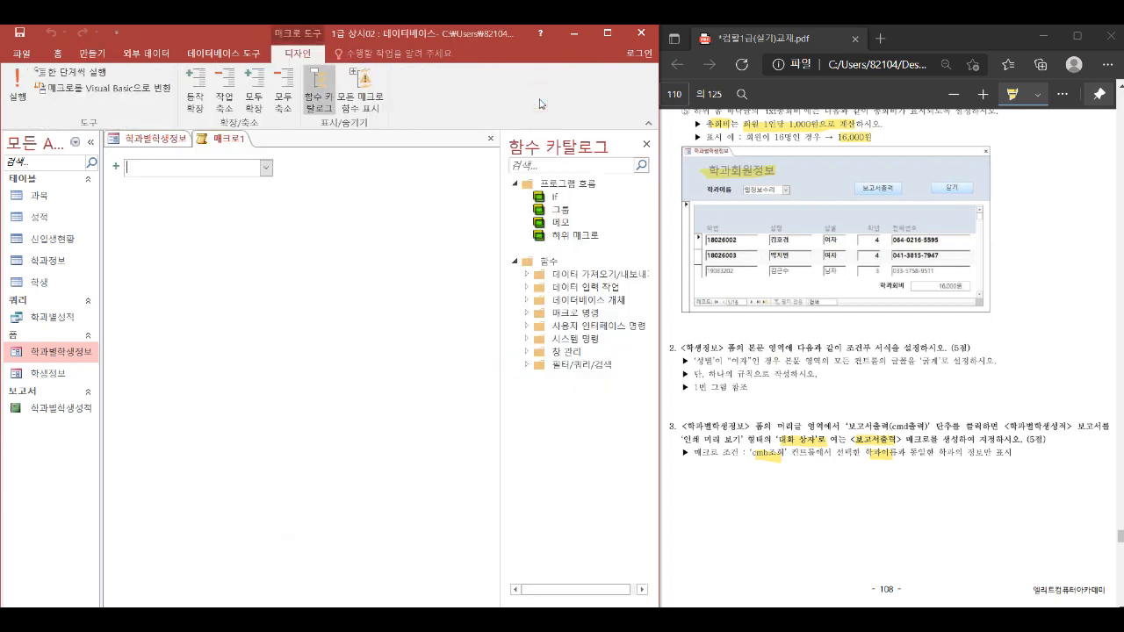
{"action": "left_click", "coordinate": [265, 168]}
{"action": "type", "text": "op"}
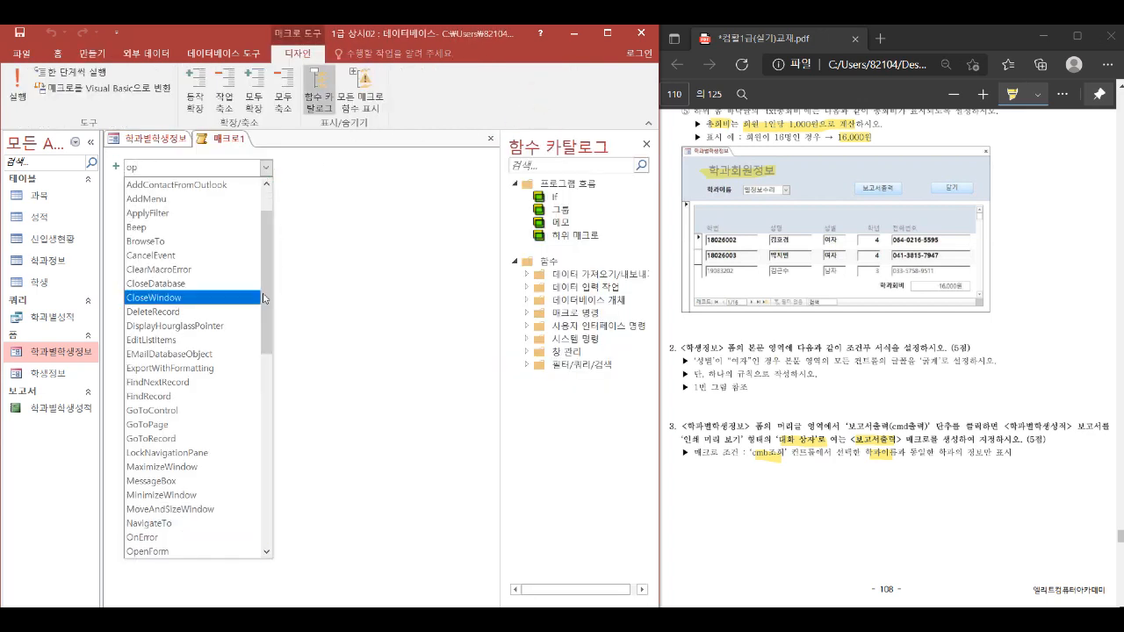
{"action": "left_click_drag", "start_coordinate": [267, 328], "coordinate": [268, 351]}
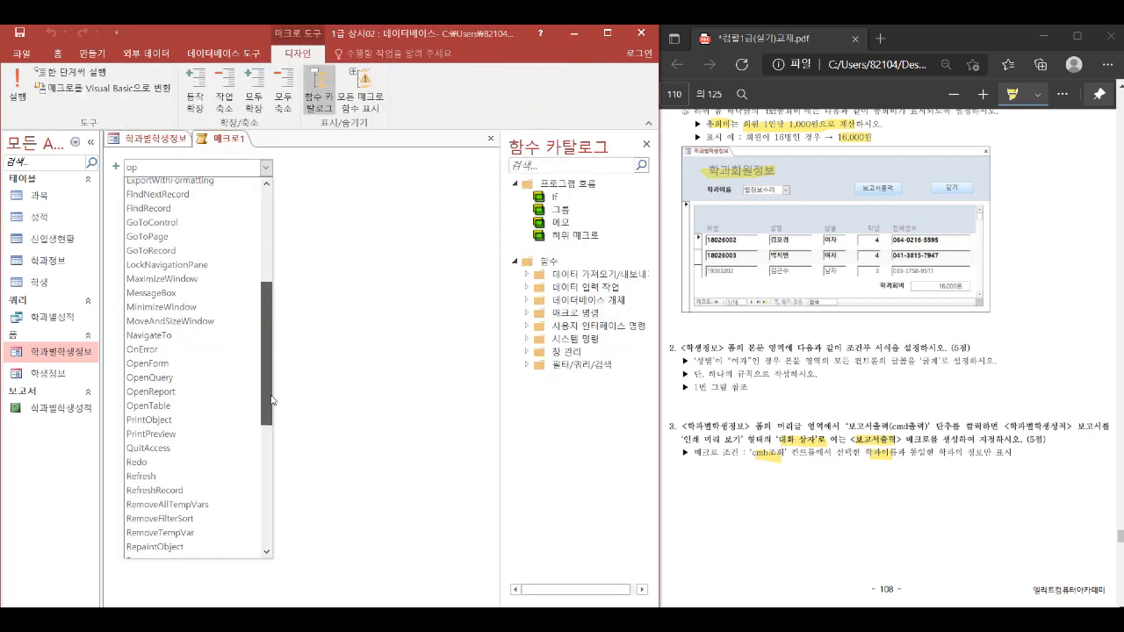
{"action": "left_click", "coordinate": [208, 398]}
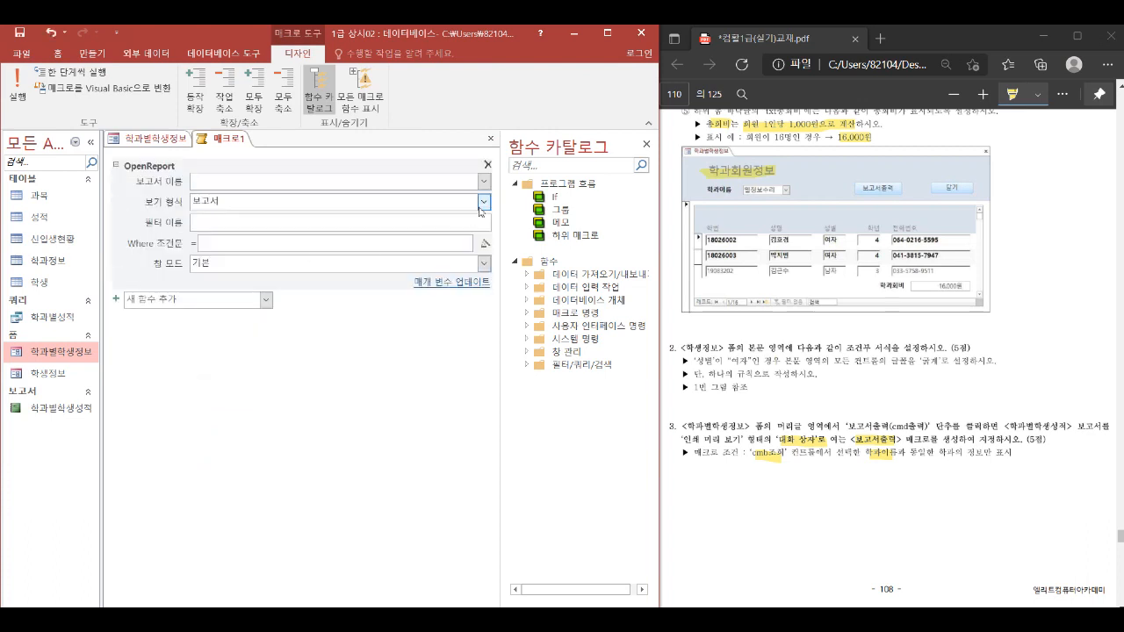
Set the OpenReport action to open the 학과별학생성적 report in 인쇄 미리 보기 with the window mode 대화 상자.
{"action": "left_click", "coordinate": [484, 182]}
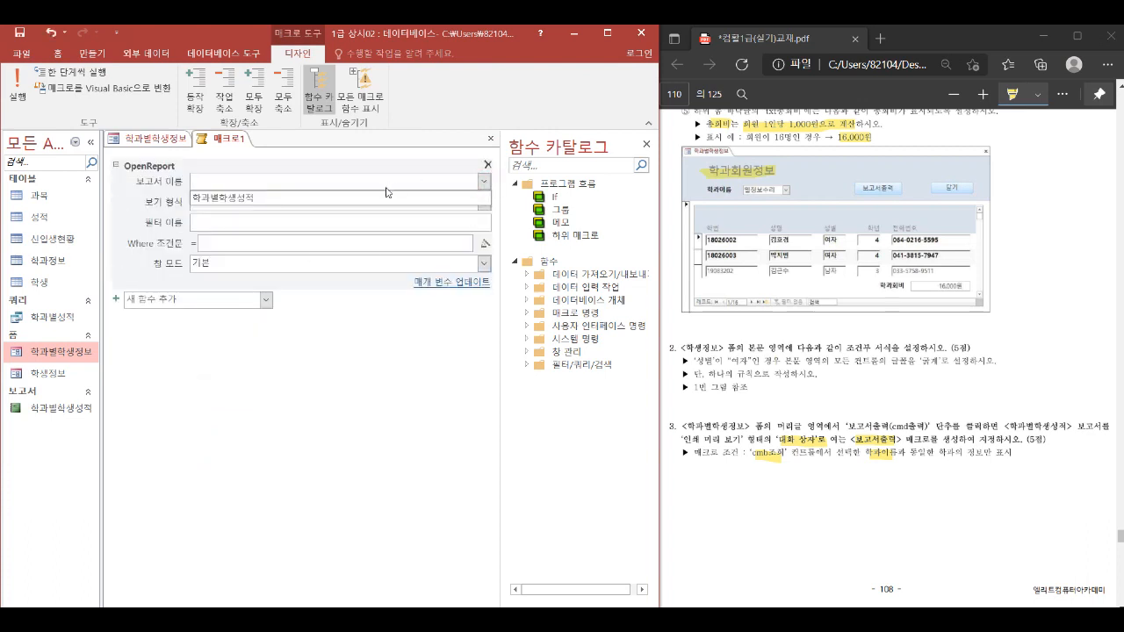
{"action": "left_click", "coordinate": [386, 197]}
{"action": "left_click", "coordinate": [483, 202]}
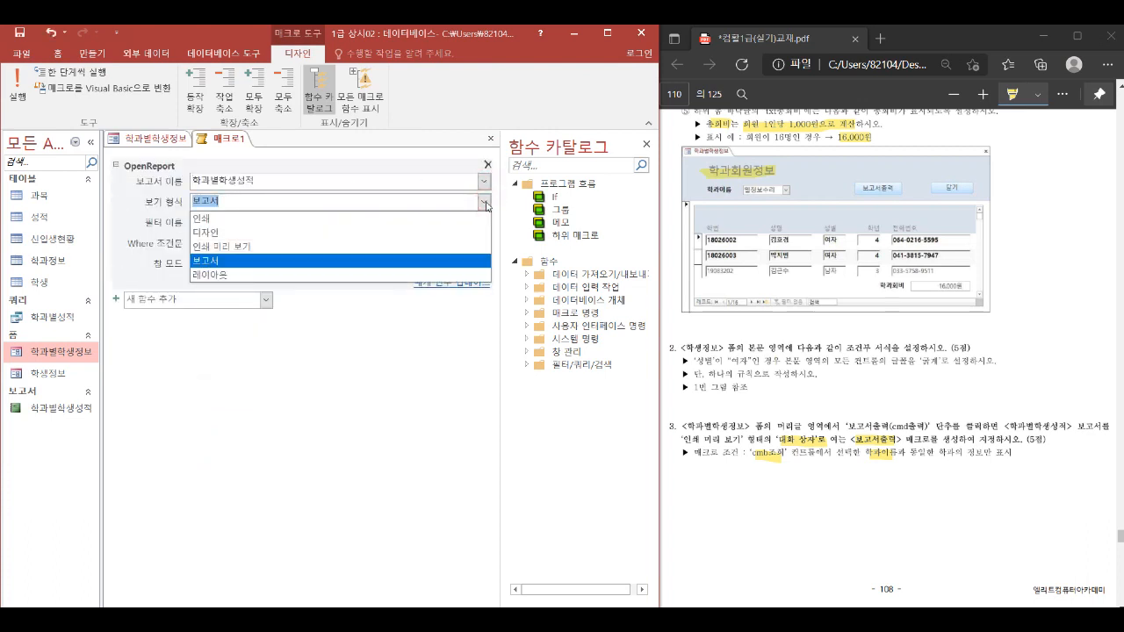
{"action": "left_click", "coordinate": [274, 254]}
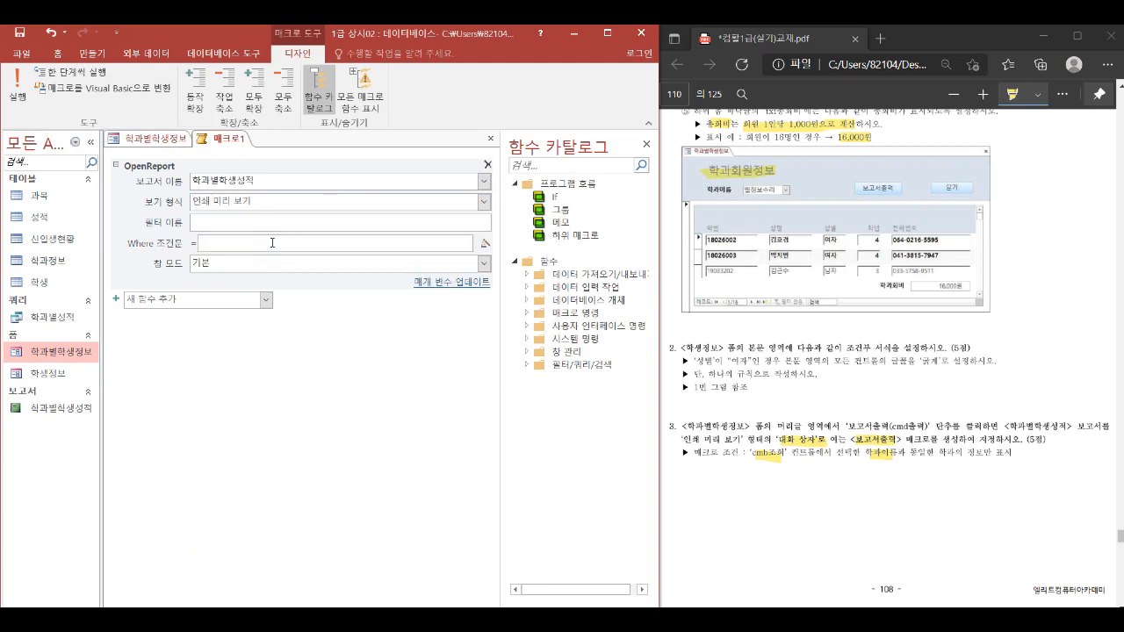
{"action": "left_click", "coordinate": [484, 263]}
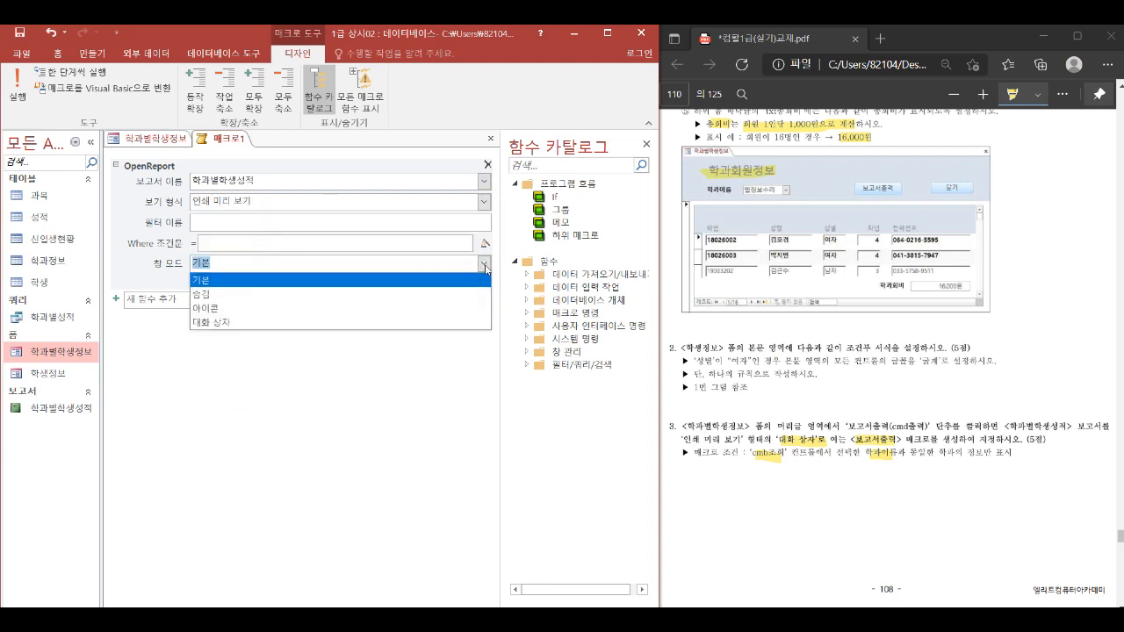
{"action": "left_click", "coordinate": [299, 323]}
Enter the Where condition 학과이름=forms![학과별학생정보]![cmb조회] for the OpenReport action.
{"action": "left_click", "coordinate": [227, 244]}
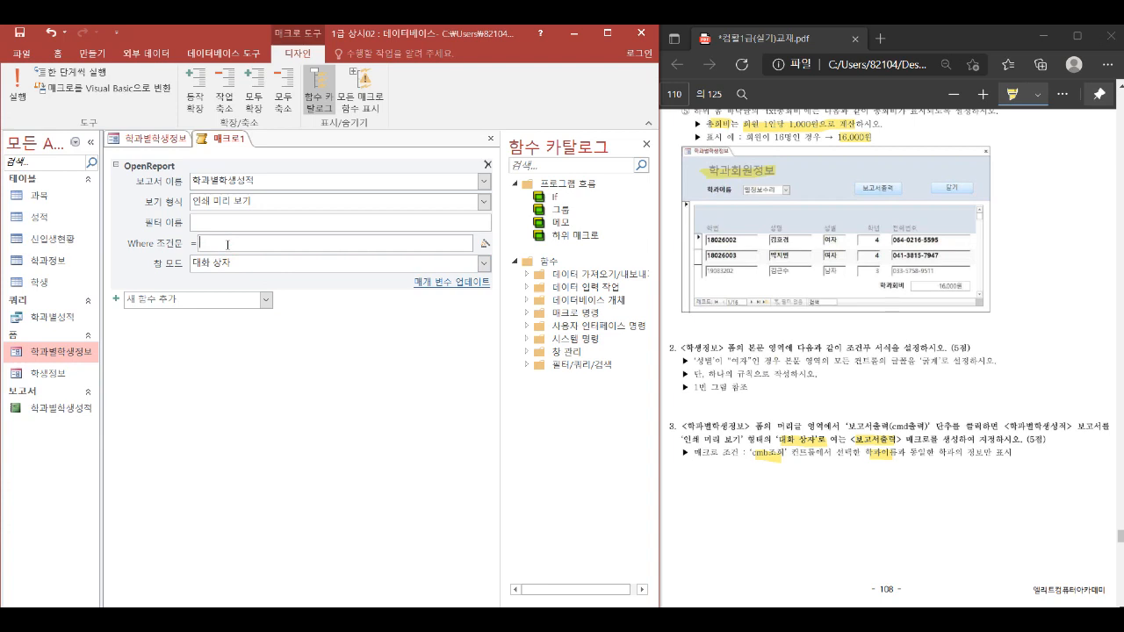
{"action": "type", "text": "gk"}
{"action": "type", "text": "학과이름"}
{"action": "type", "text": "=forms"}
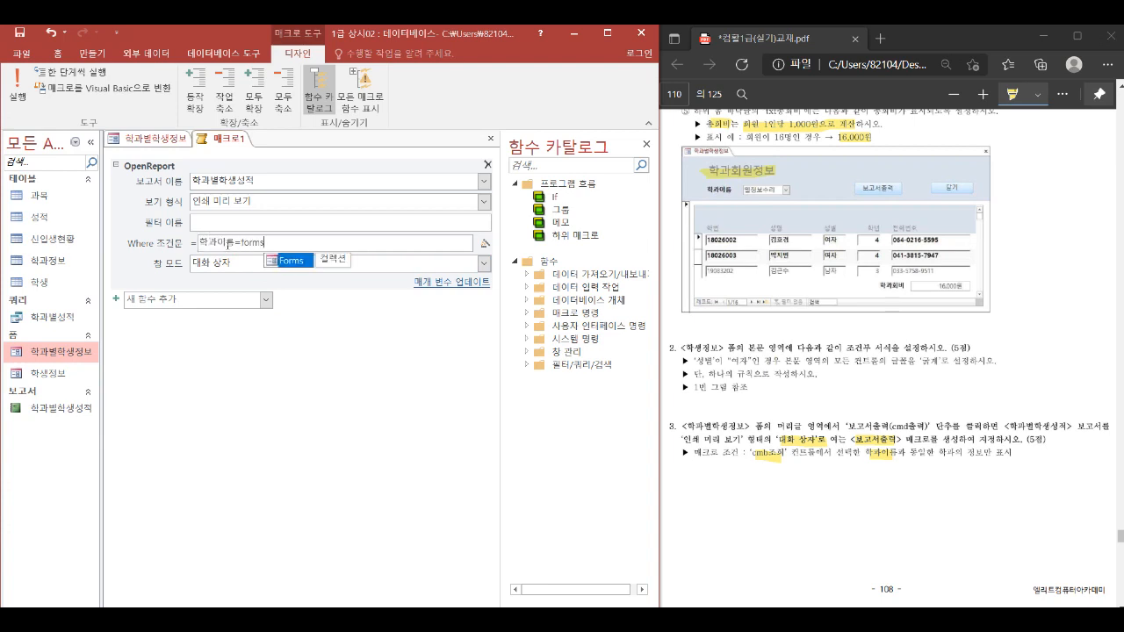
{"action": "type", "text": "!"}
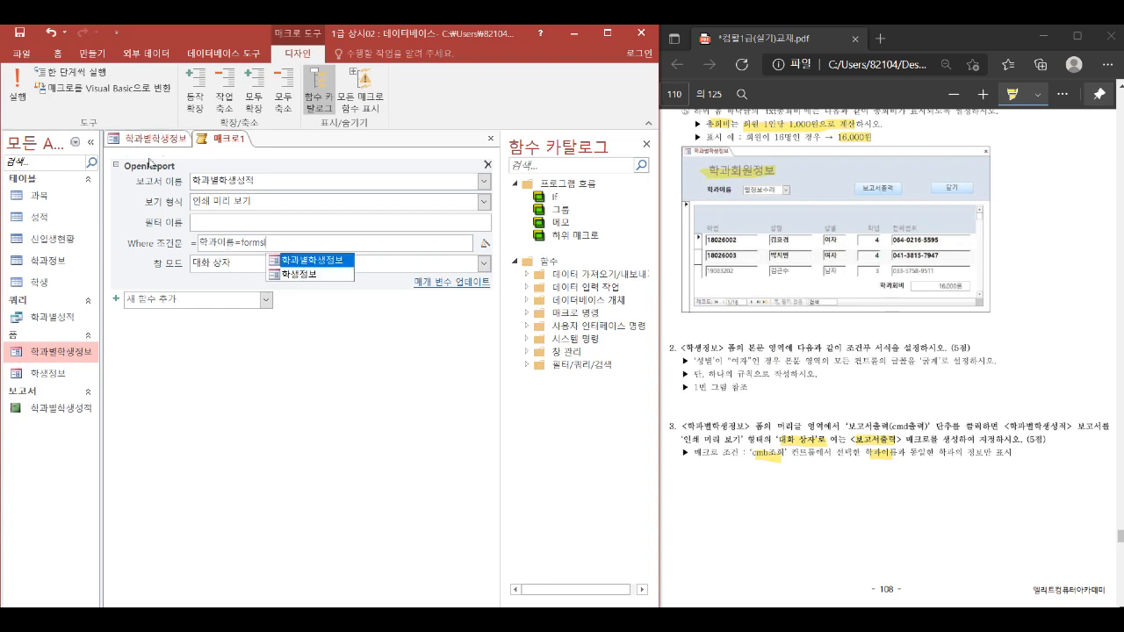
{"action": "double_click", "coordinate": [317, 265]}
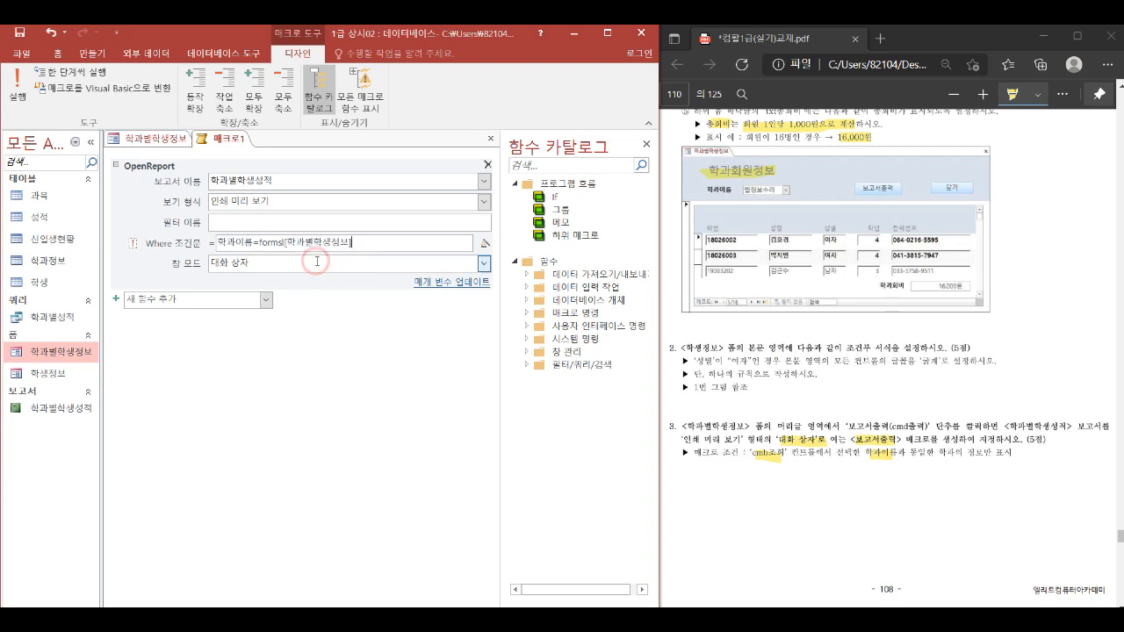
{"action": "type", "text": "!"}
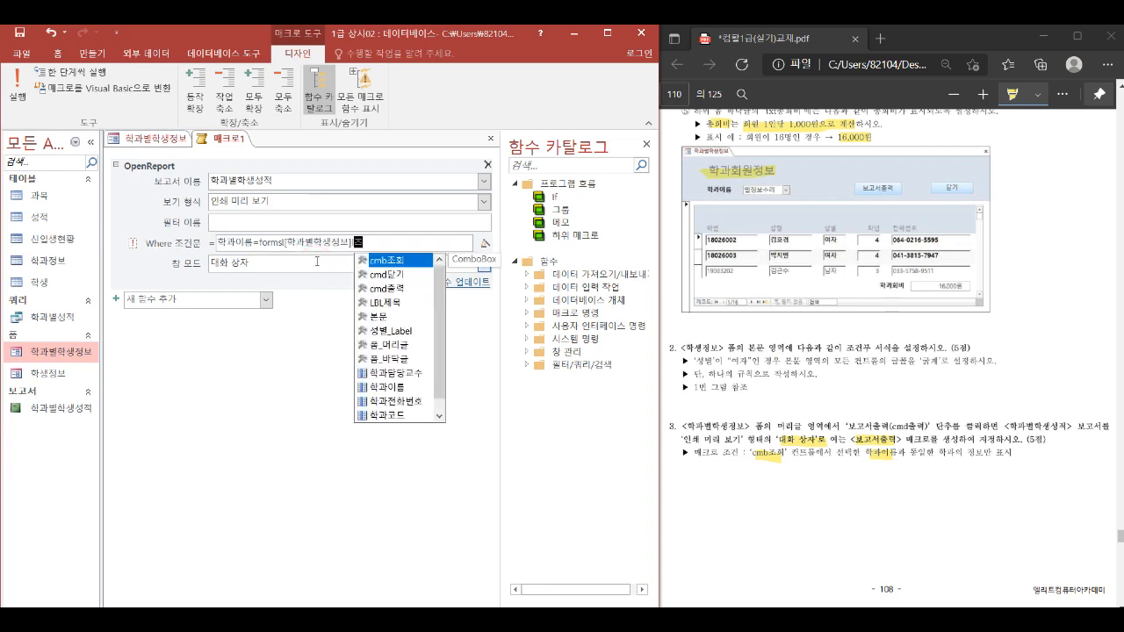
{"action": "type", "text": "cmb"}
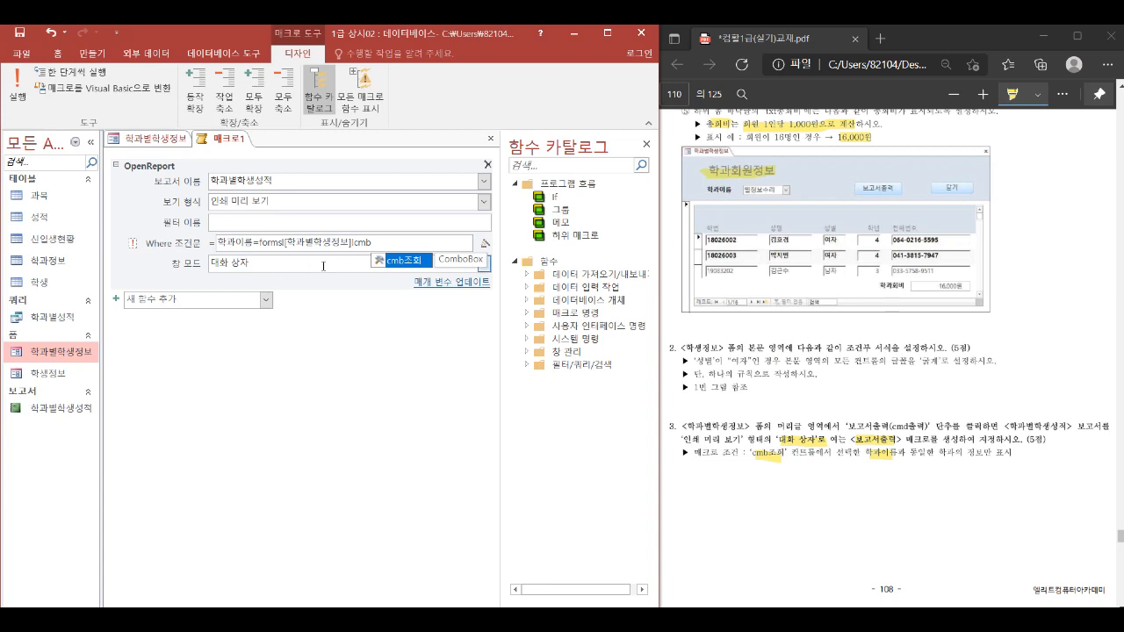
{"action": "double_click", "coordinate": [409, 261]}
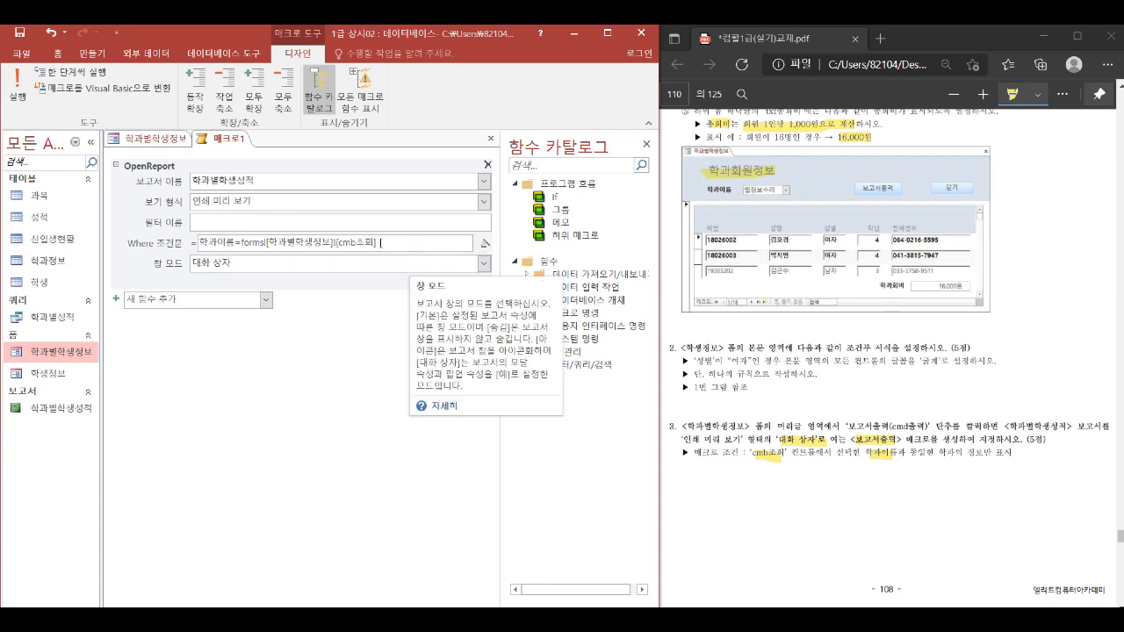
Save the macro under the name 보고서출력.
{"action": "right_click", "coordinate": [245, 142]}
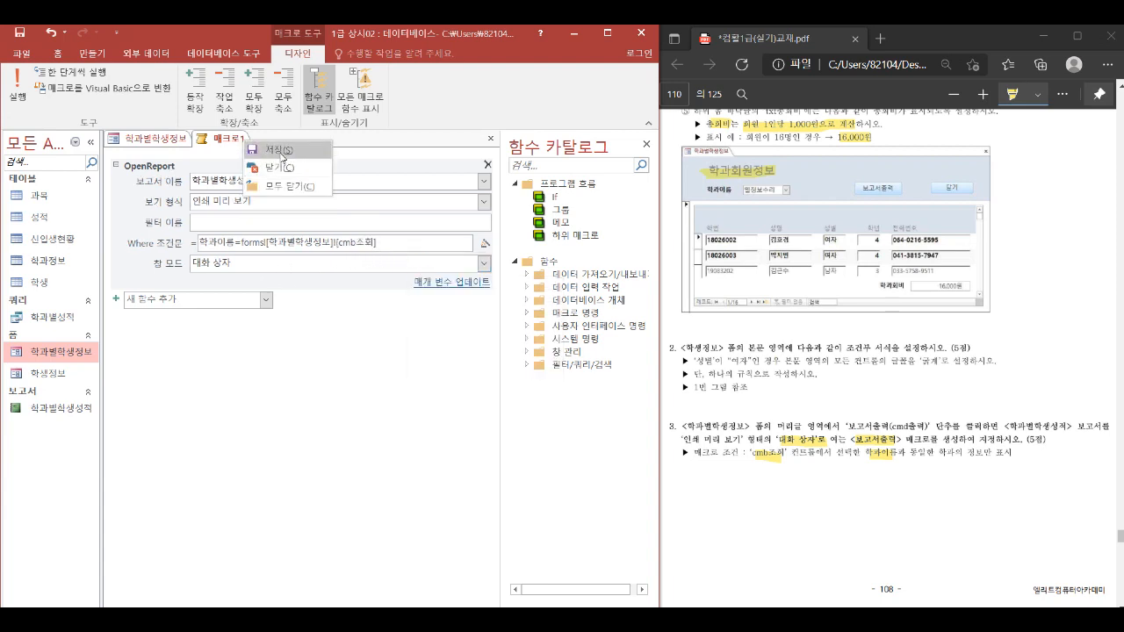
{"action": "left_click", "coordinate": [278, 151]}
{"action": "type", "text": "qhrh"}
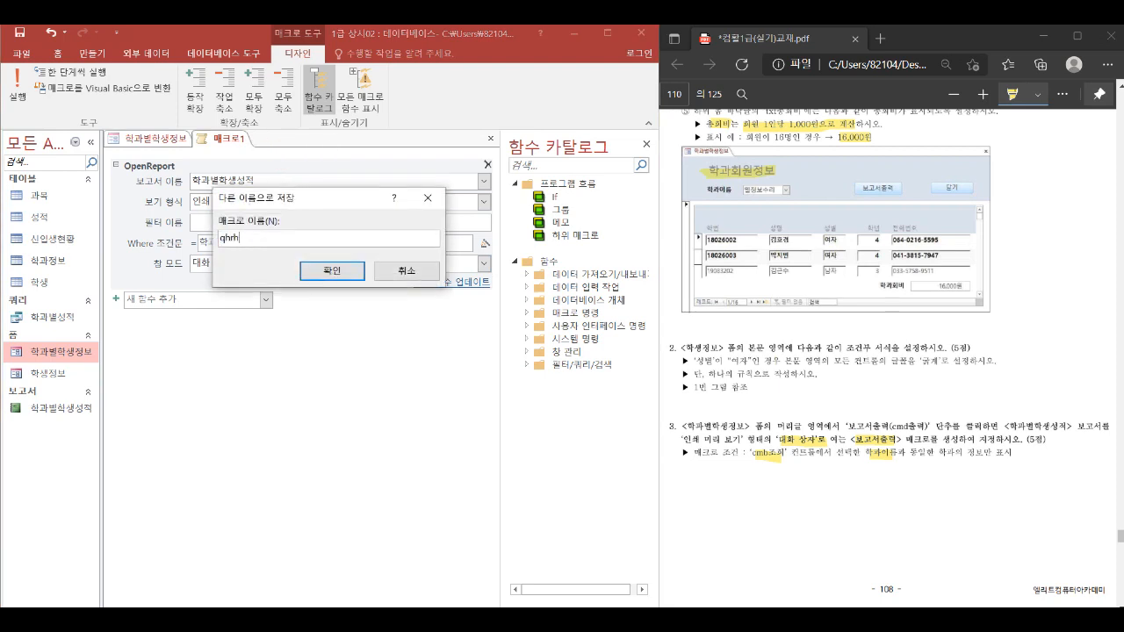
{"action": "type", "text": "보고서출력"}
{"action": "left_click", "coordinate": [331, 269]}
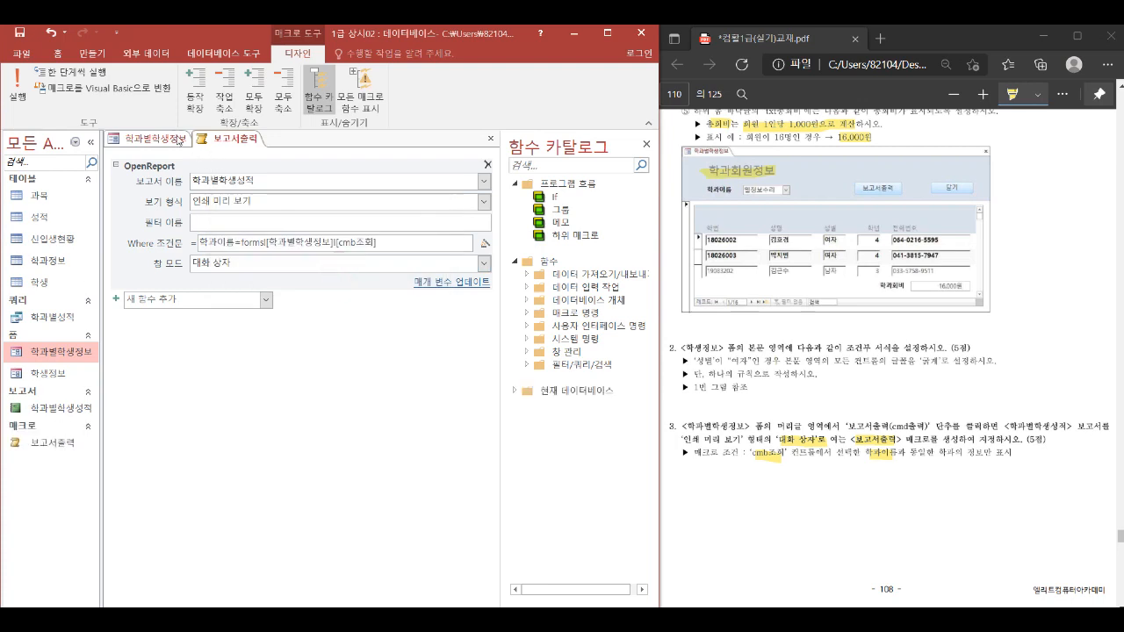
Assign the 보고서출력 macro to the On Click event of the cmd출력 button in the 학과별학생정보 form.
{"action": "left_click", "coordinate": [165, 136]}
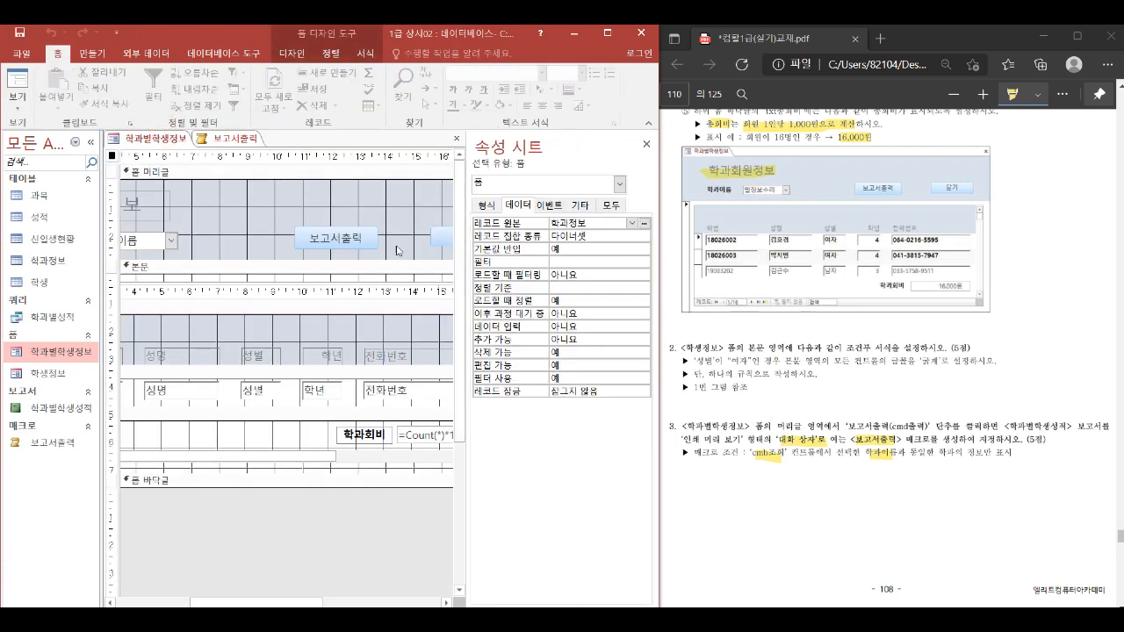
{"action": "left_click", "coordinate": [356, 239]}
{"action": "left_click", "coordinate": [544, 206]}
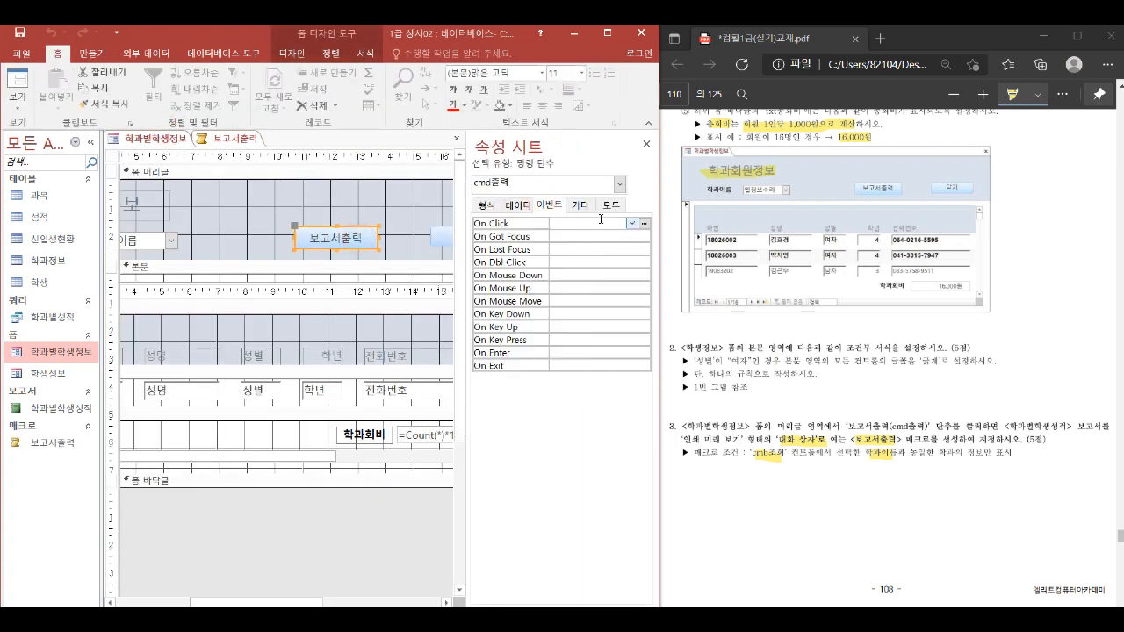
{"action": "left_click", "coordinate": [631, 223]}
{"action": "left_click", "coordinate": [601, 237]}
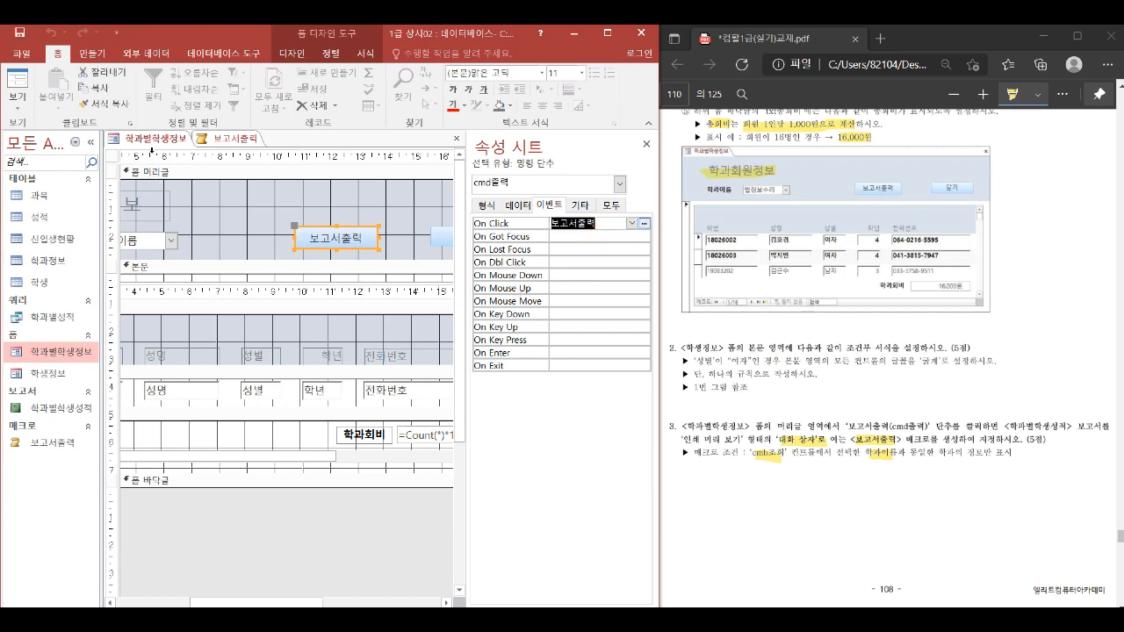
Test the report button in Form view with 정보처리 as 학과이름, zooming the report preview and closing it.
{"action": "right_click", "coordinate": [152, 139]}
{"action": "left_click", "coordinate": [200, 202]}
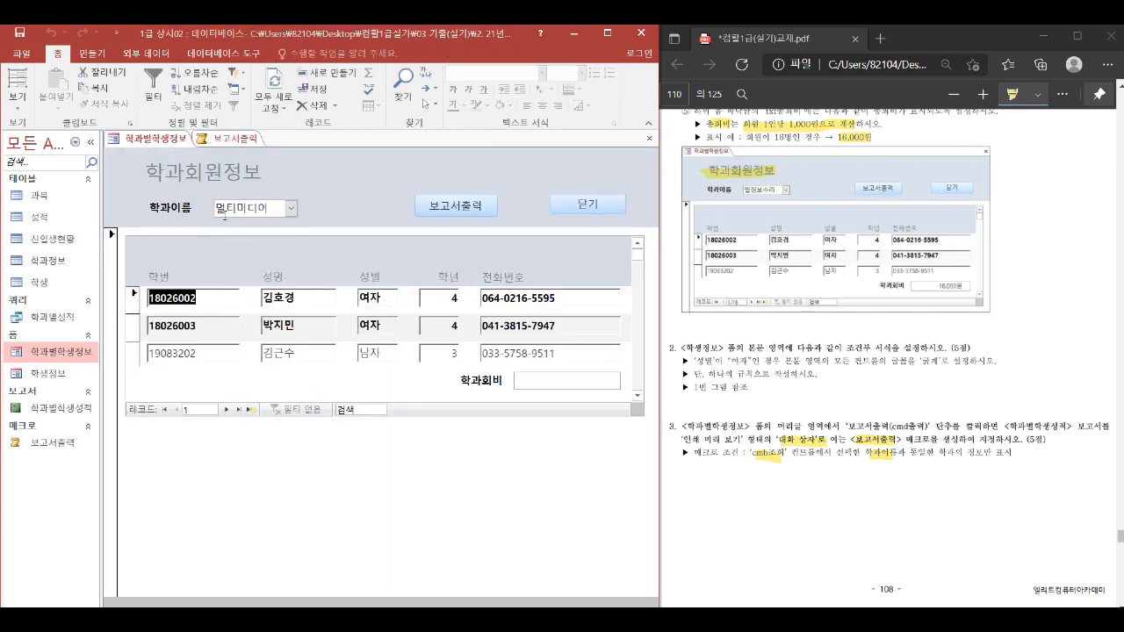
{"action": "left_click", "coordinate": [290, 208]}
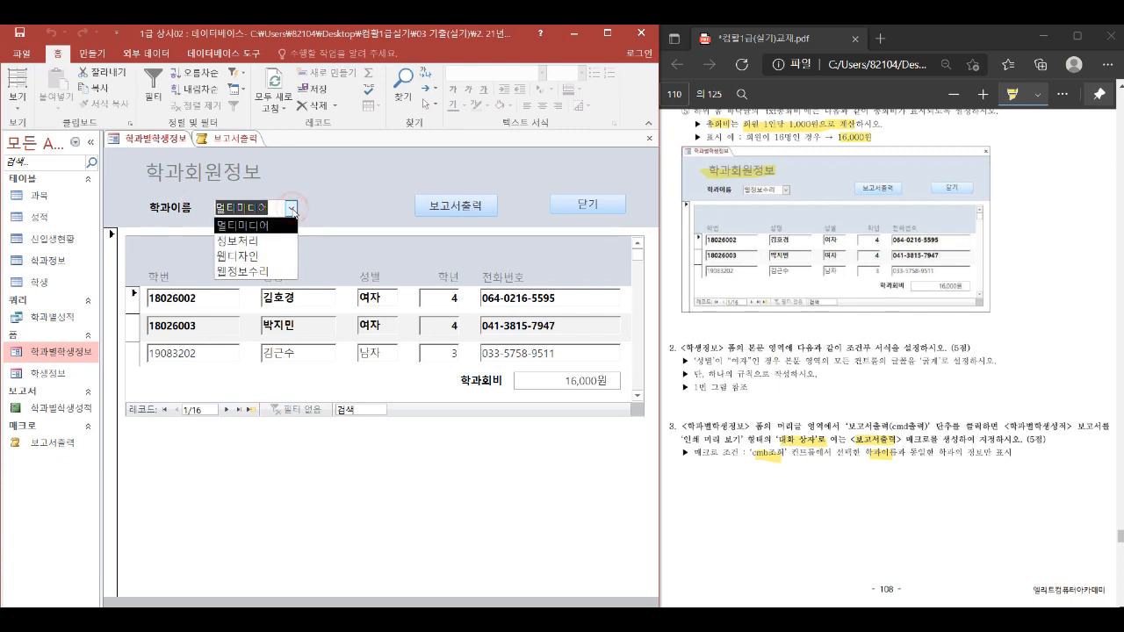
{"action": "left_click", "coordinate": [258, 239]}
{"action": "left_click", "coordinate": [477, 207]}
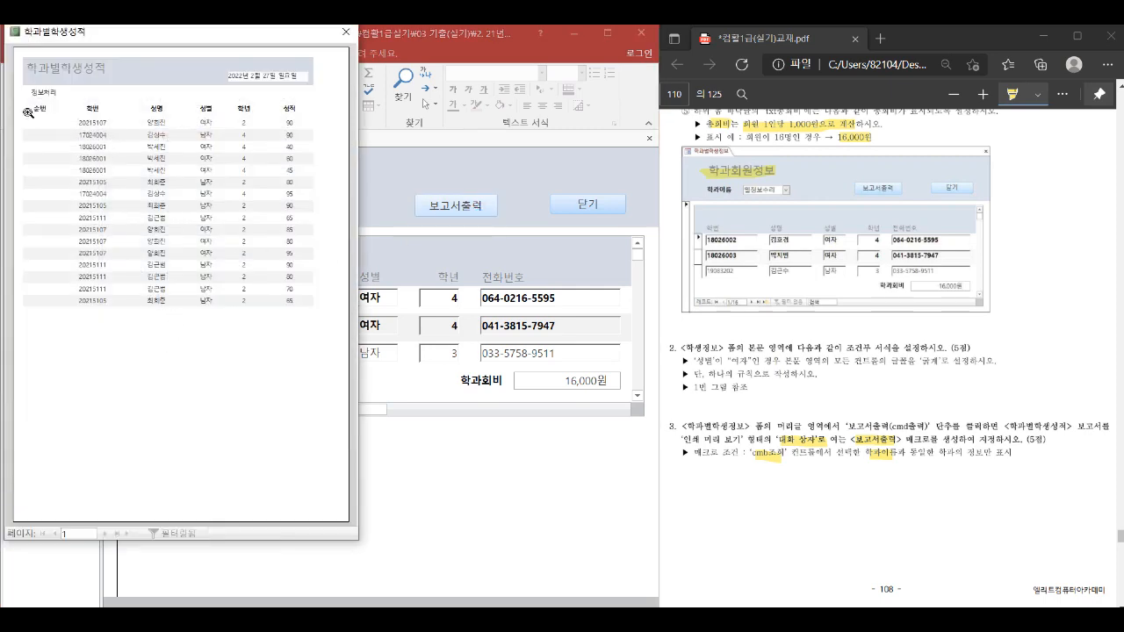
{"action": "left_click", "coordinate": [53, 95]}
{"action": "left_click", "coordinate": [56, 108]}
{"action": "left_click", "coordinate": [344, 33]}
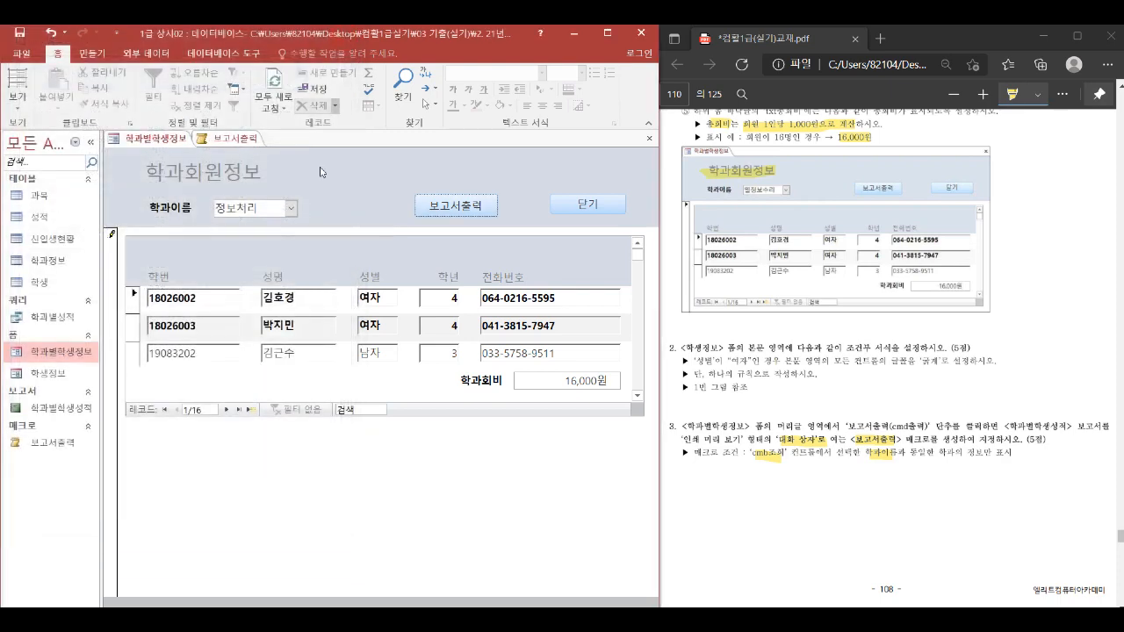
Close all open forms and macros.
{"action": "right_click", "coordinate": [167, 140]}
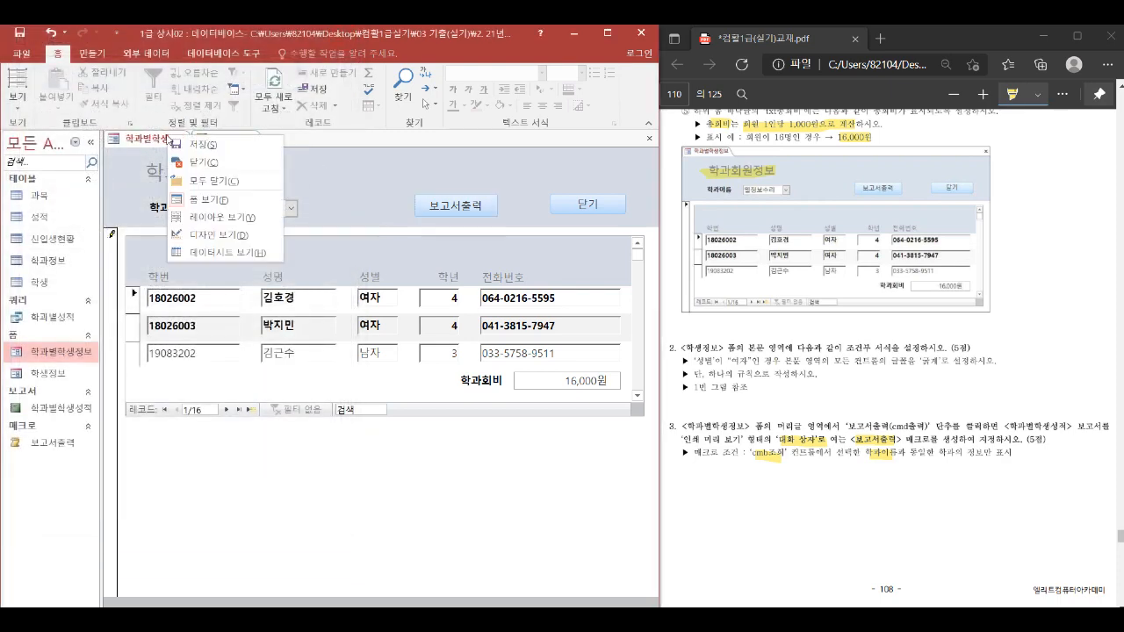
{"action": "left_click", "coordinate": [213, 180]}
{"action": "left_click", "coordinate": [481, 373]}
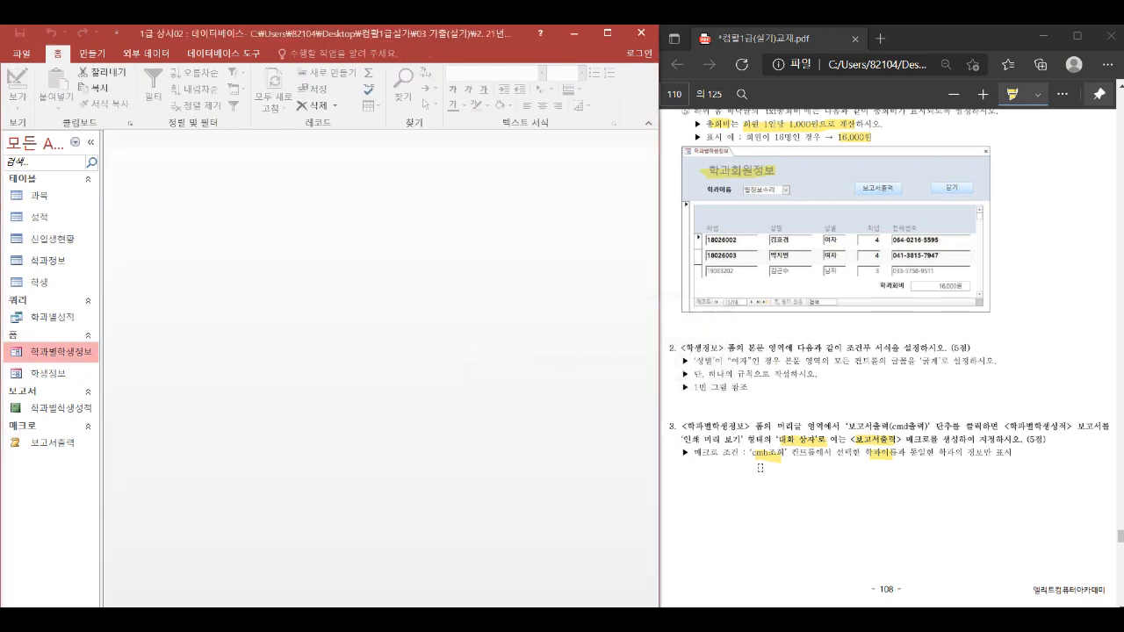
Go to 문제3 in the exam PDF and open the 학과별학생성적 report in Design view.
{"action": "left_click", "coordinate": [776, 490]}
{"action": "scroll", "coordinate": [776, 490], "scroll_direction": "down", "scroll_amount": 3}
{"action": "scroll", "coordinate": [776, 490], "scroll_direction": "down", "scroll_amount": 3}
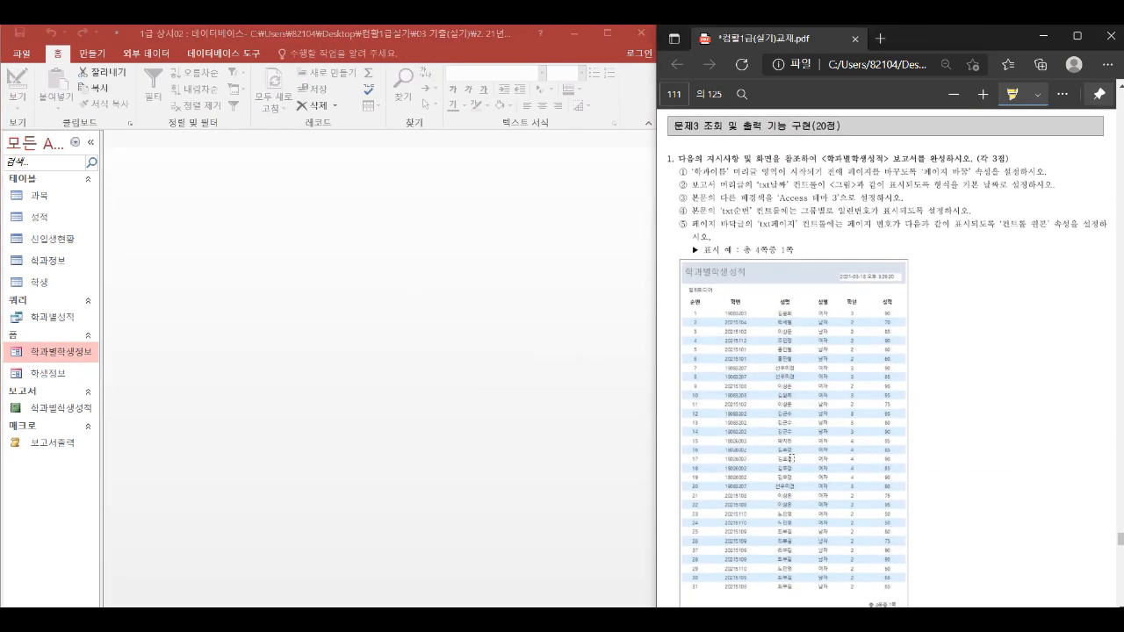
{"action": "right_click", "coordinate": [58, 411]}
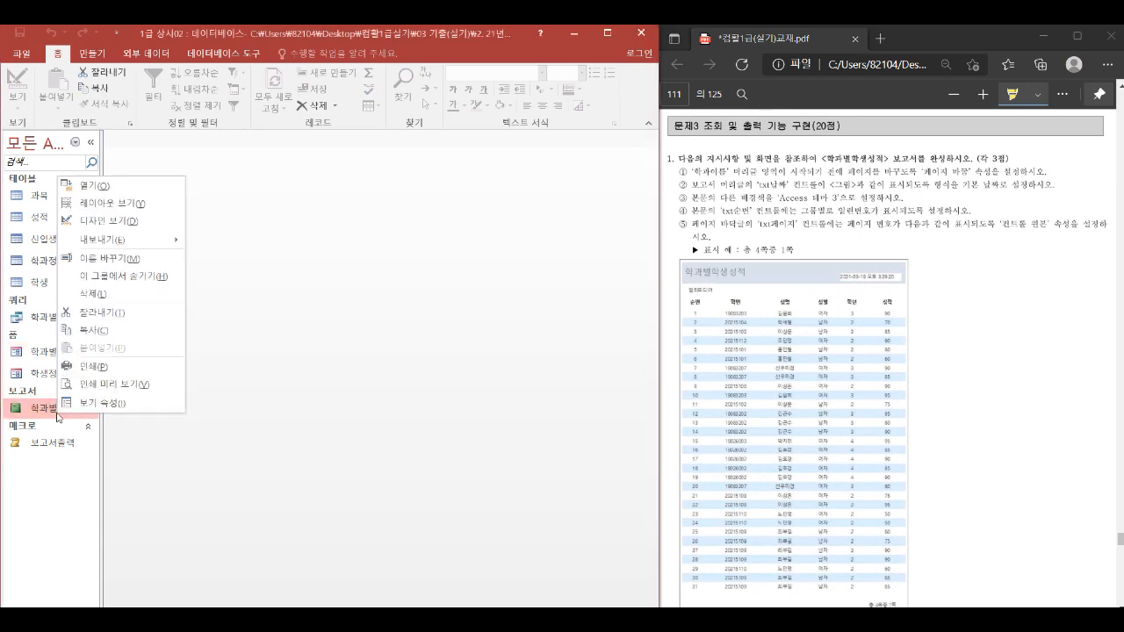
{"action": "left_click", "coordinate": [99, 220]}
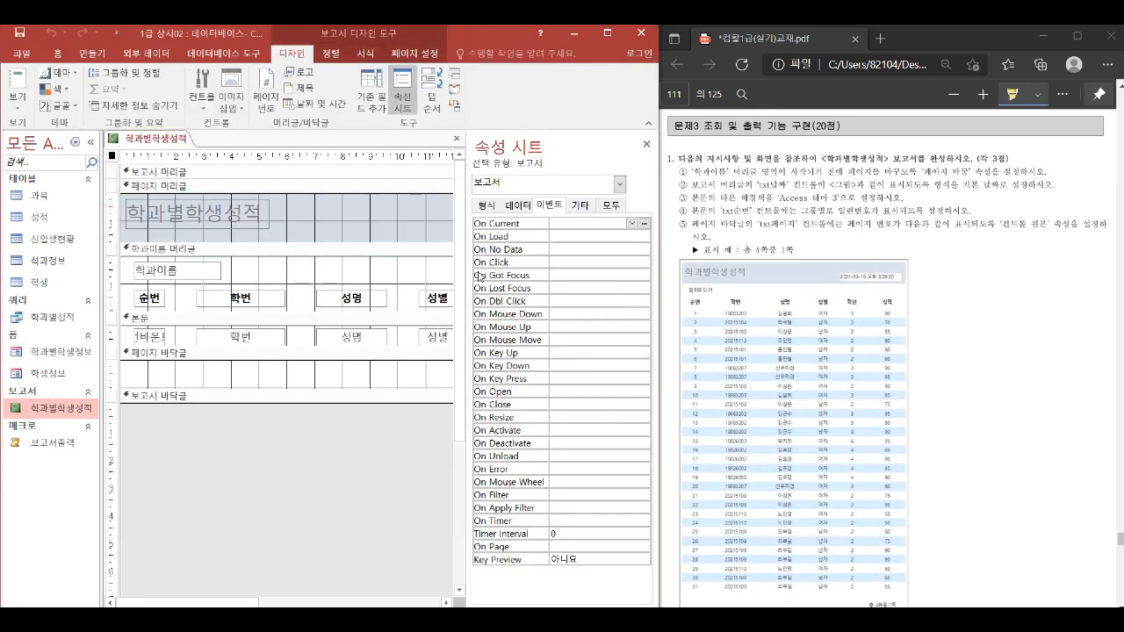
Highlight 전에 in the exam text and set 페이지 바꿈 of the 학과이름 header section to 구역 전.
{"action": "left_click", "coordinate": [583, 225]}
{"action": "left_click", "coordinate": [186, 252]}
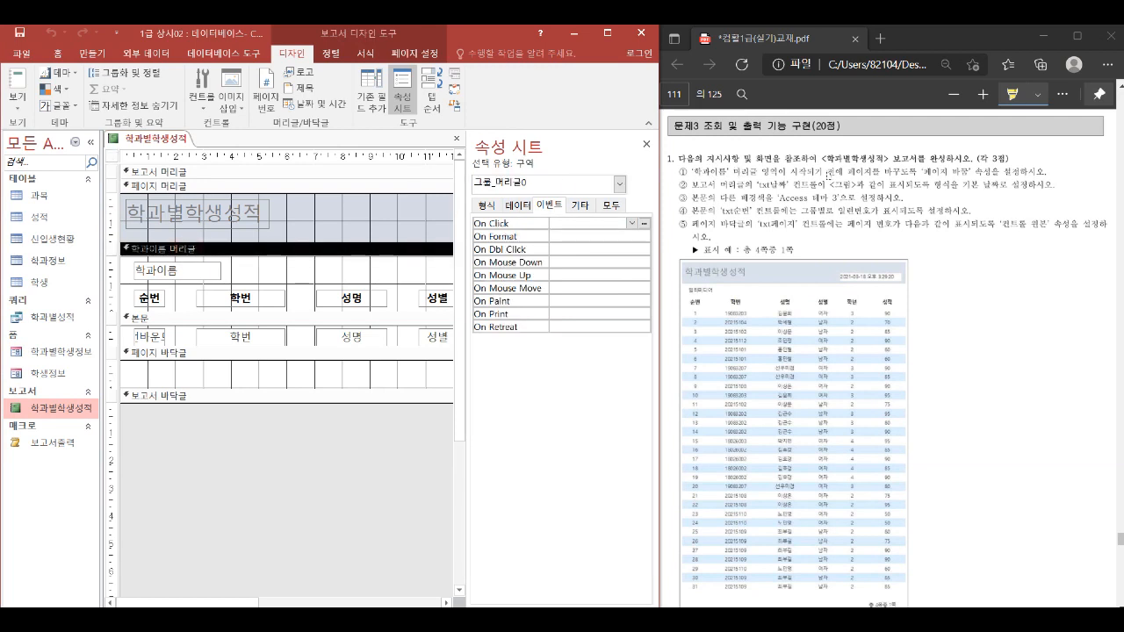
{"action": "left_click_drag", "start_coordinate": [827, 174], "coordinate": [844, 174]}
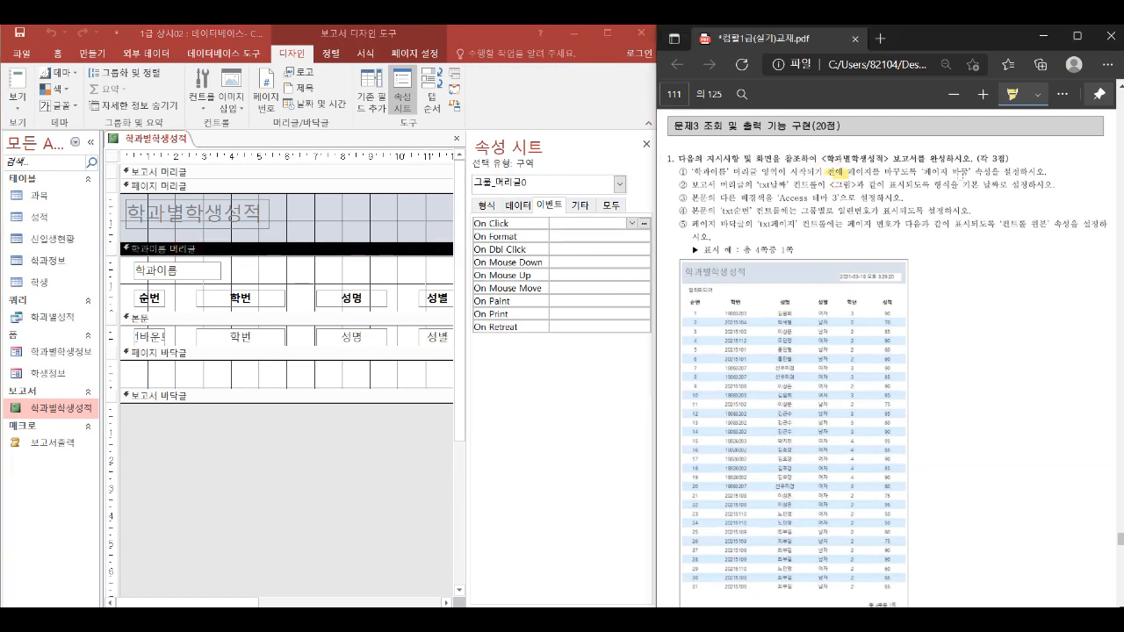
{"action": "left_click", "coordinate": [488, 207]}
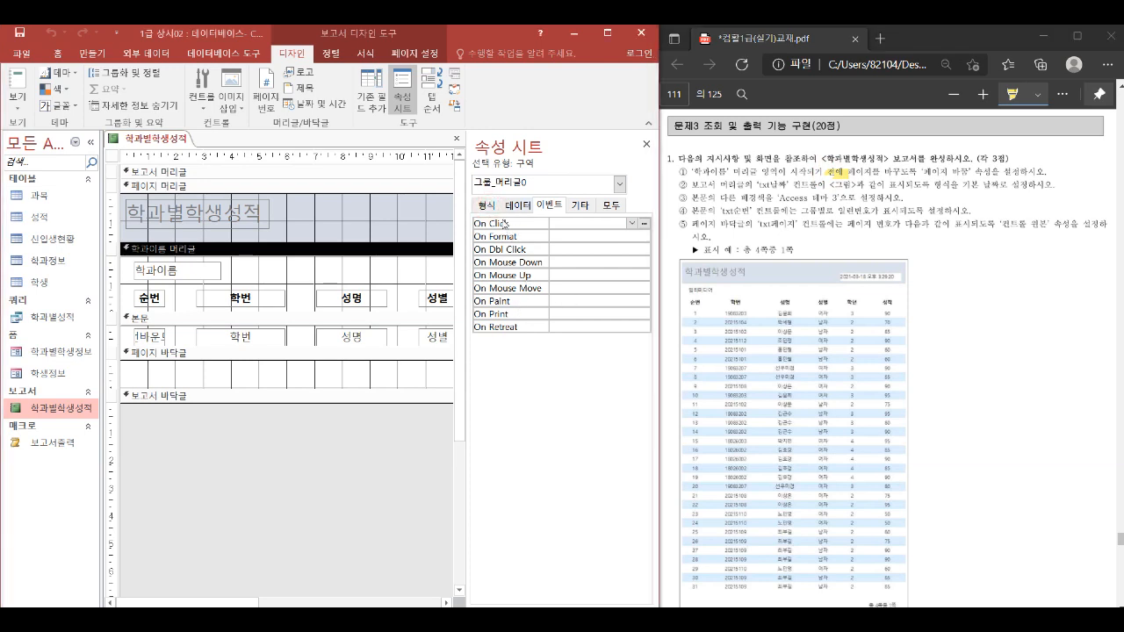
{"action": "left_click", "coordinate": [488, 207]}
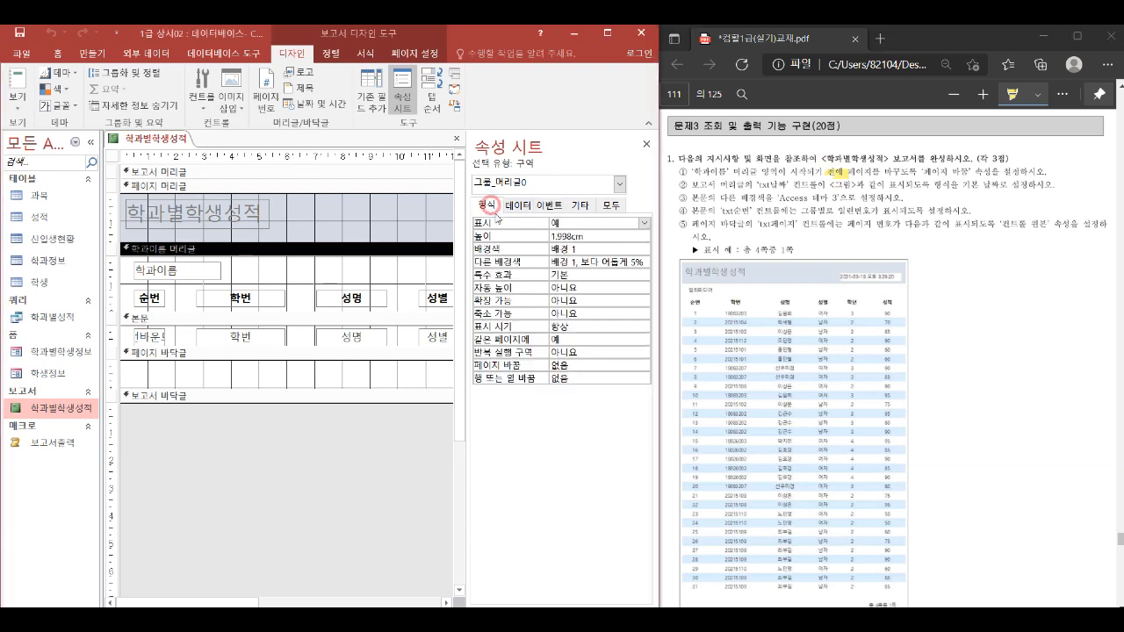
{"action": "double_click", "coordinate": [594, 367]}
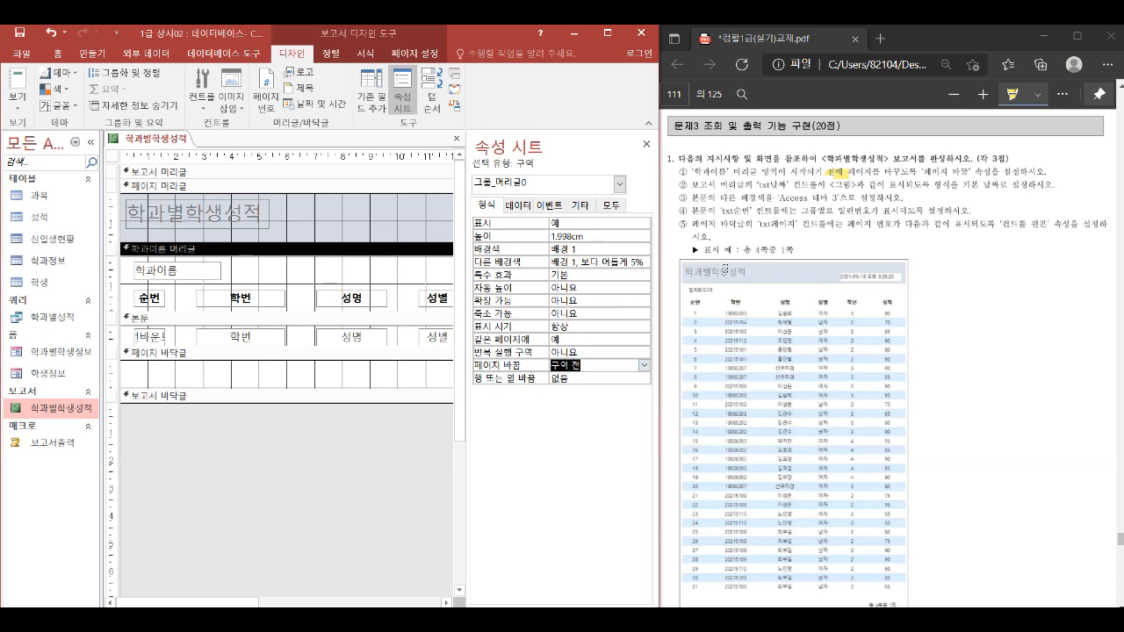
Widen the property sheet and set the format of the txt날짜 control to 기본 날짜.
{"action": "left_click", "coordinate": [619, 184]}
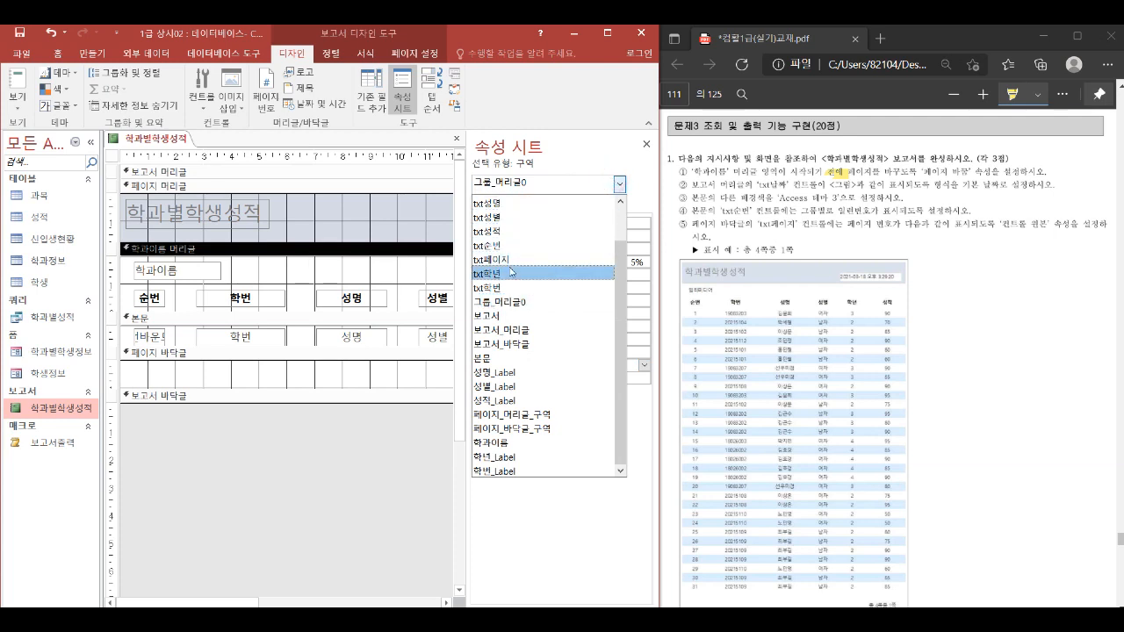
{"action": "left_click", "coordinate": [509, 239]}
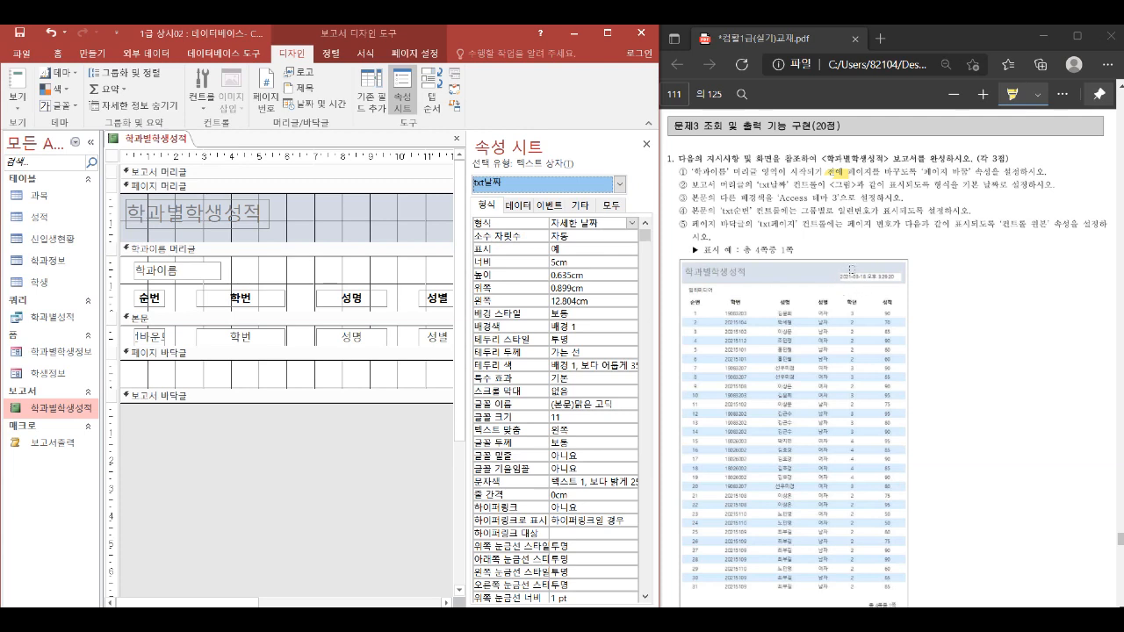
{"action": "left_click", "coordinate": [518, 204]}
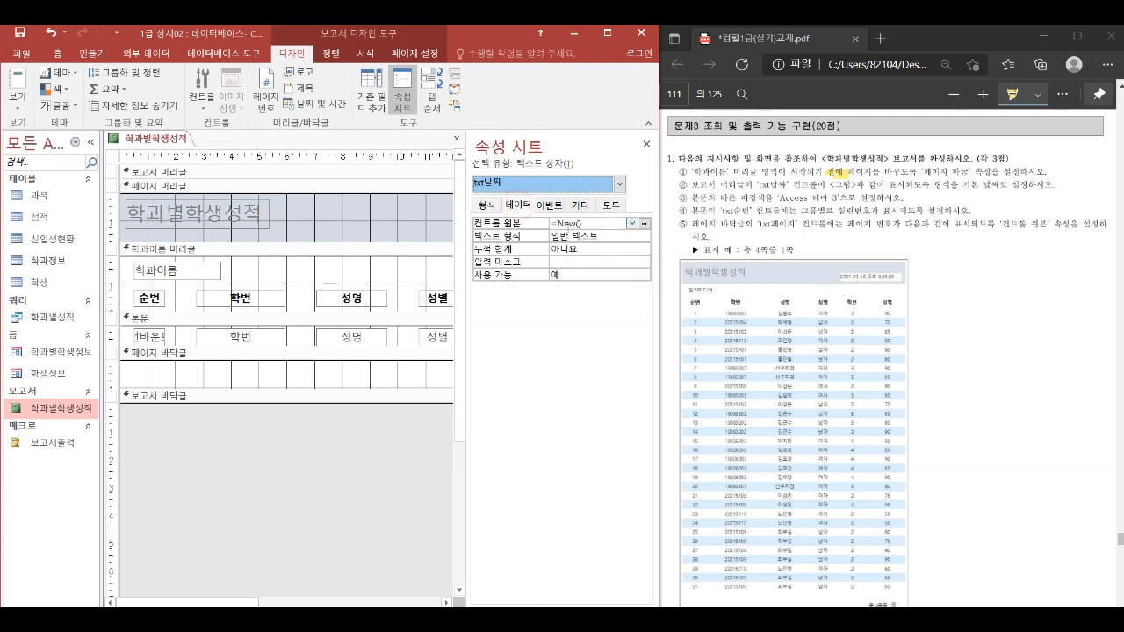
{"action": "left_click", "coordinate": [485, 205]}
{"action": "left_click_drag", "start_coordinate": [466, 240], "coordinate": [388, 239]}
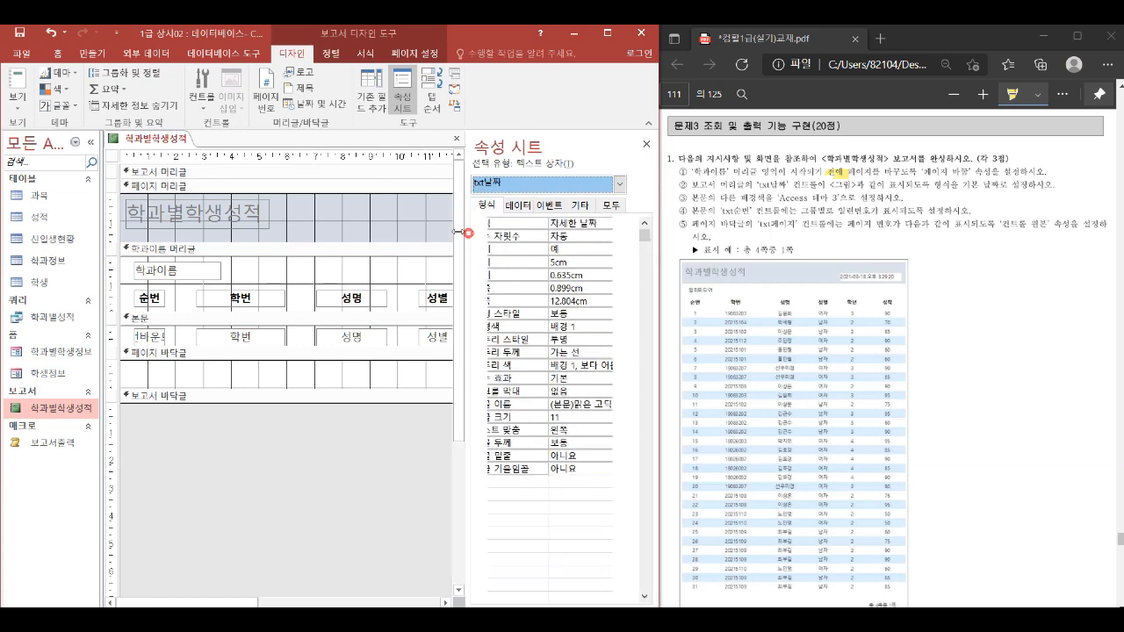
{"action": "left_click", "coordinate": [631, 223]}
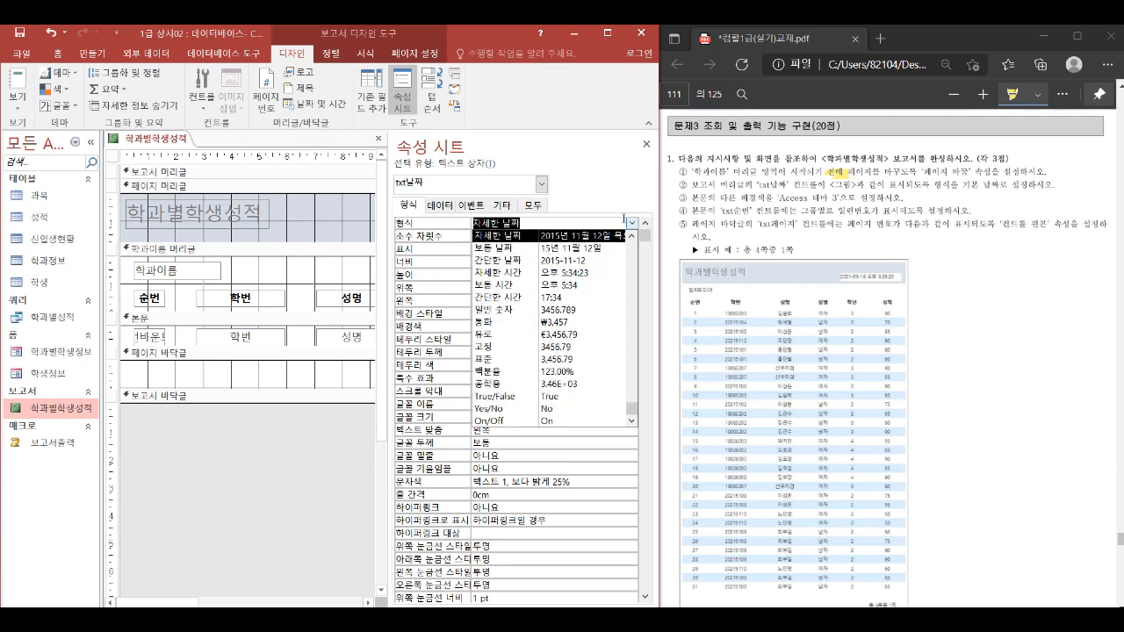
{"action": "scroll", "coordinate": [625, 236], "scroll_direction": "up", "scroll_amount": 1}
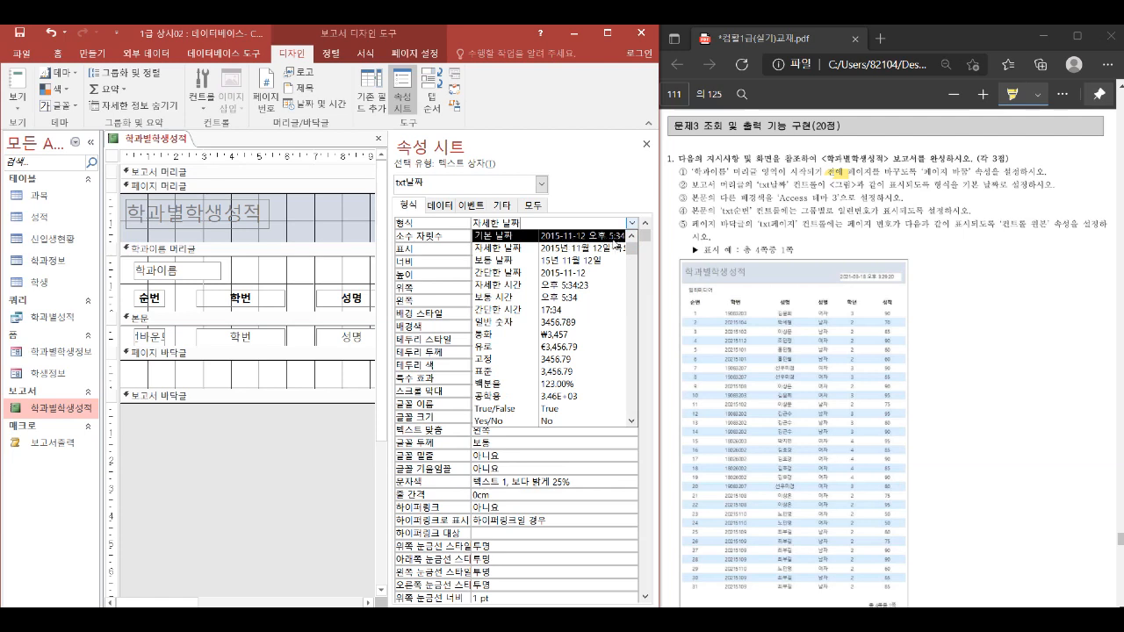
{"action": "left_click", "coordinate": [615, 237]}
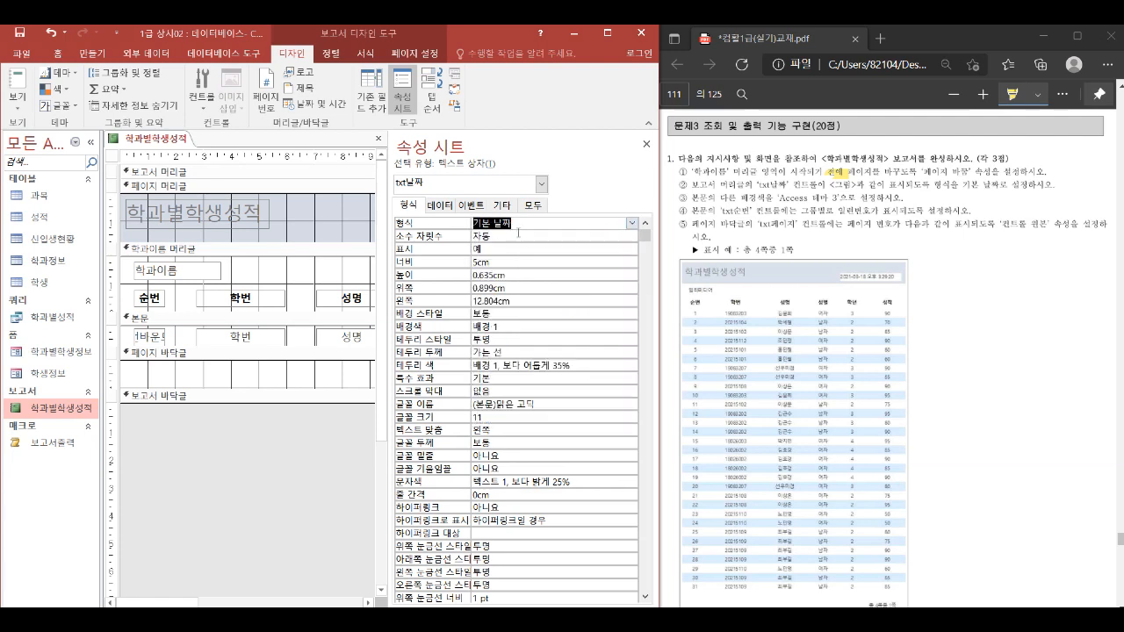
Check the report's date in print preview, return to Design view, and highlight 기본 날짜 in the exam text.
{"action": "right_click", "coordinate": [154, 142]}
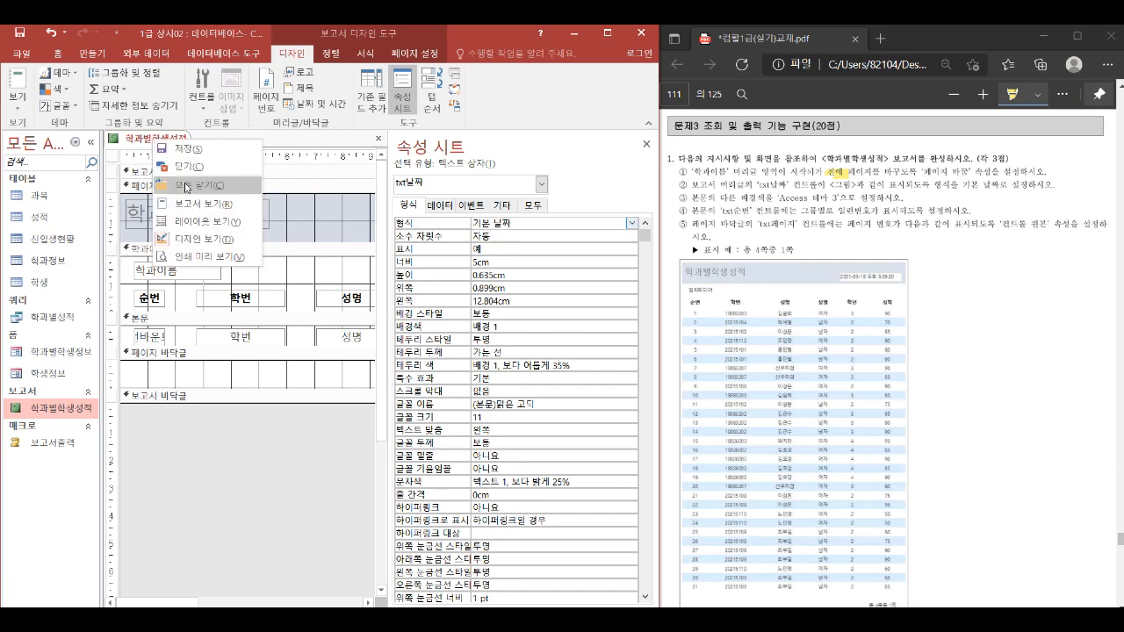
{"action": "left_click", "coordinate": [193, 258]}
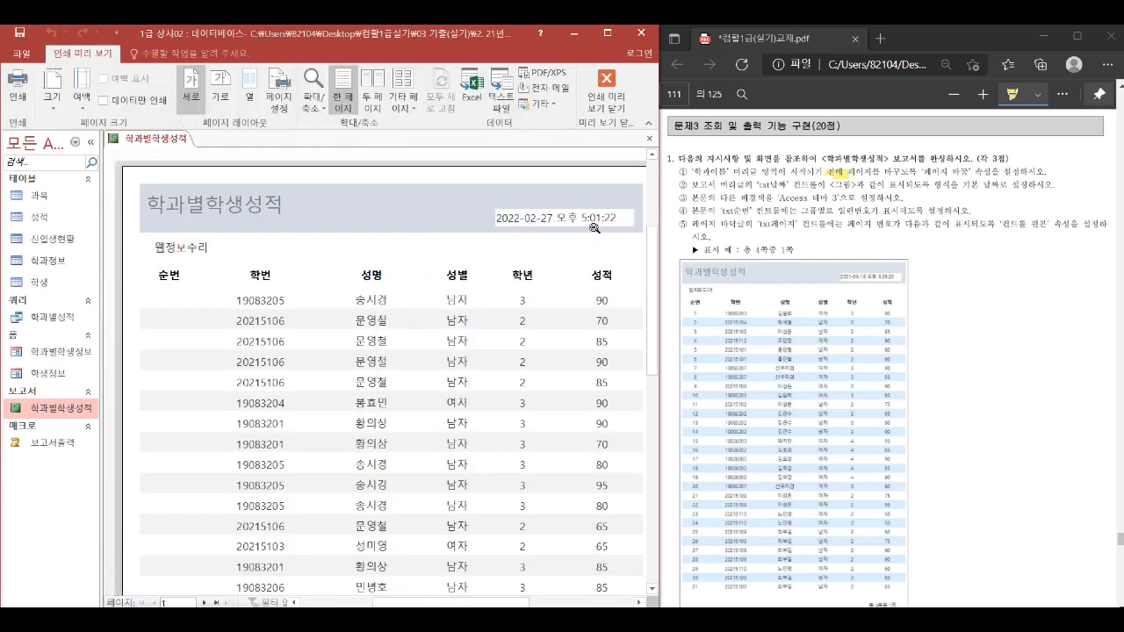
{"action": "right_click", "coordinate": [173, 139]}
{"action": "left_click", "coordinate": [219, 236]}
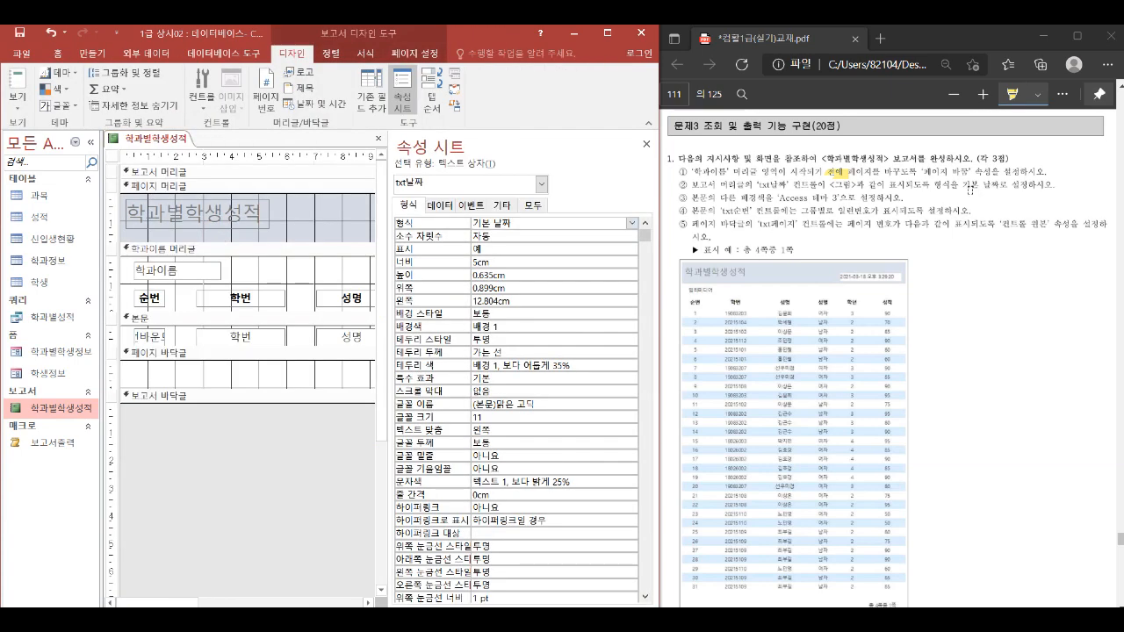
{"action": "left_click_drag", "start_coordinate": [959, 186], "coordinate": [995, 187]}
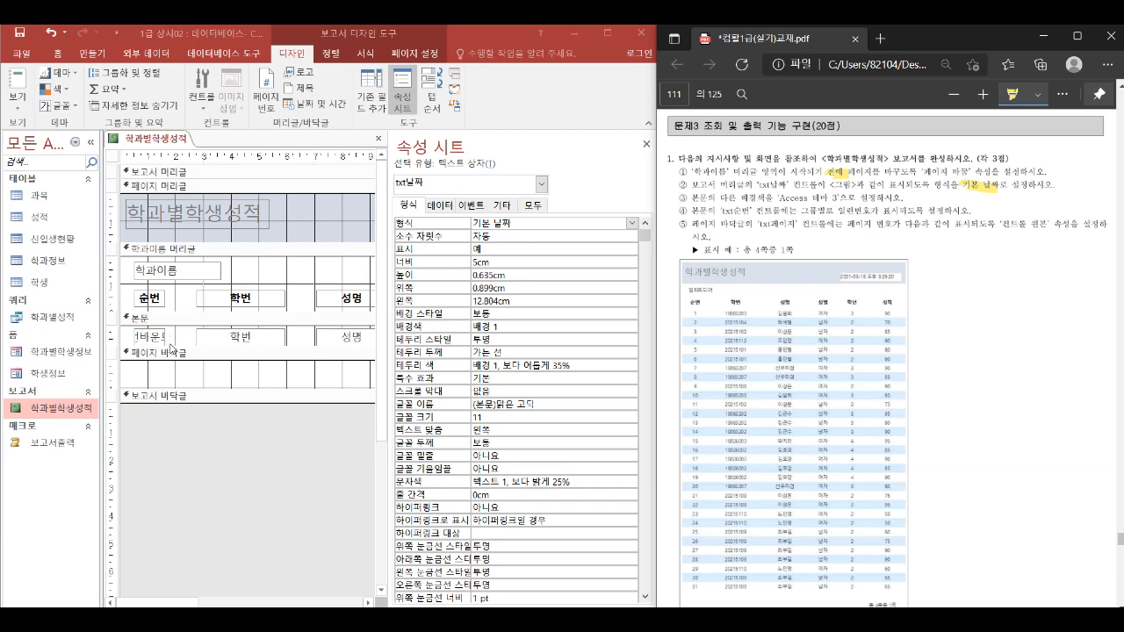
Set 다른 배경색 of the report's 본문 section to Access 테마 3.
{"action": "left_click", "coordinate": [158, 319]}
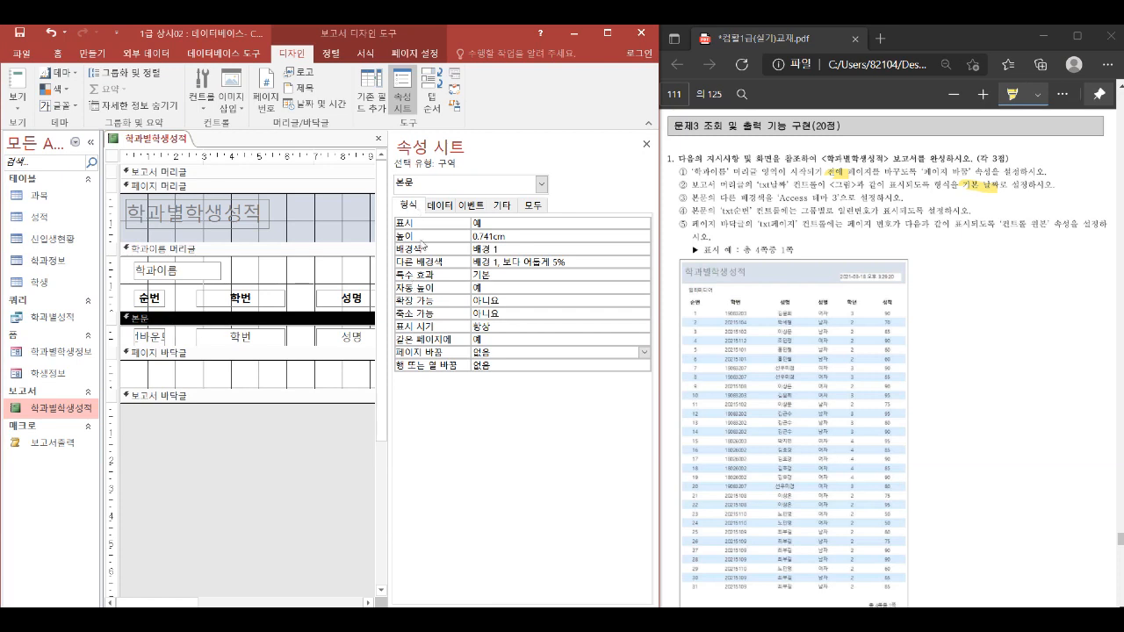
{"action": "left_click", "coordinate": [573, 261]}
{"action": "left_click", "coordinate": [630, 261]}
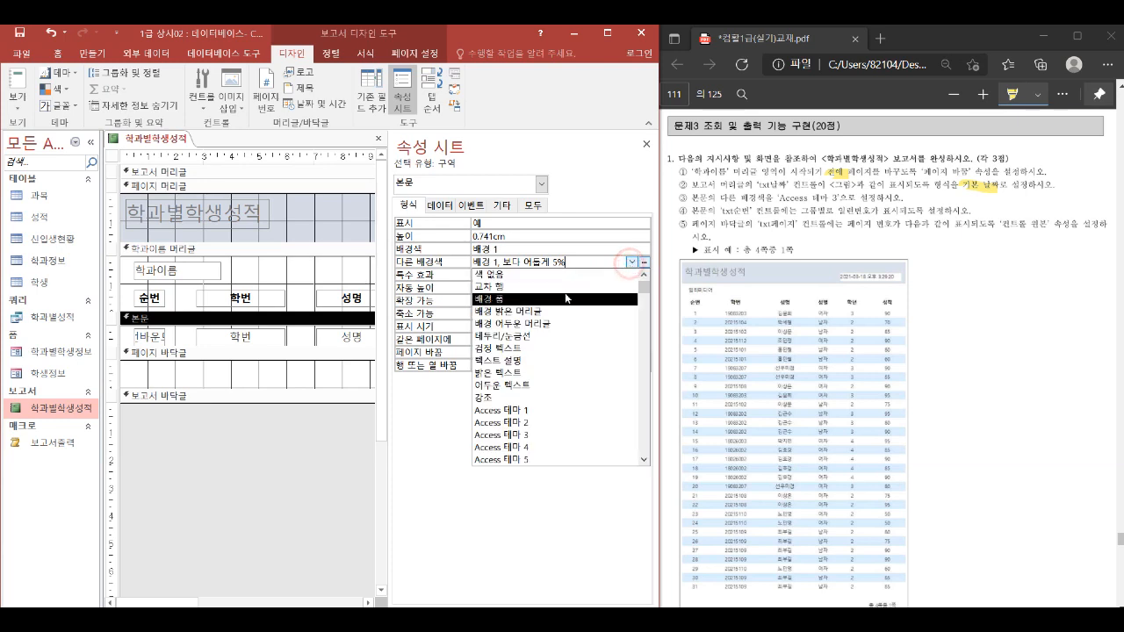
{"action": "left_click", "coordinate": [524, 437]}
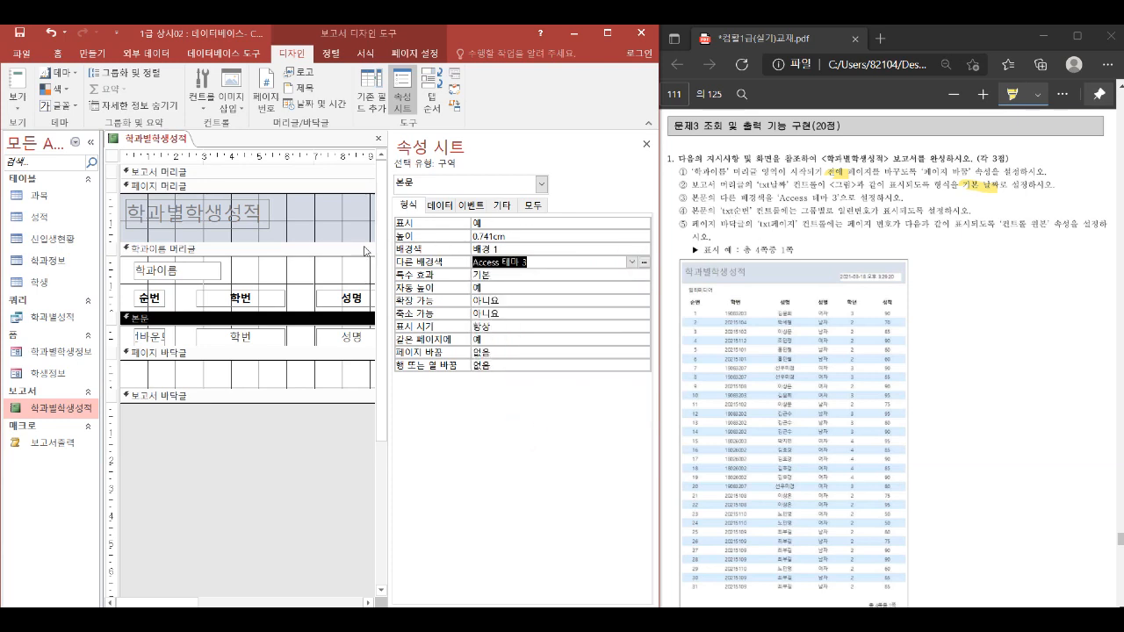
Highlight the group numbering instruction in the exam text and set 컨트롤 원본 of the txt순번 control to =1.
{"action": "left_click", "coordinate": [158, 336]}
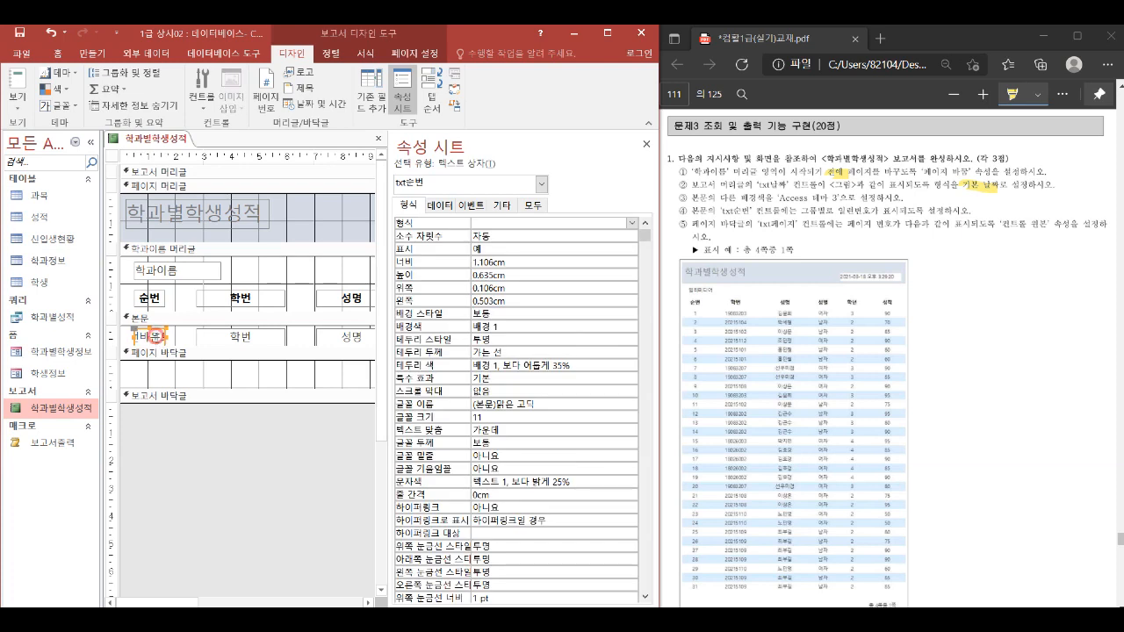
{"action": "left_click", "coordinate": [440, 205]}
{"action": "left_click_drag", "start_coordinate": [808, 210], "coordinate": [861, 219]}
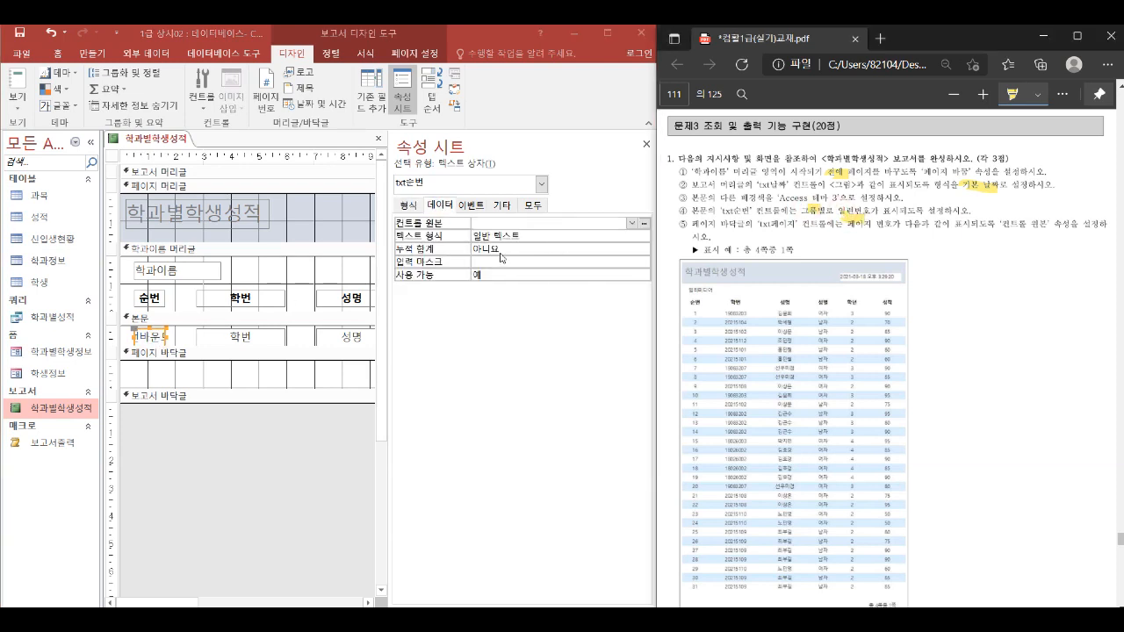
{"action": "left_click", "coordinate": [489, 227]}
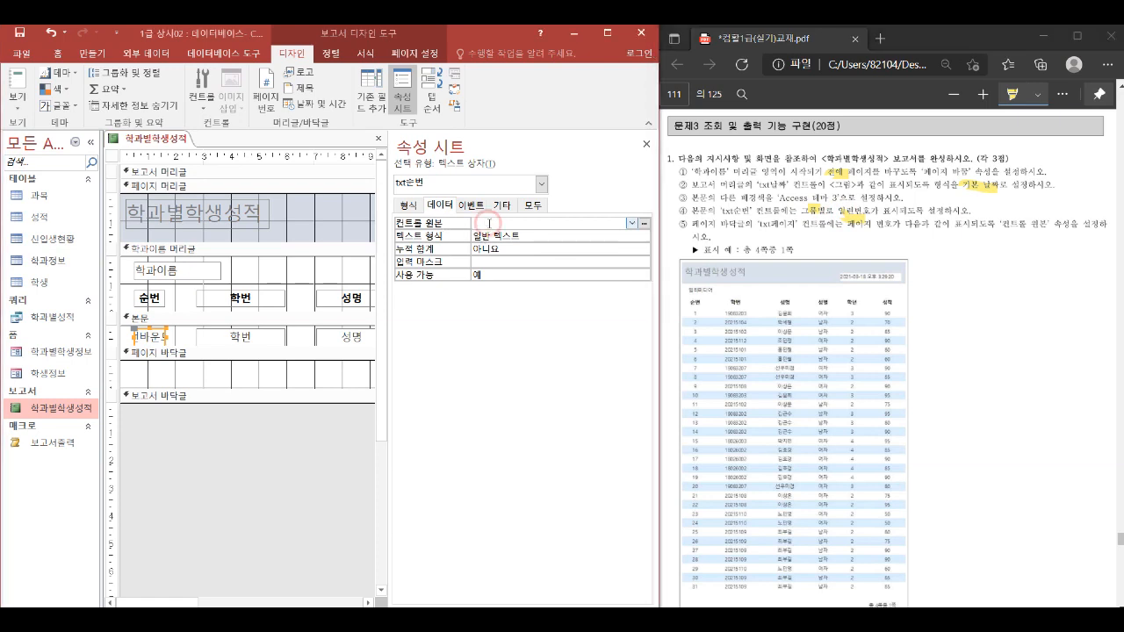
{"action": "double_click", "coordinate": [489, 226]}
{"action": "type", "text": "=1"}
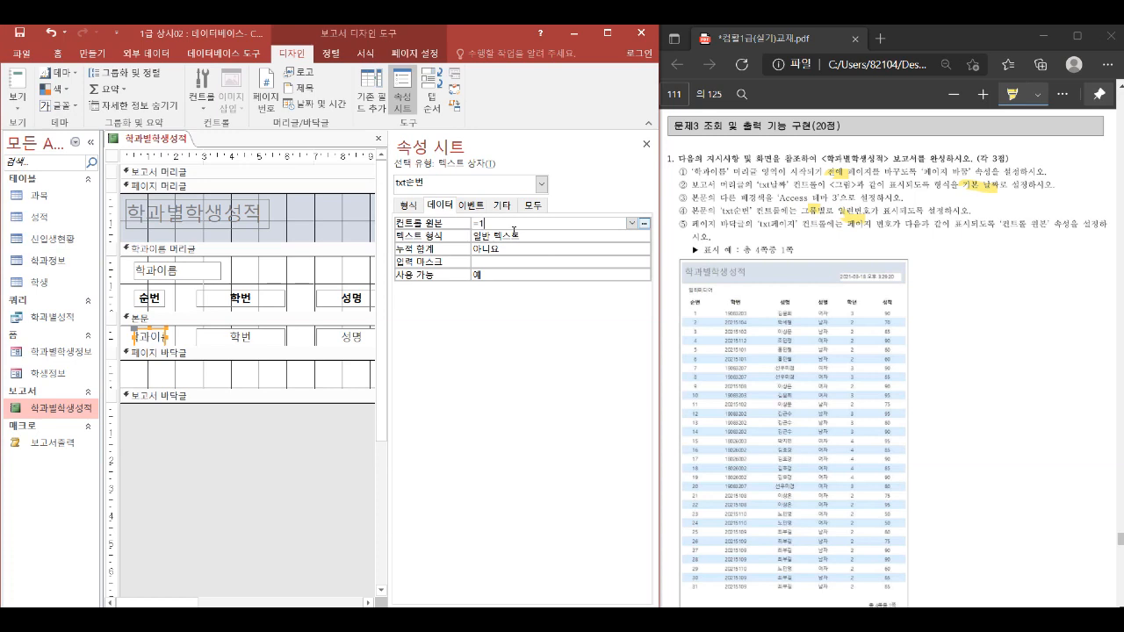
{"action": "key", "text": "Return"}
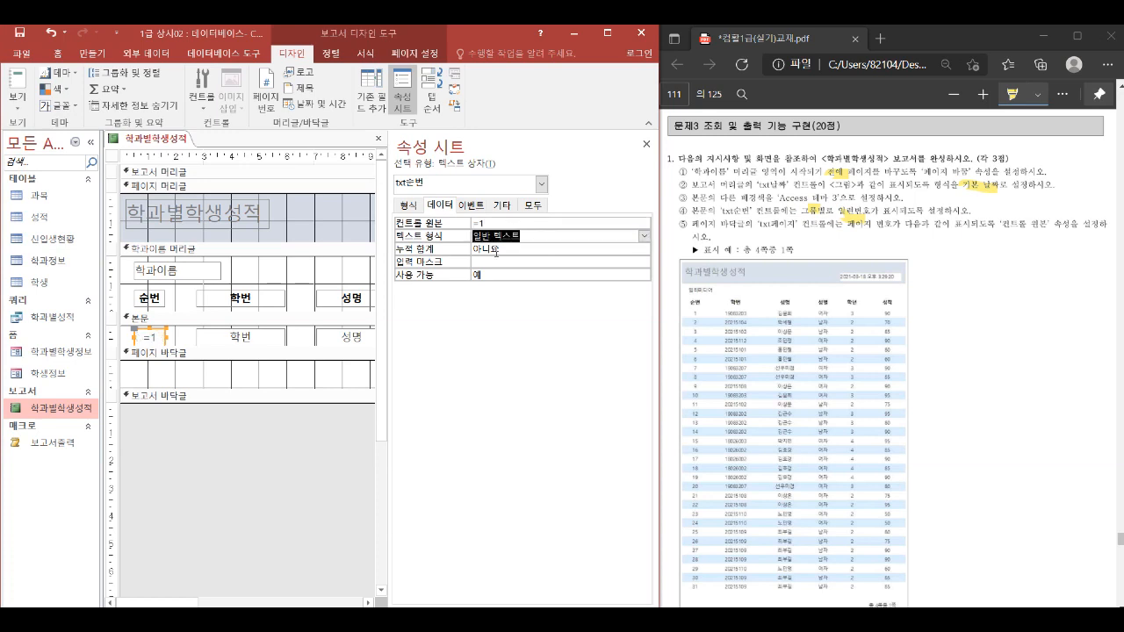
Set 누적 합계 of the txt순번 control to 그룹.
{"action": "left_click", "coordinate": [492, 249]}
{"action": "left_click", "coordinate": [644, 248]}
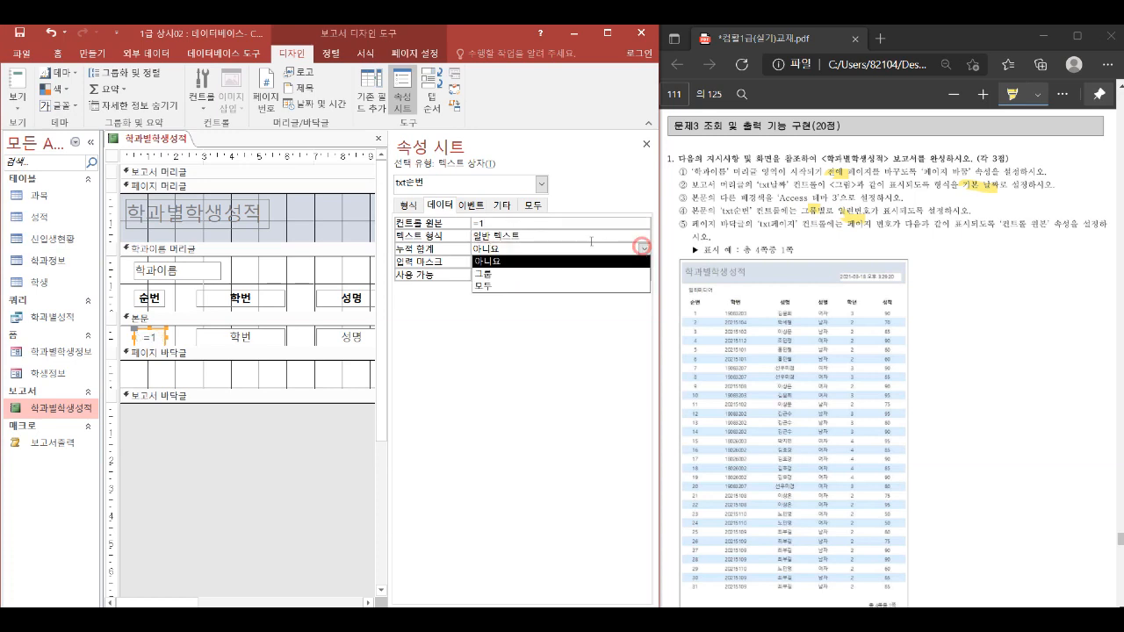
{"action": "left_click", "coordinate": [494, 274]}
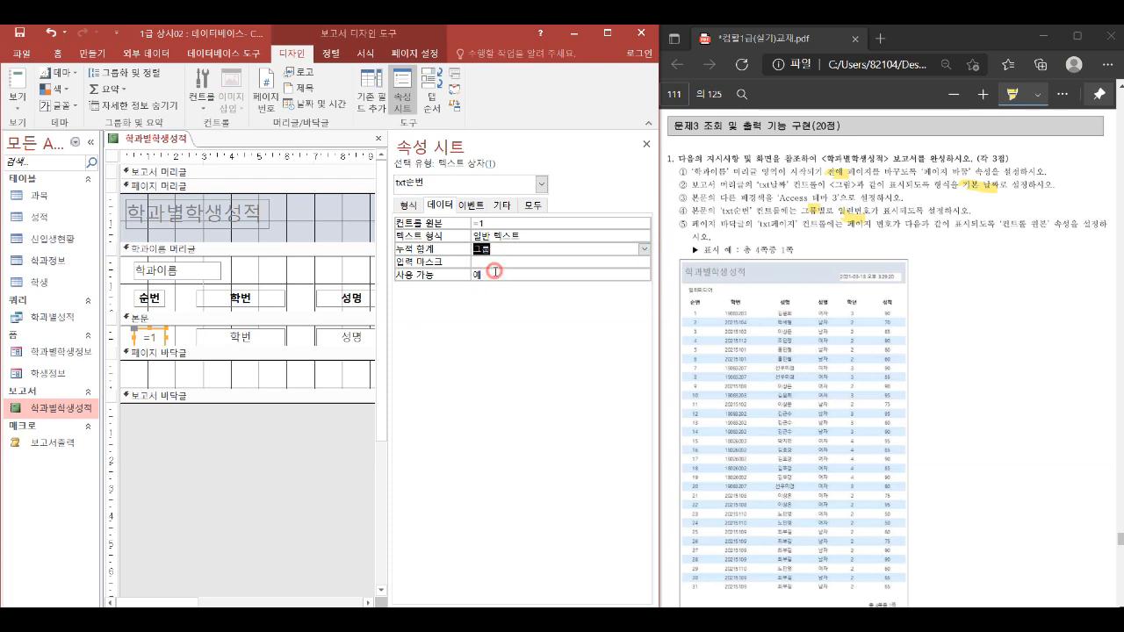
Check the 순번 numbering in report view, return to Design view, and highlight the 총 4쪽중 1쪽 example in the exam text.
{"action": "left_click", "coordinate": [7, 79]}
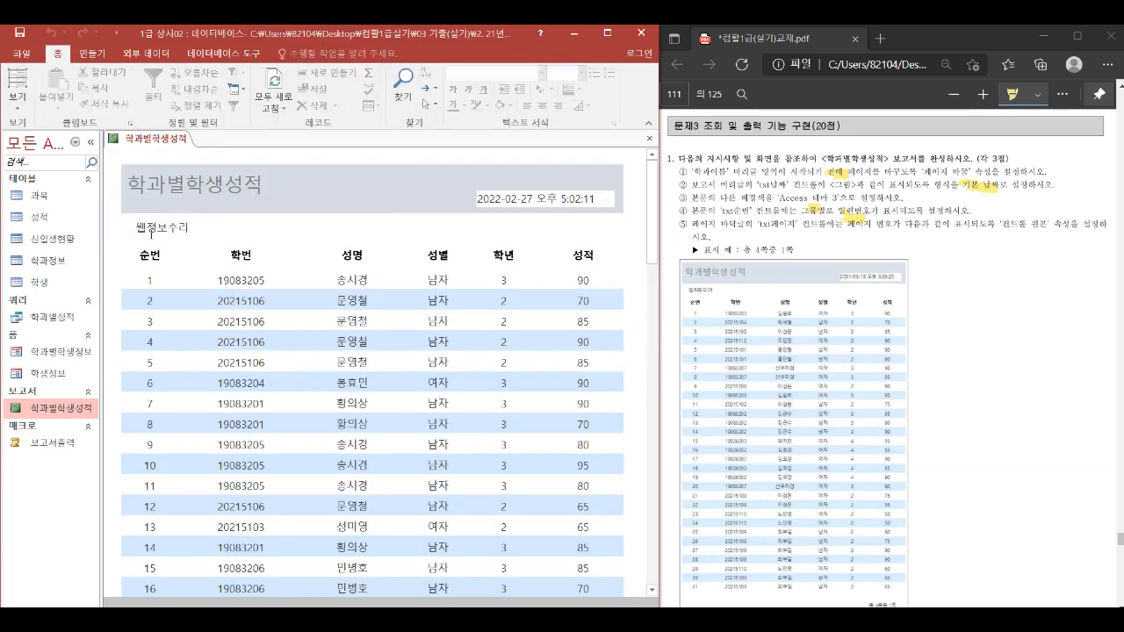
{"action": "right_click", "coordinate": [152, 137]}
{"action": "left_click", "coordinate": [201, 239]}
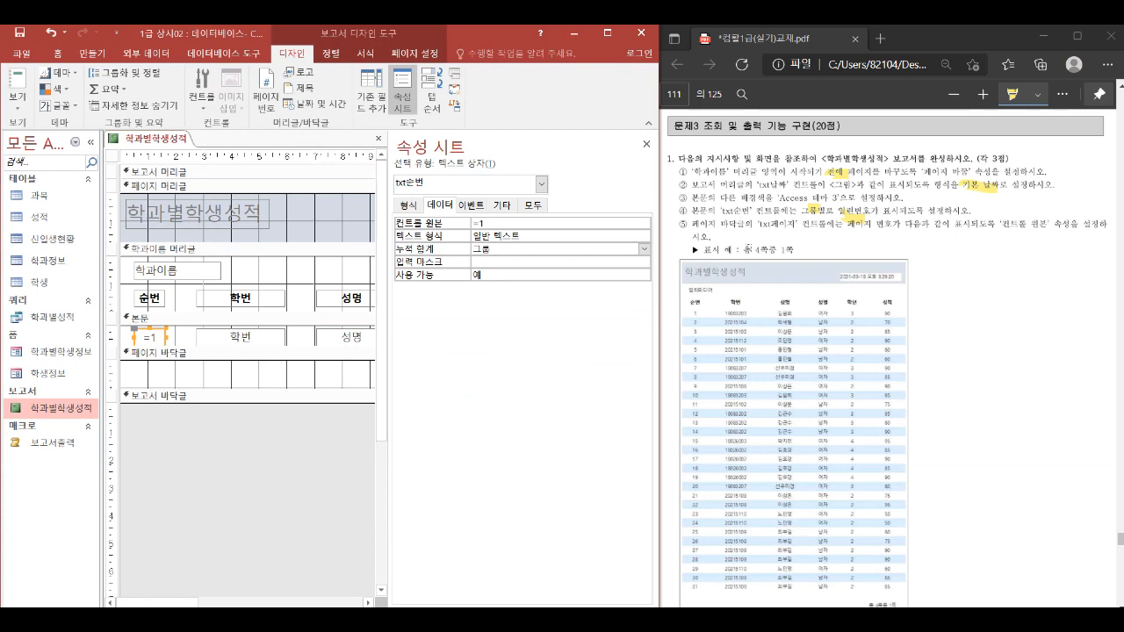
{"action": "left_click_drag", "start_coordinate": [745, 250], "coordinate": [795, 252]}
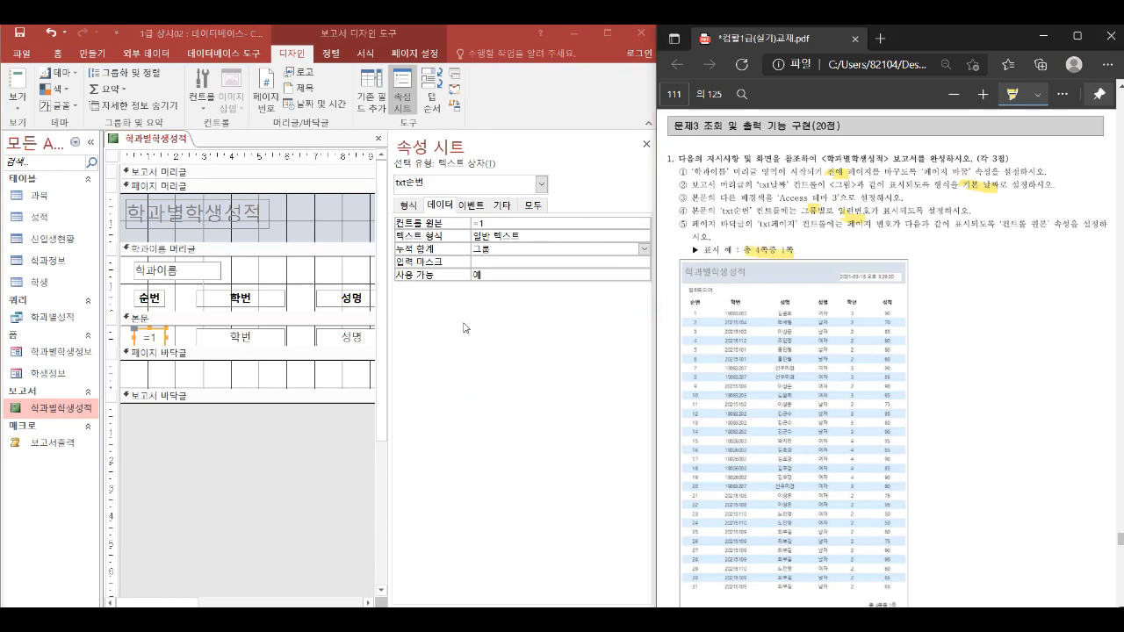
Set 컨트롤 원본 of the txt페이지 control to ="총 "&pages&"쪽중 "&page&"쪽".
{"action": "left_click", "coordinate": [543, 185]}
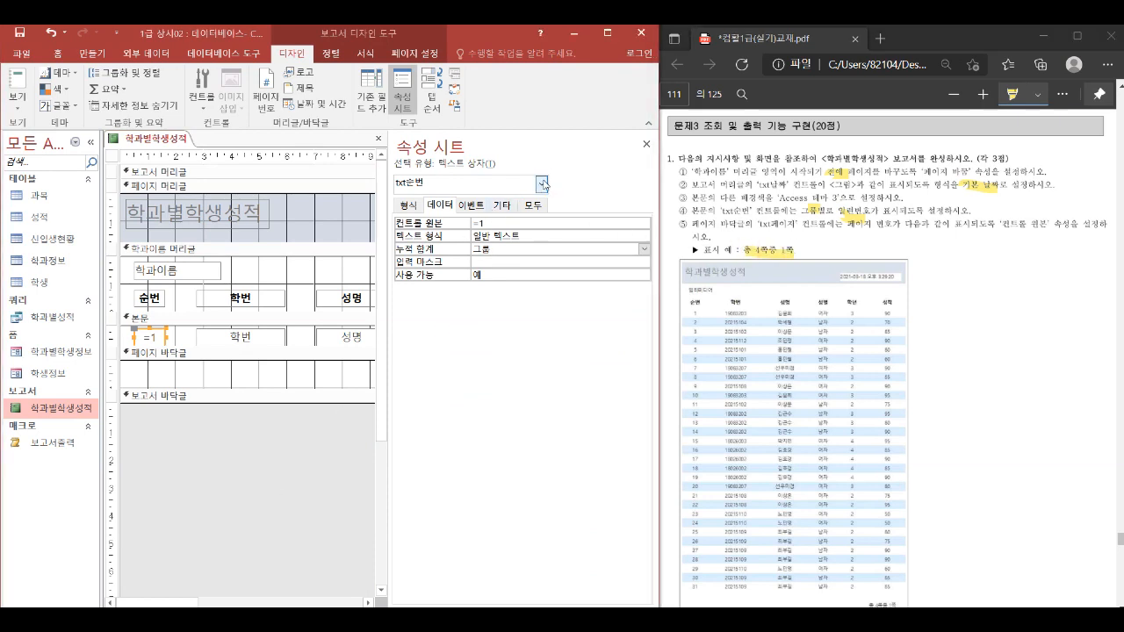
{"action": "left_click", "coordinate": [543, 185]}
{"action": "left_click", "coordinate": [430, 241]}
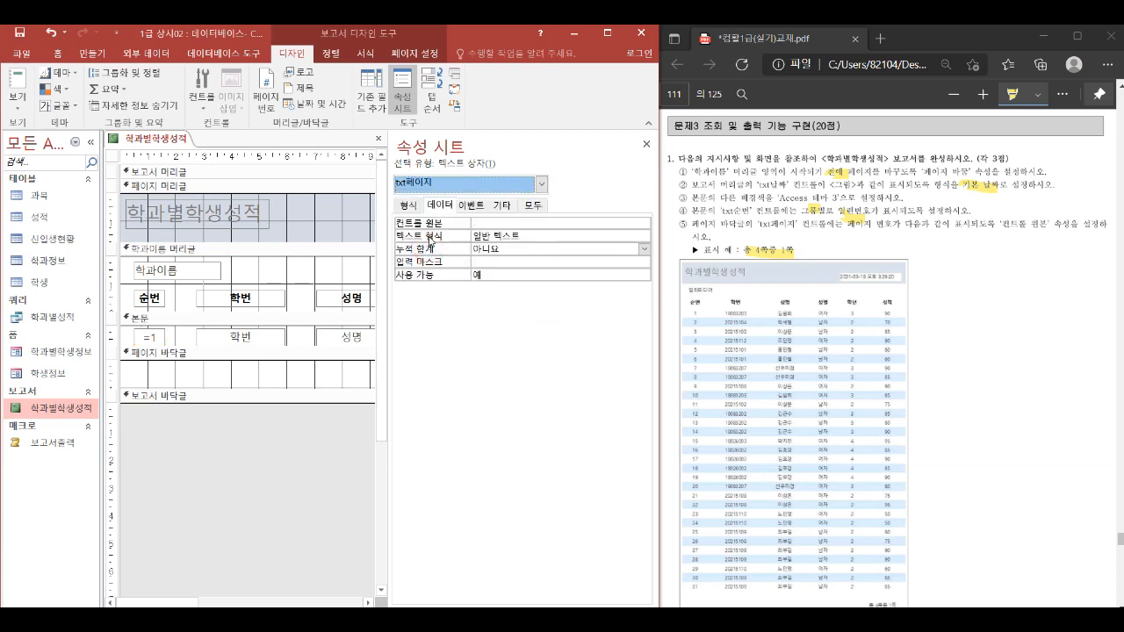
{"action": "left_click", "coordinate": [477, 223]}
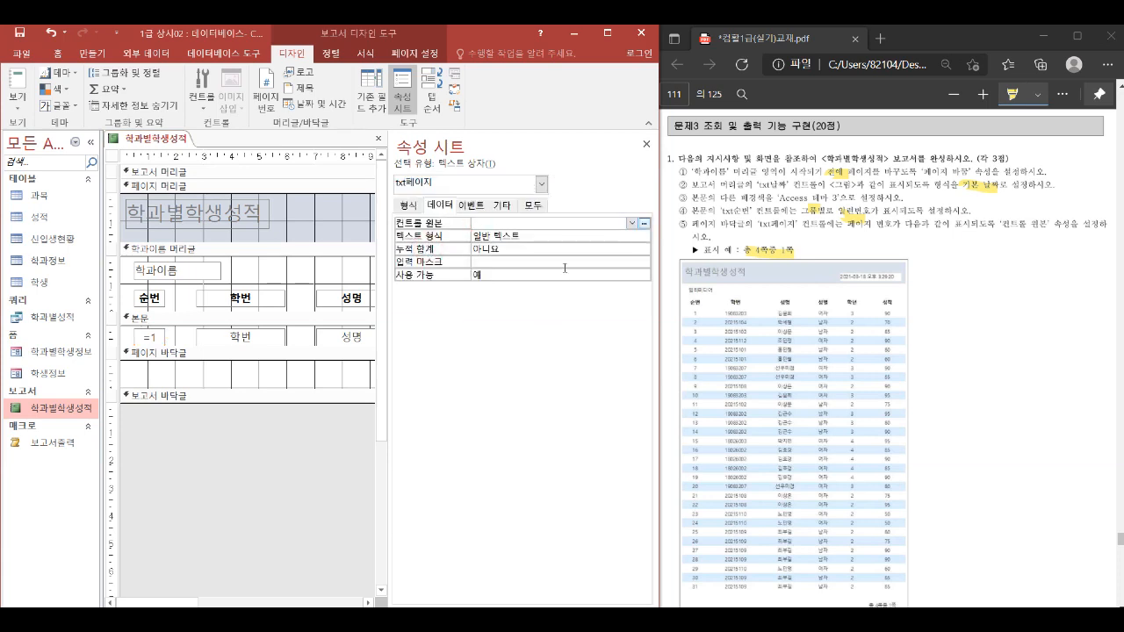
{"action": "type", "text": "=\"총 \"&pag"}
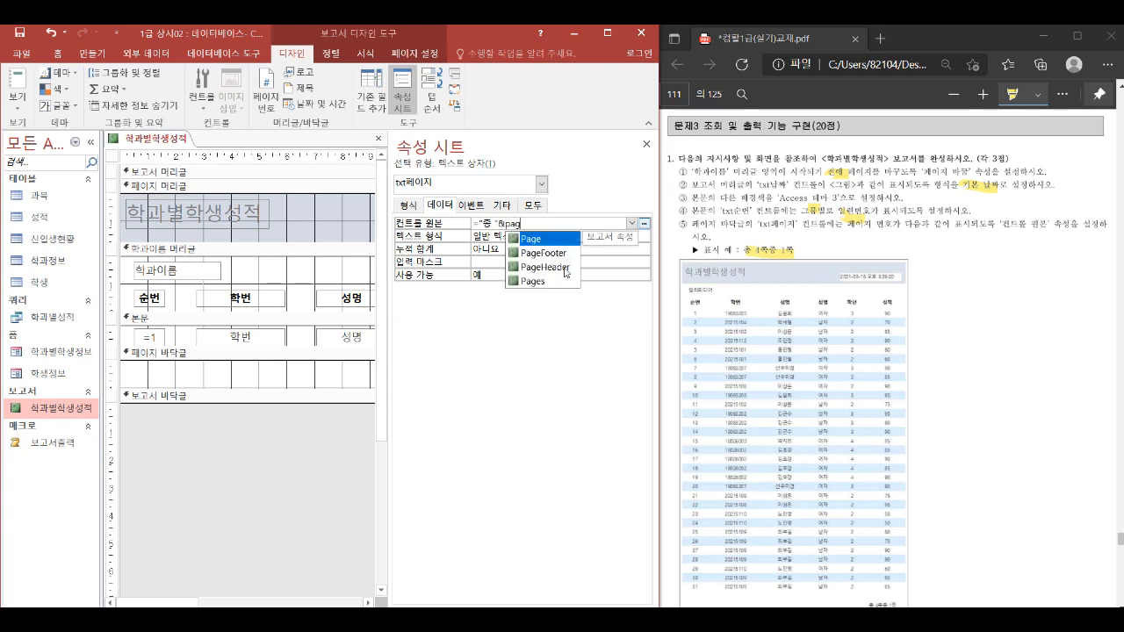
{"action": "type", "text": "es&\"Whr"}
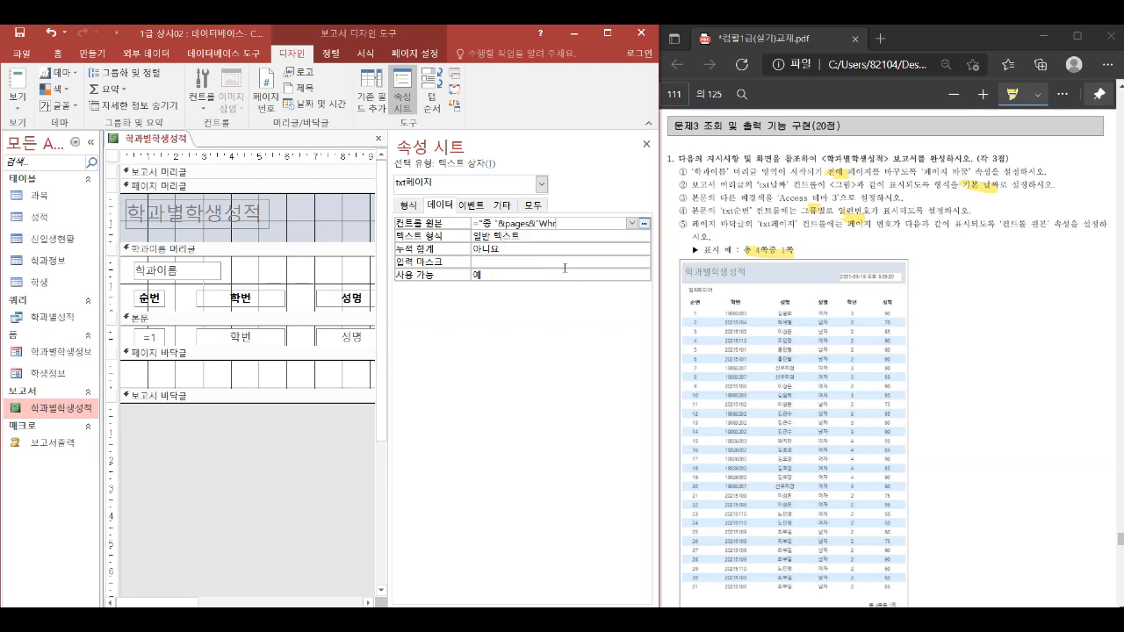
{"action": "key", "text": "BackSpace"}
{"action": "key", "text": "BackSpace"}
{"action": "key", "text": "BackSpace"}
{"action": "type", "text": "쪽ㅈ"}
{"action": "type", "text": " \"&page"}
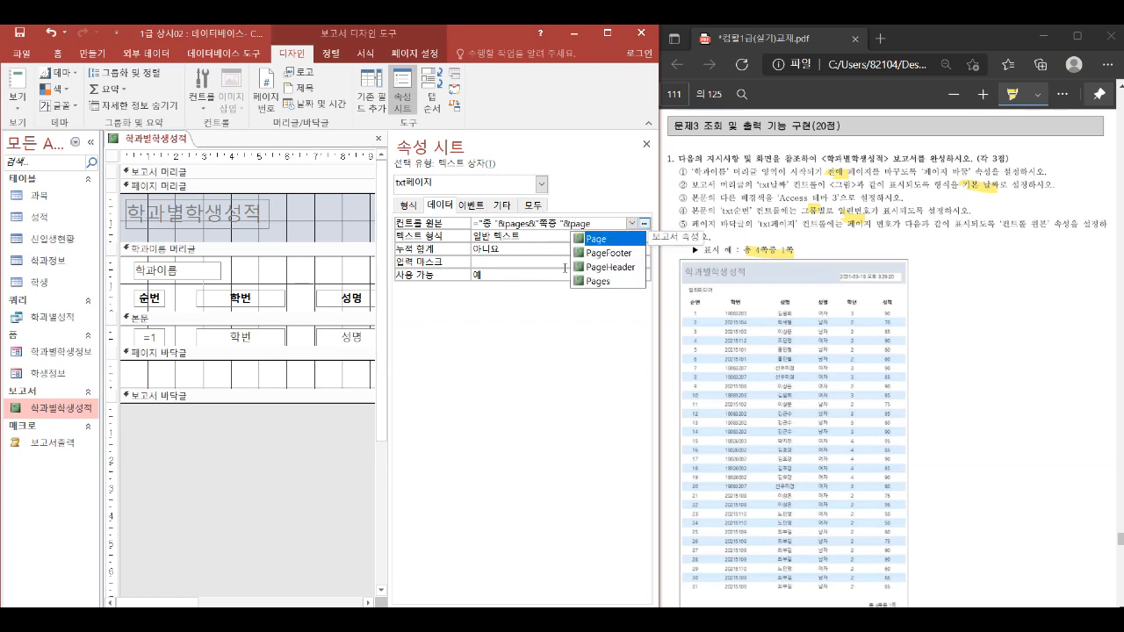
{"action": "type", "text": "&\"WH"}
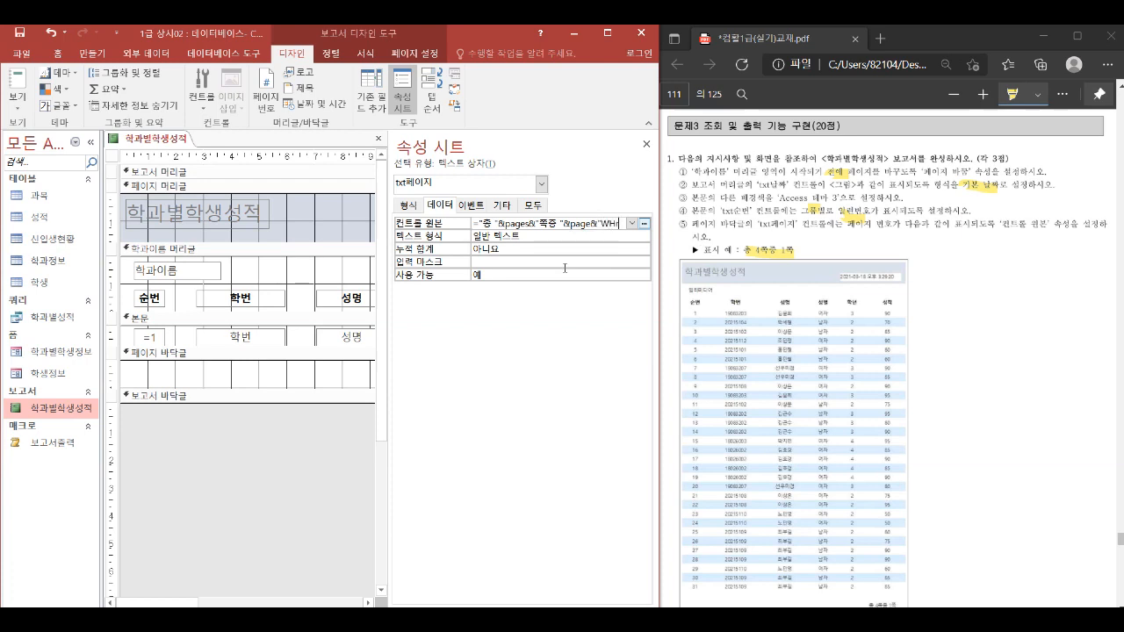
{"action": "key", "text": "BackSpace"}
{"action": "key", "text": "BackSpace"}
{"action": "type", "text": "쪽"}
{"action": "type", "text": "\""}
{"action": "key", "text": "Return"}
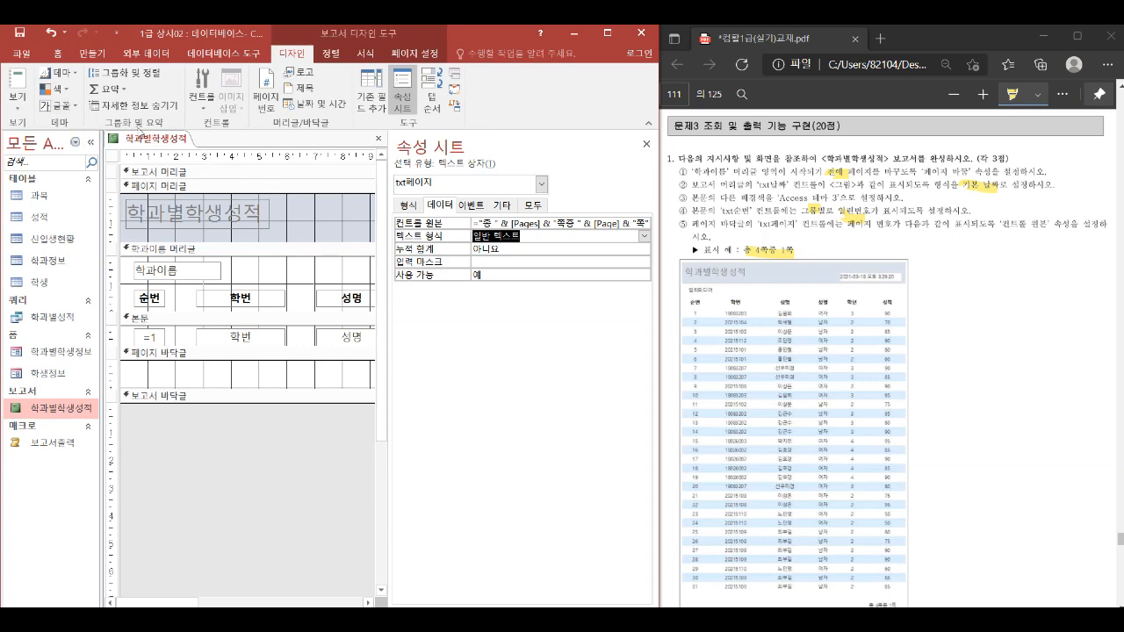
Check the page number in the page footer of the 학과별학생성적 report in print preview.
{"action": "right_click", "coordinate": [154, 142]}
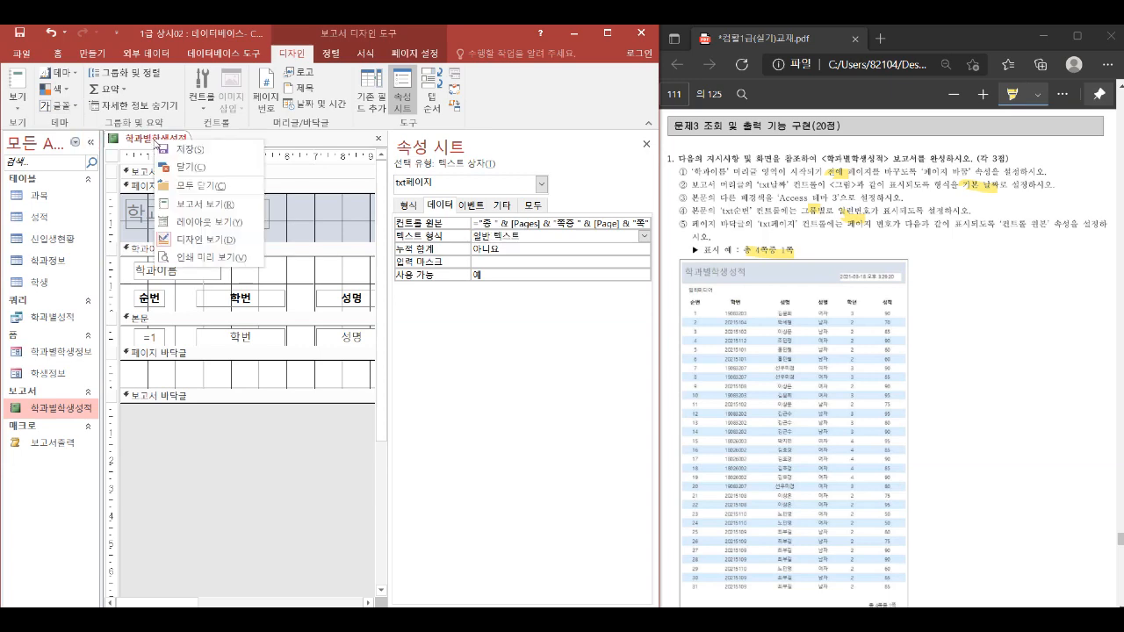
{"action": "left_click", "coordinate": [212, 258]}
{"action": "left_click", "coordinate": [468, 547]}
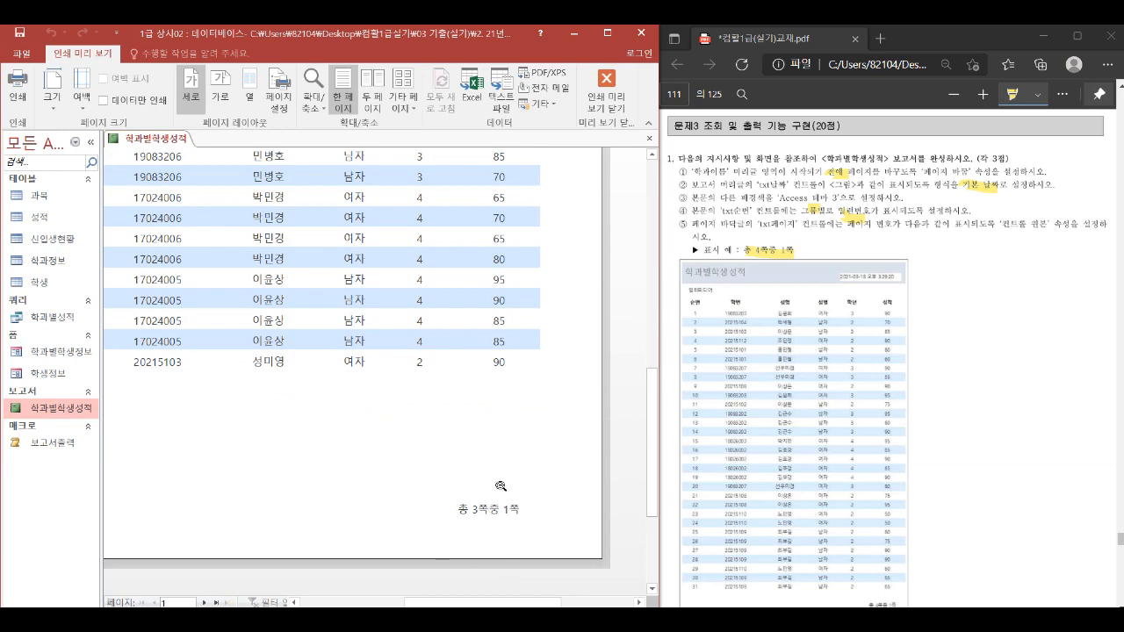
Close the 학과별학생성적 report and save its design changes.
{"action": "right_click", "coordinate": [156, 139]}
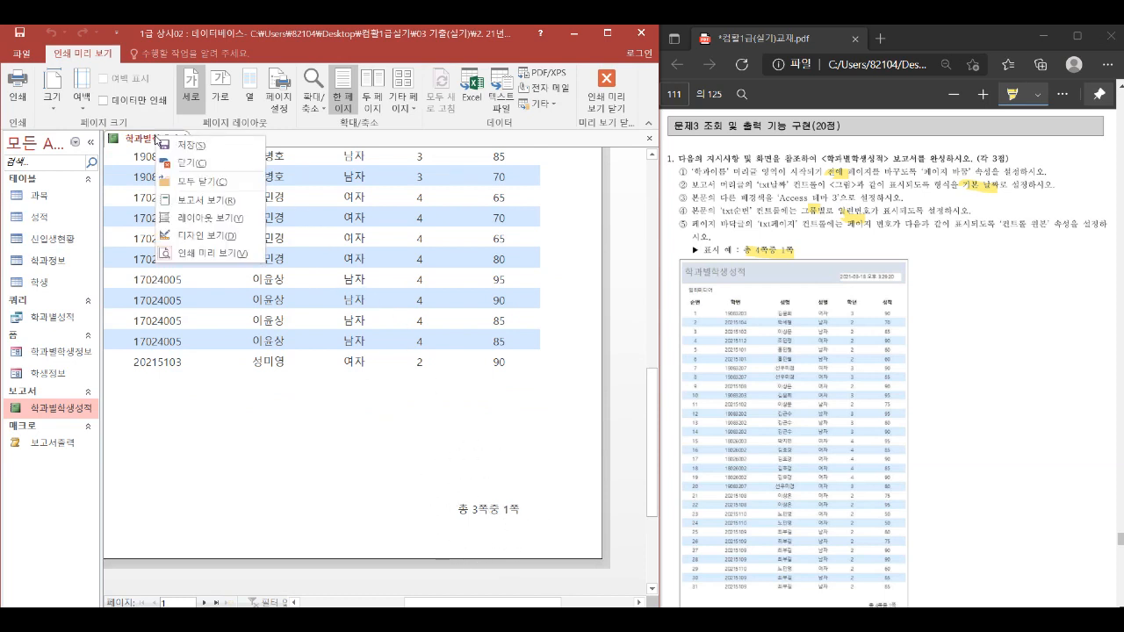
{"action": "left_click", "coordinate": [194, 166]}
{"action": "left_click", "coordinate": [463, 371]}
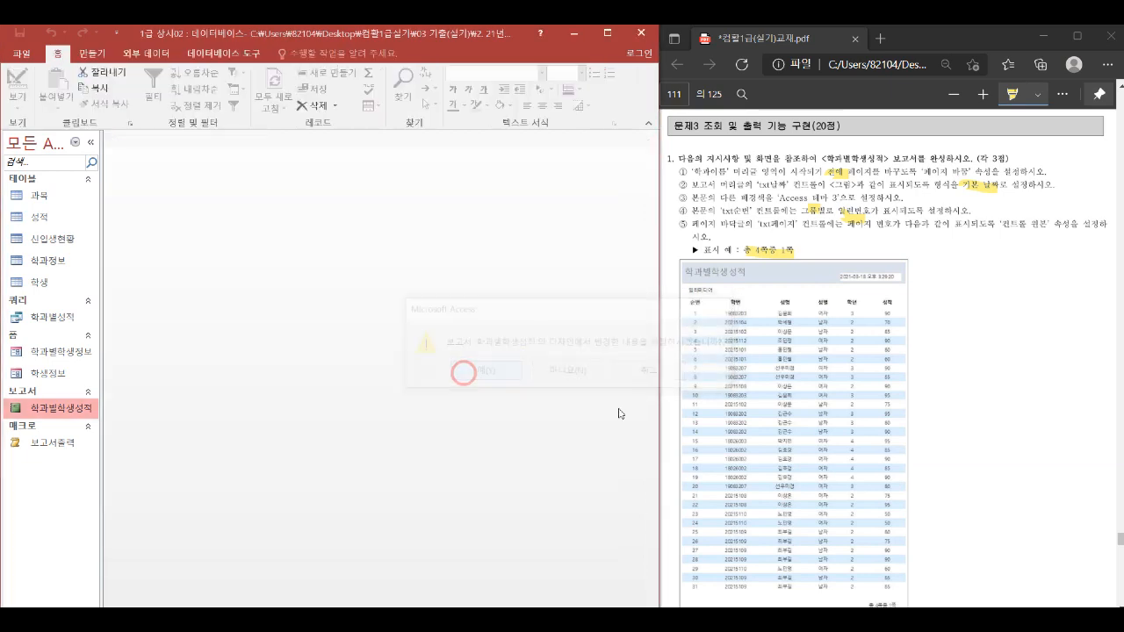
Open the 학과별학생정보 form in Design view for question 2 of 문제3 and select the cmd닫기 button in the form header.
{"action": "left_click", "coordinate": [1086, 426]}
{"action": "scroll", "coordinate": [1054, 428], "scroll_direction": "down", "scroll_amount": 6}
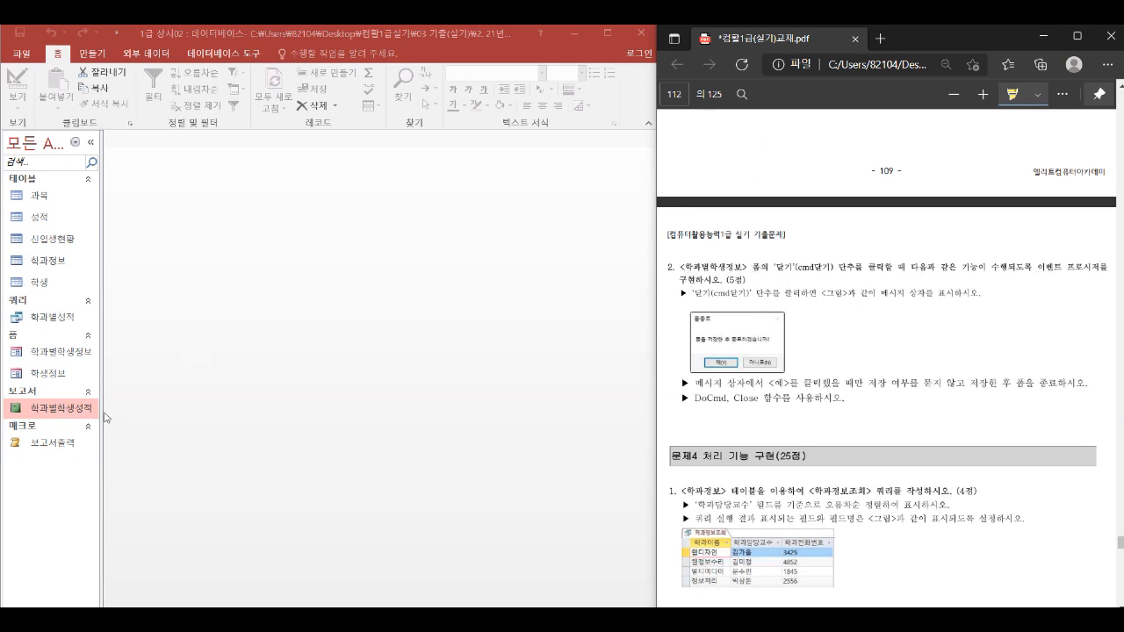
{"action": "left_click", "coordinate": [68, 355]}
{"action": "right_click", "coordinate": [69, 356]}
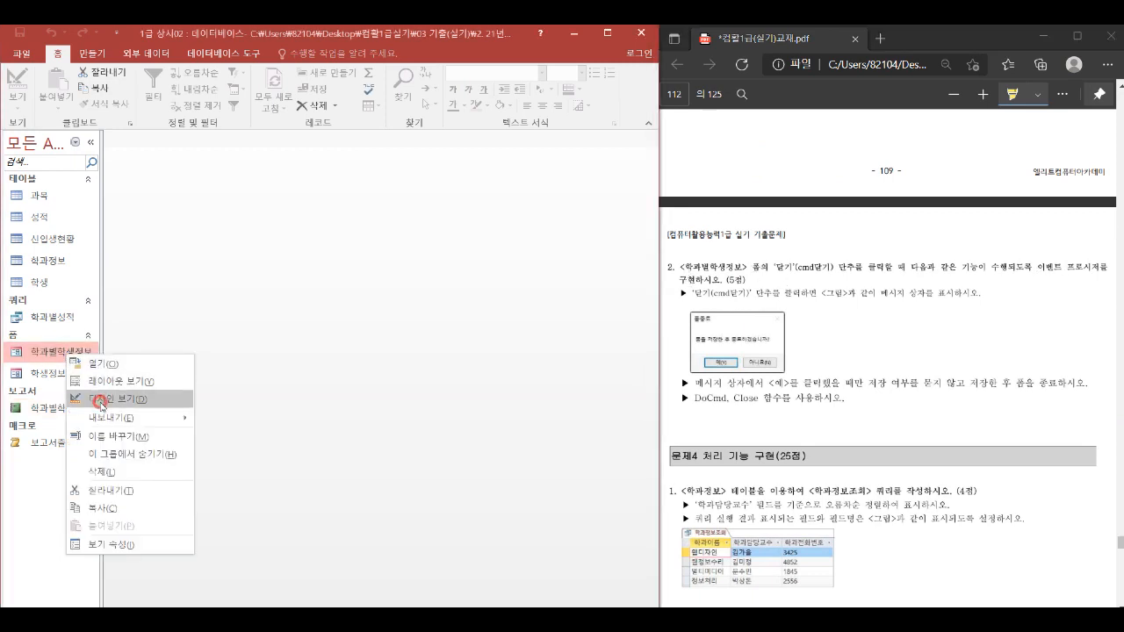
{"action": "left_click", "coordinate": [98, 395]}
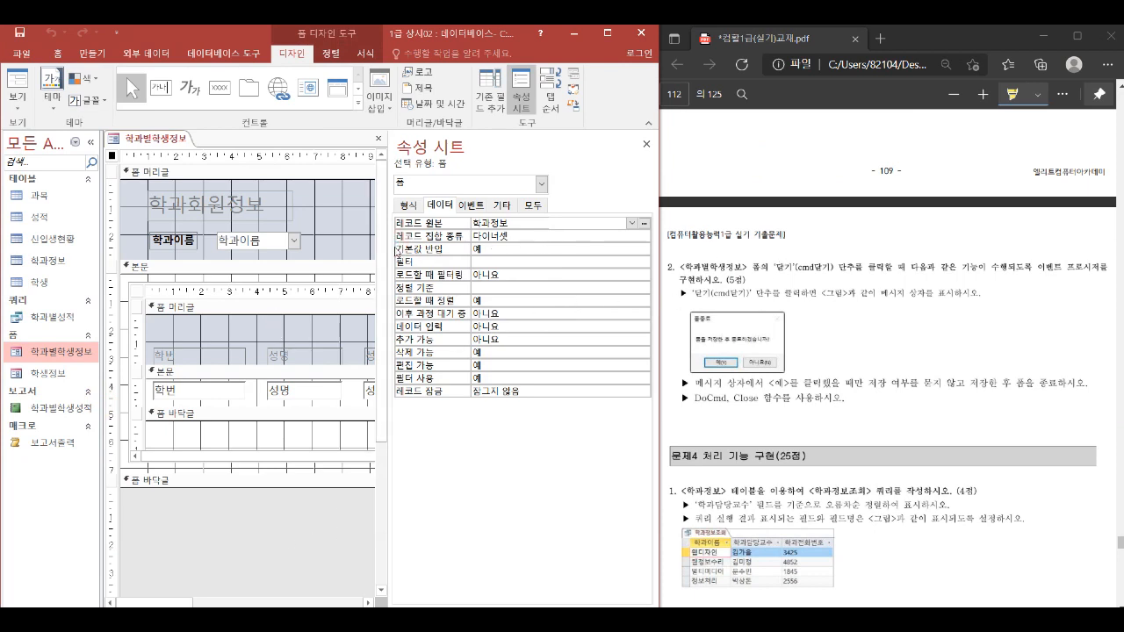
{"action": "left_click_drag", "start_coordinate": [384, 252], "coordinate": [515, 250]}
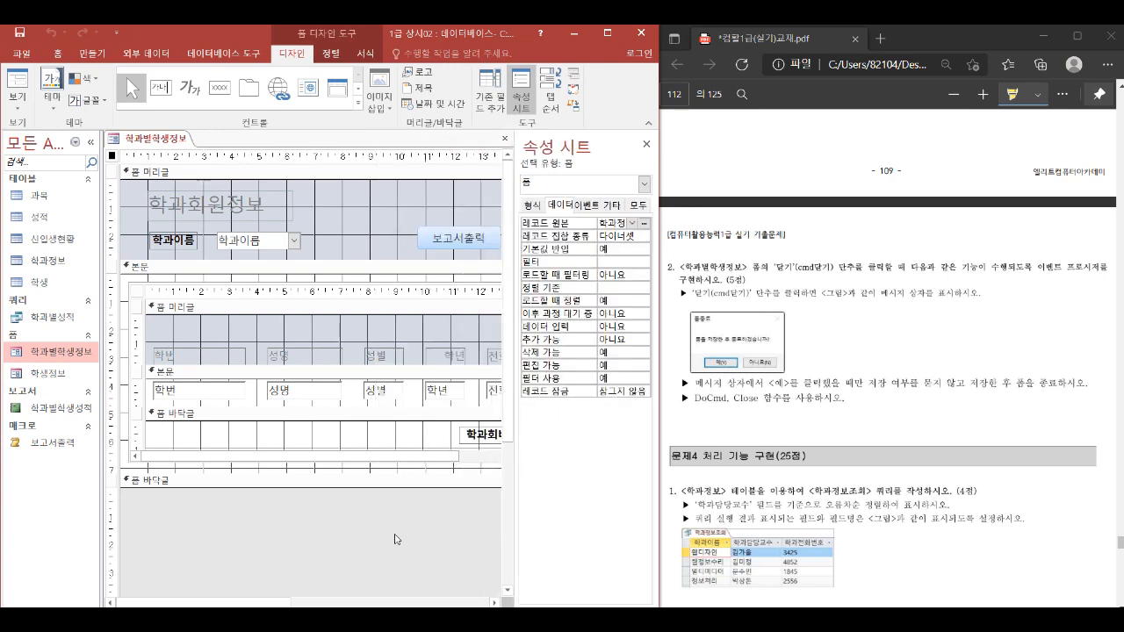
{"action": "left_click_drag", "start_coordinate": [254, 603], "coordinate": [403, 606]}
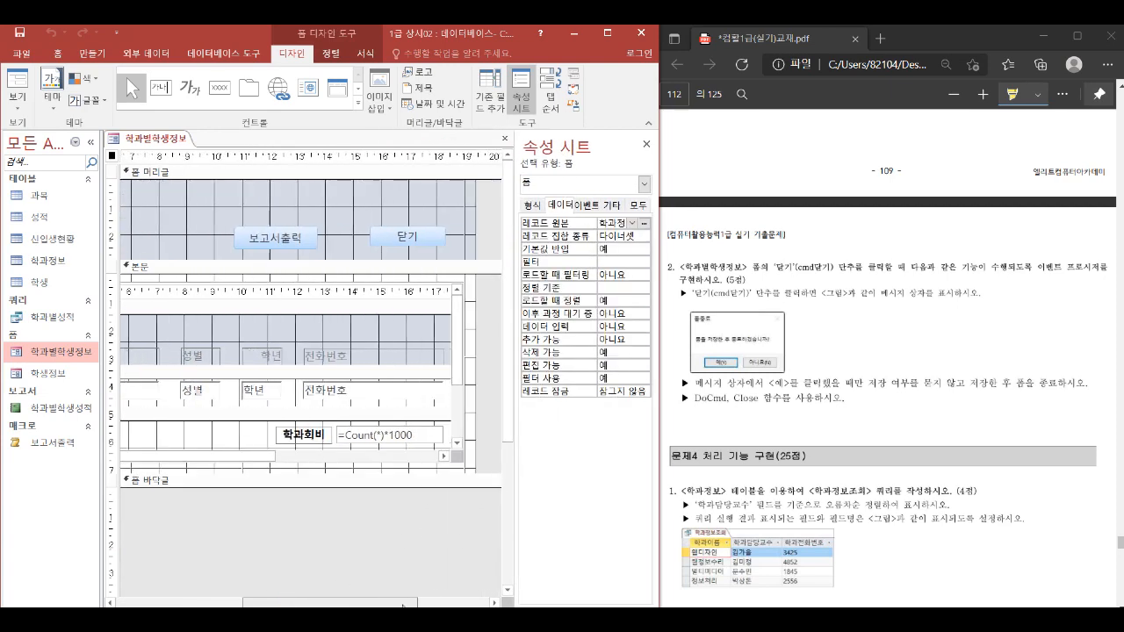
{"action": "left_click", "coordinate": [399, 242]}
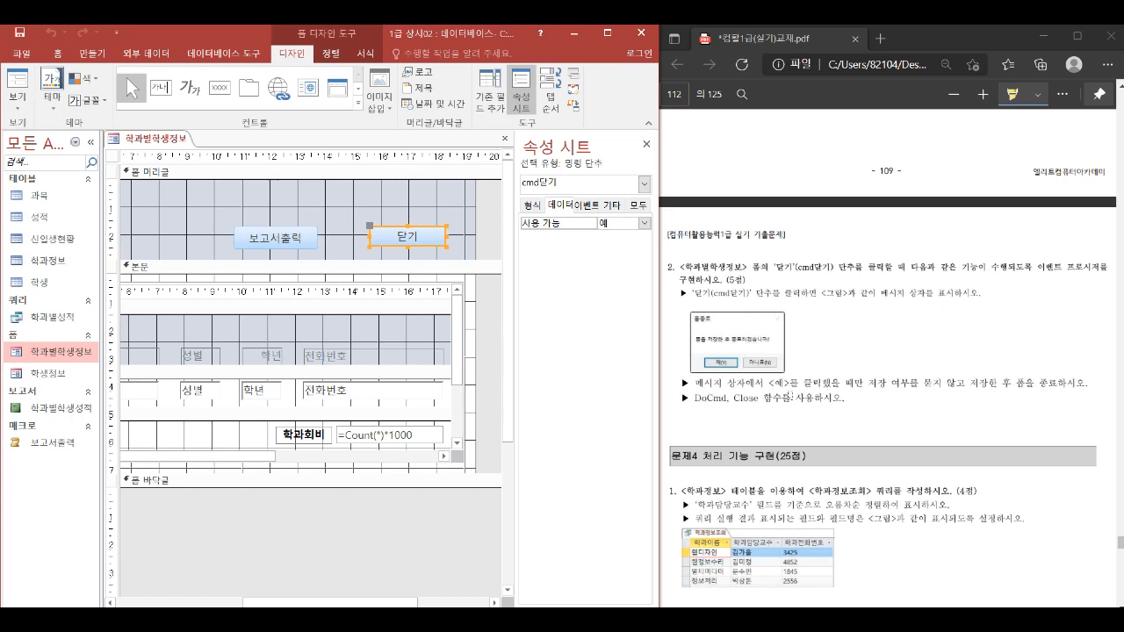
Highlight the <예> save-and-close condition and the message box title in the exam text, and create the click event procedure of cmd닫기.
{"action": "left_click_drag", "start_coordinate": [769, 383], "coordinate": [1050, 383]}
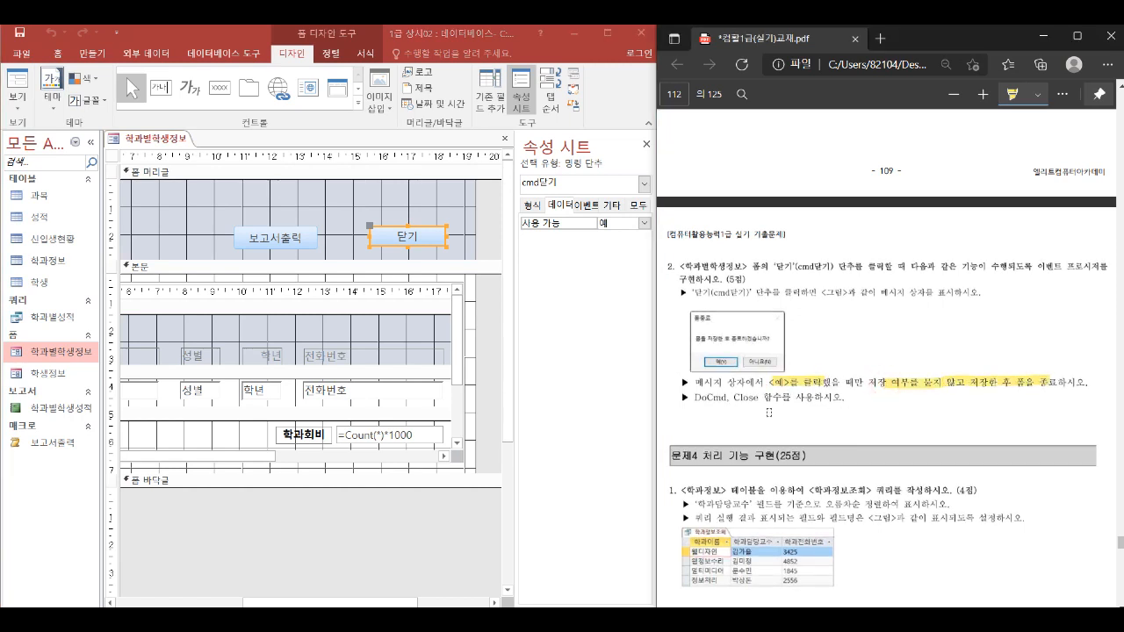
{"action": "mouse_move", "coordinate": [685, 321]}
{"action": "left_mouse_down"}
{"action": "mouse_move", "coordinate": [710, 318]}
{"action": "mouse_move", "coordinate": [681, 318]}
{"action": "left_mouse_up"}
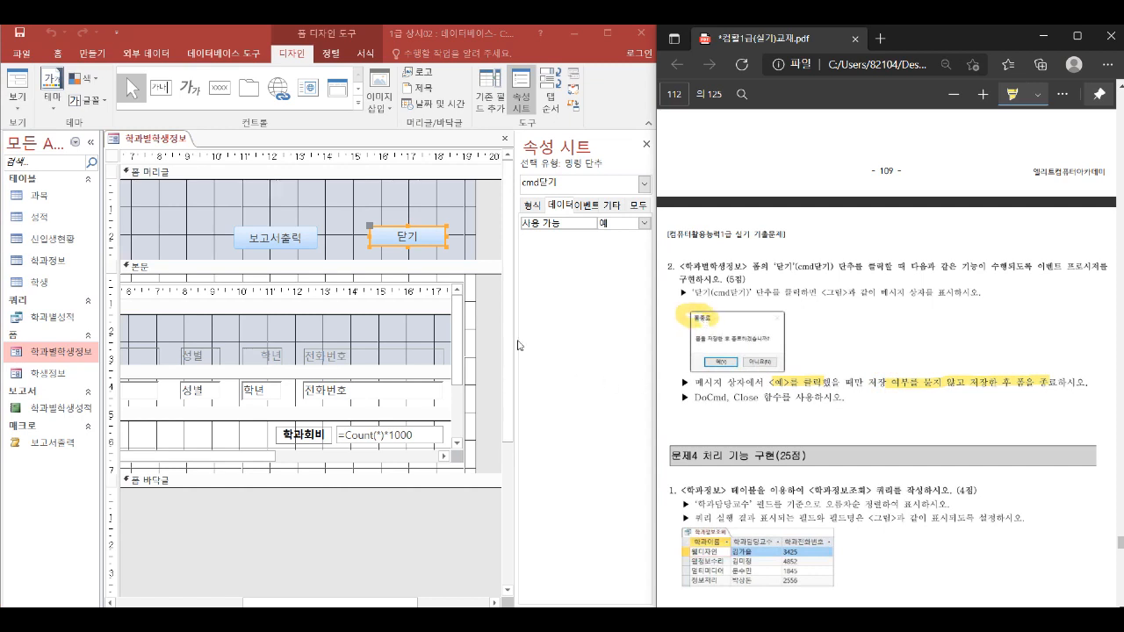
{"action": "right_click", "coordinate": [430, 244]}
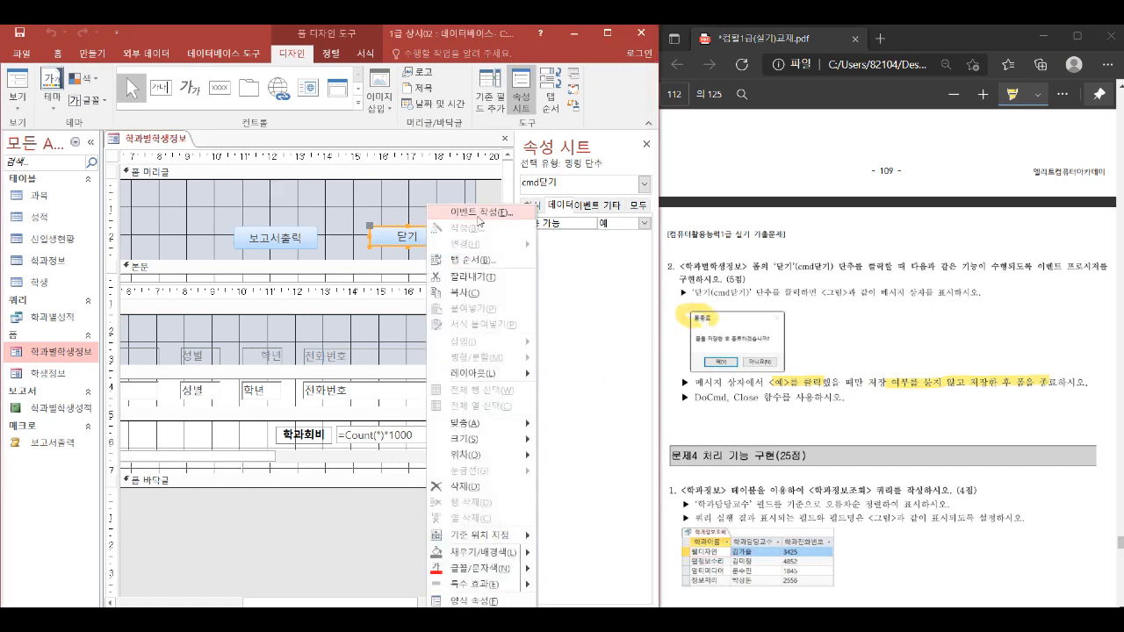
{"action": "left_click", "coordinate": [479, 216]}
{"action": "double_click", "coordinate": [283, 193]}
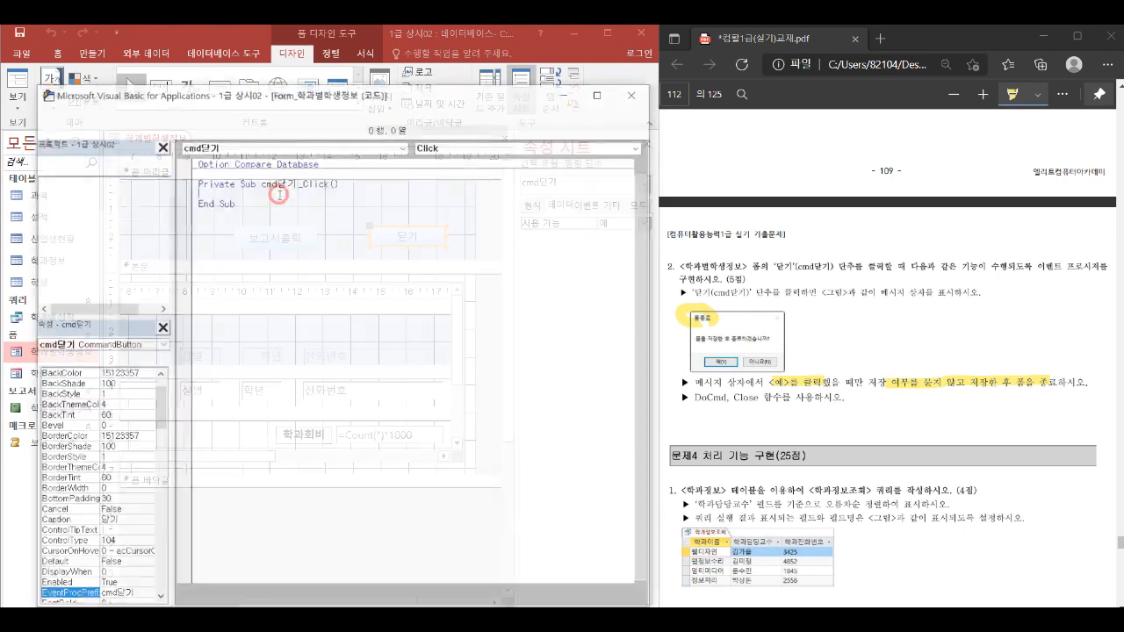
Write a=msgbox("폼을 저장한 후 종료하겠습니까?",vbYesNo,"폼종료") in the cmd닫기_Click procedure.
{"action": "key", "text": "Return"}
{"action": "key", "text": "Return"}
{"action": "key", "text": "Return"}
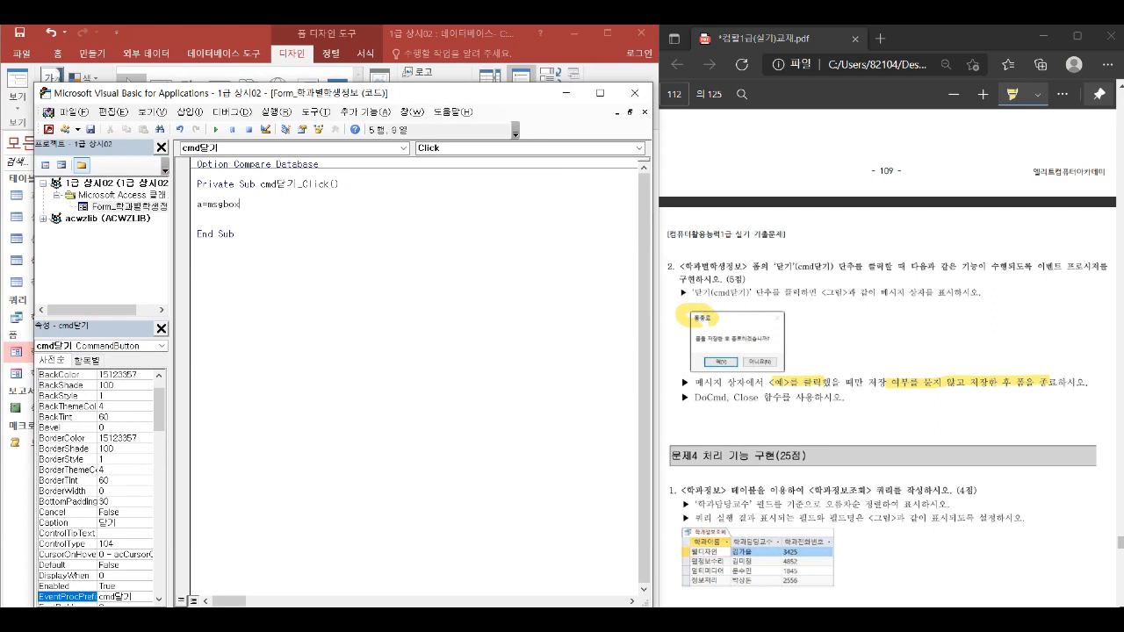
{"action": "type", "text": "("}
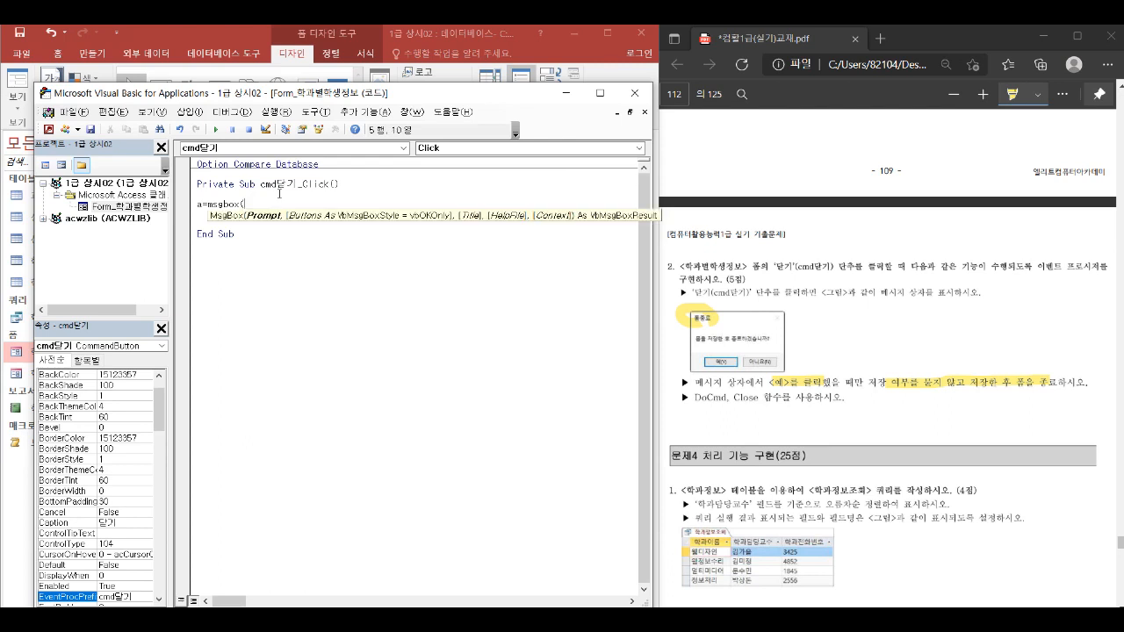
{"action": "type", "text": "\"폼을 저장한 "}
{"action": "type", "text": "후"}
{"action": "type", "text": "겠ㅅ"}
{"action": "type", "text": "습니까?"}
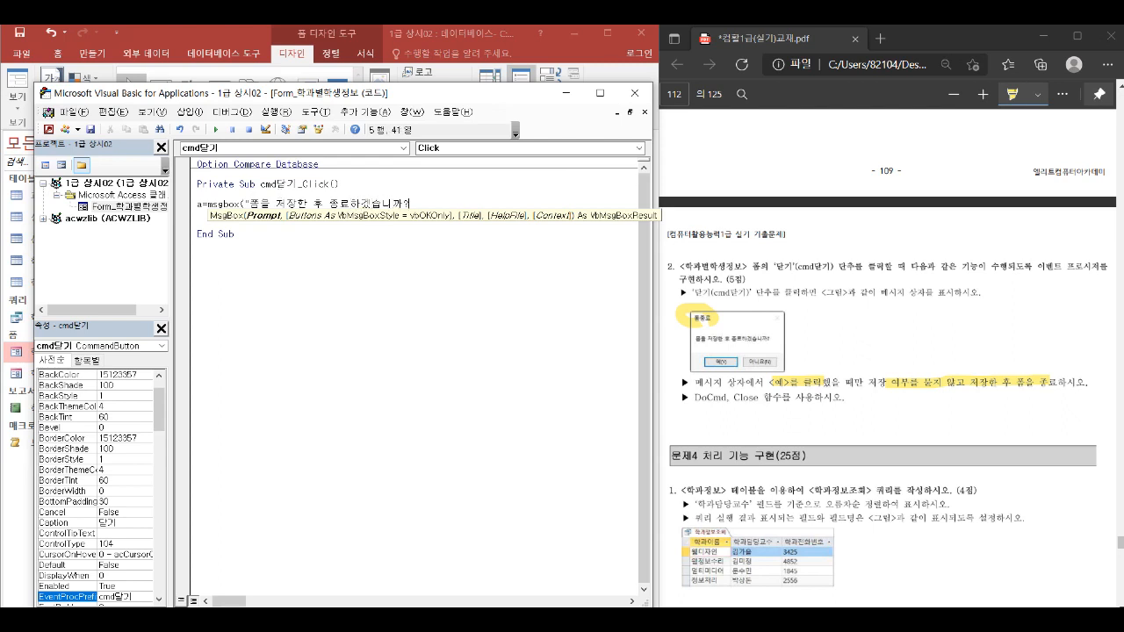
{"action": "type", "text": "\",퓨"}
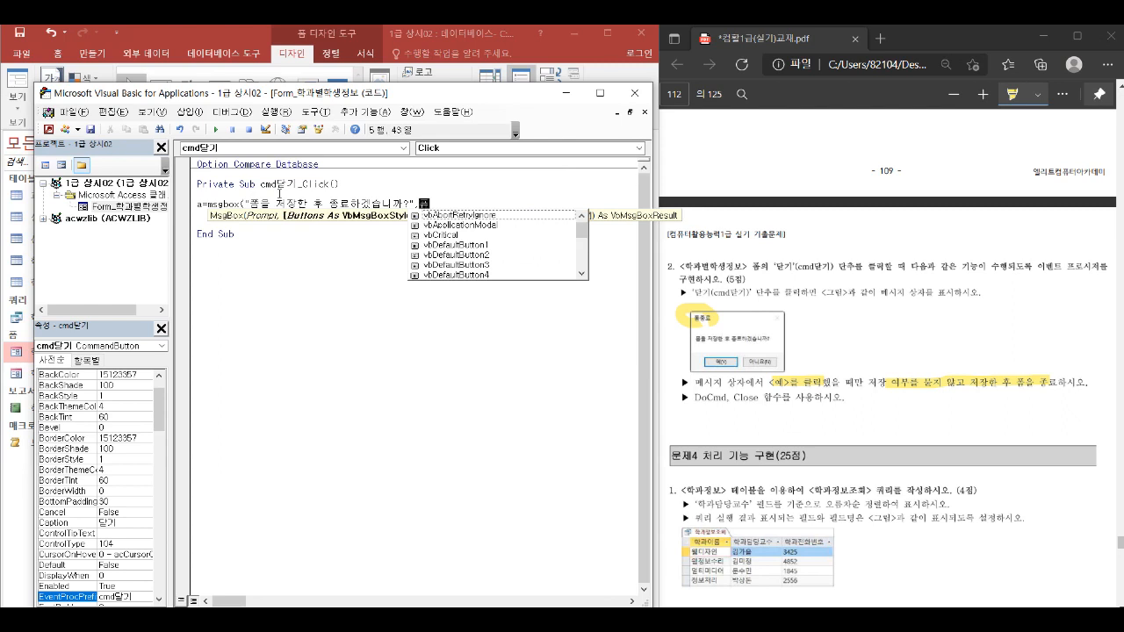
{"action": "key", "text": "BackSpace"}
{"action": "key", "text": "BackSpace"}
{"action": "key", "text": "Hangul"}
{"action": "type", "text": "vby"}
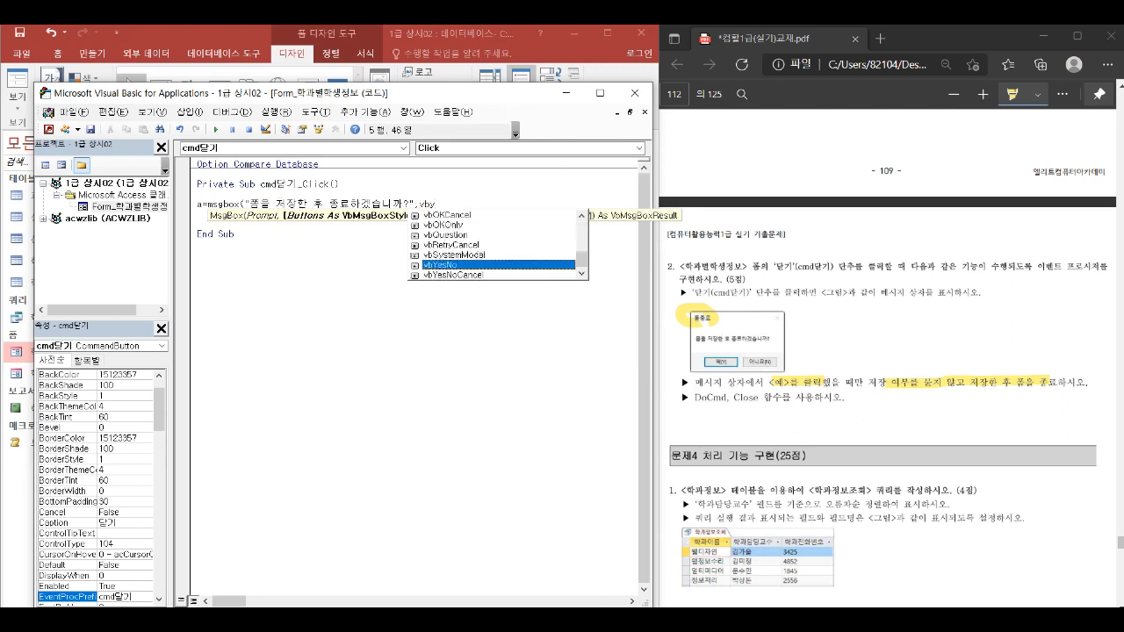
{"action": "key", "text": "Tab"}
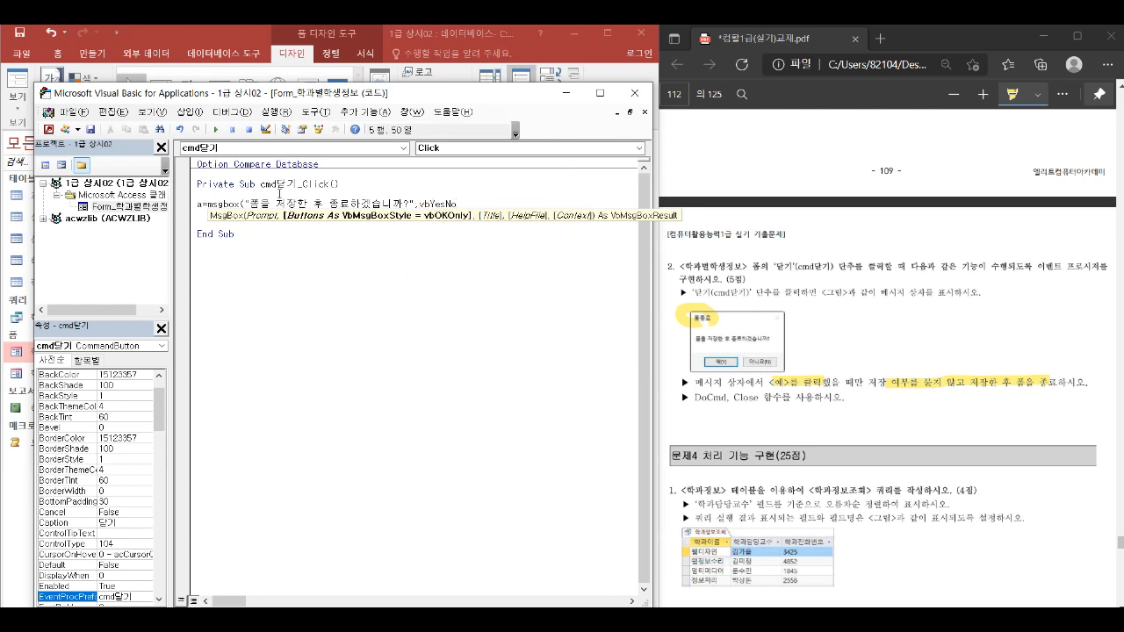
{"action": "type", "text": ", \""}
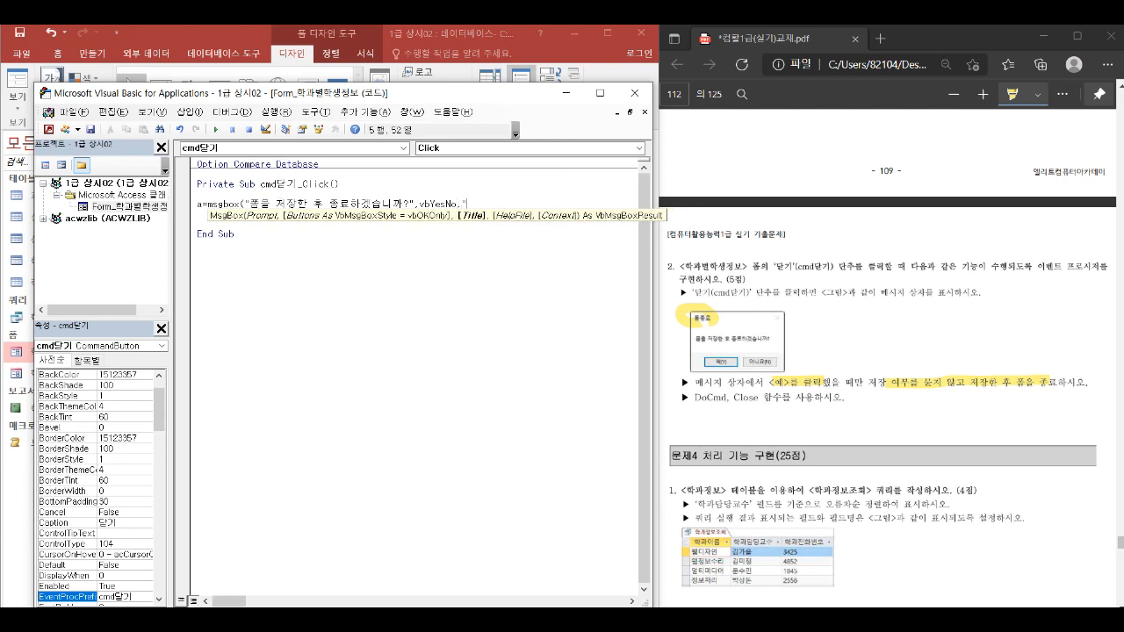
{"action": "type", "text": "폼종료\")"}
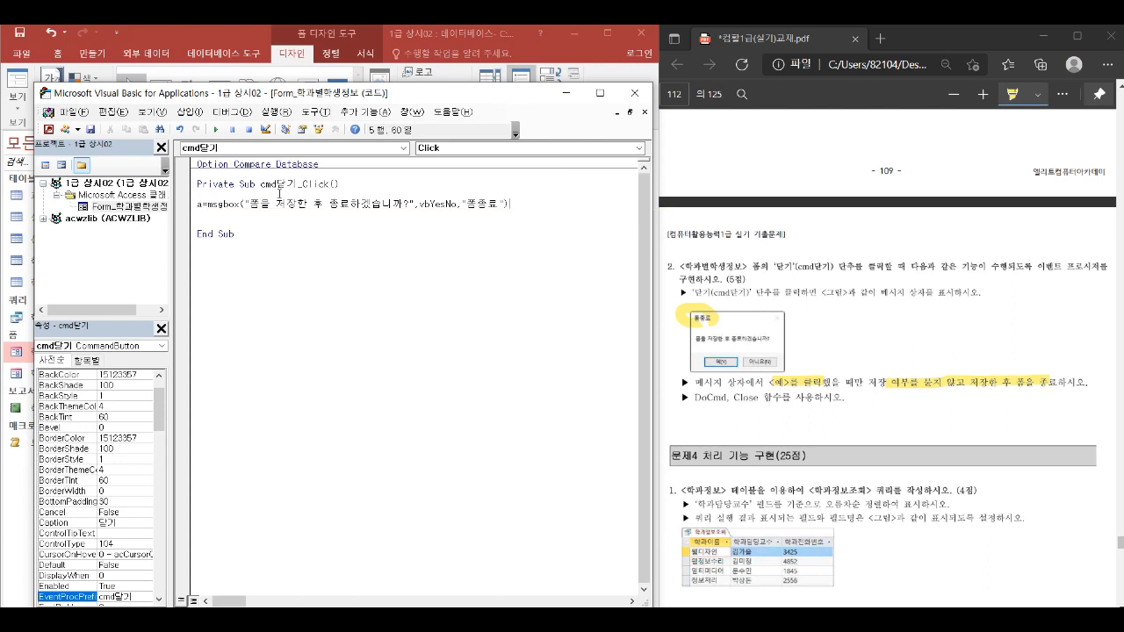
Add the condition If a = vbYes Then below the MsgBox line of the cmd닫기_Click procedure.
{"action": "key", "text": "Return"}
{"action": "key", "text": "Return"}
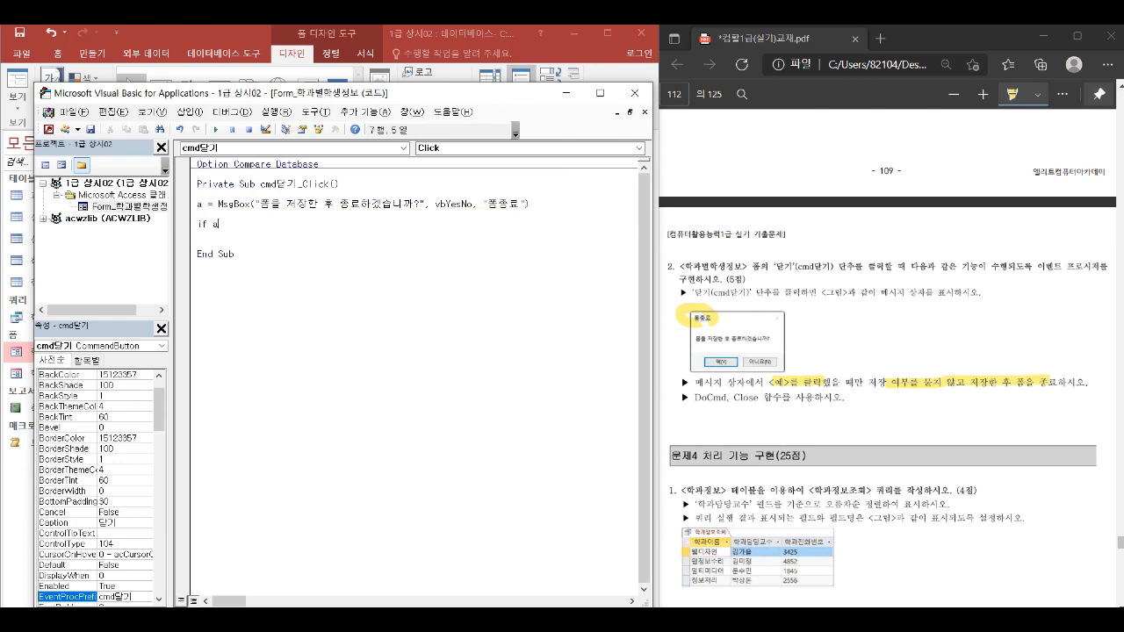
{"action": "type", "text": "if a=vbyes then"}
{"action": "key", "text": "Return"}
Write the statement DoCmd.Close acForm, "학과별학생정보", acSaveYes inside the If block.
{"action": "type", "text": "docmd."}
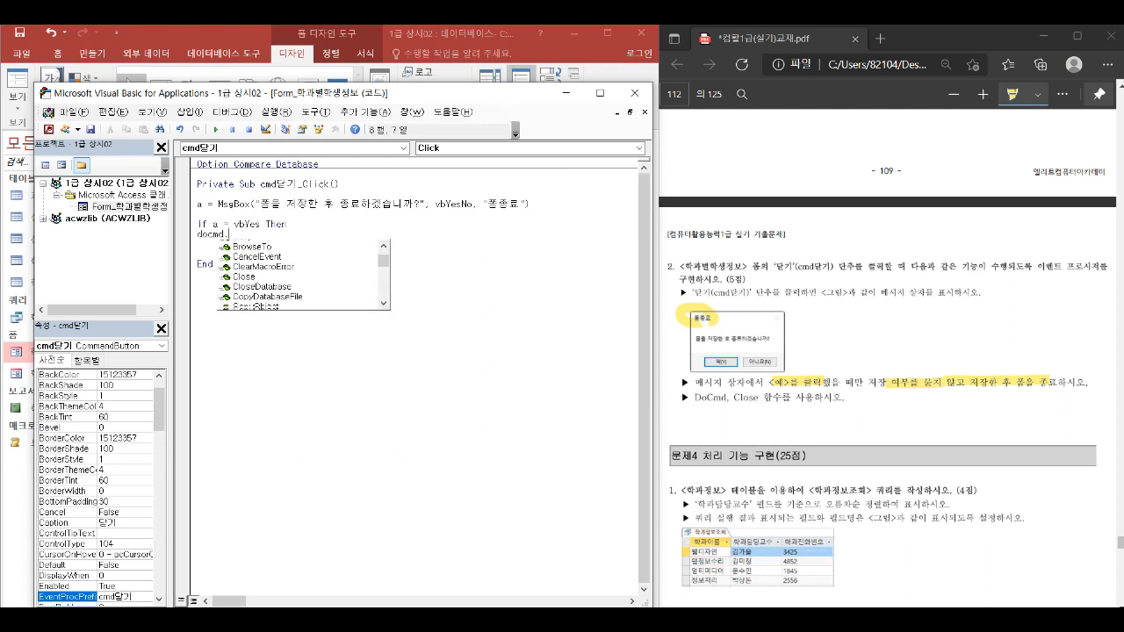
{"action": "type", "text": "clo"}
{"action": "key", "text": "Tab"}
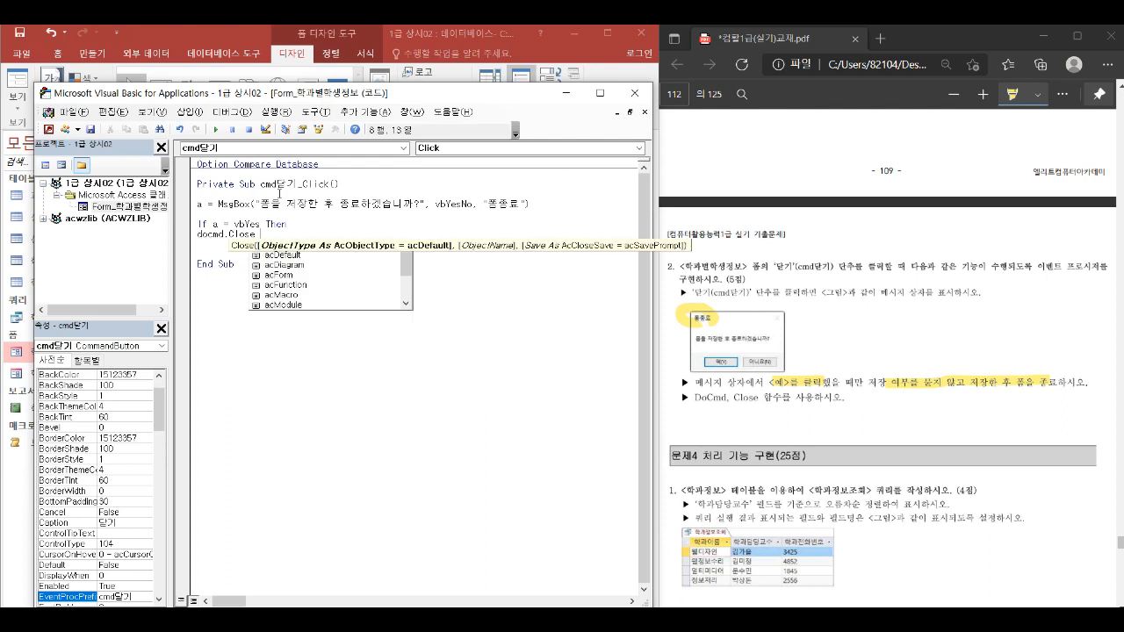
{"action": "key", "text": "Down"}
{"action": "key", "text": "Down"}
{"action": "key", "text": "Down"}
{"action": "key", "text": "Down"}
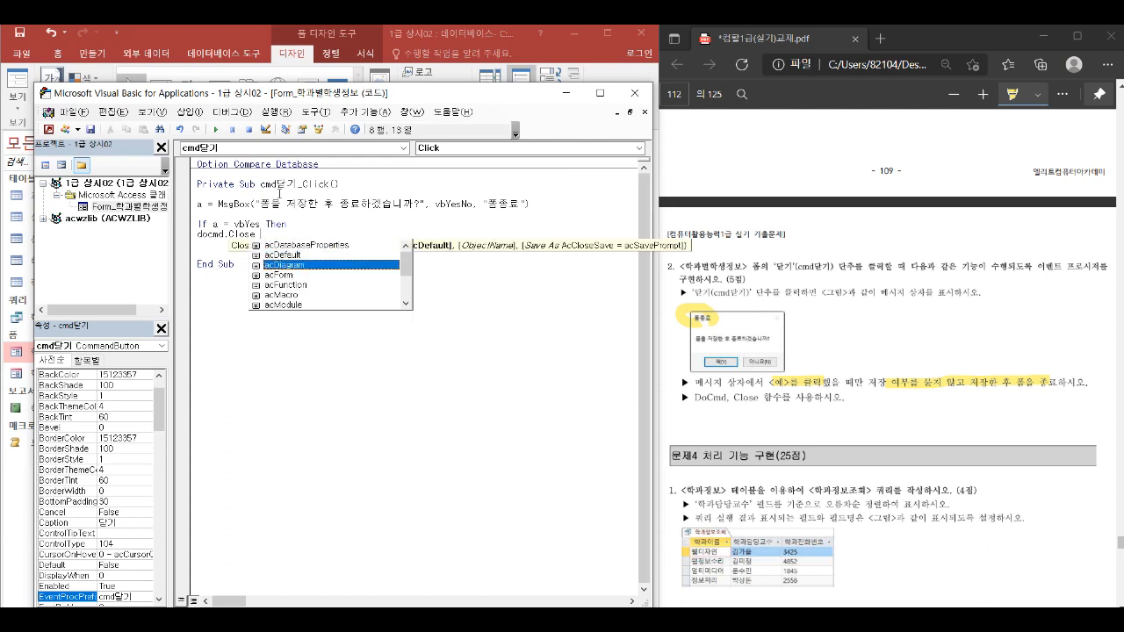
{"action": "key", "text": "Tab"}
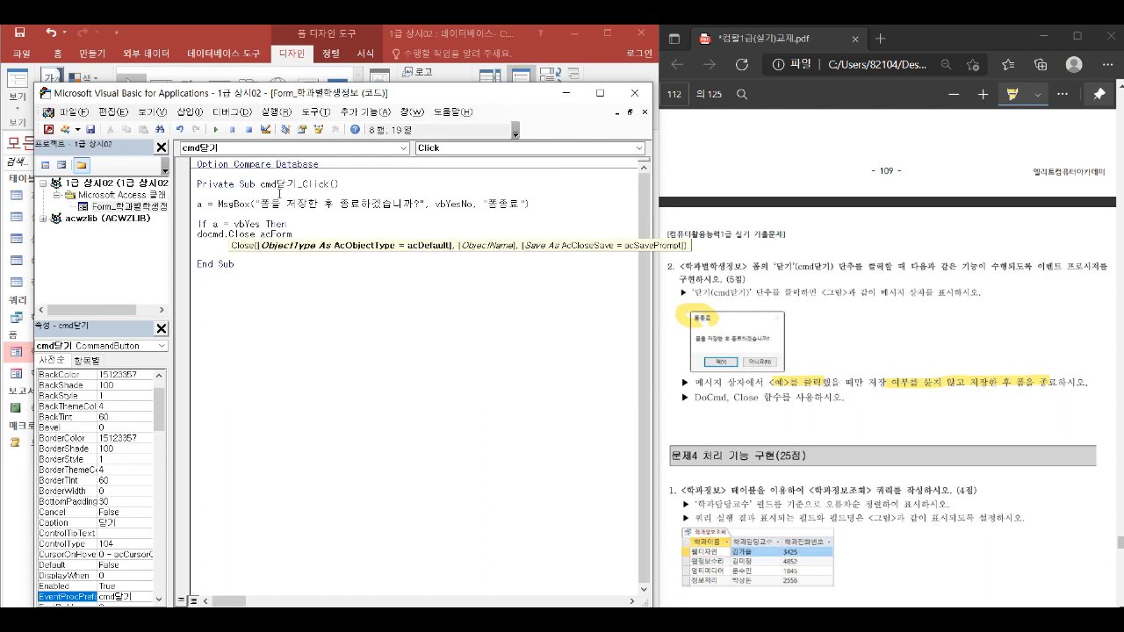
{"action": "type", "text": ","}
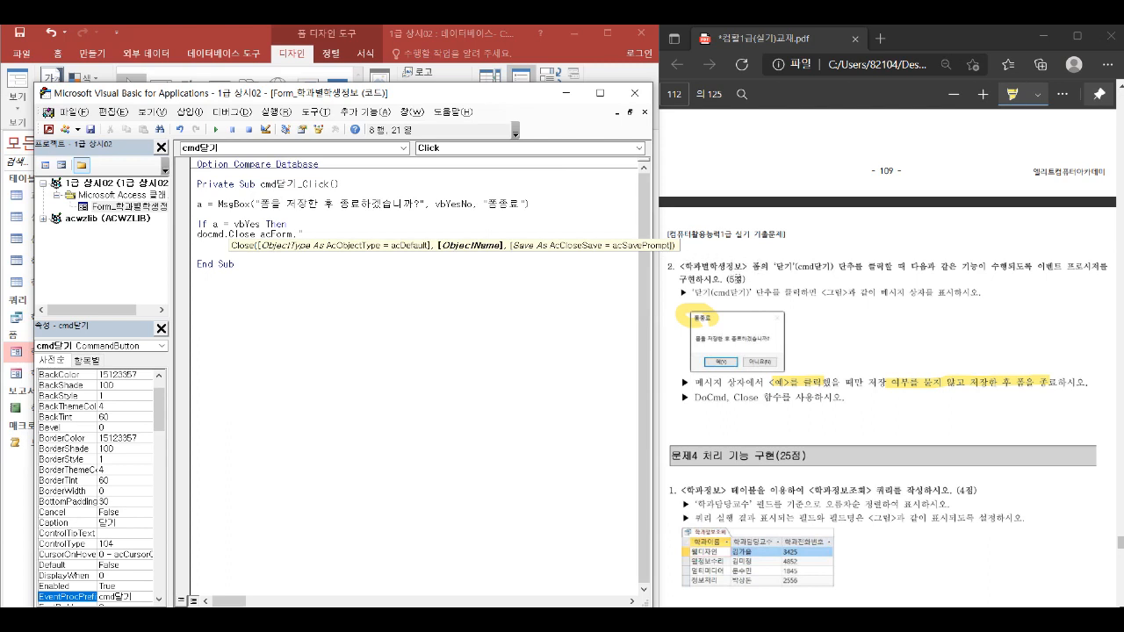
{"action": "type", "text": "\"학과별학생정보\","}
{"action": "key", "text": "Down"}
{"action": "key", "text": "Down"}
{"action": "key", "text": "Down"}
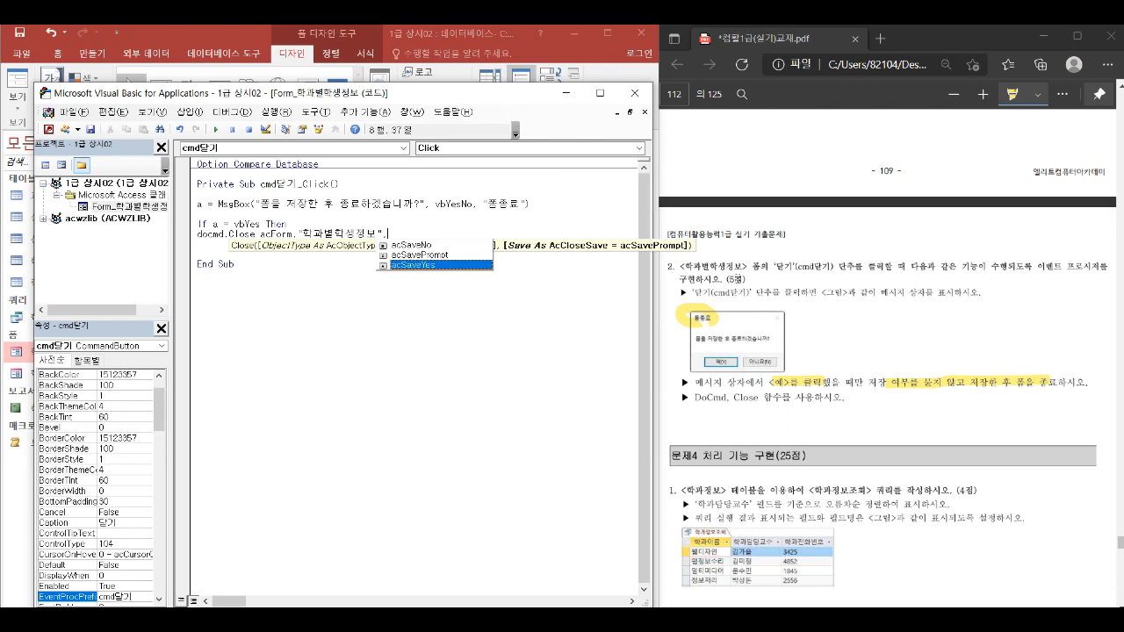
{"action": "key", "text": "Tab"}
Finish the condition with End If and close the Visual Basic editor.
{"action": "key", "text": "Return"}
{"action": "type", "text": "endi"}
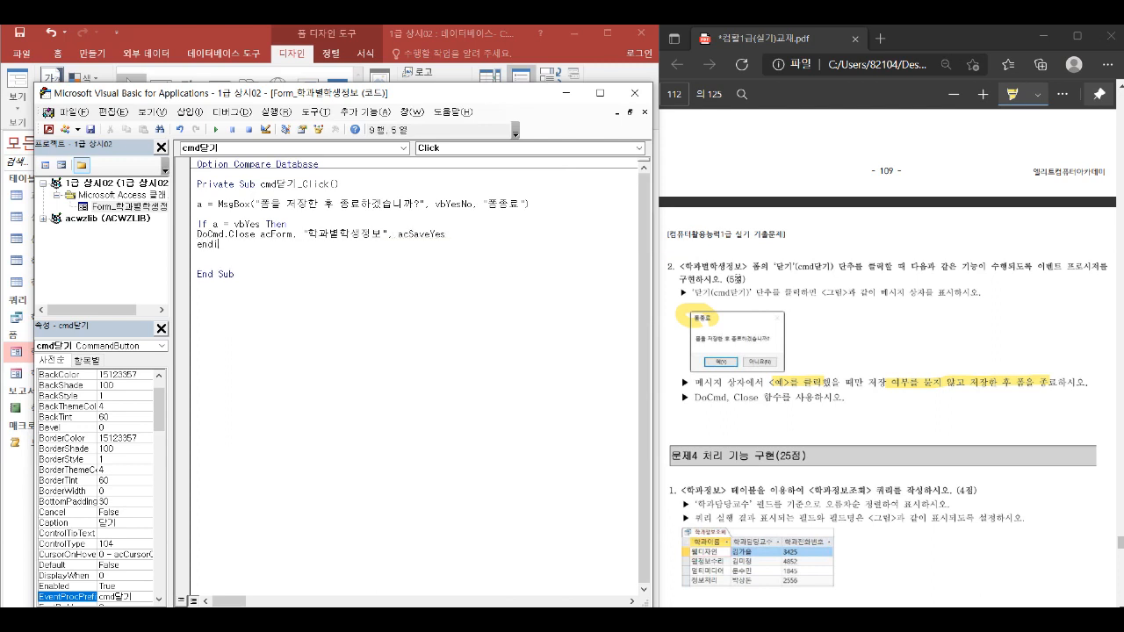
{"action": "type", "text": "f"}
{"action": "key", "text": "Return"}
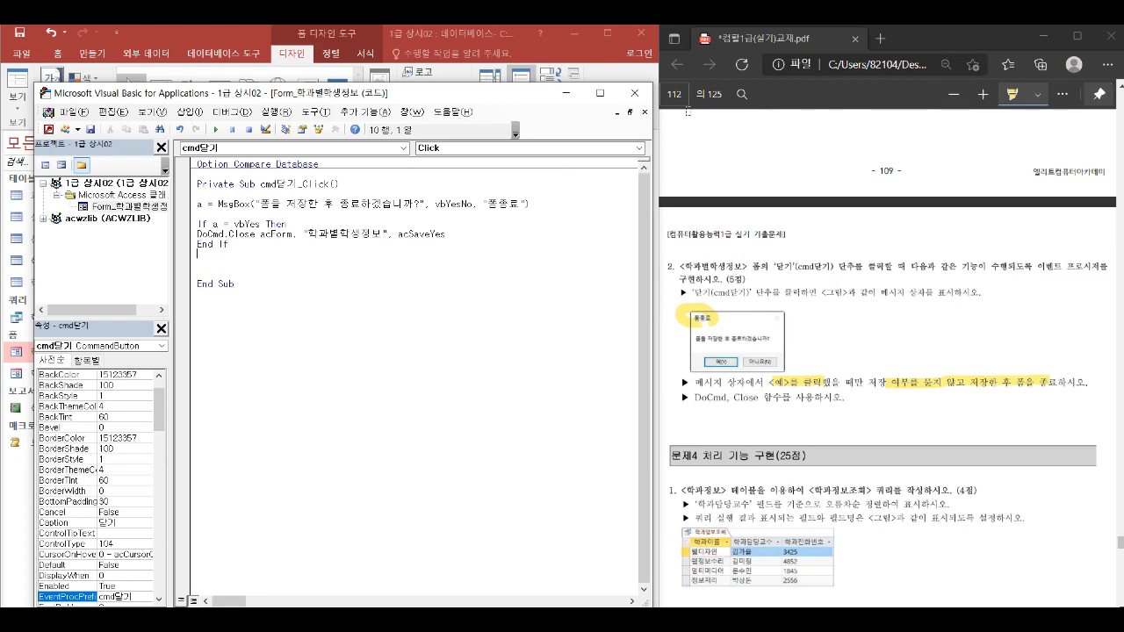
{"action": "left_click", "coordinate": [634, 94]}
Show the 학과별학생정보 form in Form view and test its 닫기 button, answering 예 in the message box.
{"action": "right_click", "coordinate": [170, 144]}
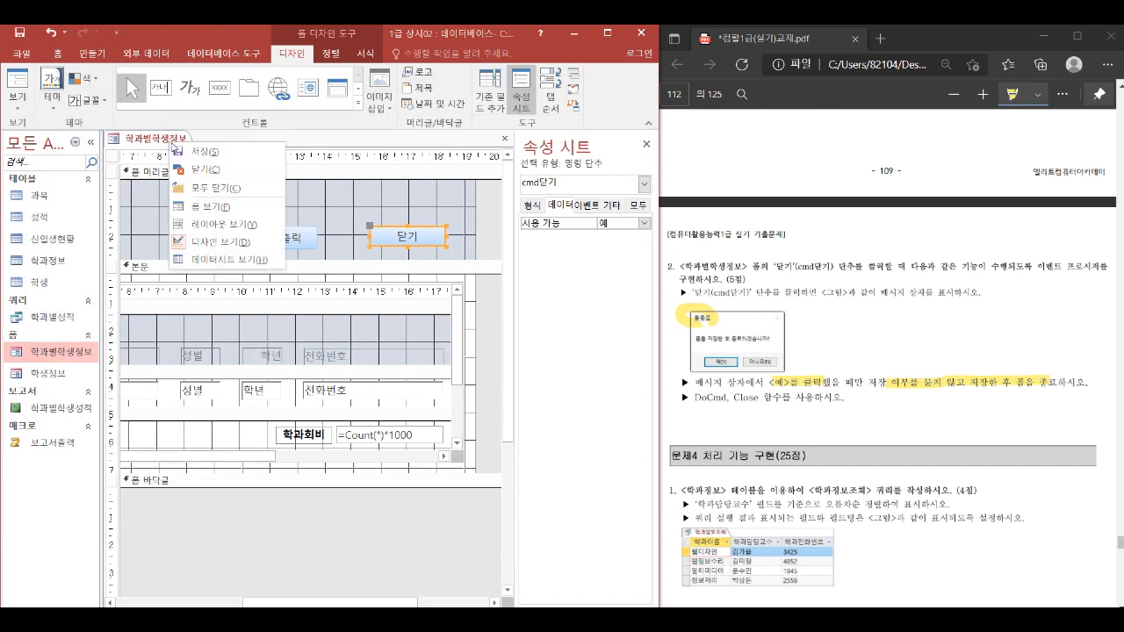
{"action": "left_click", "coordinate": [216, 207]}
{"action": "left_click", "coordinate": [554, 205]}
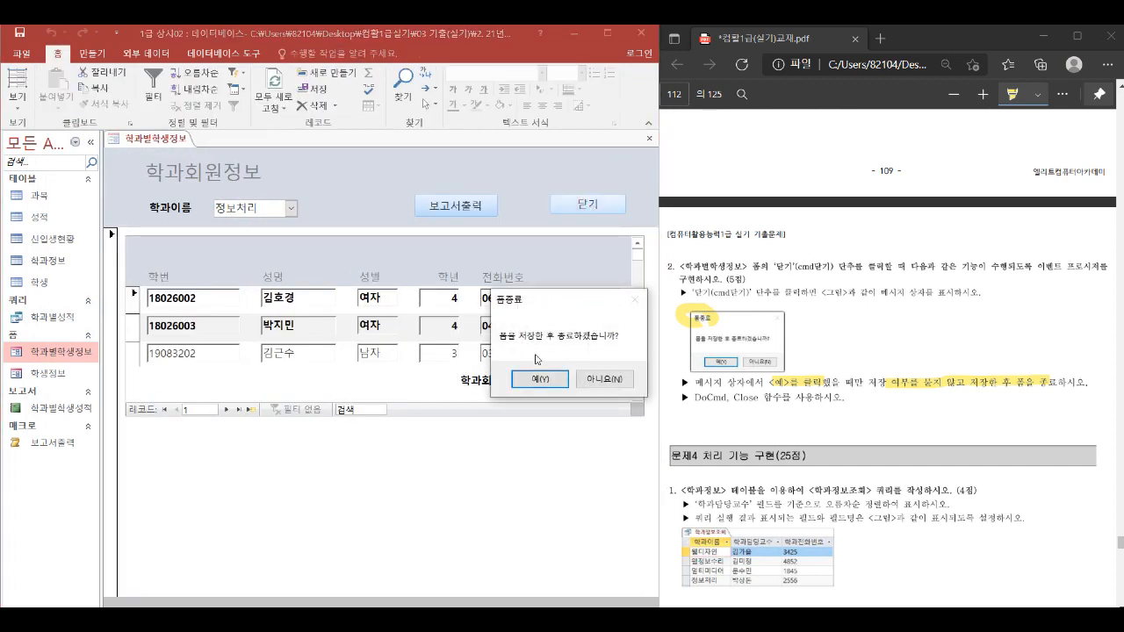
{"action": "left_click", "coordinate": [540, 379]}
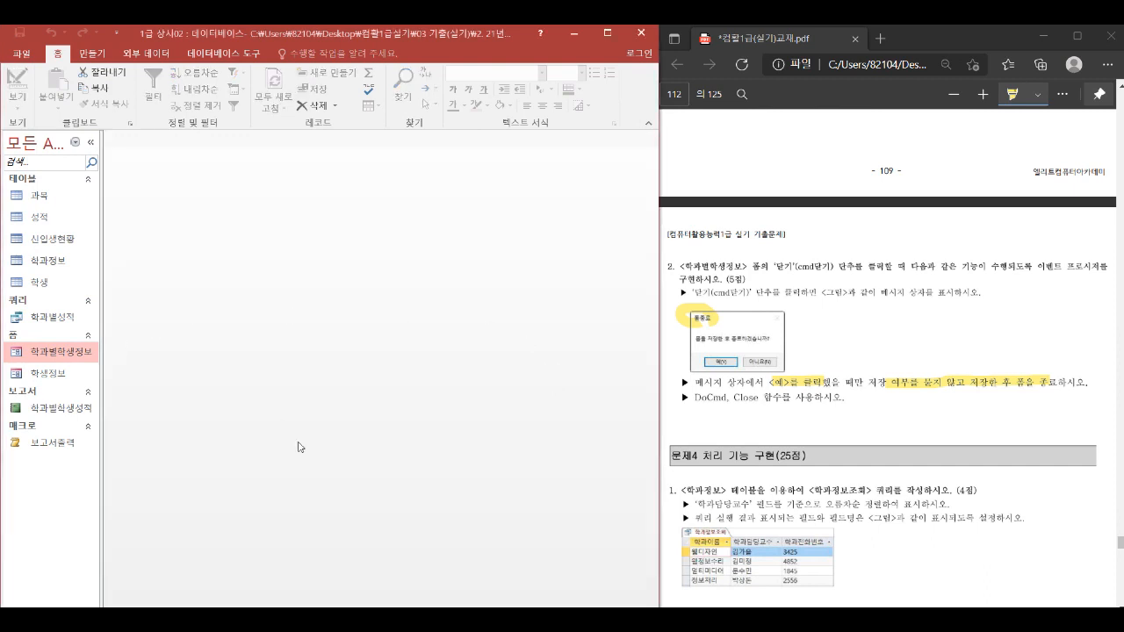
Go to 문제4 in the exam text and create a new query in Design view based on the 학과정보 table.
{"action": "left_click", "coordinate": [827, 420]}
{"action": "scroll", "coordinate": [827, 420], "scroll_direction": "down", "scroll_amount": 4}
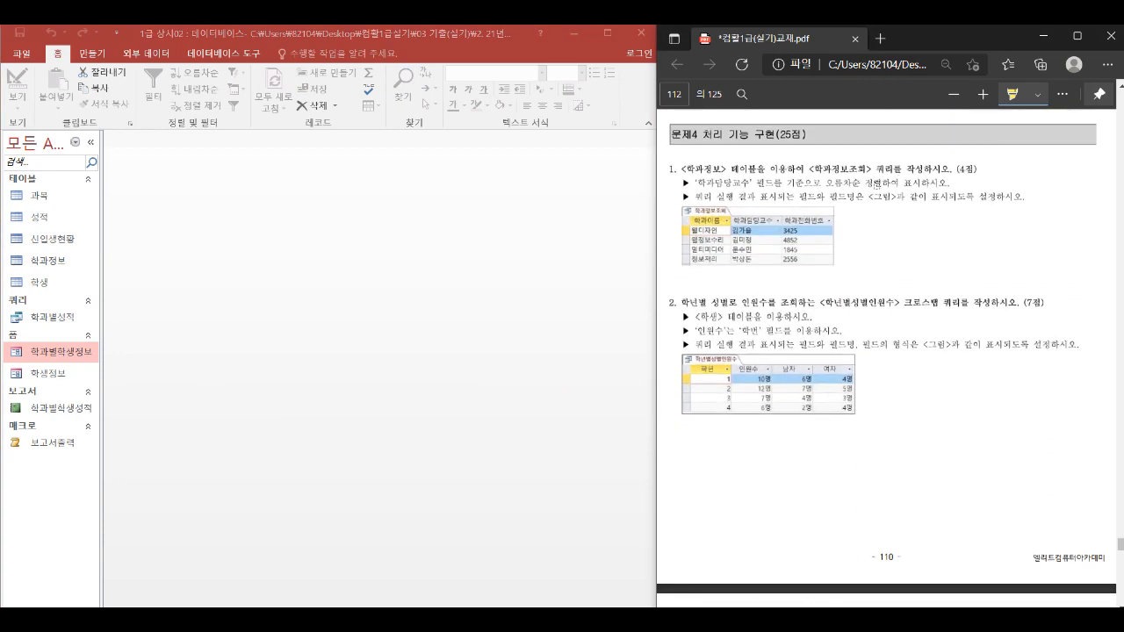
{"action": "left_click", "coordinate": [92, 53]}
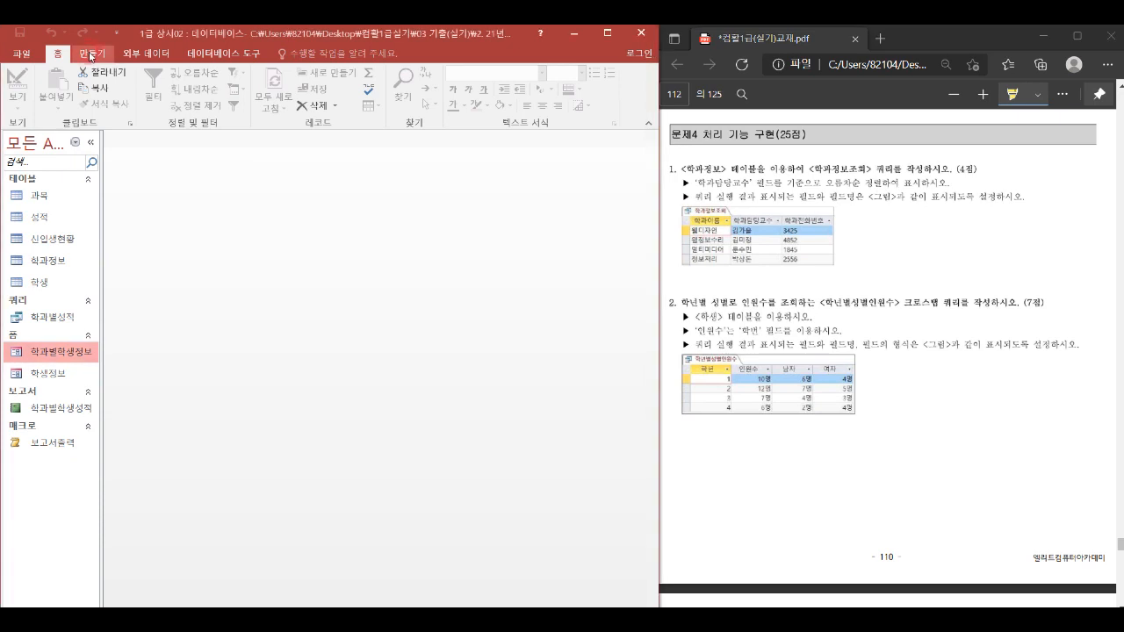
{"action": "left_click", "coordinate": [223, 101]}
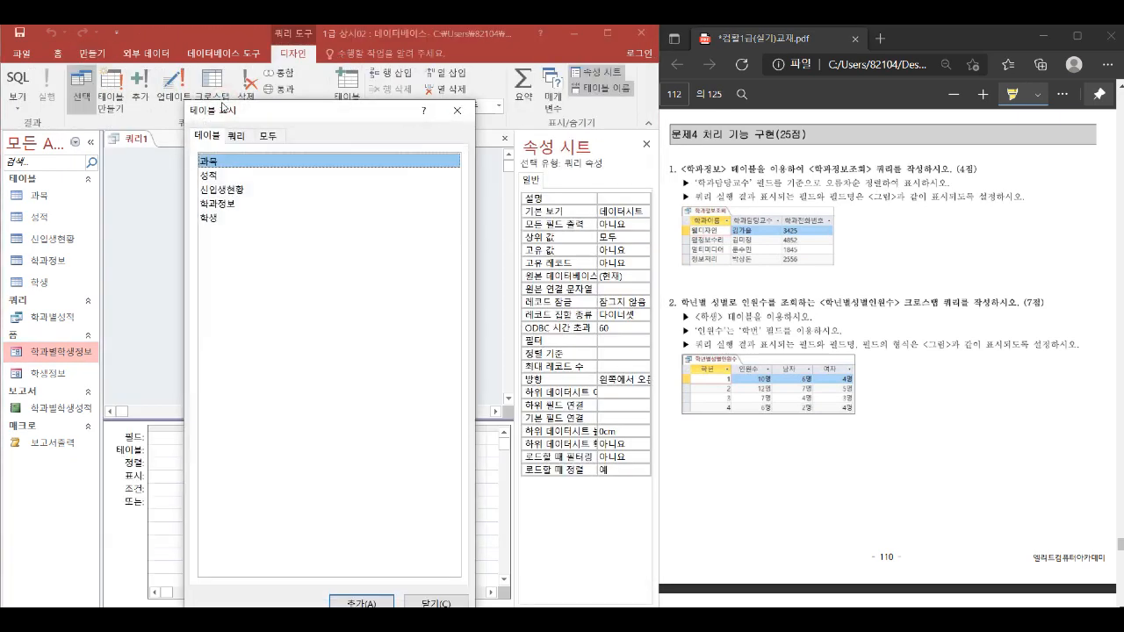
{"action": "double_click", "coordinate": [230, 209]}
{"action": "left_click", "coordinate": [456, 110]}
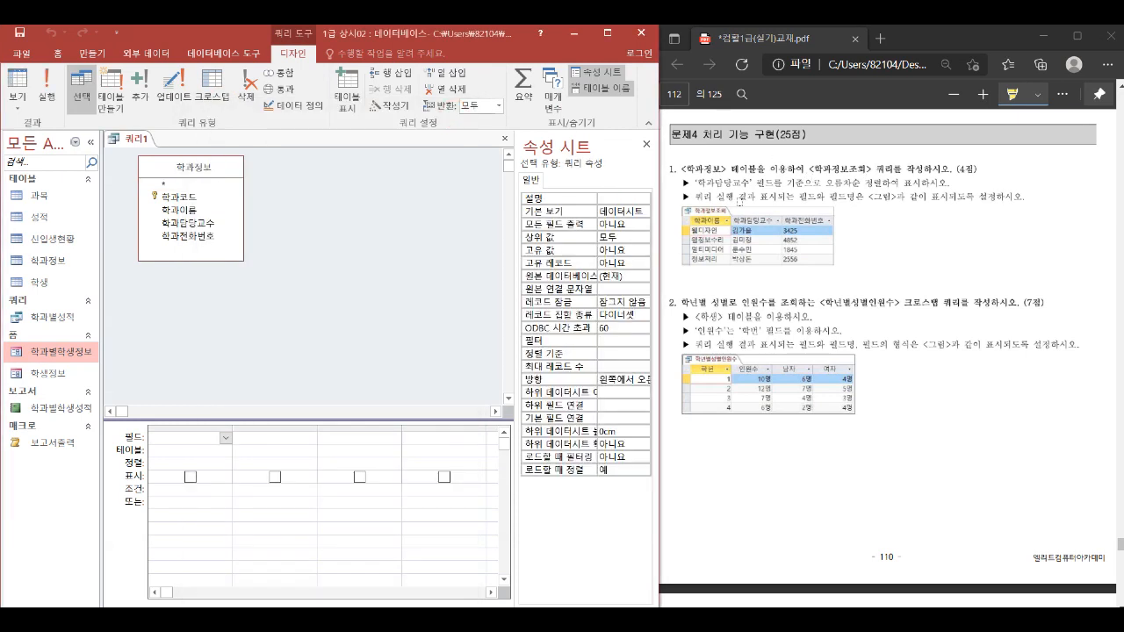
Add the 학과이름, 학과담당교수 and 학과전화번호 fields to the query.
{"action": "double_click", "coordinate": [180, 210]}
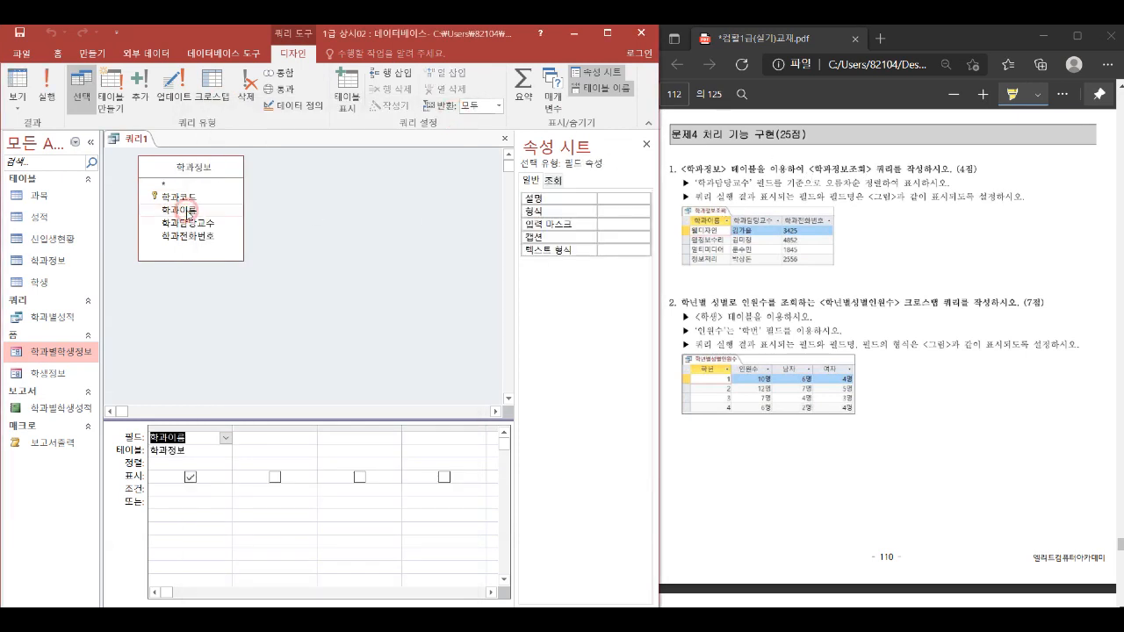
{"action": "double_click", "coordinate": [195, 224]}
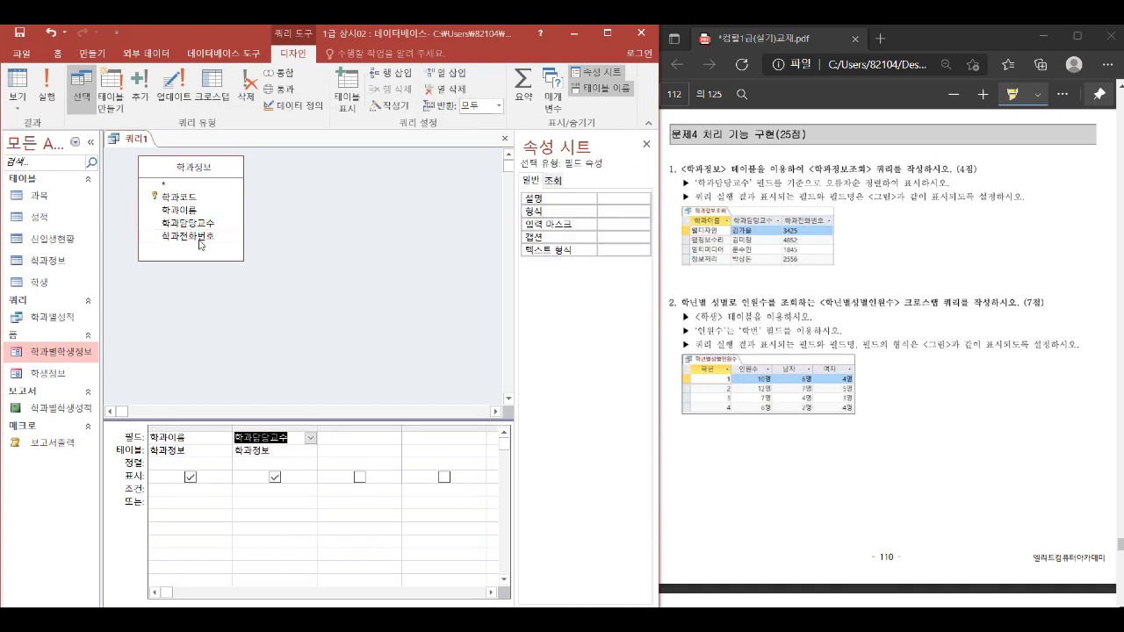
{"action": "double_click", "coordinate": [199, 236]}
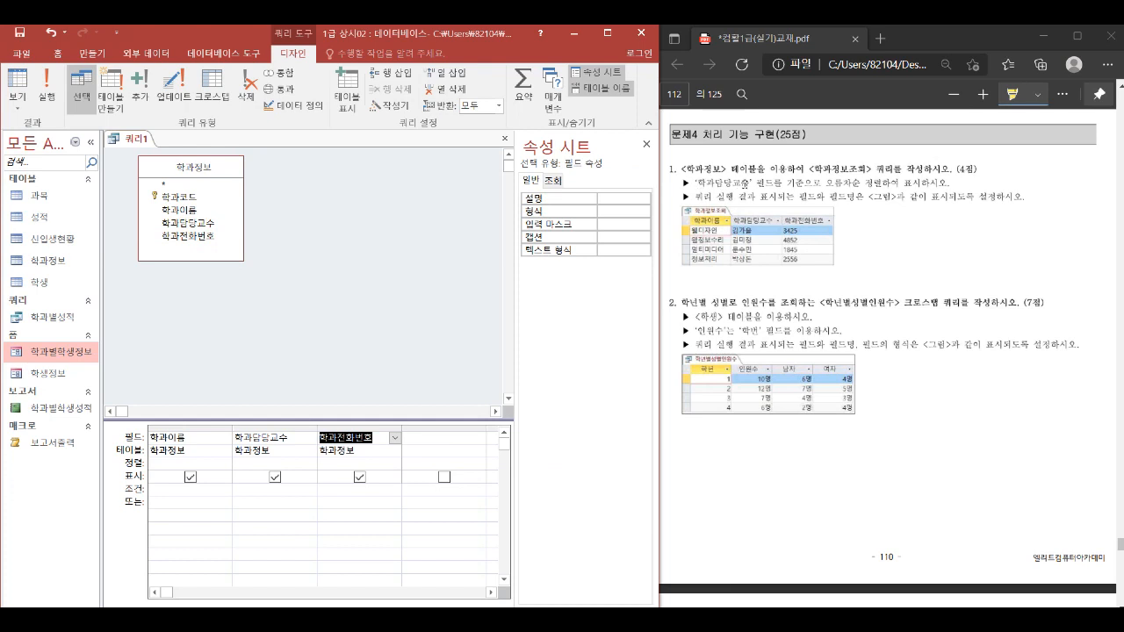
Sort the query by 학과담당교수 in ascending order (오름차순) and run it.
{"action": "left_click", "coordinate": [240, 461]}
{"action": "left_click", "coordinate": [310, 463]}
{"action": "left_click", "coordinate": [276, 476]}
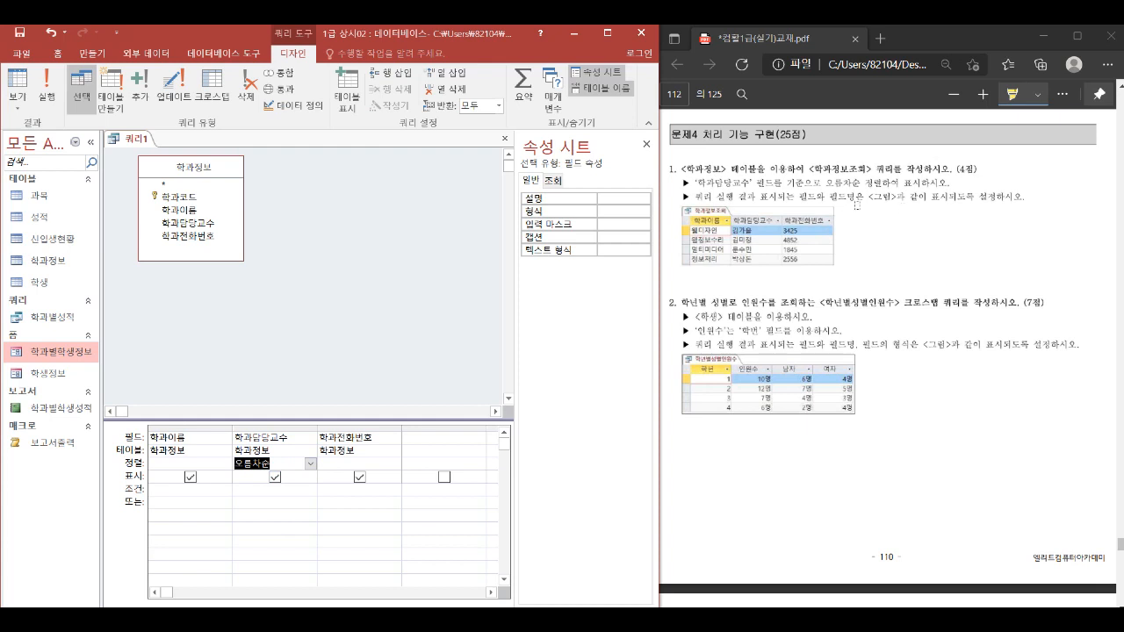
{"action": "left_click", "coordinate": [47, 90]}
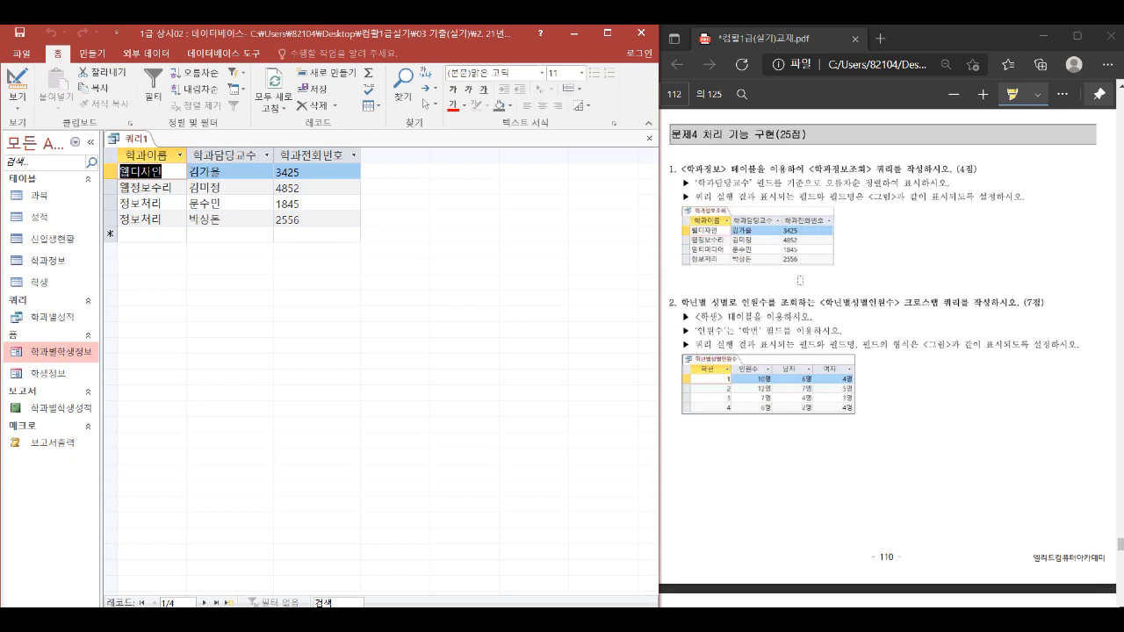
Close the query and save it as 학과정보조회.
{"action": "right_click", "coordinate": [138, 138]}
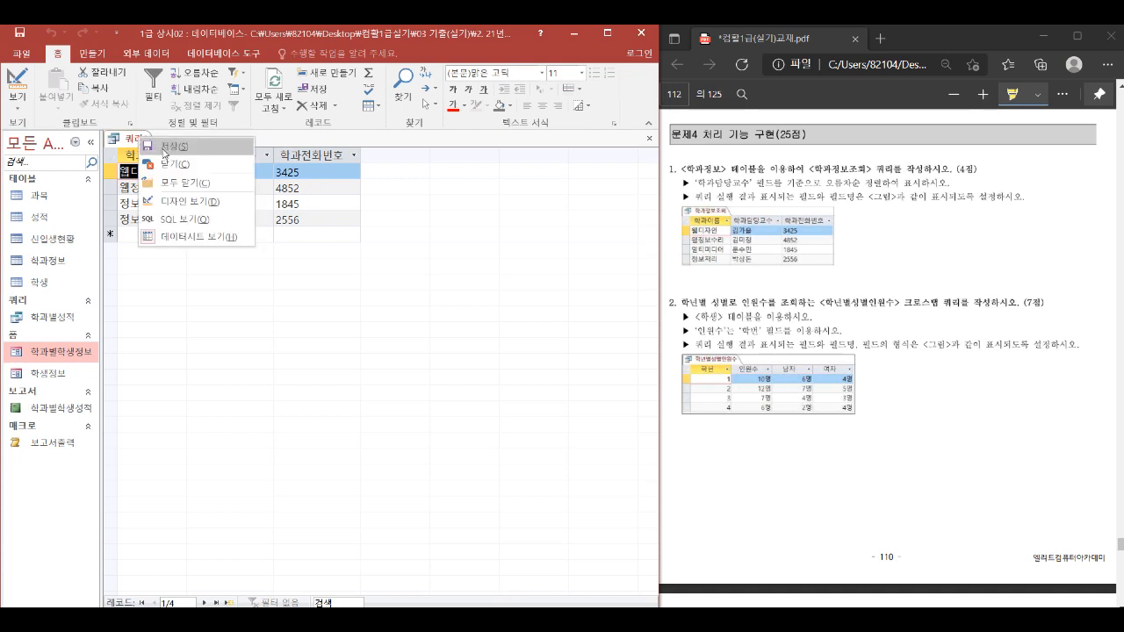
{"action": "left_click", "coordinate": [168, 164]}
{"action": "left_click", "coordinate": [497, 372]}
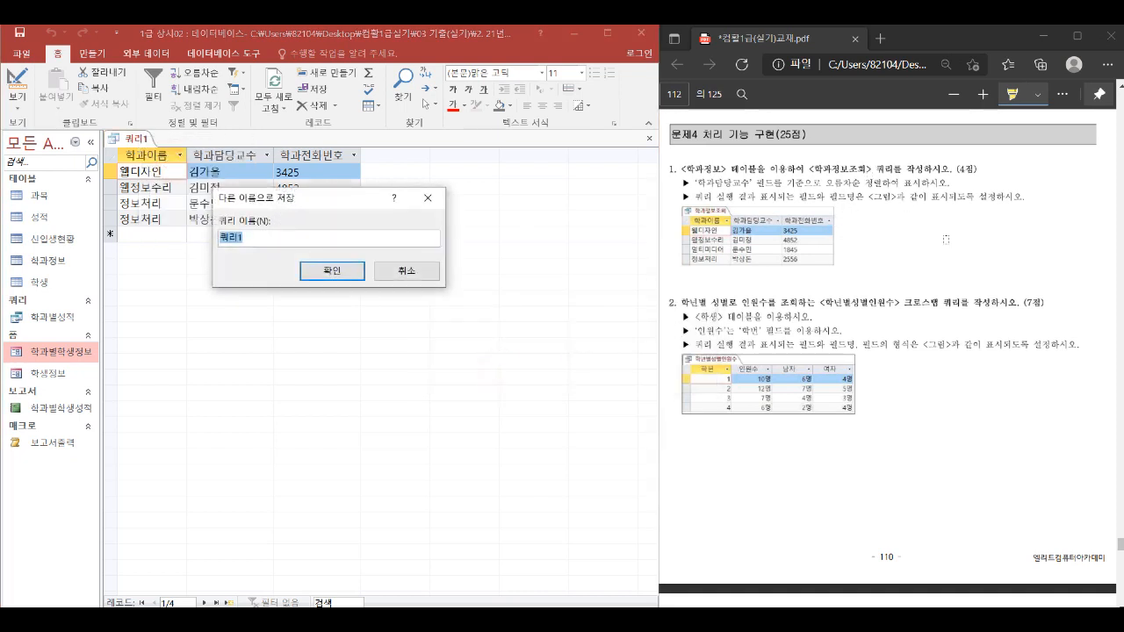
{"action": "type", "text": "학과정보조회"}
{"action": "key", "text": "Return"}
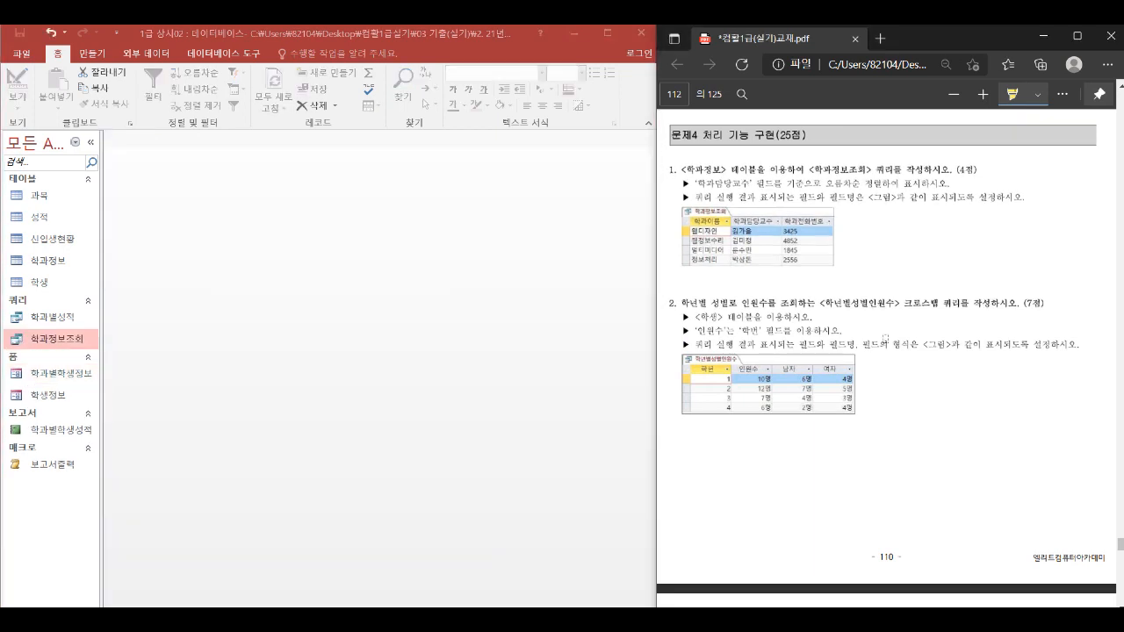
Highlight the crosstab and <학생> table requirements of question 2 in the exam text, and create a new query based on the 학생 table.
{"action": "left_click_drag", "start_coordinate": [904, 303], "coordinate": [955, 304]}
{"action": "left_click_drag", "start_coordinate": [694, 317], "coordinate": [727, 318]}
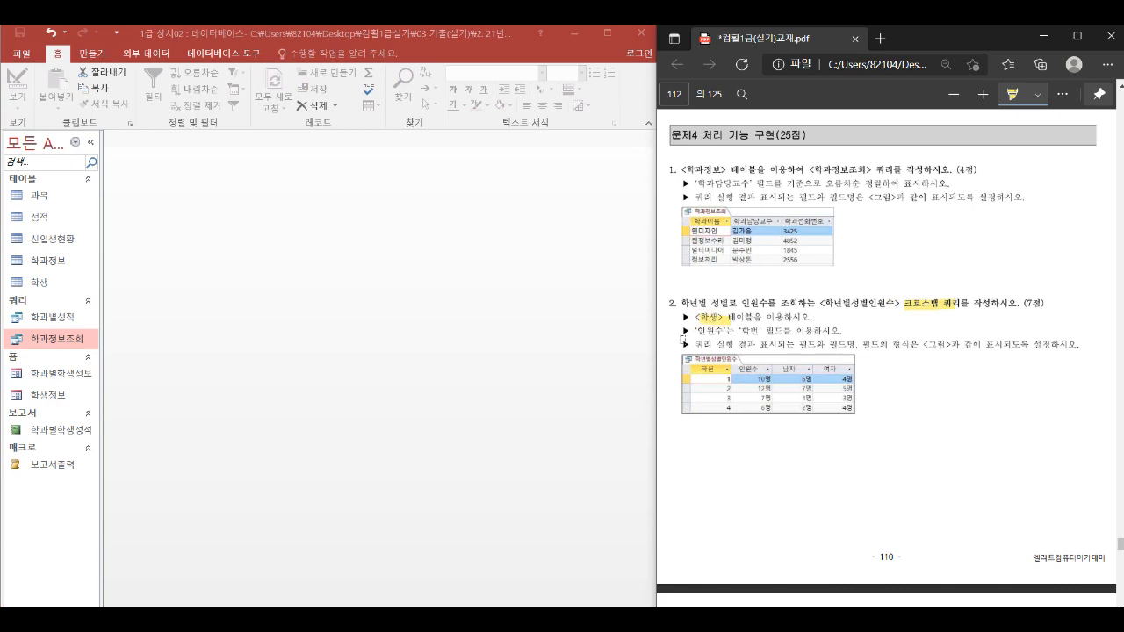
{"action": "left_click", "coordinate": [114, 55]}
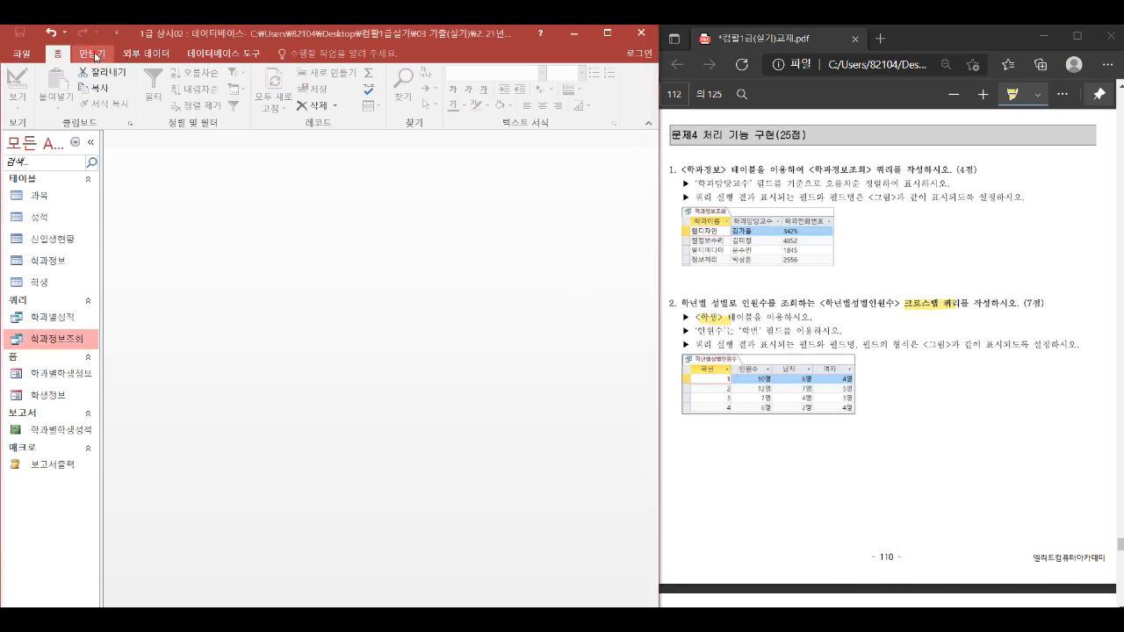
{"action": "left_click", "coordinate": [92, 52]}
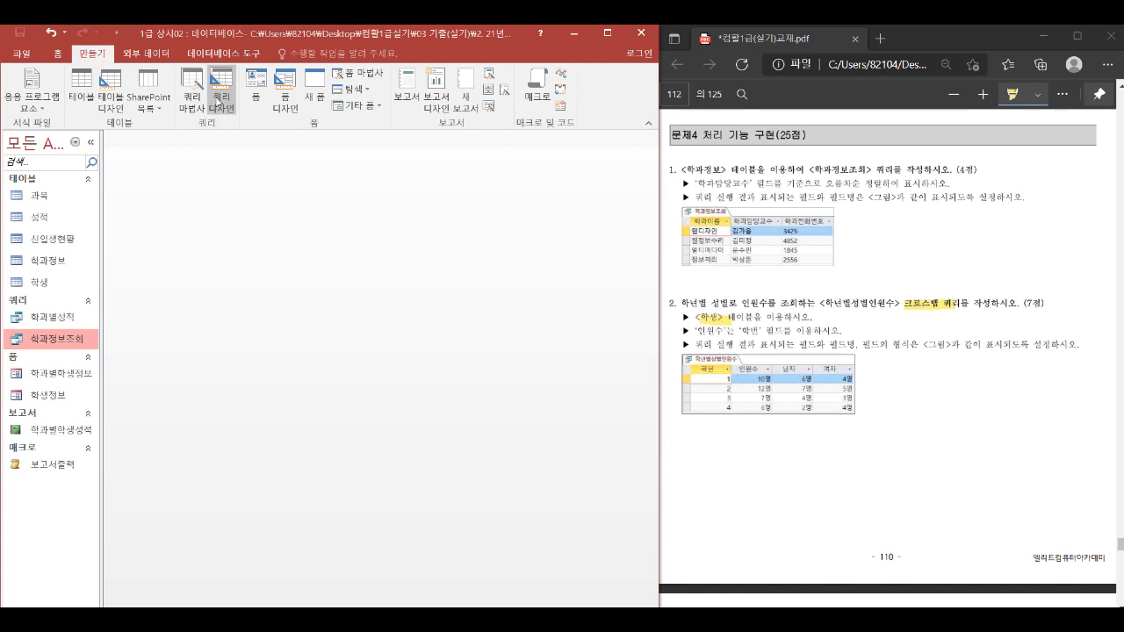
{"action": "left_click", "coordinate": [217, 99]}
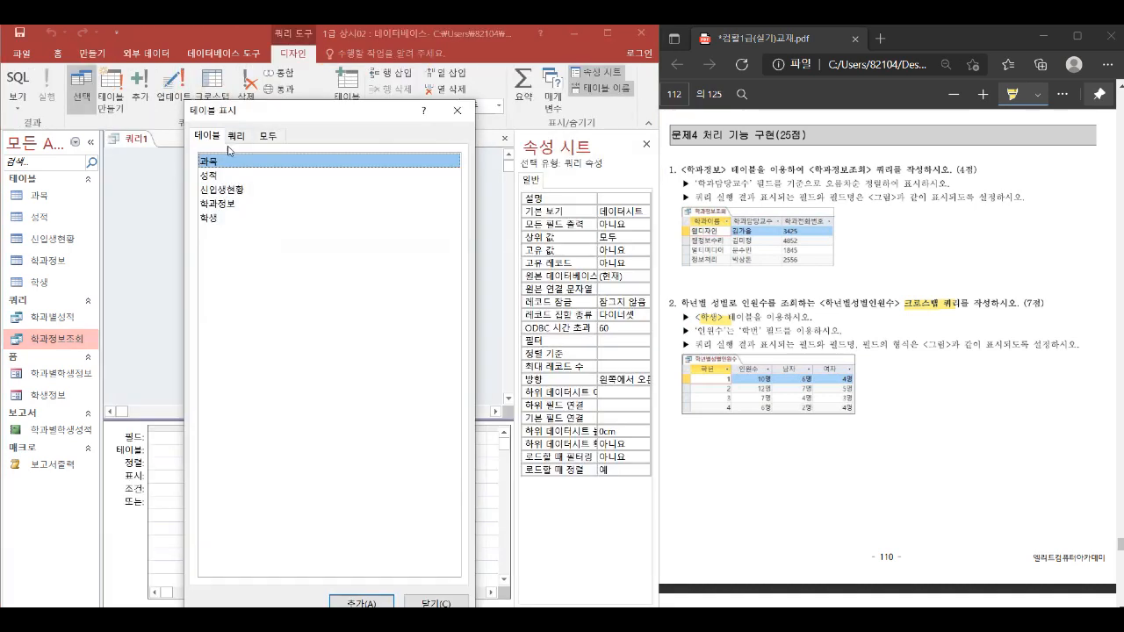
{"action": "double_click", "coordinate": [220, 218]}
{"action": "left_click", "coordinate": [456, 112]}
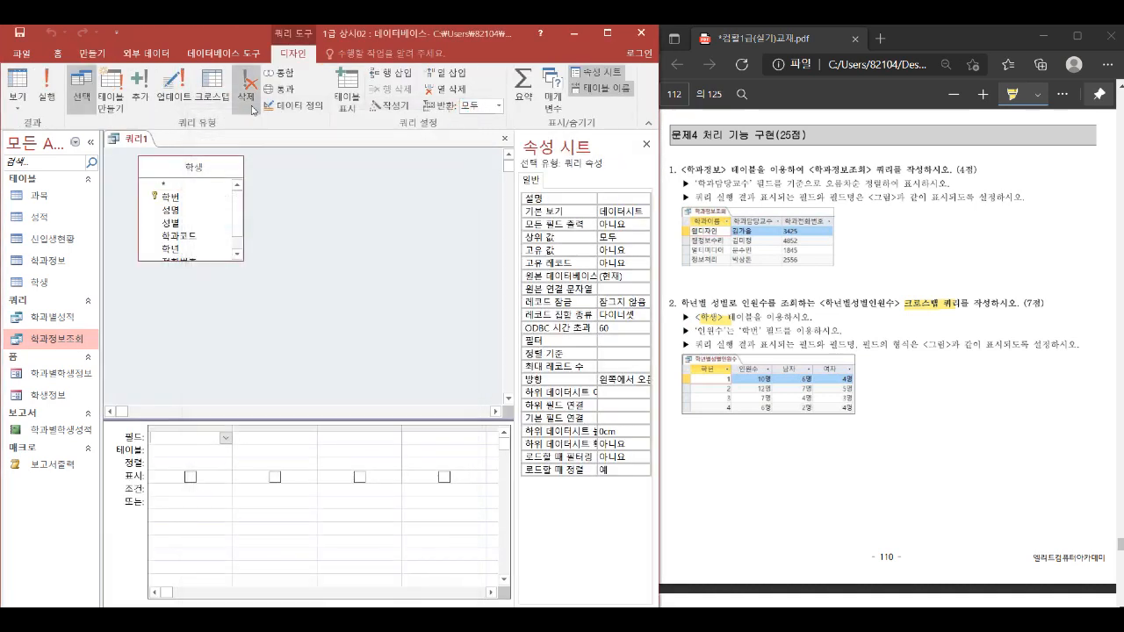
Change the query to a crosstab query and add 학년 as its row heading (행 머리글).
{"action": "left_click", "coordinate": [215, 87]}
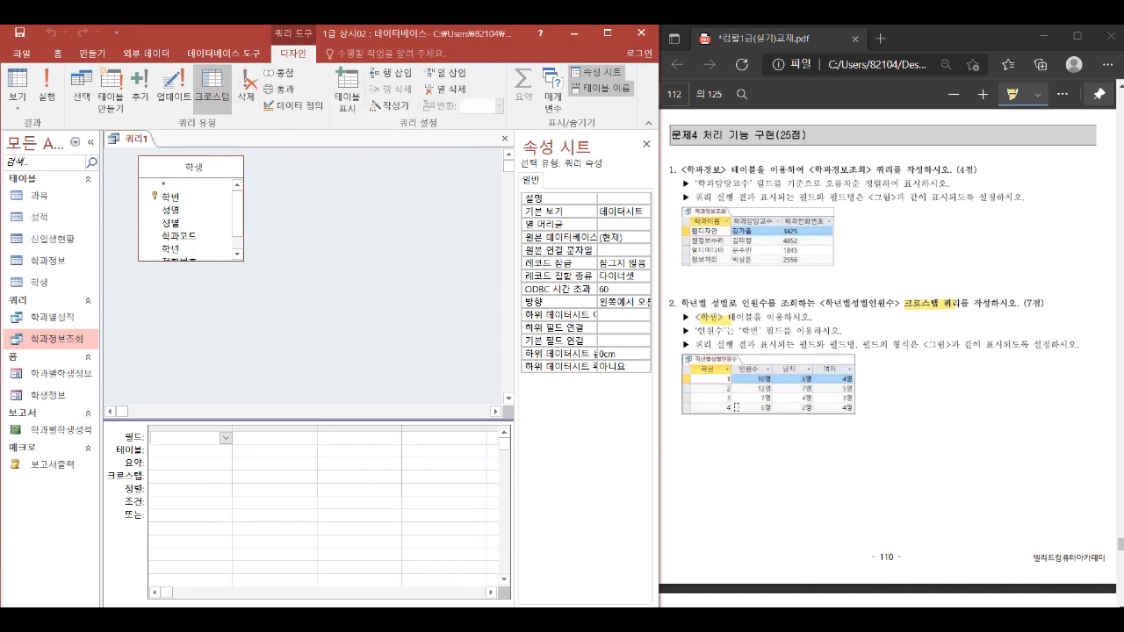
{"action": "double_click", "coordinate": [177, 250]}
{"action": "left_click", "coordinate": [226, 476]}
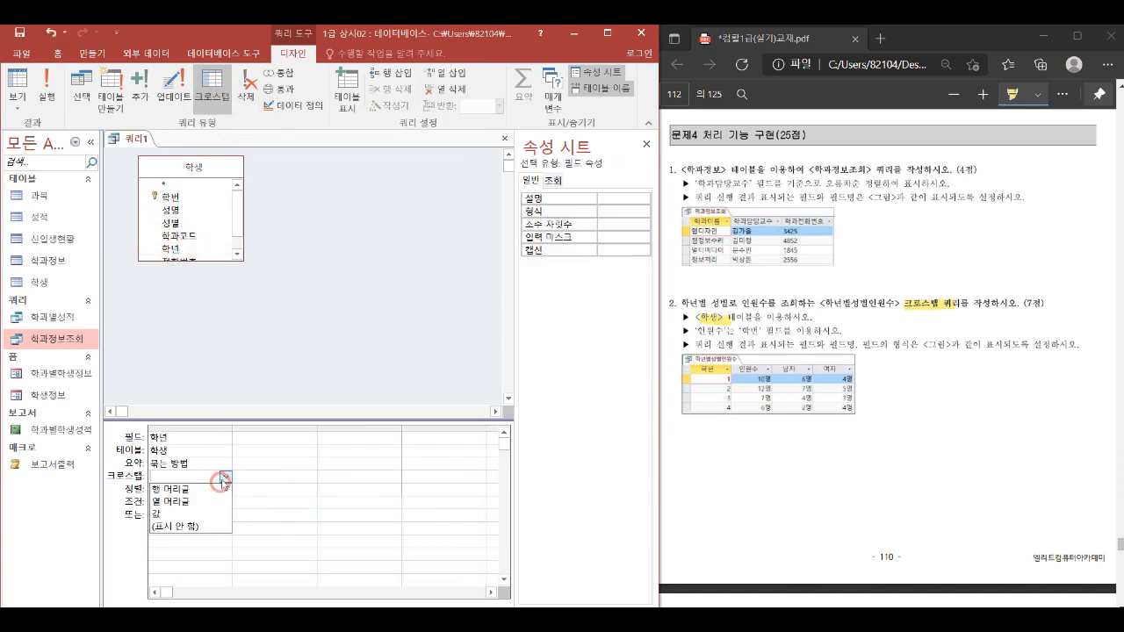
{"action": "left_click", "coordinate": [210, 490]}
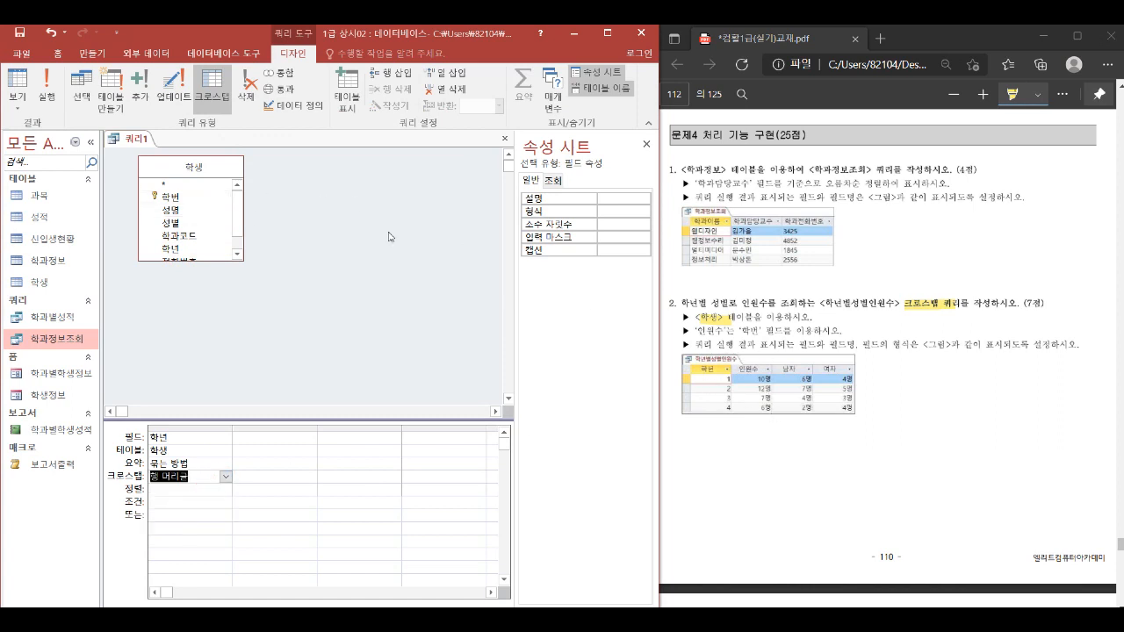
Highlight the 인원수 requirement in the exam text, and add 학번 as a row heading (행 머리글) summarized by 개수 and named 인원수.
{"action": "left_click_drag", "start_coordinate": [690, 331], "coordinate": [790, 332]}
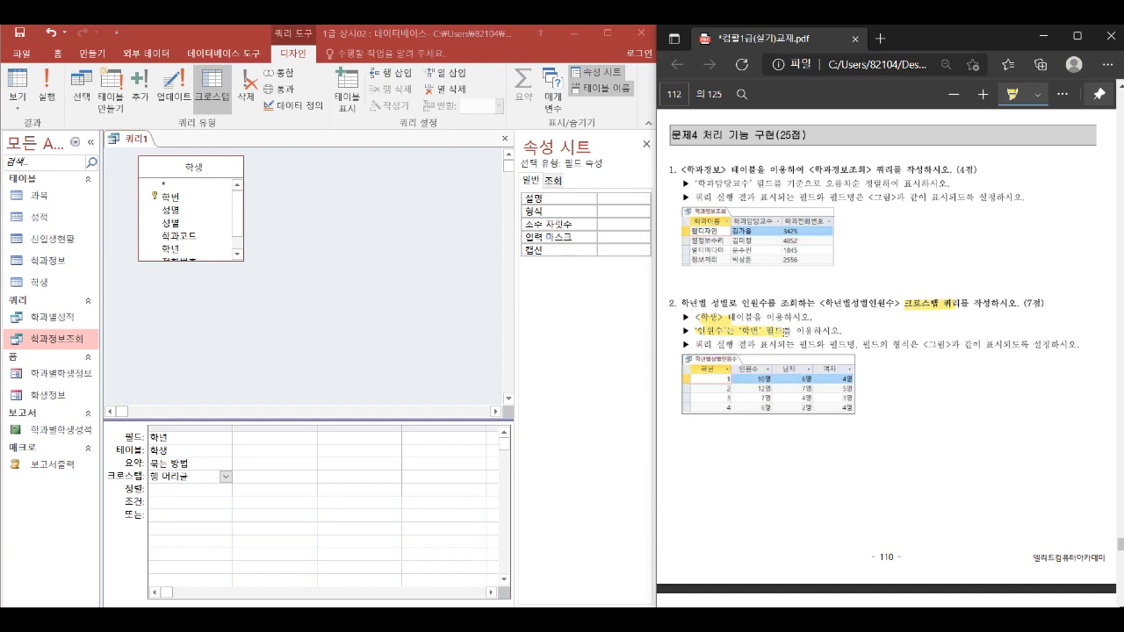
{"action": "left_click_drag", "start_coordinate": [211, 196], "coordinate": [276, 439]}
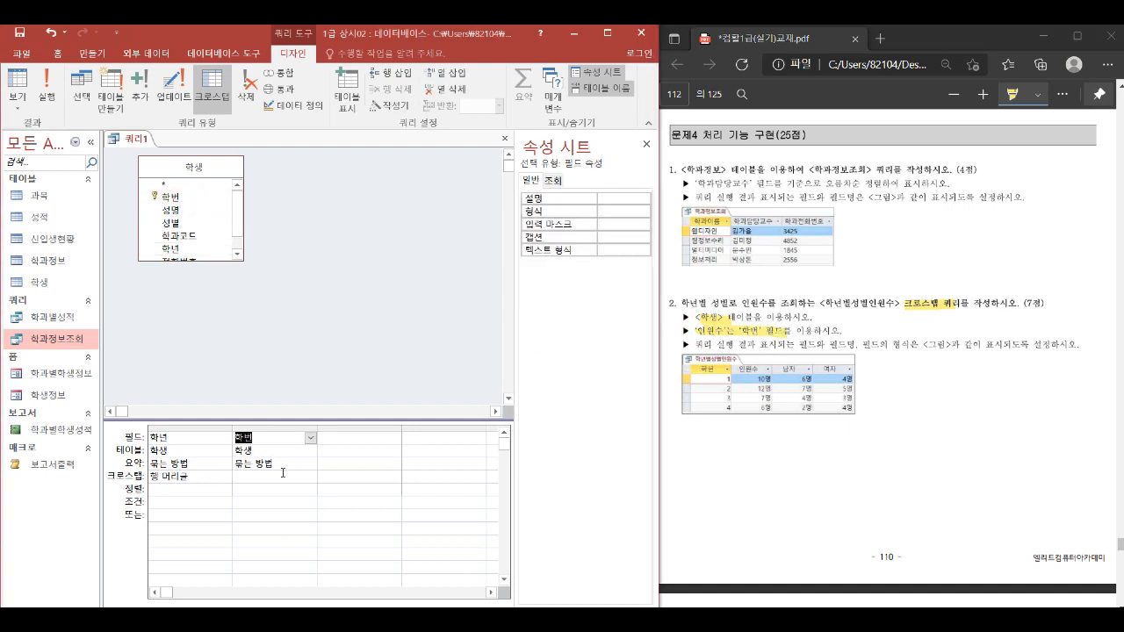
{"action": "left_click", "coordinate": [291, 476]}
{"action": "left_click", "coordinate": [311, 475]}
{"action": "left_click", "coordinate": [301, 499]}
{"action": "left_click", "coordinate": [310, 462]}
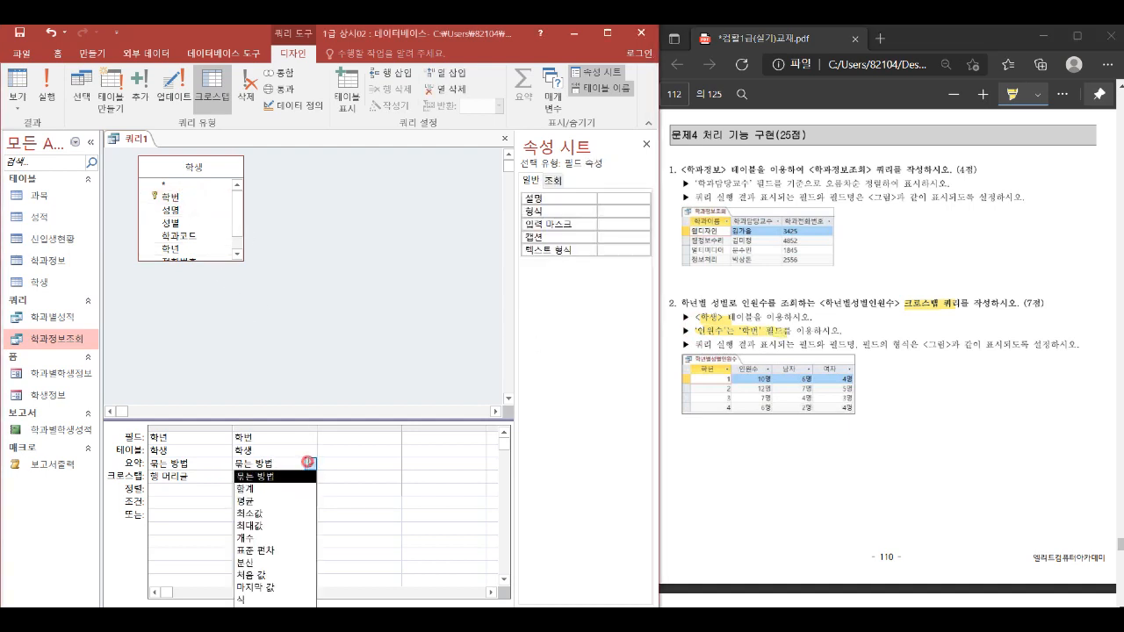
{"action": "left_click", "coordinate": [274, 538]}
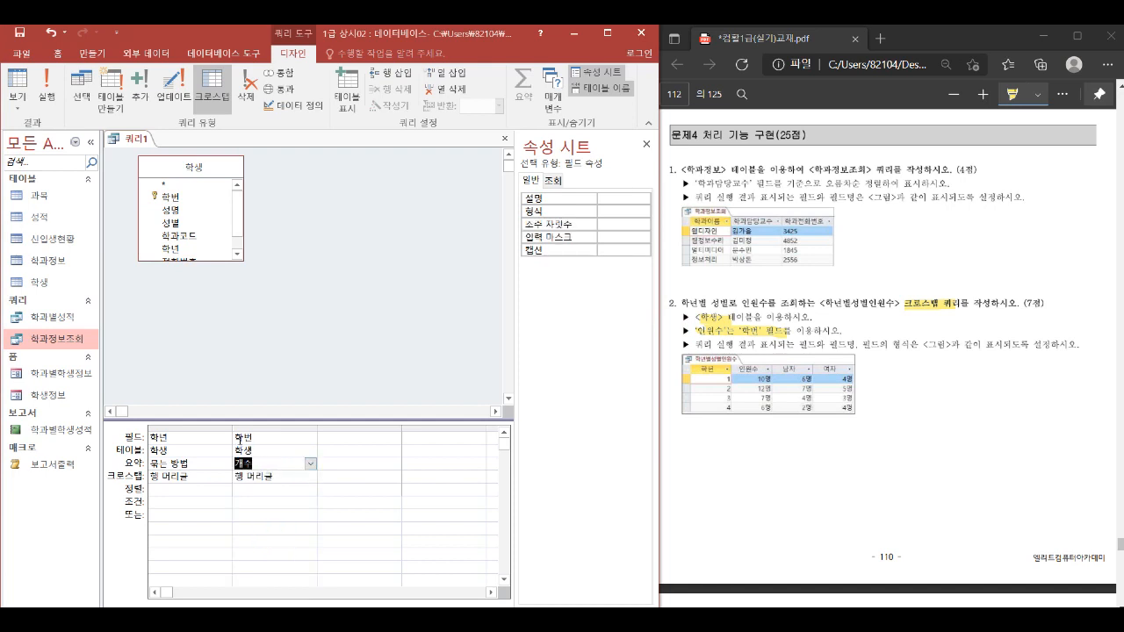
{"action": "left_click", "coordinate": [239, 436]}
{"action": "type", "text": "인원수:"}
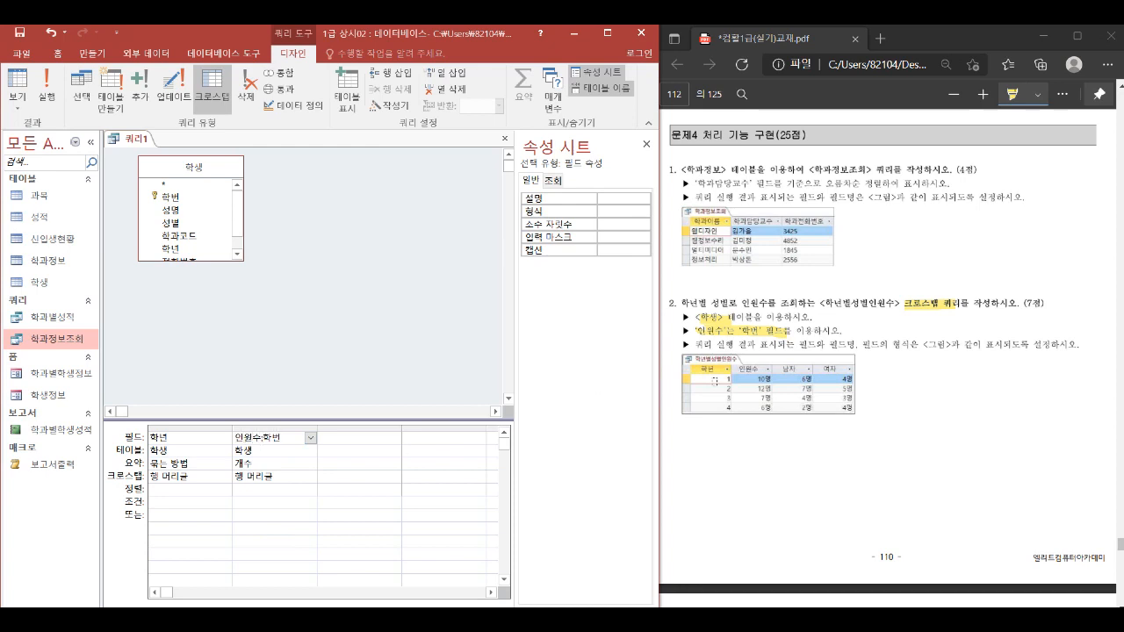
Add 성별 to the crosstab query as its column heading (열 머리글).
{"action": "double_click", "coordinate": [171, 223]}
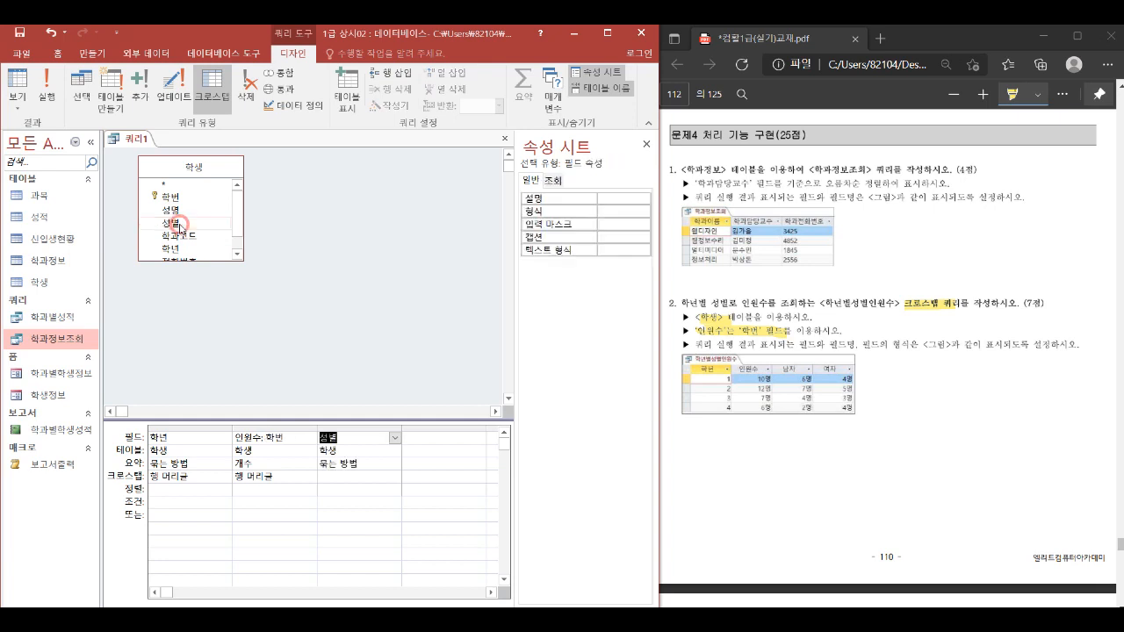
{"action": "left_click", "coordinate": [370, 471]}
{"action": "left_click", "coordinate": [394, 476]}
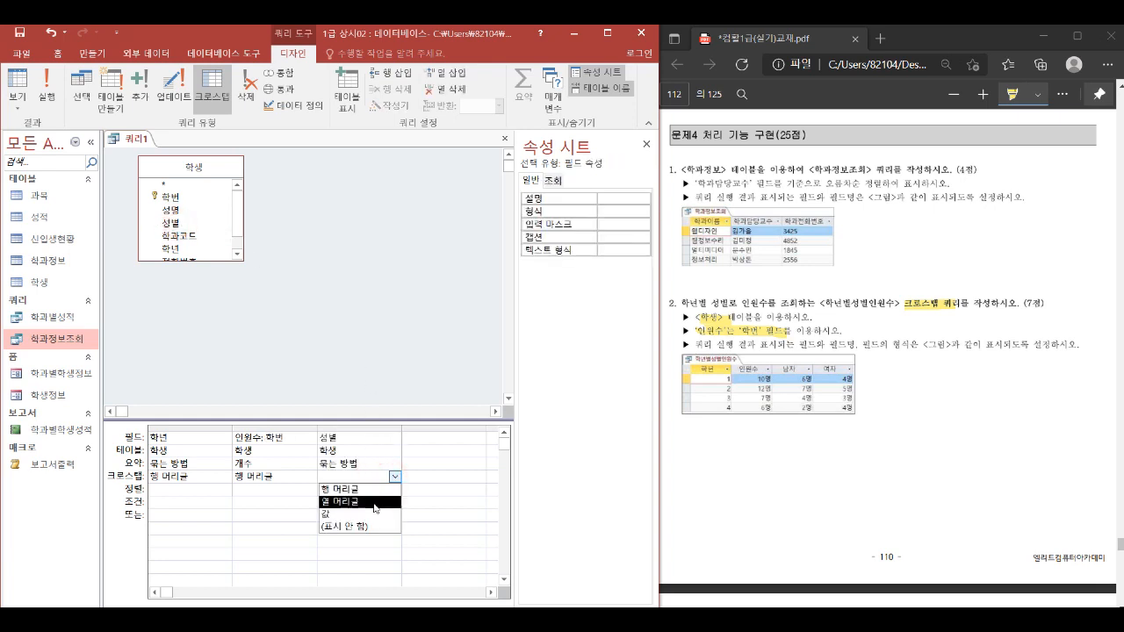
{"action": "left_click", "coordinate": [376, 500]}
Mark the value cells in the exam figure, add 학번 as the crosstab value (값) summarized by 개수, and view the result.
{"action": "mouse_move", "coordinate": [793, 418]}
{"action": "left_mouse_down"}
{"action": "mouse_move", "coordinate": [821, 379]}
{"action": "mouse_move", "coordinate": [825, 415]}
{"action": "mouse_move", "coordinate": [791, 420]}
{"action": "left_mouse_up"}
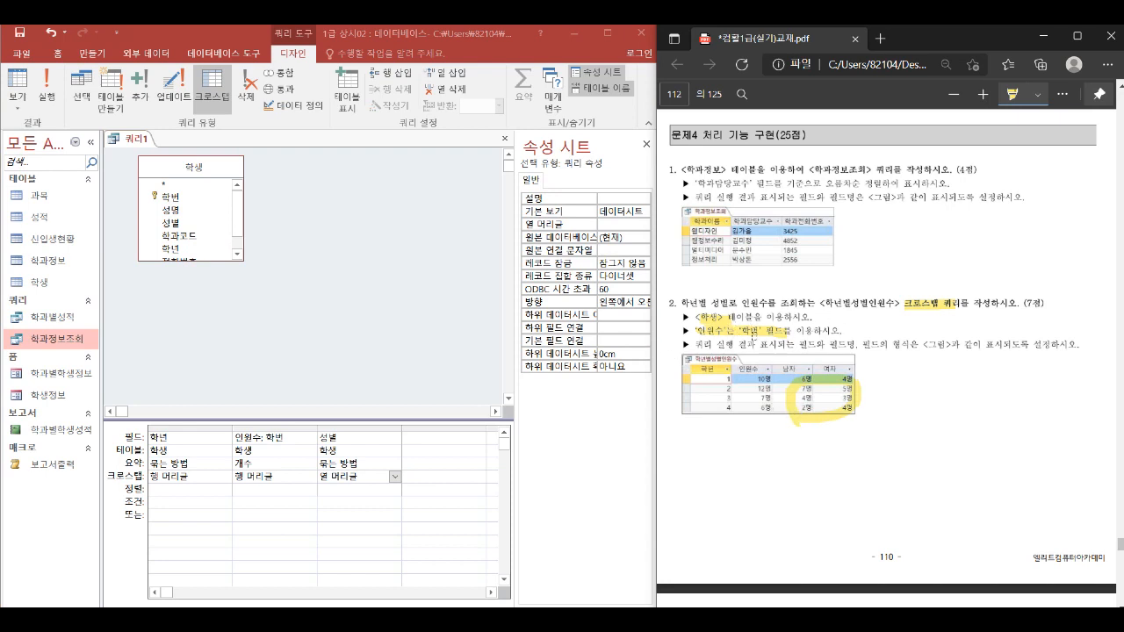
{"action": "double_click", "coordinate": [178, 199]}
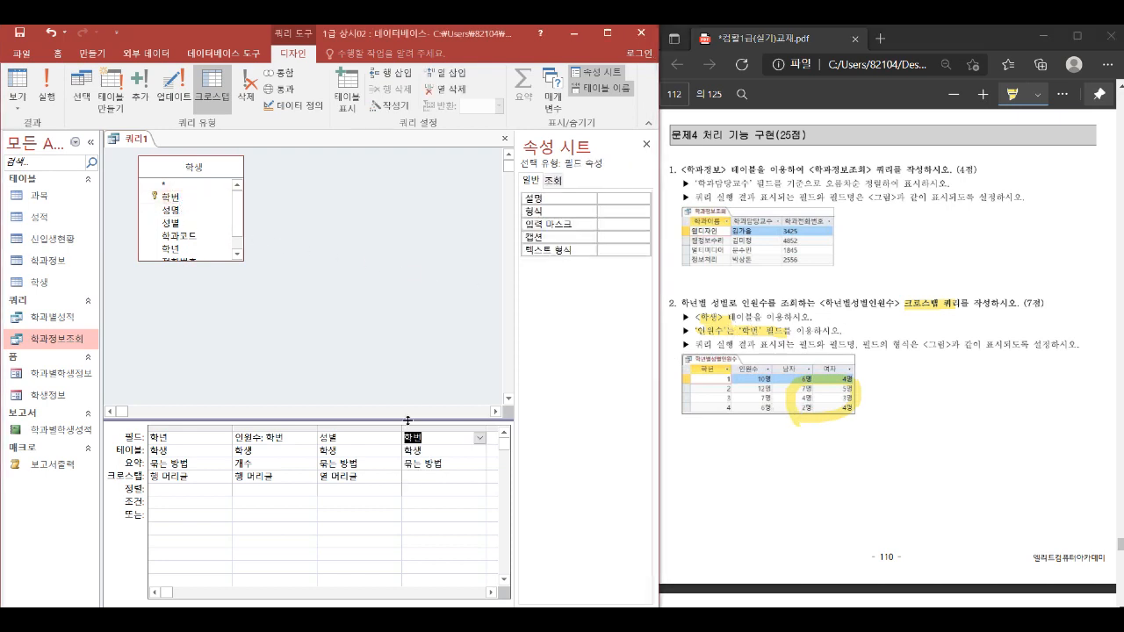
{"action": "left_click", "coordinate": [480, 475]}
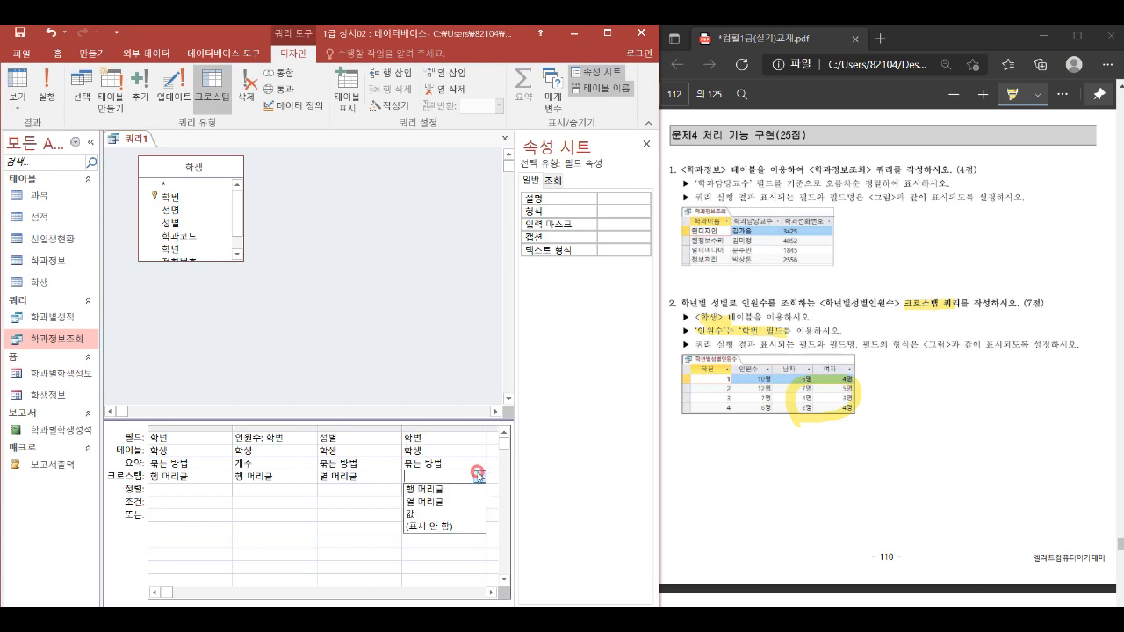
{"action": "left_click", "coordinate": [435, 514]}
{"action": "left_click", "coordinate": [470, 463]}
{"action": "left_click", "coordinate": [479, 463]}
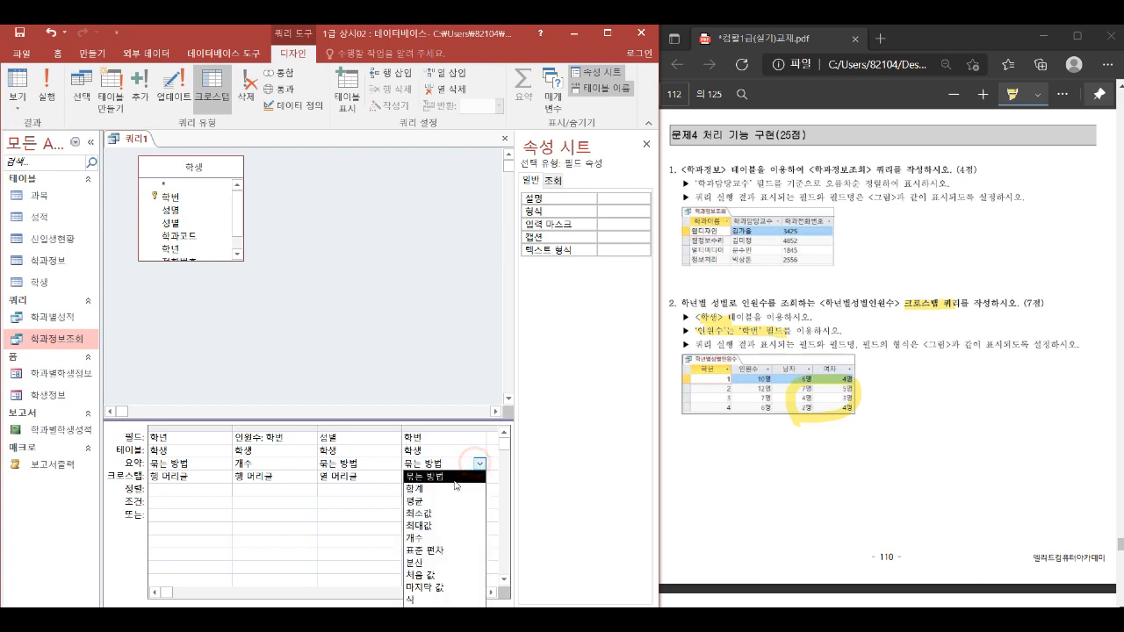
{"action": "left_click", "coordinate": [437, 540]}
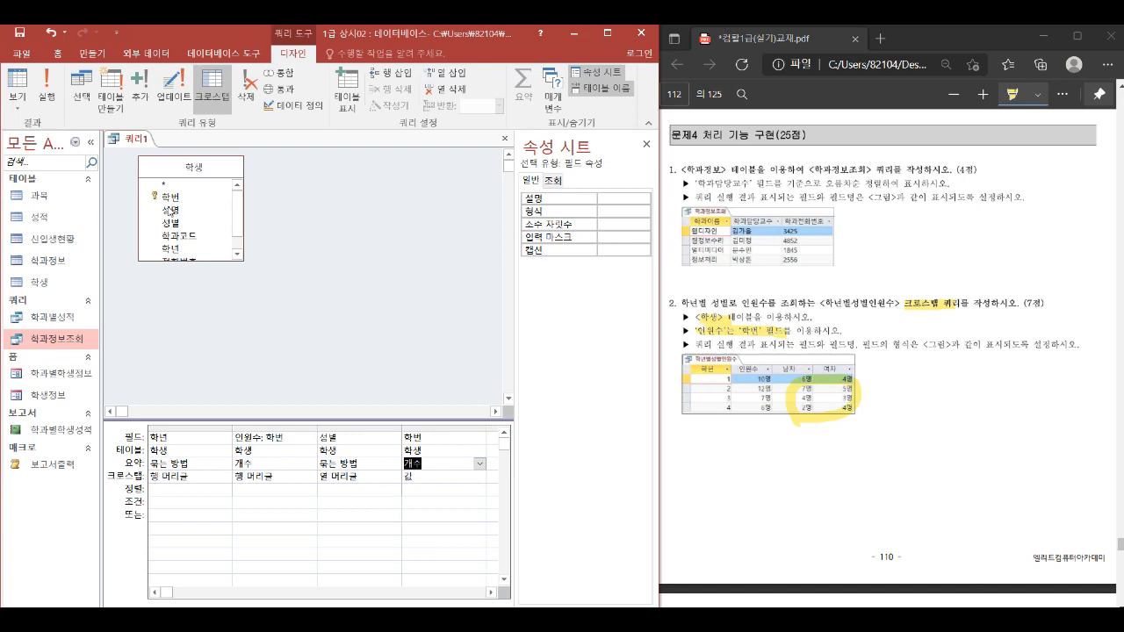
{"action": "left_click", "coordinate": [17, 83]}
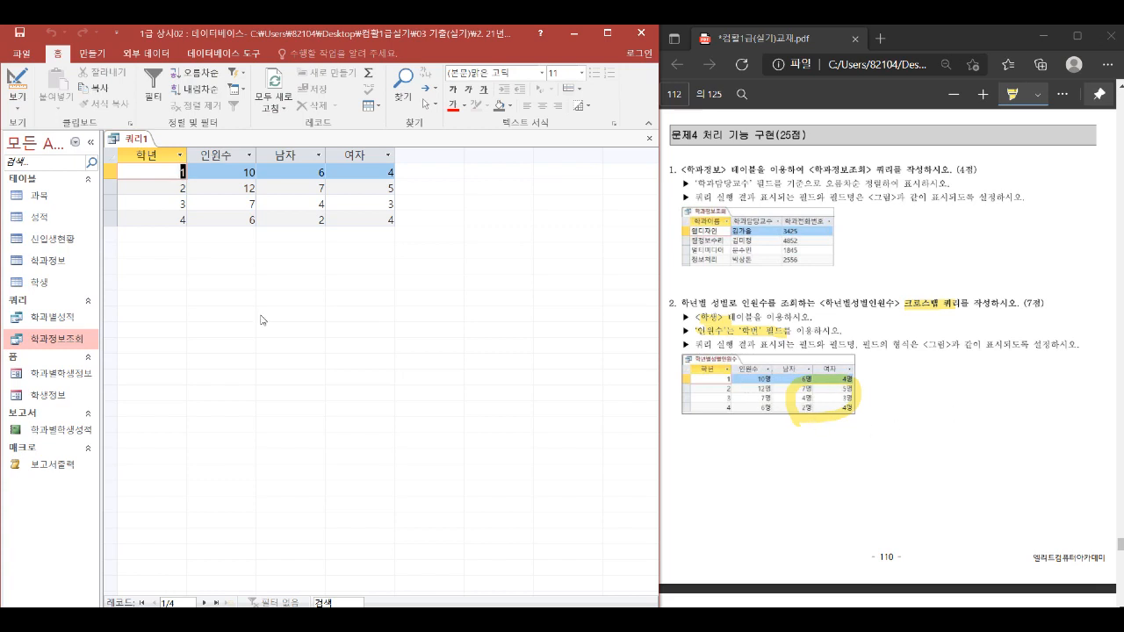
Set the format of the 학번 value column and the 인원수 column to 0명, and view the query result.
{"action": "left_click", "coordinate": [16, 80]}
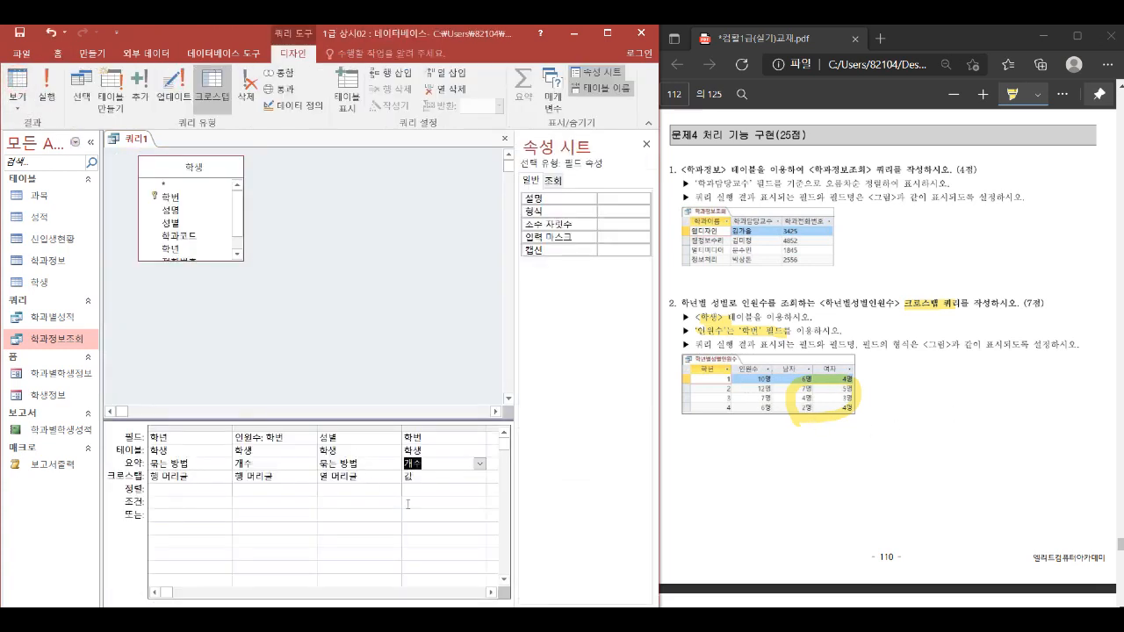
{"action": "left_click", "coordinate": [613, 213]}
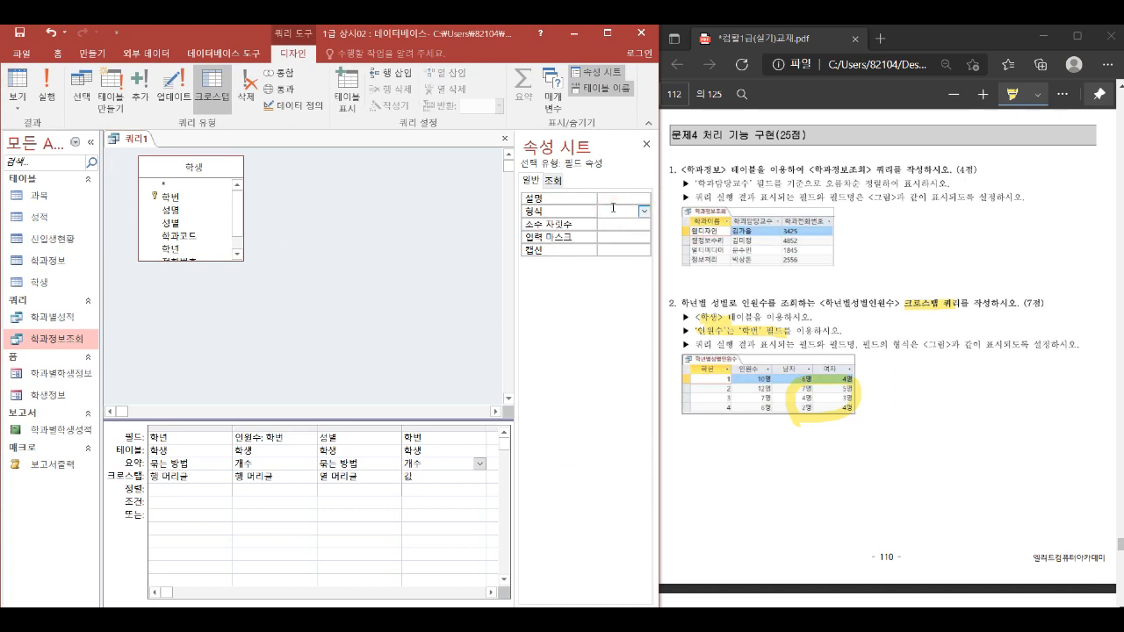
{"action": "type", "text": "0"}
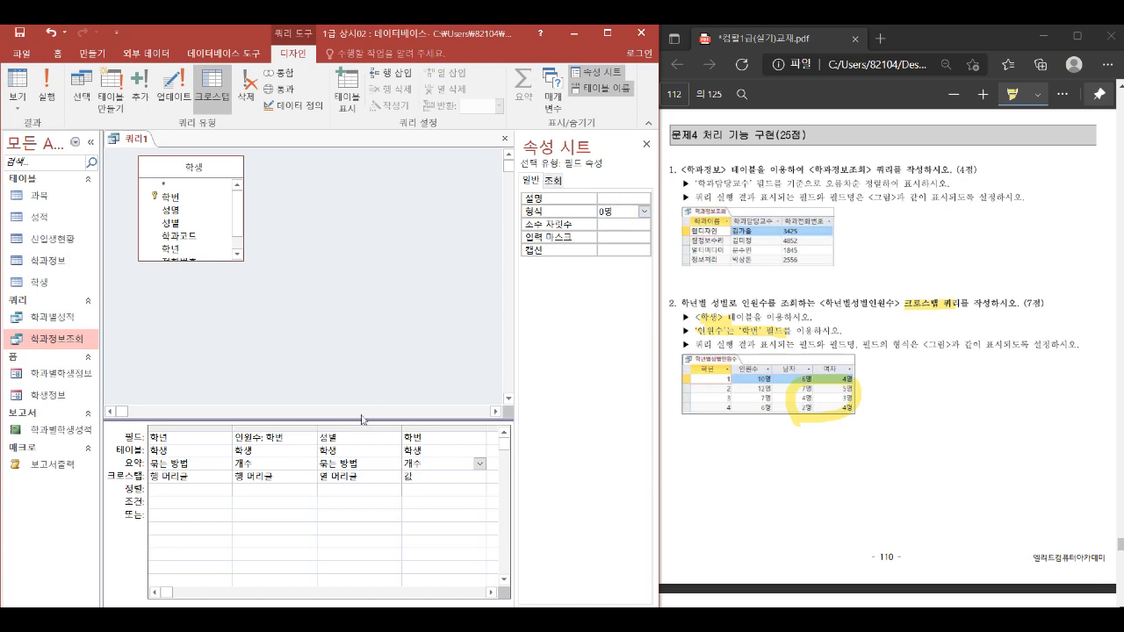
{"action": "type", "text": "명"}
{"action": "left_click", "coordinate": [281, 453]}
{"action": "left_click", "coordinate": [611, 212]}
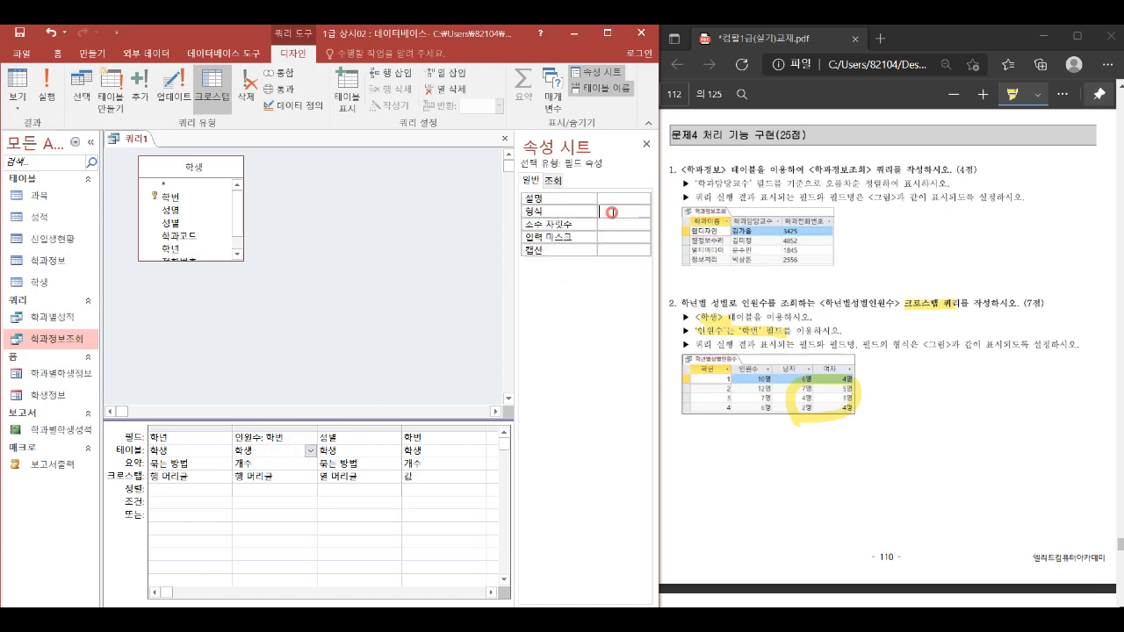
{"action": "type", "text": "0ㅁ"}
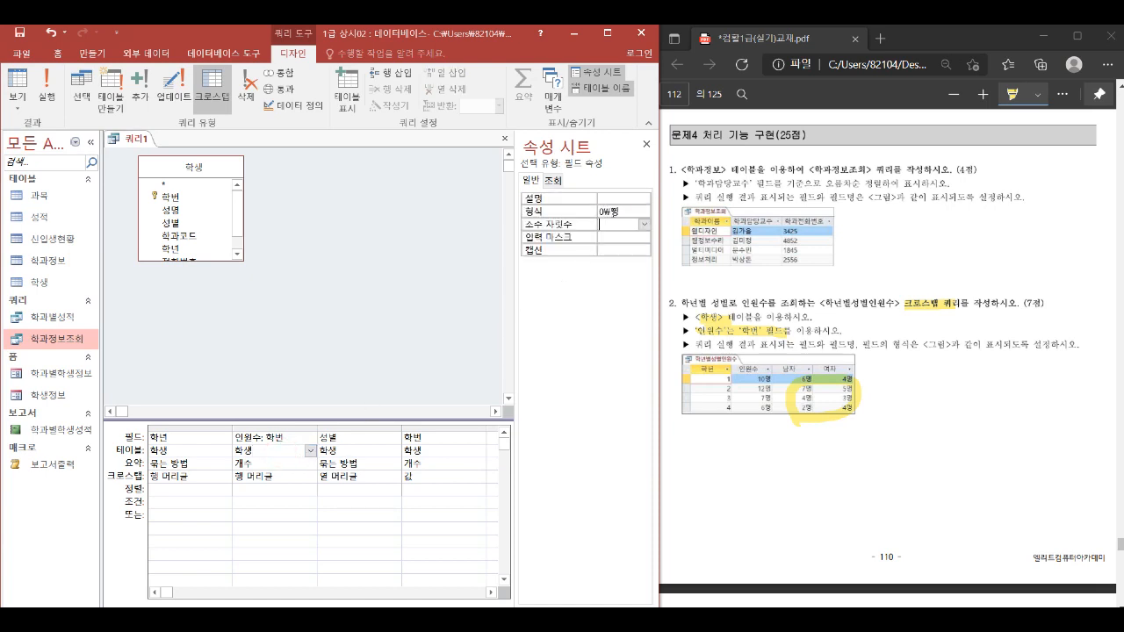
{"action": "left_click", "coordinate": [15, 77]}
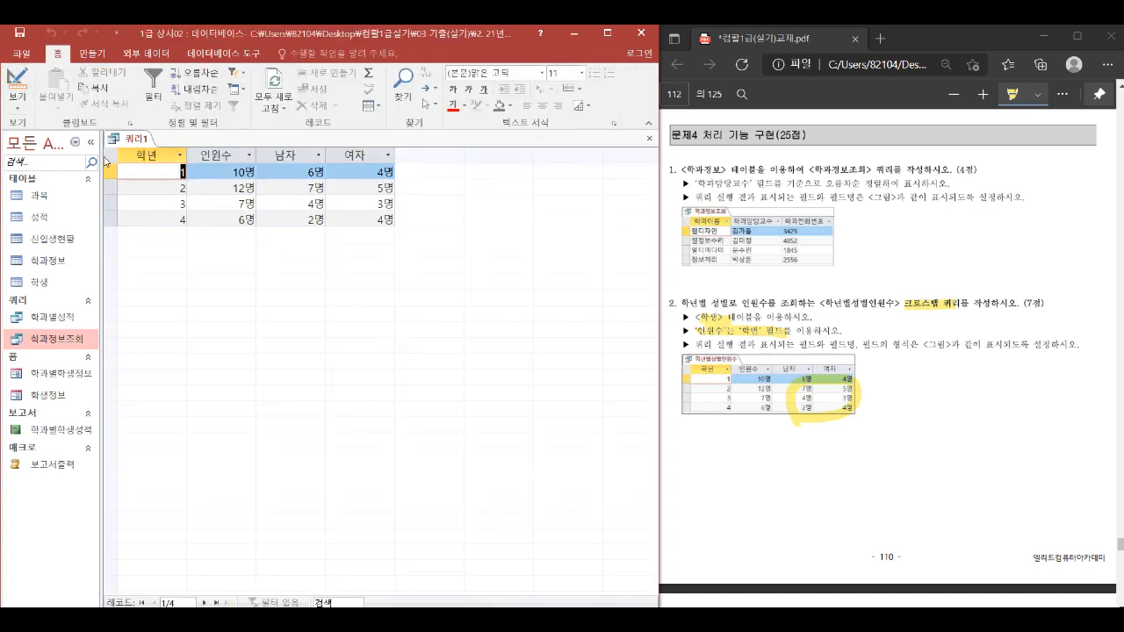
Close the crosstab query and save it as 학년별성별인원수.
{"action": "right_click", "coordinate": [123, 140]}
{"action": "left_click", "coordinate": [148, 156]}
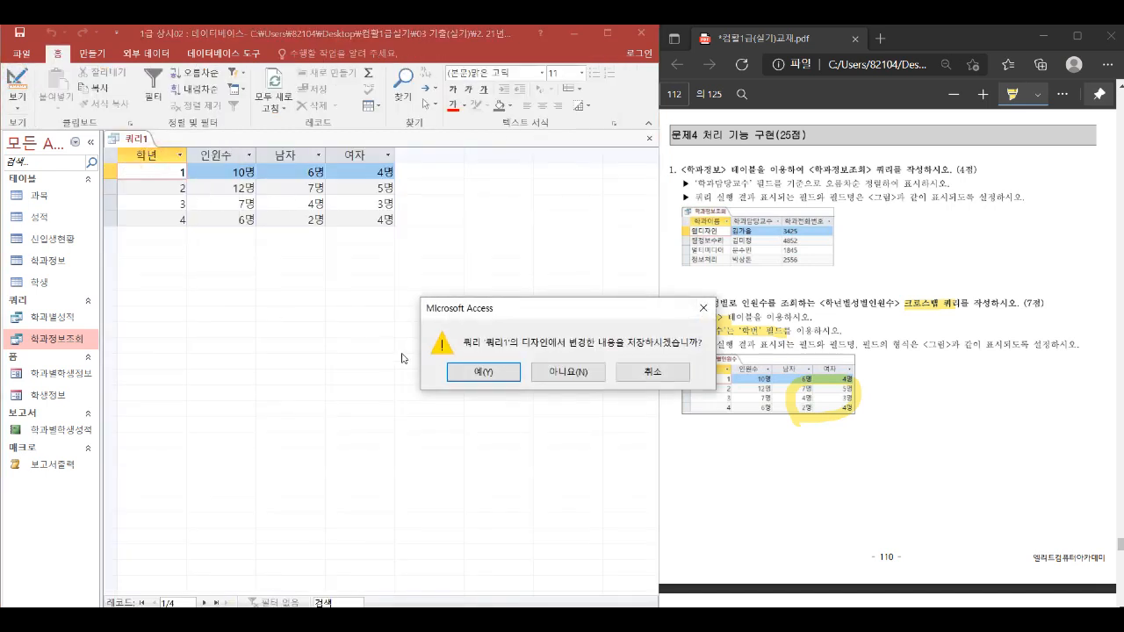
{"action": "left_click", "coordinate": [456, 370]}
{"action": "type", "text": "학"}
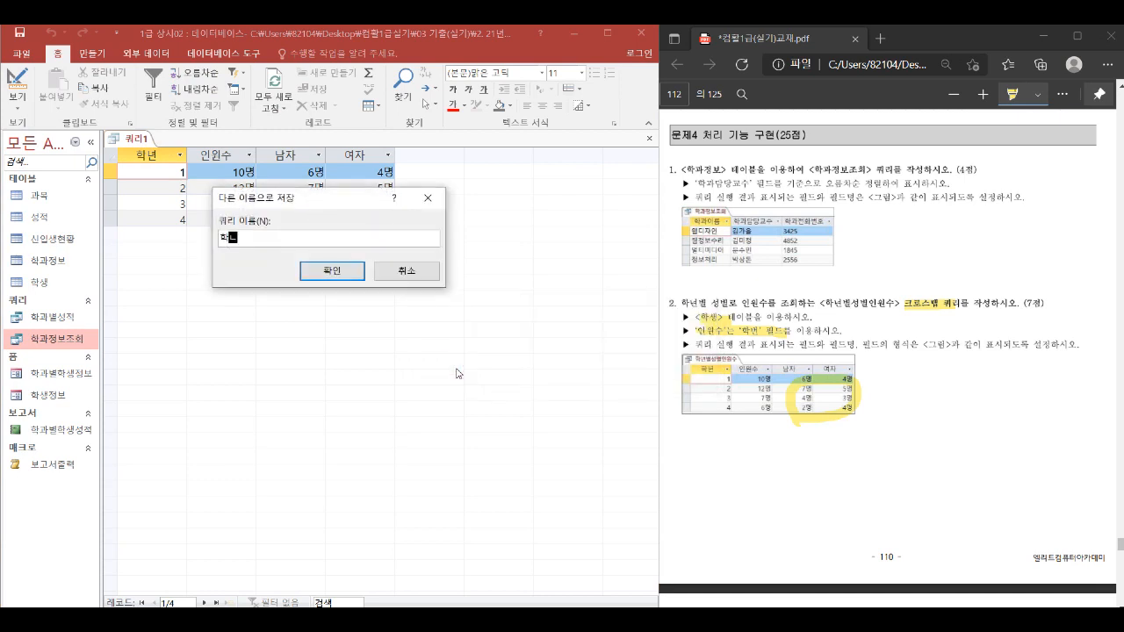
{"action": "type", "text": "년별"}
{"action": "key", "text": "BackSpace"}
{"action": "key", "text": "BackSpace"}
{"action": "key", "text": "BackSpace"}
{"action": "key", "text": "BackSpace"}
{"action": "type", "text": "년별성별인원수"}
{"action": "key", "text": "Return"}
Go to question 3 in the exam text and create a new query based on the 학생 table.
{"action": "scroll", "coordinate": [917, 486], "scroll_direction": "down", "scroll_amount": 5}
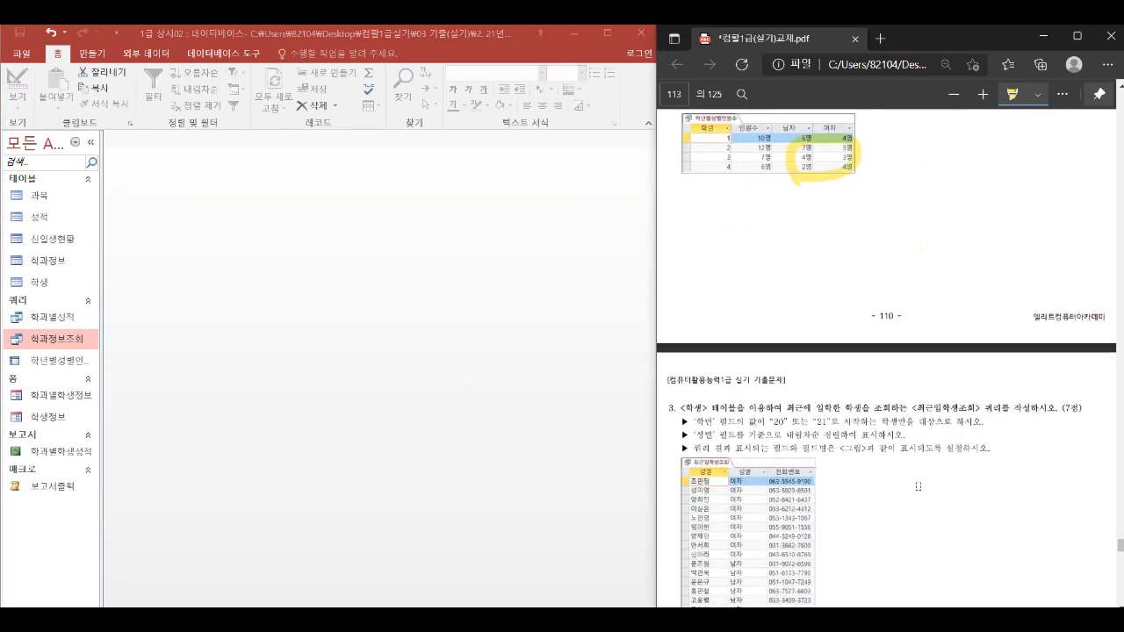
{"action": "scroll", "coordinate": [917, 485], "scroll_direction": "down", "scroll_amount": 3}
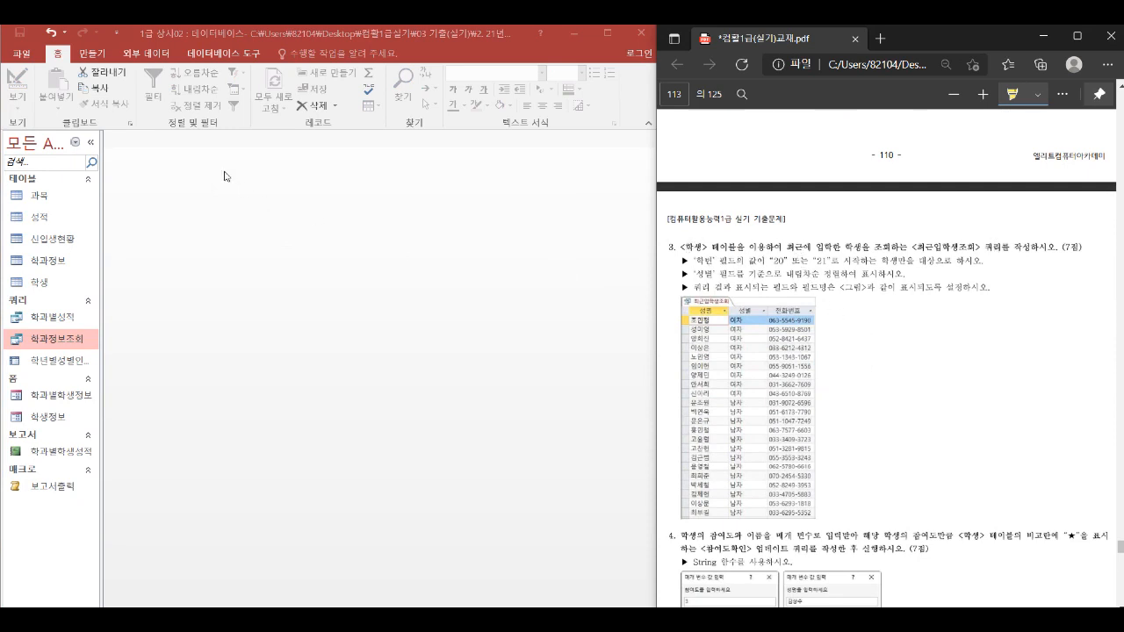
{"action": "left_click", "coordinate": [92, 52]}
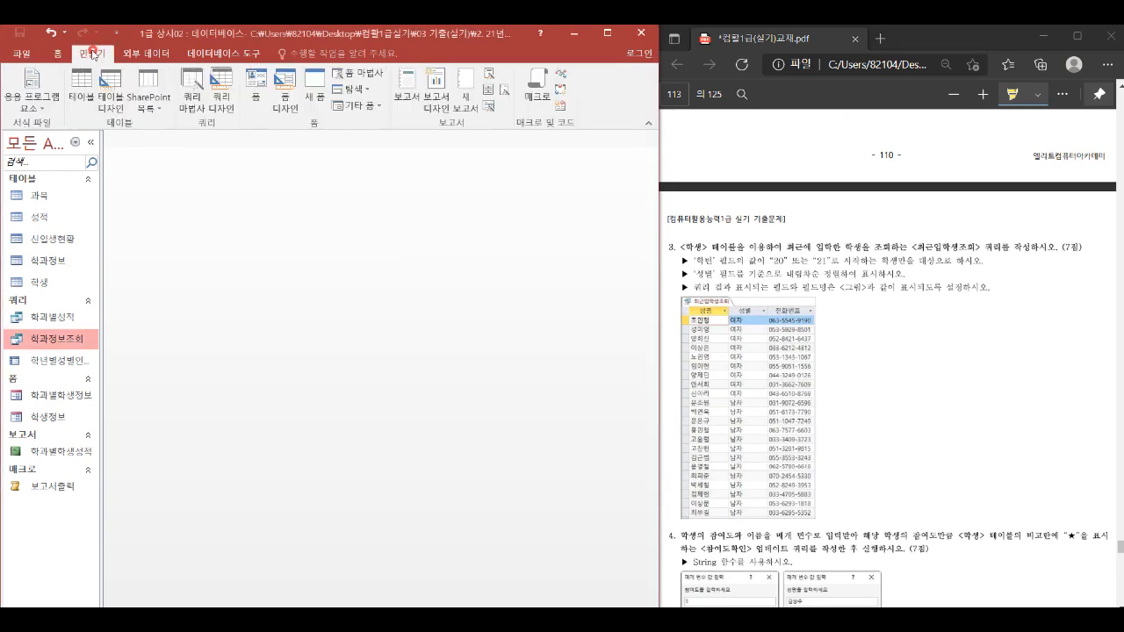
{"action": "left_click", "coordinate": [222, 104]}
{"action": "double_click", "coordinate": [218, 218]}
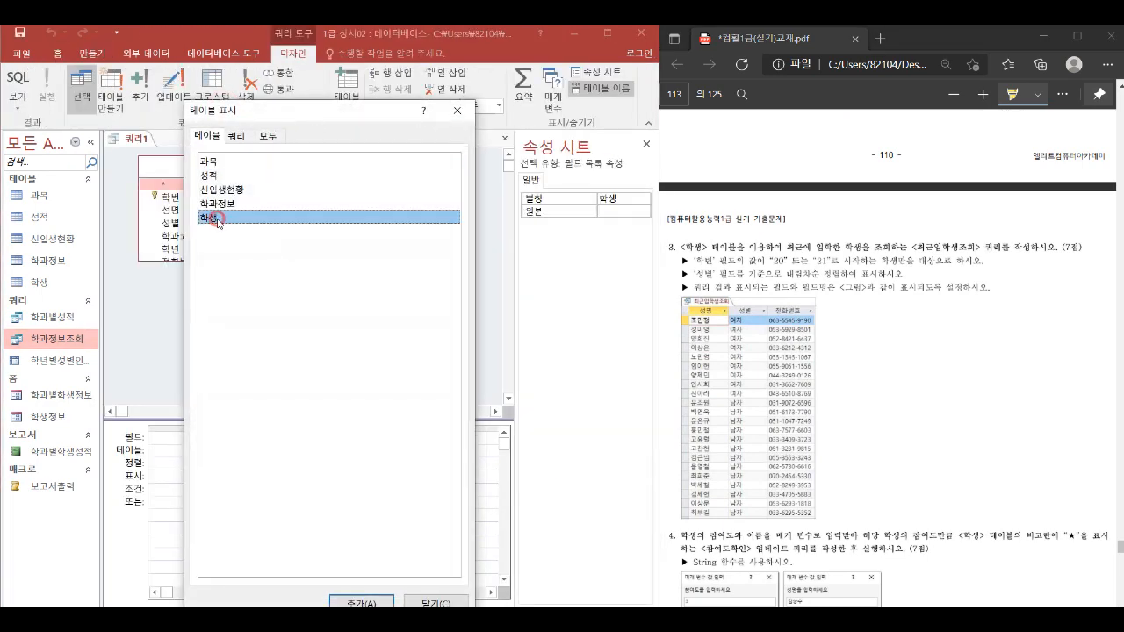
{"action": "left_click", "coordinate": [457, 111]}
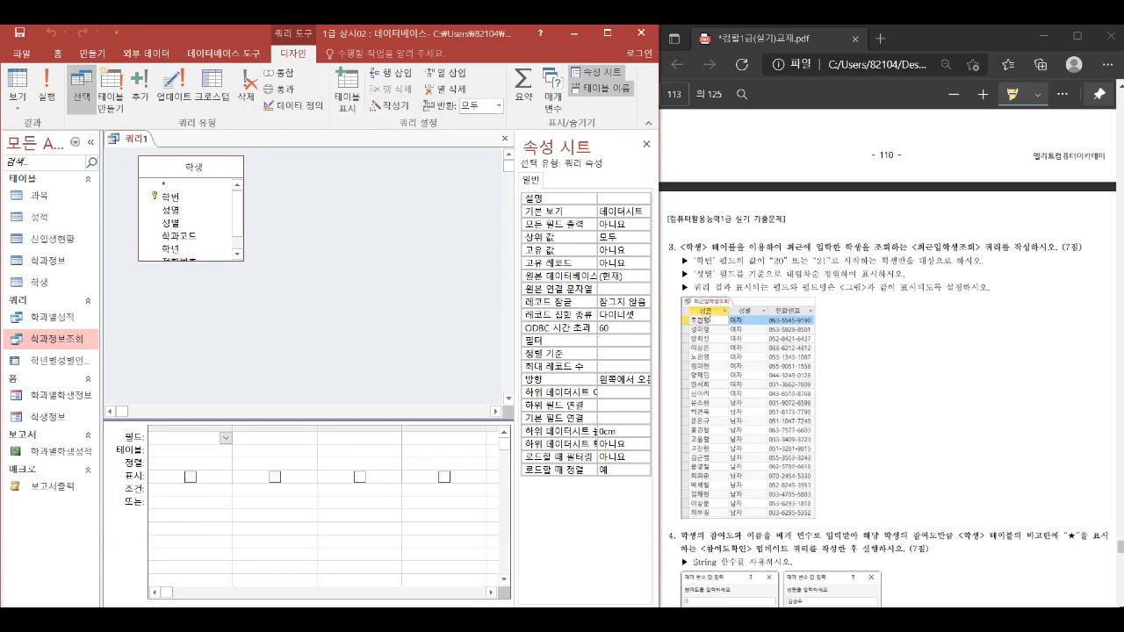
Add the 성명, 성별 and 전화번호 fields of the 학생 table to the query.
{"action": "double_click", "coordinate": [173, 210]}
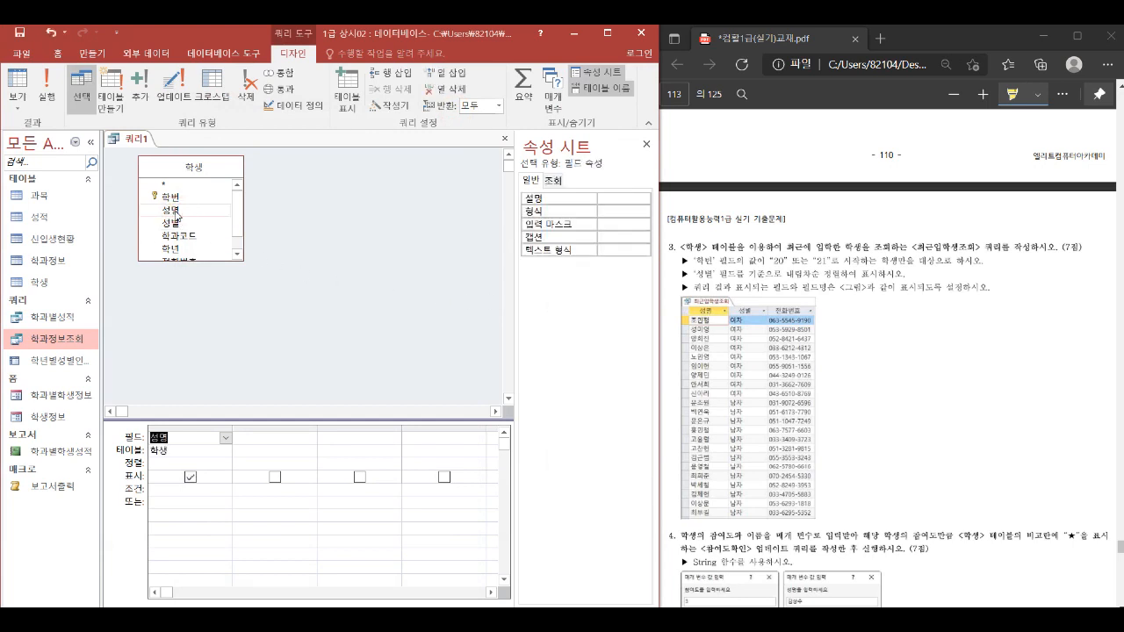
{"action": "double_click", "coordinate": [173, 223]}
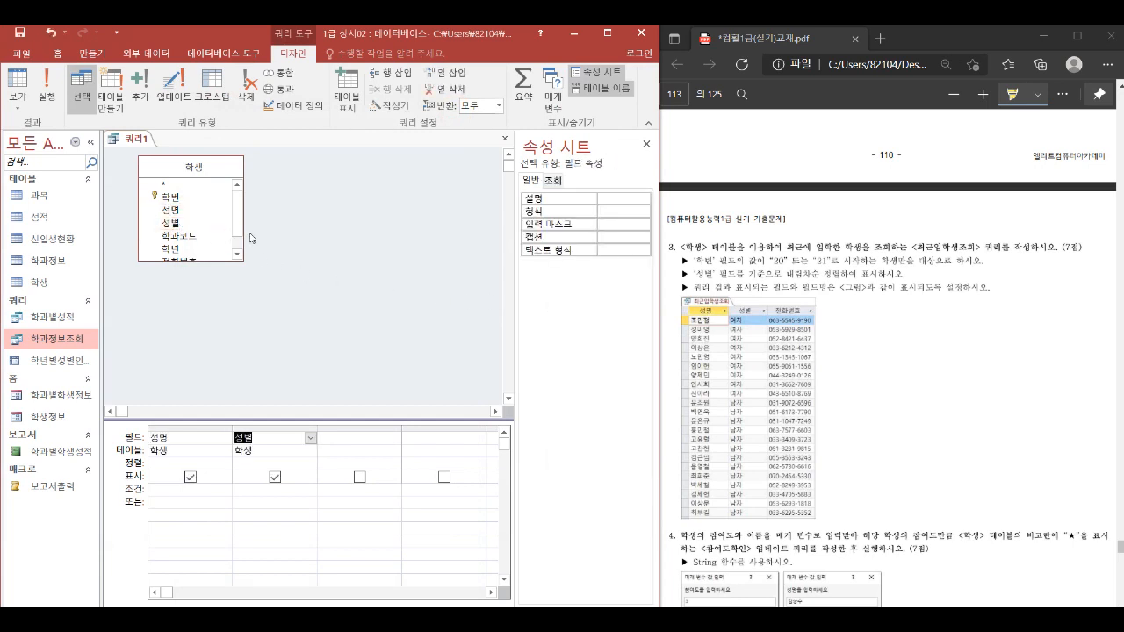
{"action": "scroll", "coordinate": [210, 248], "scroll_direction": "down", "scroll_amount": 2}
{"action": "left_click", "coordinate": [203, 242]}
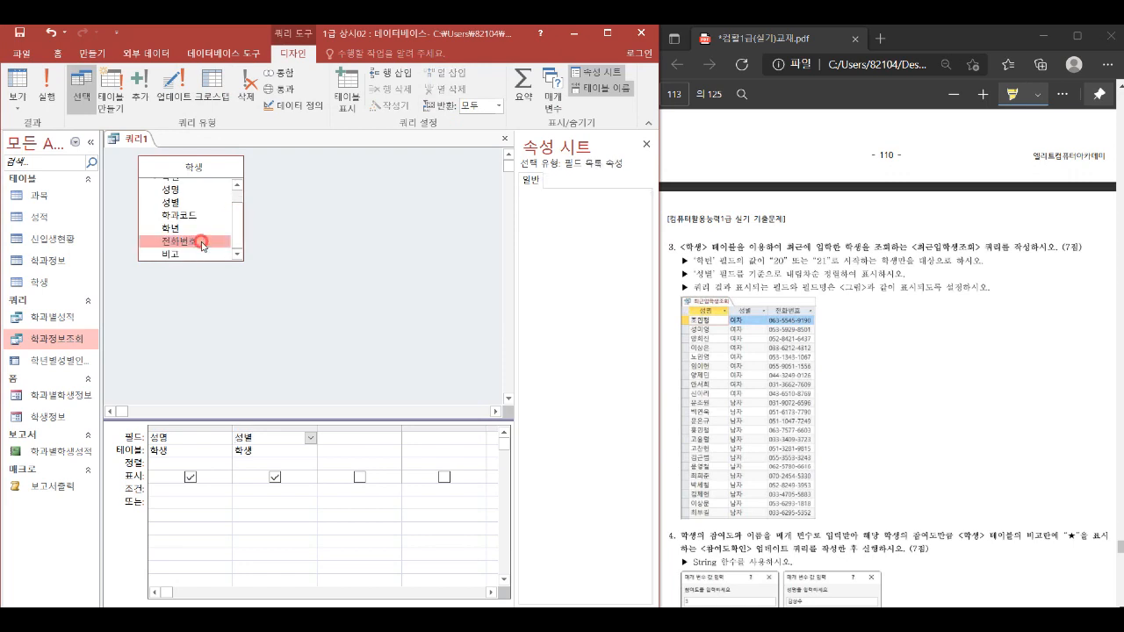
{"action": "double_click", "coordinate": [203, 243]}
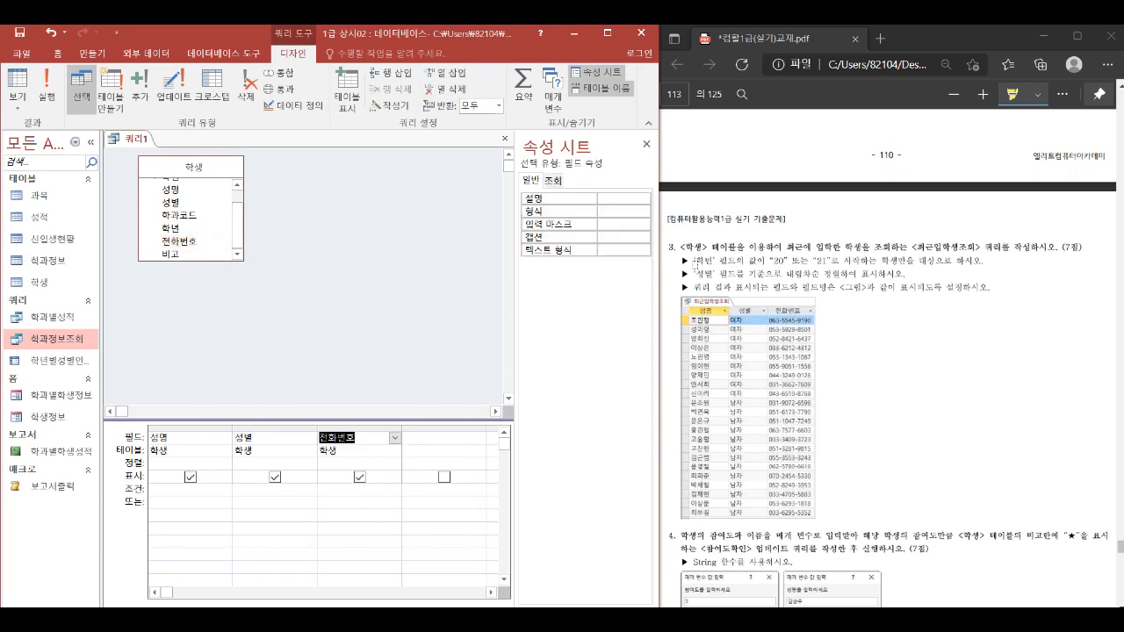
Highlight the 학번 condition ("20" 또는 "21"로 시작) in question 3, and add 학번 to the query as a field not shown in the results.
{"action": "left_click", "coordinate": [702, 266]}
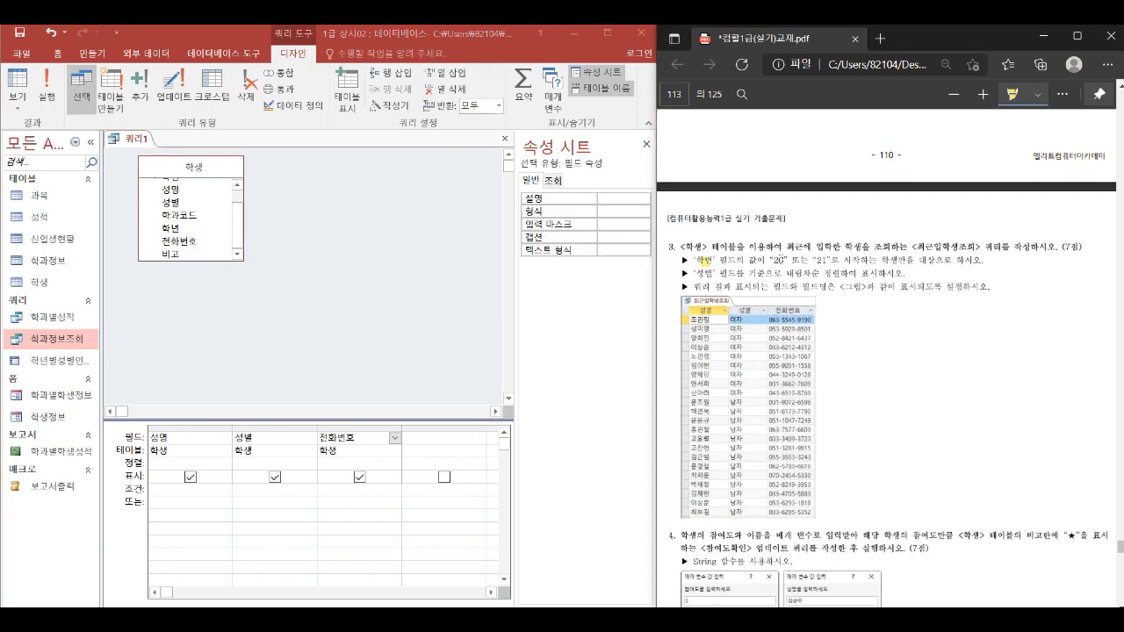
{"action": "left_click_drag", "start_coordinate": [773, 260], "coordinate": [867, 261]}
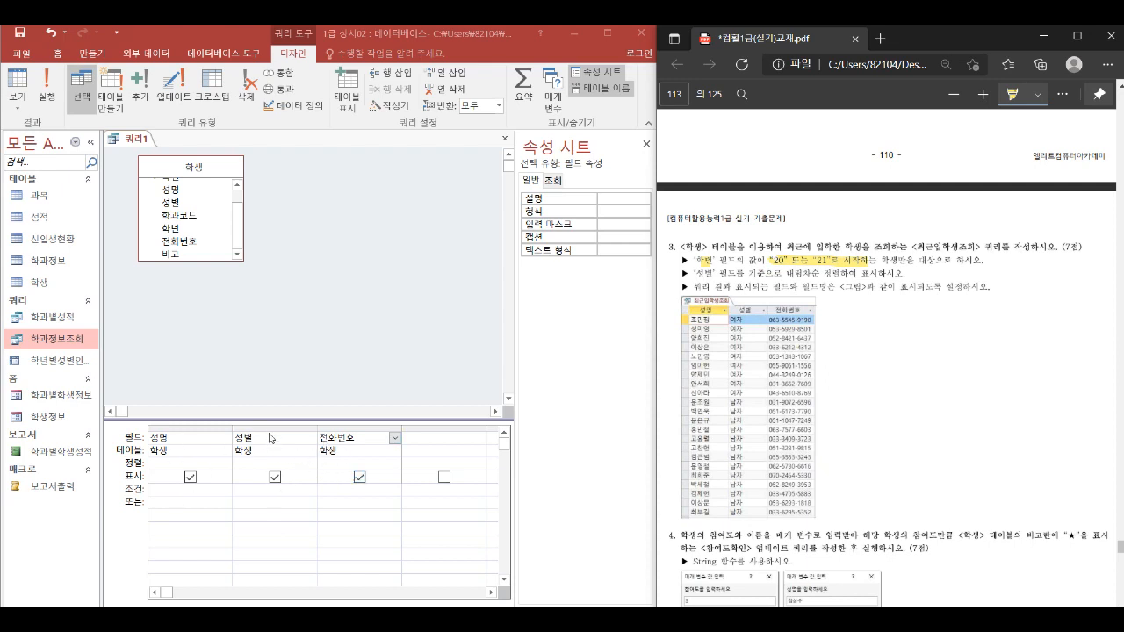
{"action": "left_click_drag", "start_coordinate": [236, 229], "coordinate": [235, 217]}
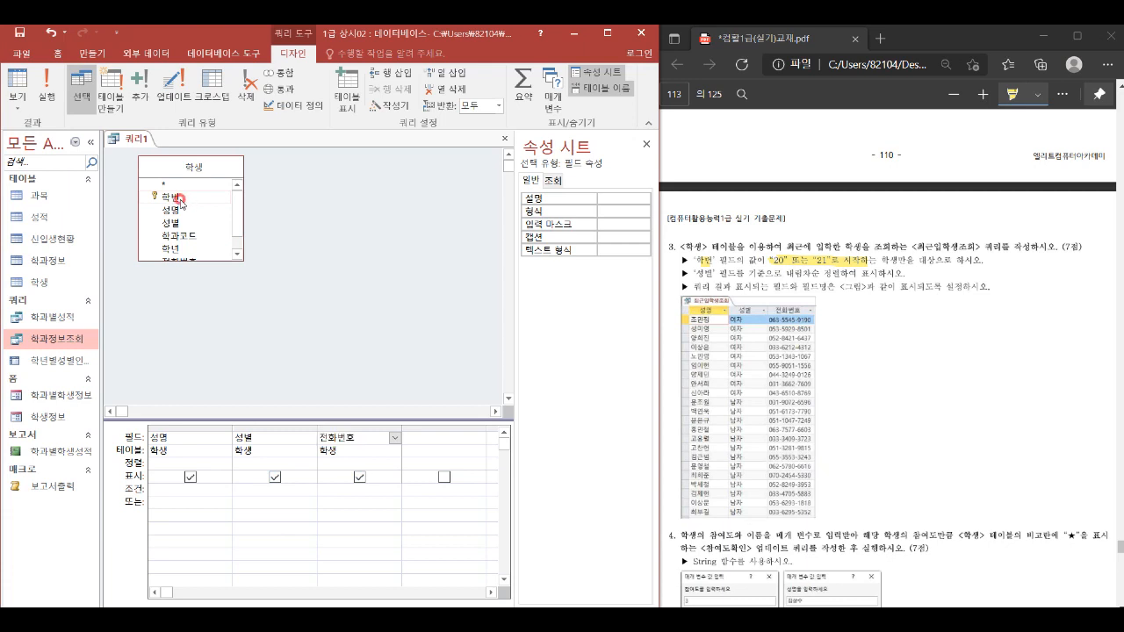
{"action": "double_click", "coordinate": [180, 198]}
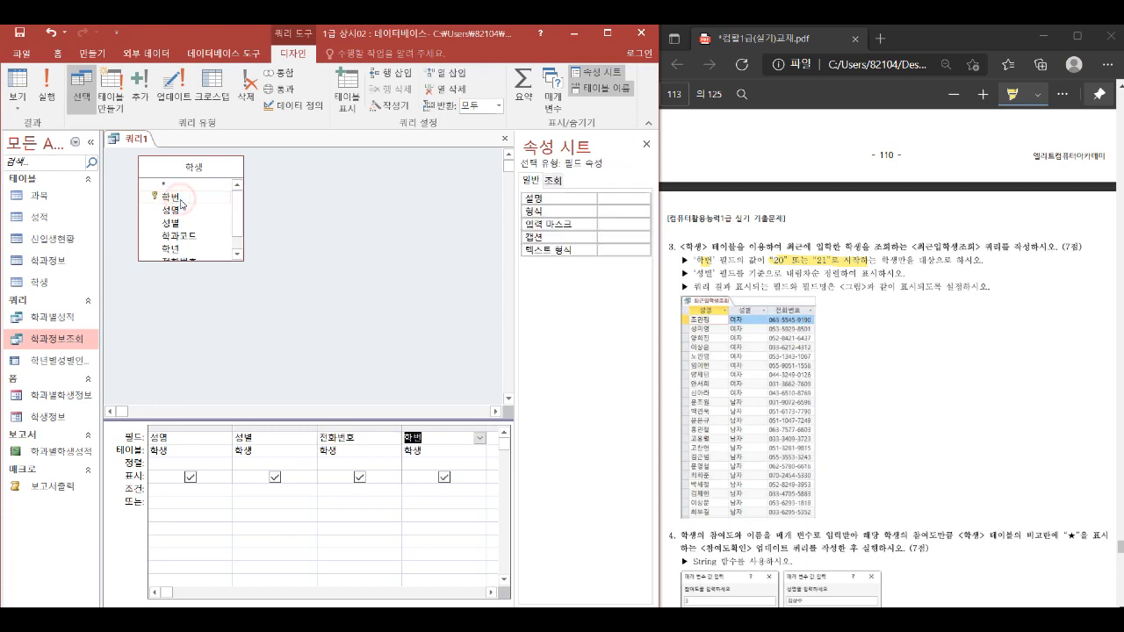
{"action": "left_click", "coordinate": [443, 476]}
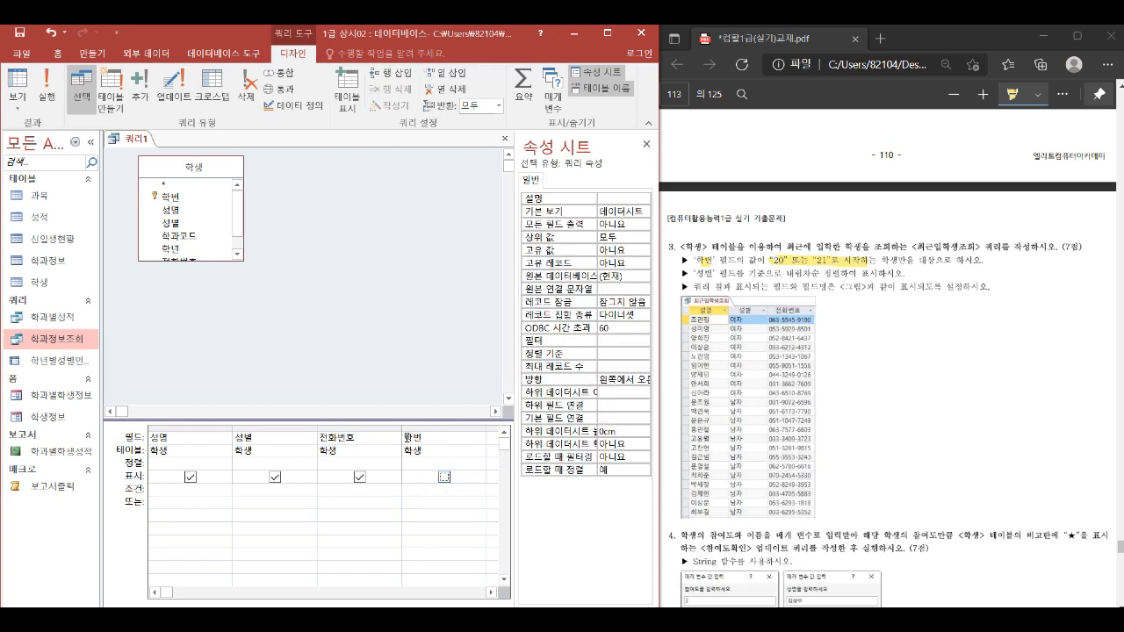
Change the hidden 학번 field to left(학번,2) with the criteria 20 or 21, and preview the query results.
{"action": "left_click", "coordinate": [405, 436]}
{"action": "type", "text": "left(학번,2"}
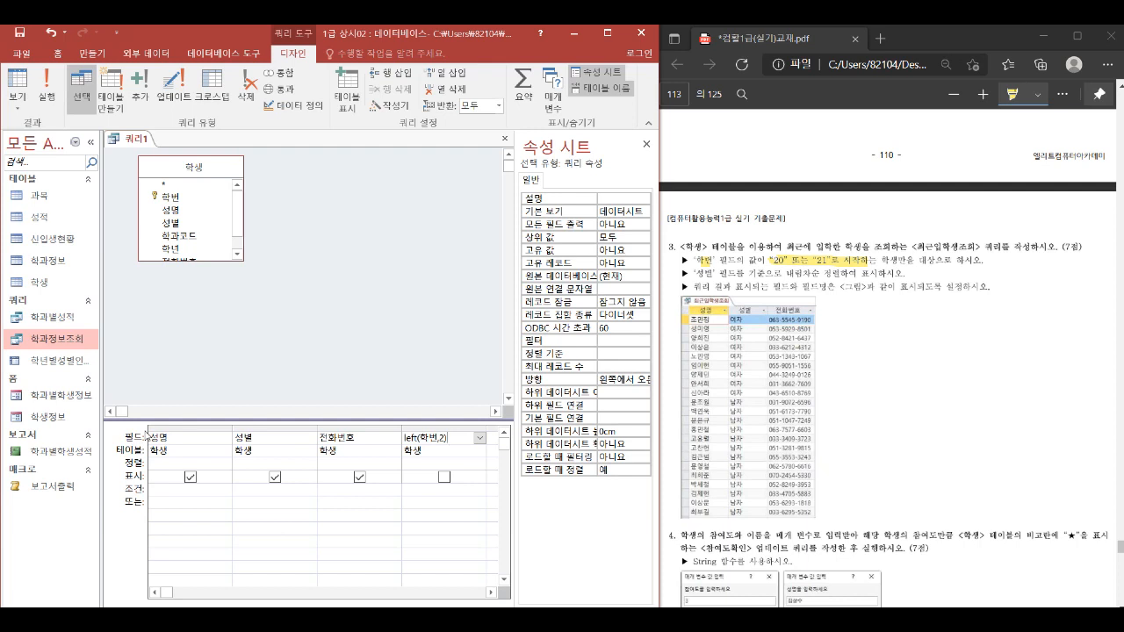
{"action": "left_click", "coordinate": [415, 489]}
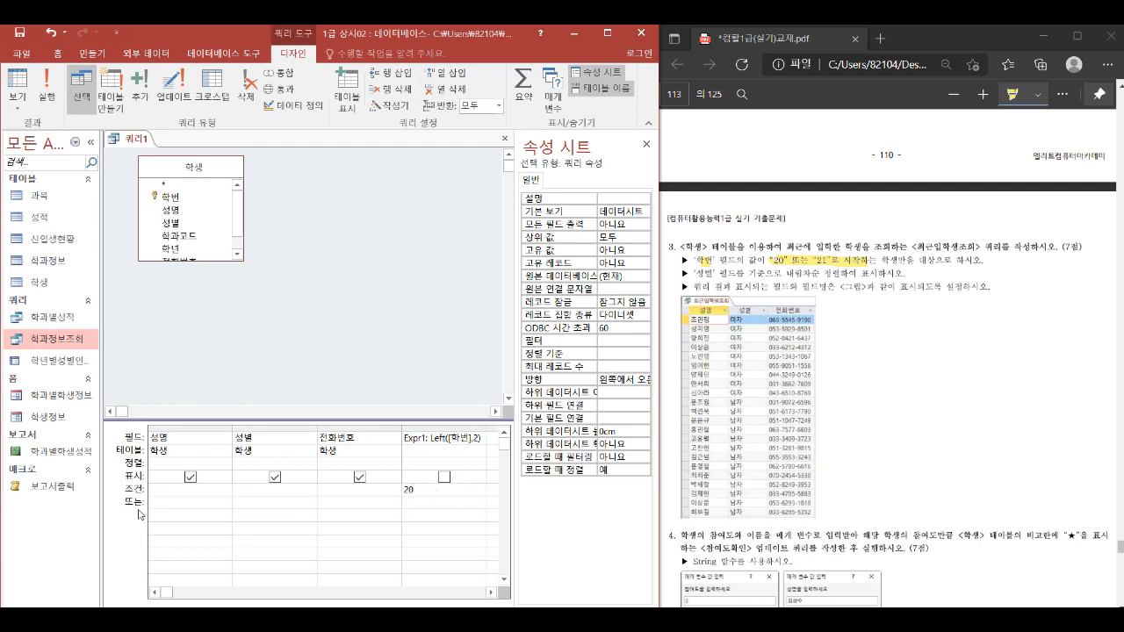
{"action": "type", "text": "21"}
{"action": "key", "text": "Tab"}
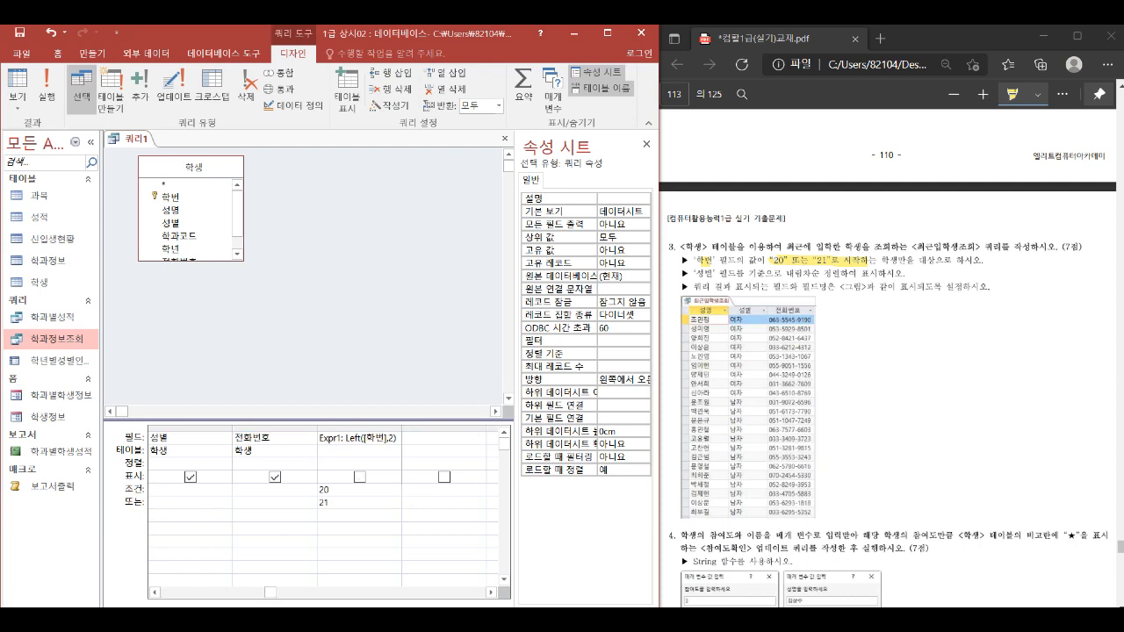
{"action": "left_click_drag", "start_coordinate": [274, 593], "coordinate": [165, 593]}
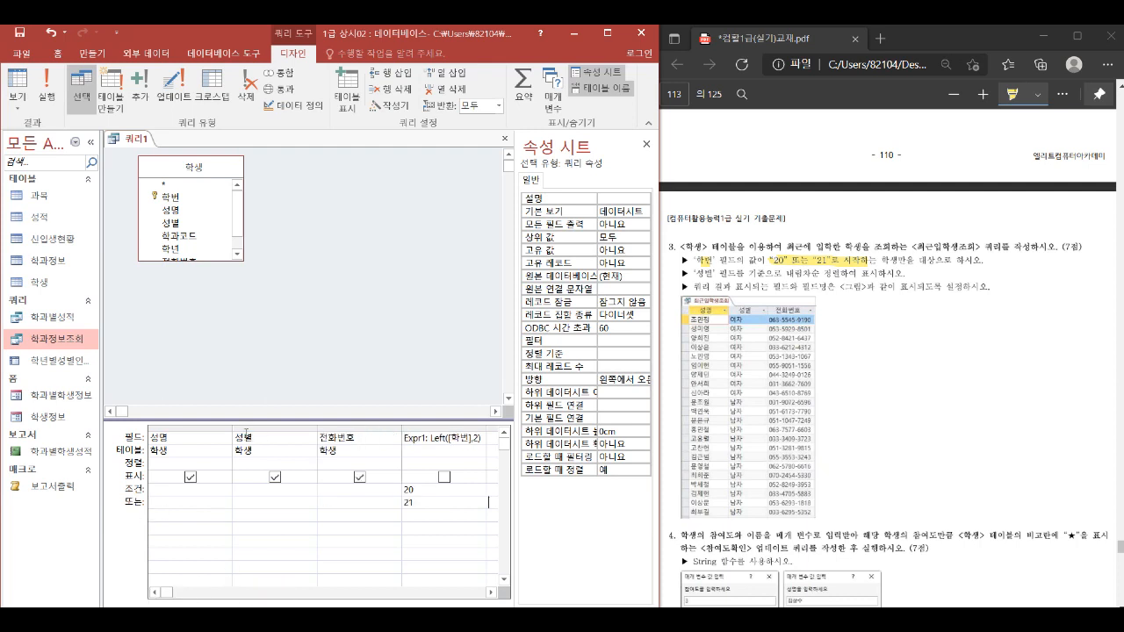
{"action": "left_click", "coordinate": [20, 84]}
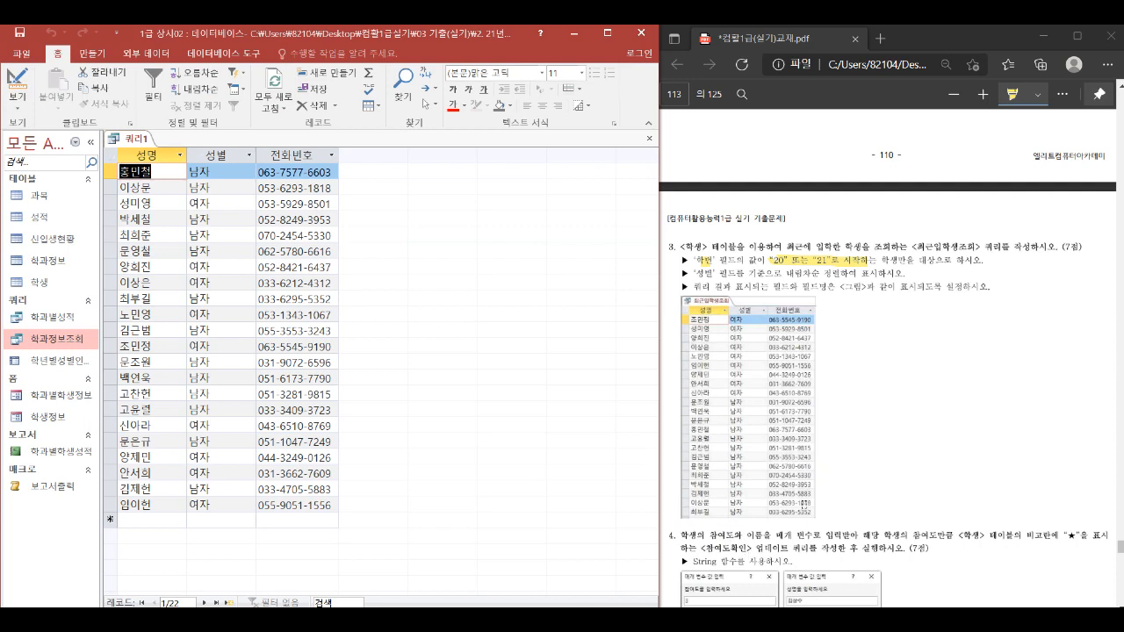
{"action": "left_click", "coordinate": [17, 84]}
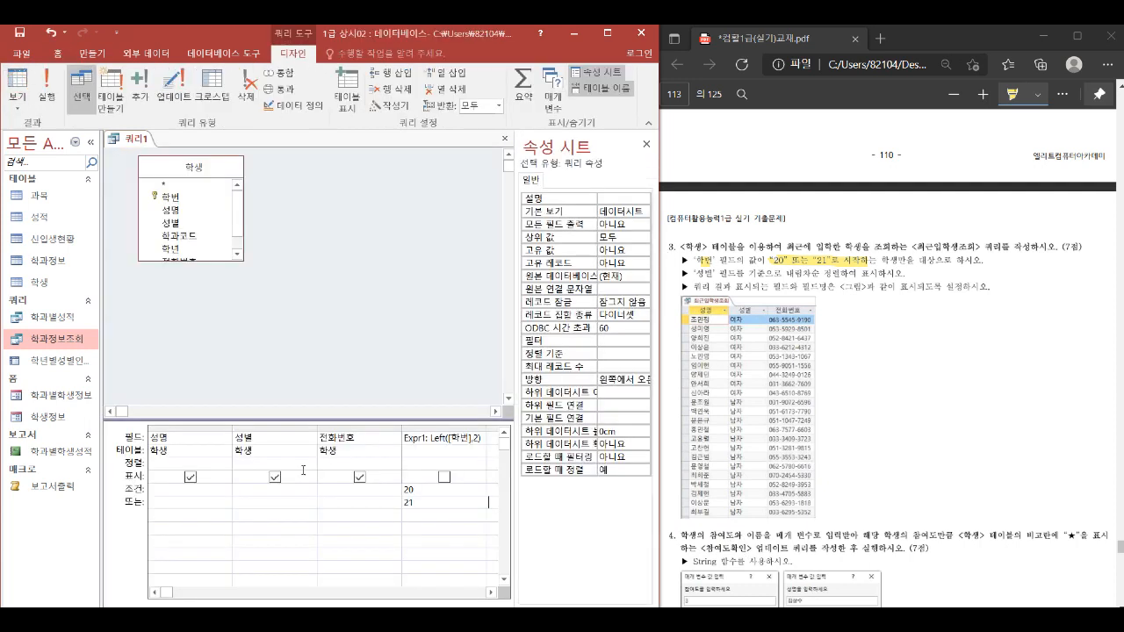
Sort the query by 성별 in descending order (내림차순) and view the resulting records.
{"action": "left_click", "coordinate": [239, 466]}
{"action": "left_click", "coordinate": [310, 462]}
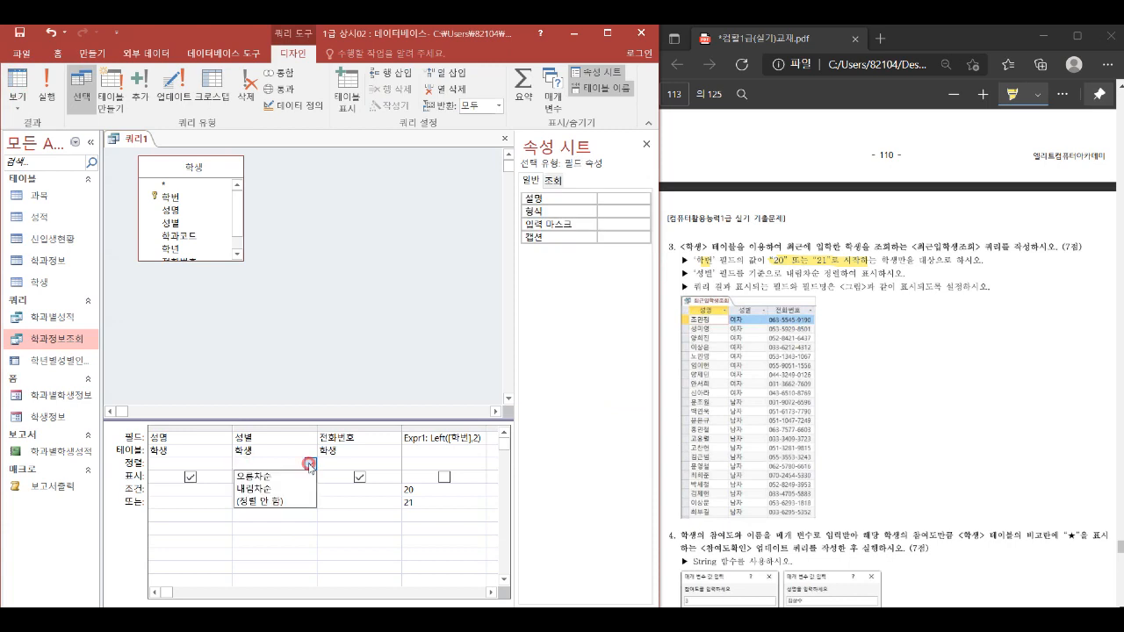
{"action": "left_click", "coordinate": [261, 489]}
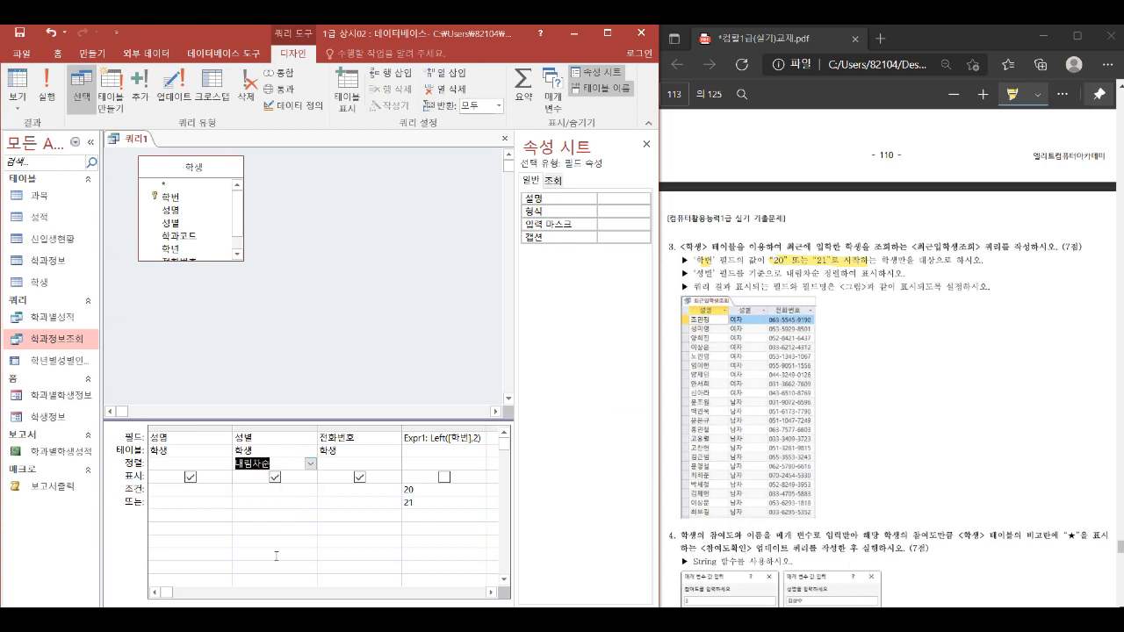
{"action": "left_click", "coordinate": [15, 80]}
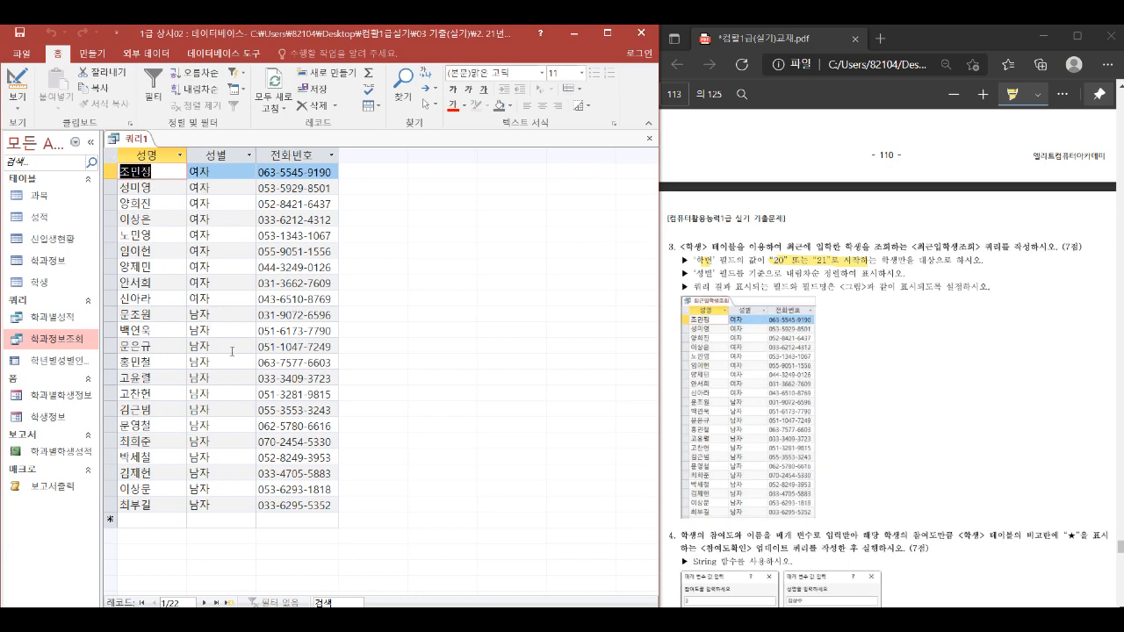
Close the query and save it as 최근입학생조회.
{"action": "right_click", "coordinate": [130, 140]}
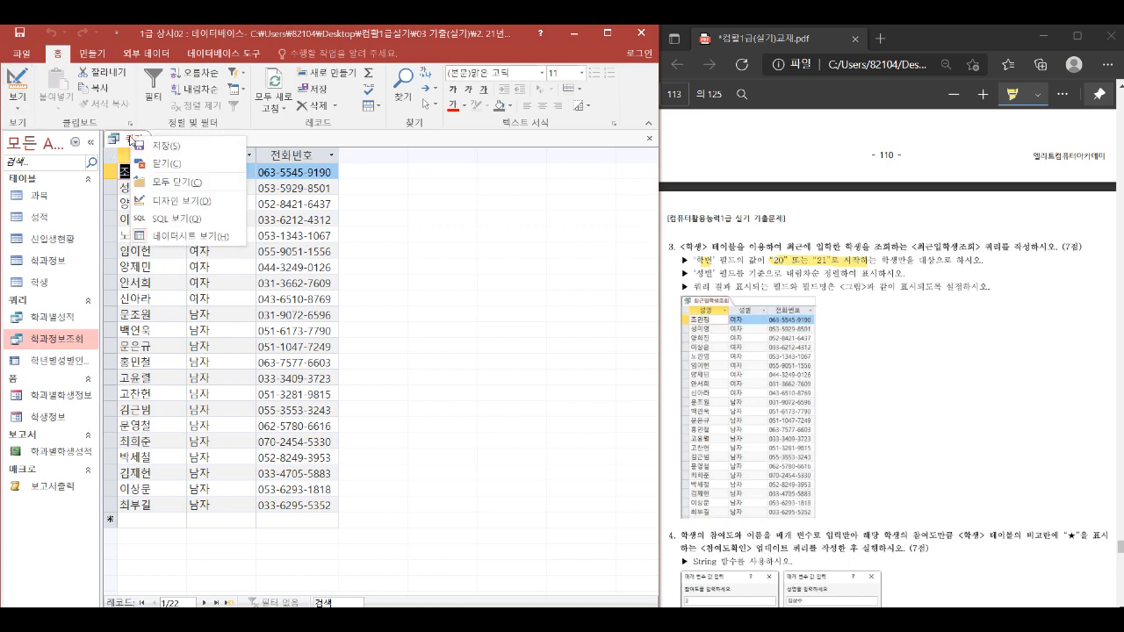
{"action": "left_click", "coordinate": [167, 163]}
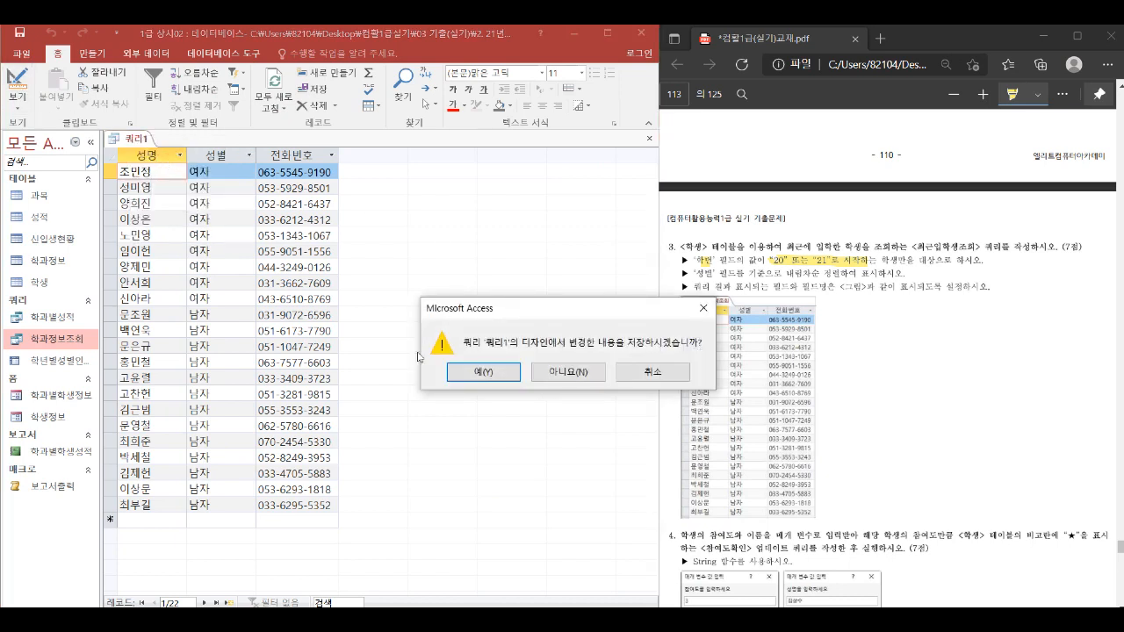
{"action": "left_click", "coordinate": [475, 372]}
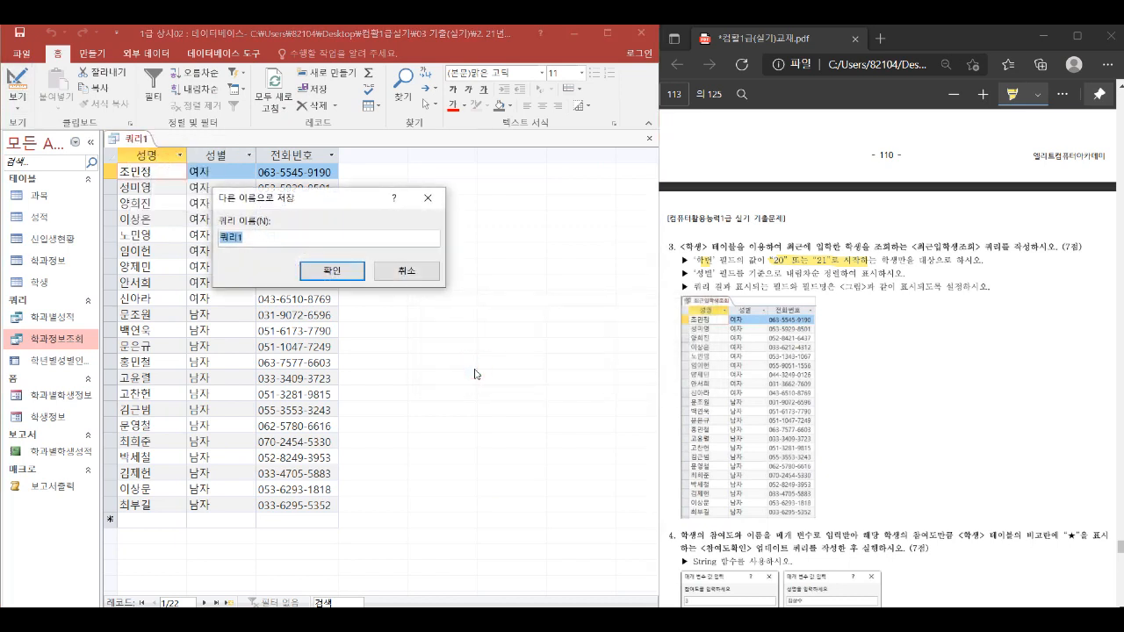
{"action": "type", "text": "최"}
{"action": "type", "text": "근ㅇ"}
{"action": "type", "text": "학생조회"}
{"action": "key", "text": "Return"}
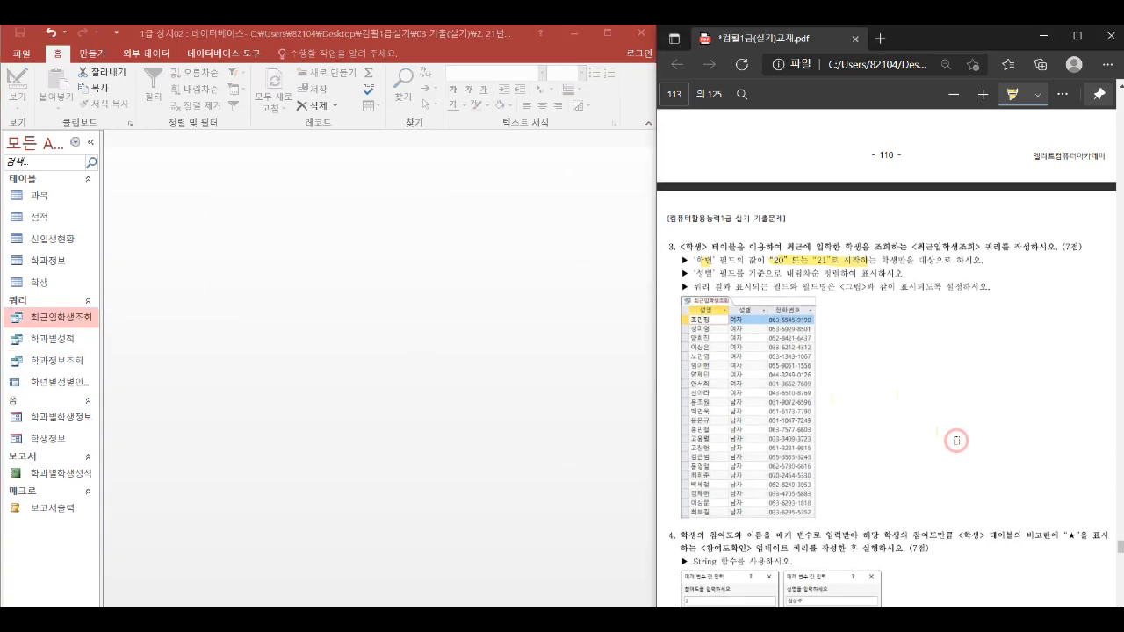
Go to question 4 in the exam text and highlight its parameter inputs, the 비고 "★" requirement and the String function.
{"action": "scroll", "coordinate": [955, 439], "scroll_direction": "down", "scroll_amount": 5}
{"action": "scroll", "coordinate": [956, 440], "scroll_direction": "down", "scroll_amount": 1}
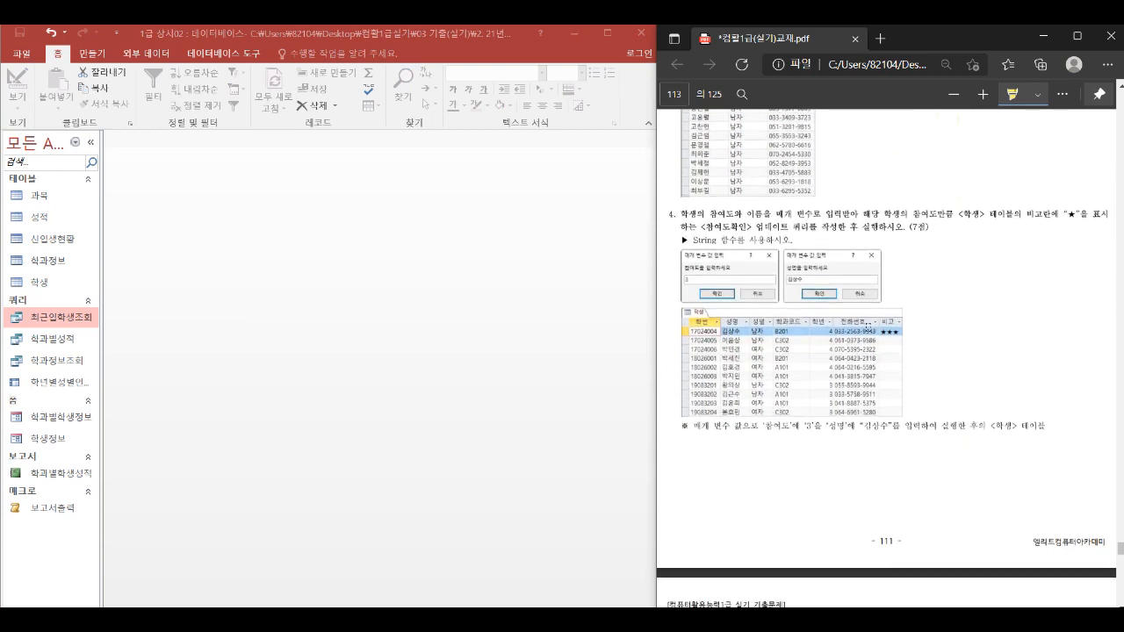
{"action": "left_click_drag", "start_coordinate": [706, 216], "coordinate": [850, 216]}
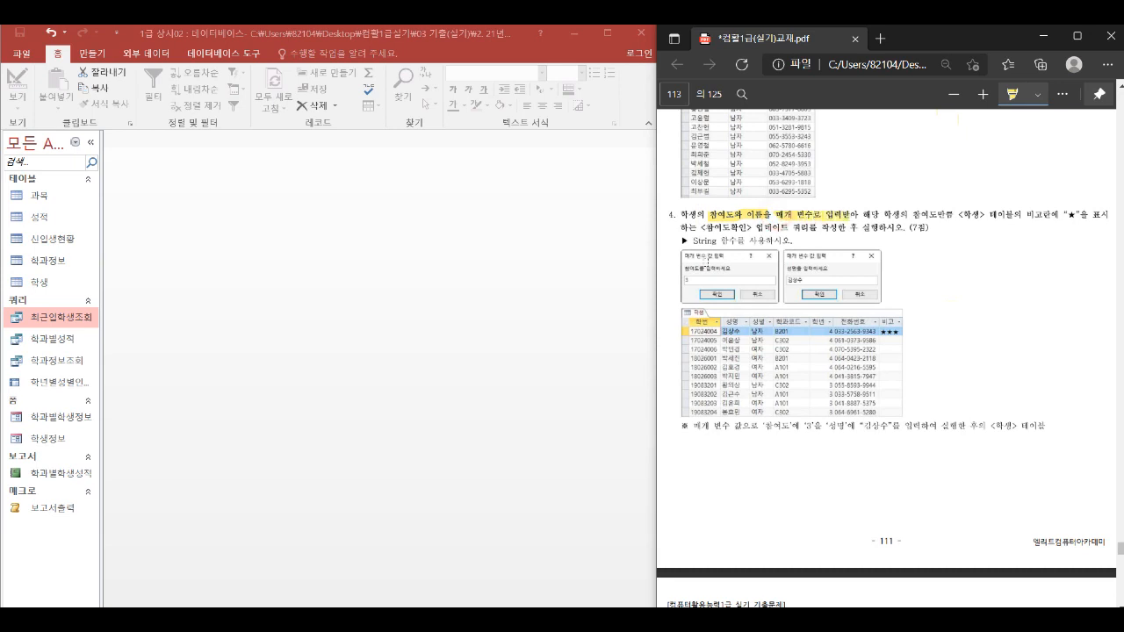
{"action": "mouse_move", "coordinate": [702, 276]}
{"action": "left_mouse_down"}
{"action": "mouse_move", "coordinate": [693, 281]}
{"action": "mouse_move", "coordinate": [713, 280]}
{"action": "left_mouse_up"}
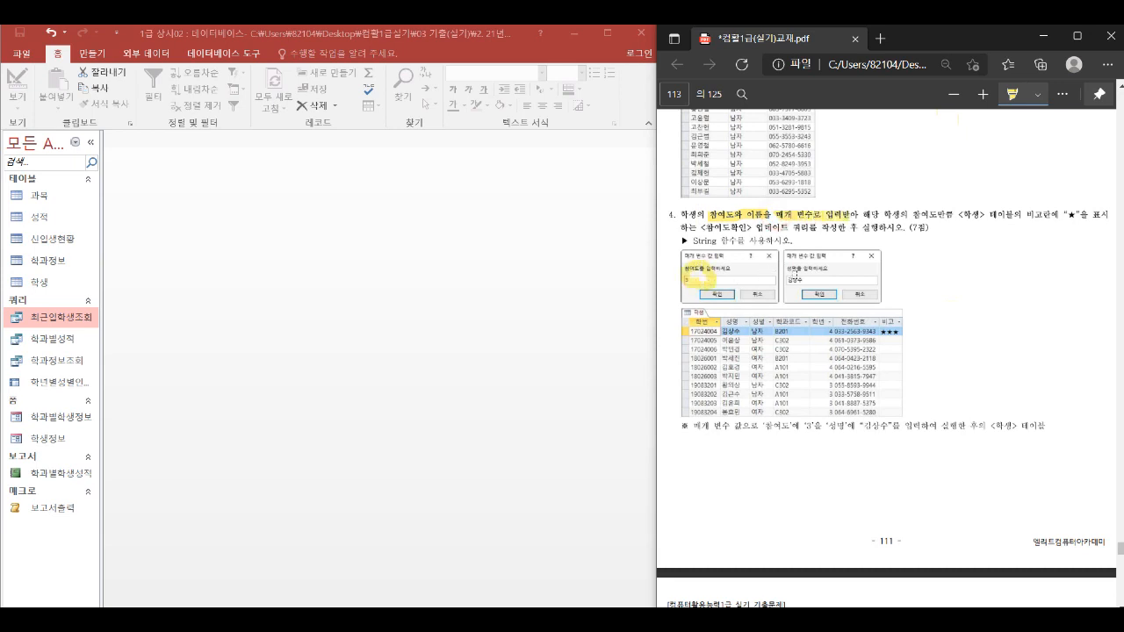
{"action": "mouse_move", "coordinate": [794, 275]}
{"action": "left_mouse_down"}
{"action": "mouse_move", "coordinate": [789, 285]}
{"action": "mouse_move", "coordinate": [809, 263]}
{"action": "mouse_move", "coordinate": [799, 283]}
{"action": "left_mouse_up"}
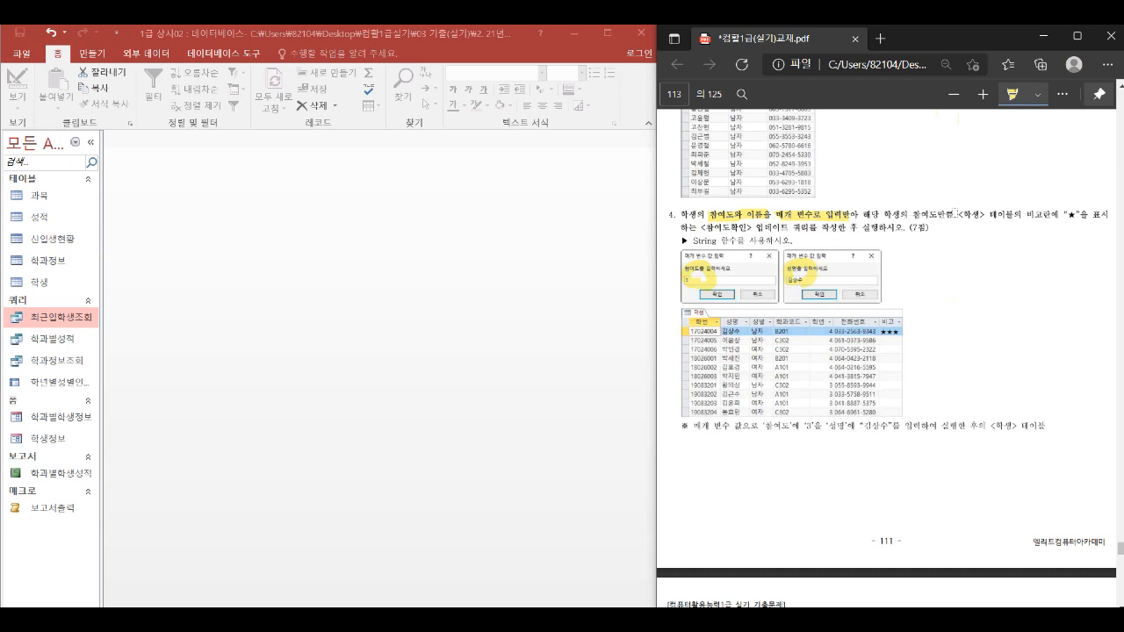
{"action": "left_click_drag", "start_coordinate": [1027, 217], "coordinate": [1082, 217]}
{"action": "mouse_move", "coordinate": [877, 333]}
{"action": "left_mouse_down"}
{"action": "mouse_move", "coordinate": [901, 332]}
{"action": "mouse_move", "coordinate": [889, 336]}
{"action": "left_mouse_up"}
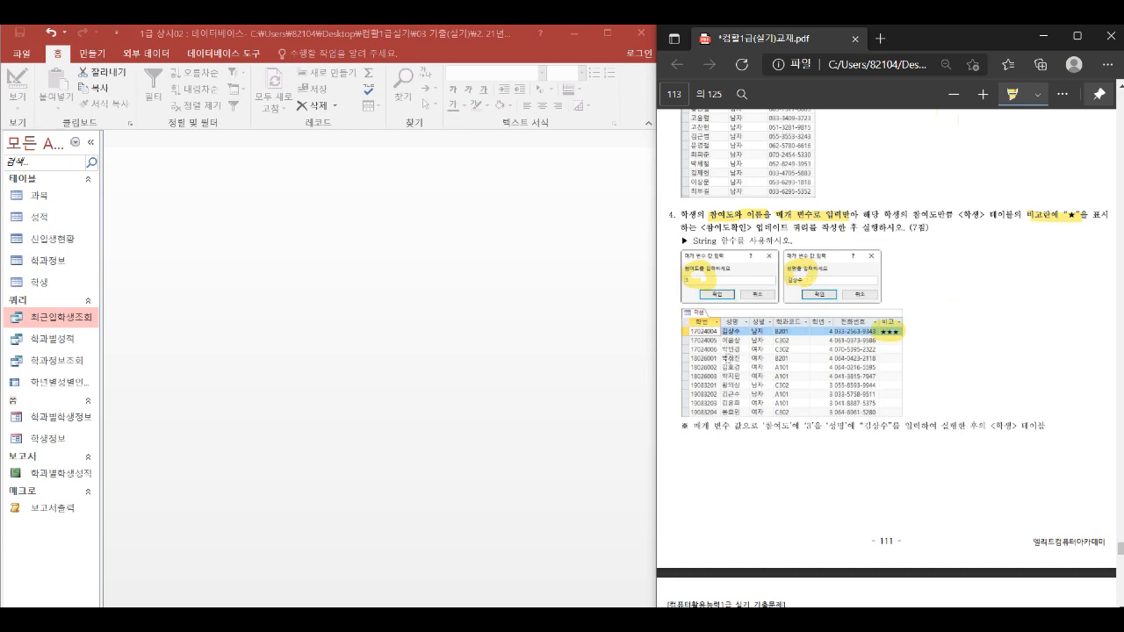
{"action": "left_click_drag", "start_coordinate": [882, 360], "coordinate": [904, 361]}
{"action": "left_click_drag", "start_coordinate": [684, 240], "coordinate": [731, 243]}
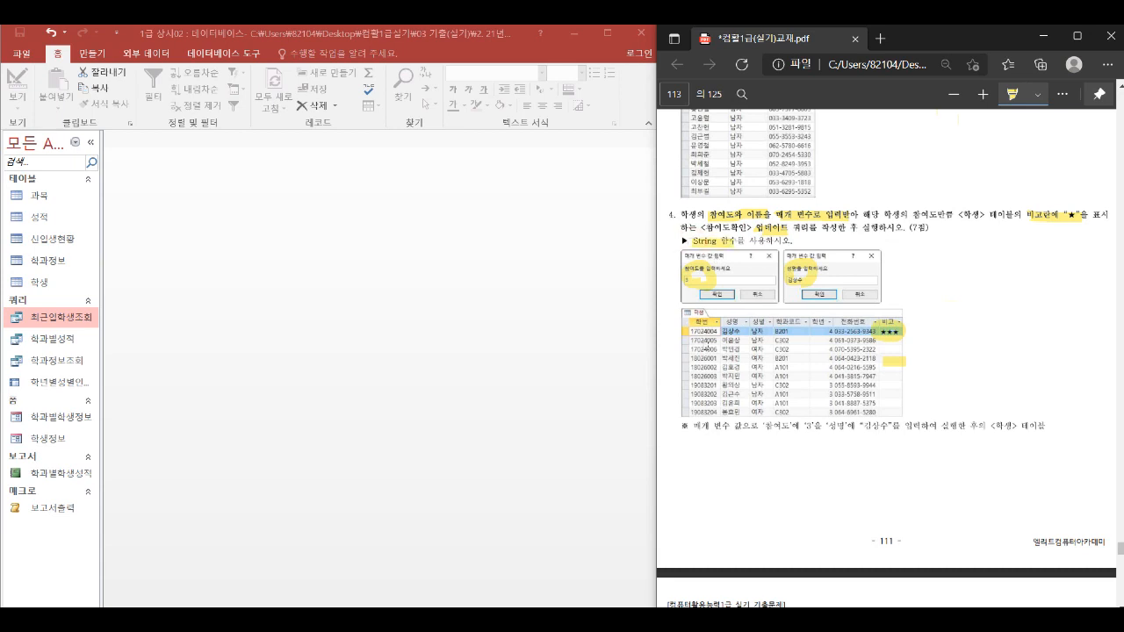
Create a new query in design view based on the 학생 table.
{"action": "left_click", "coordinate": [99, 60]}
{"action": "left_click", "coordinate": [94, 54]}
{"action": "left_click", "coordinate": [222, 90]}
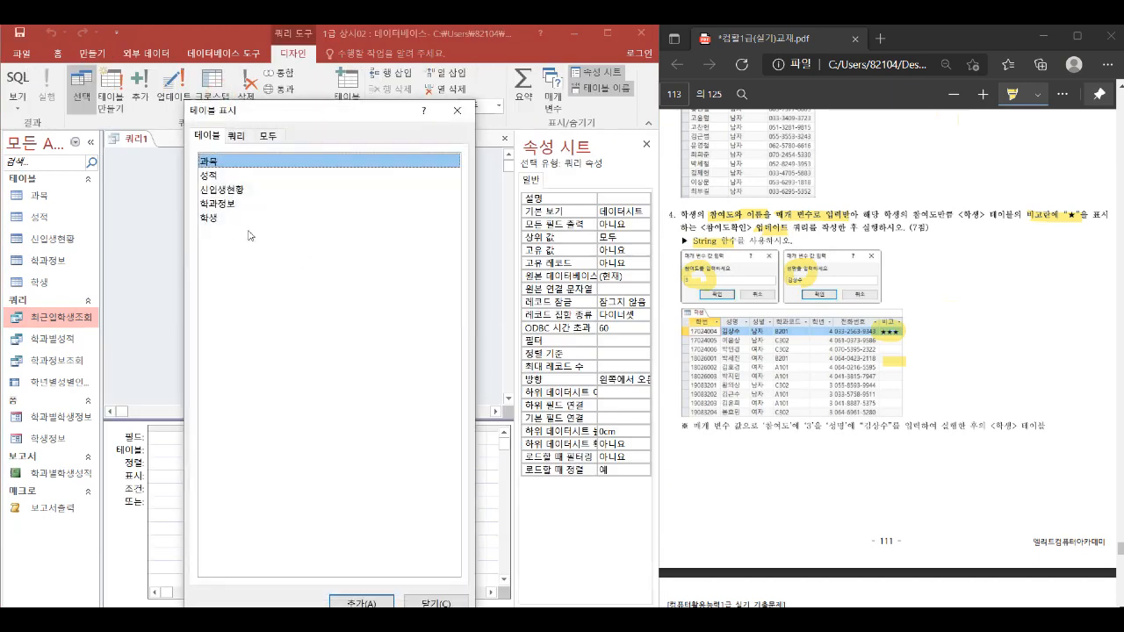
{"action": "left_click", "coordinate": [227, 219]}
{"action": "double_click", "coordinate": [227, 219]}
{"action": "left_click", "coordinate": [456, 110]}
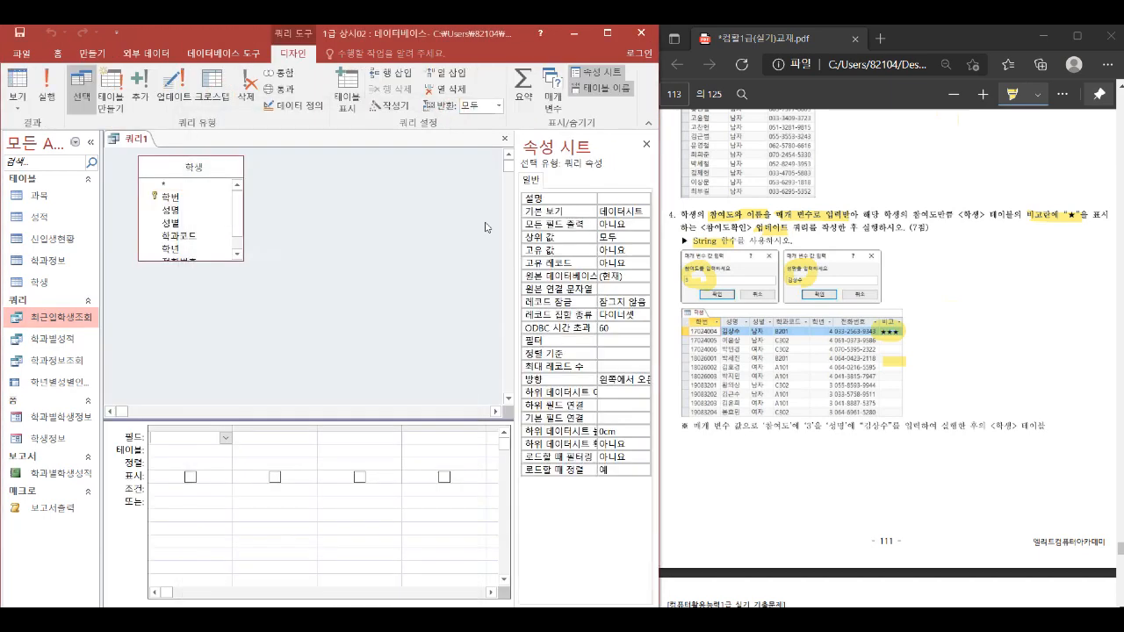
Draft a String expression with count 3 and character "★" in an empty criteria cell of the query grid.
{"action": "left_click", "coordinate": [249, 504]}
{"action": "type", "text": "=rep"}
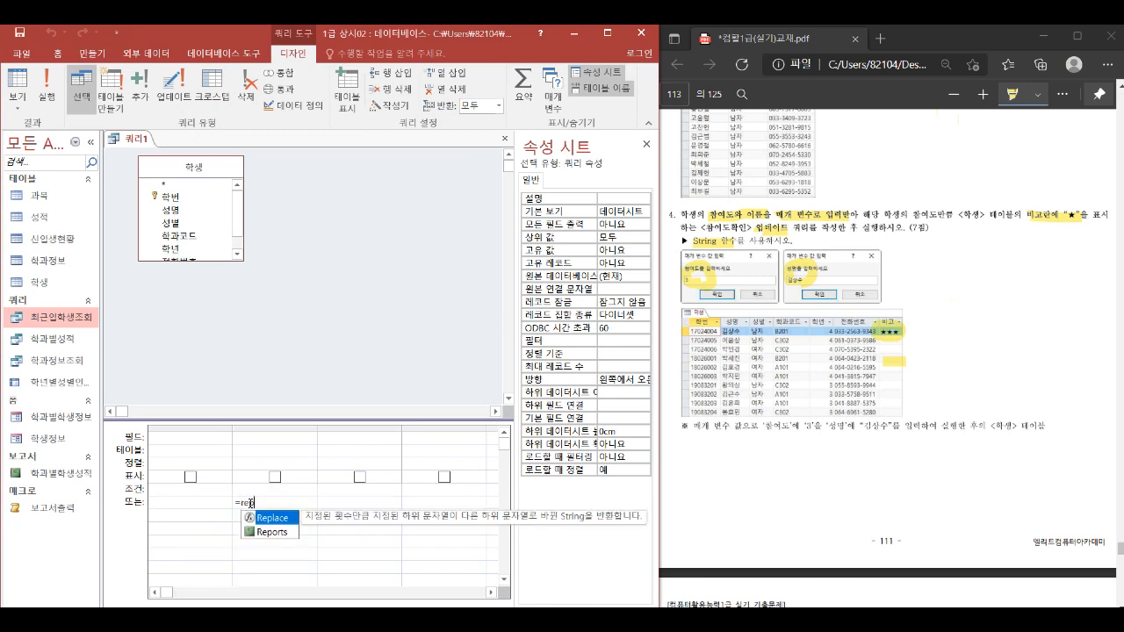
{"action": "type", "text": "t(\"ㅁ"}
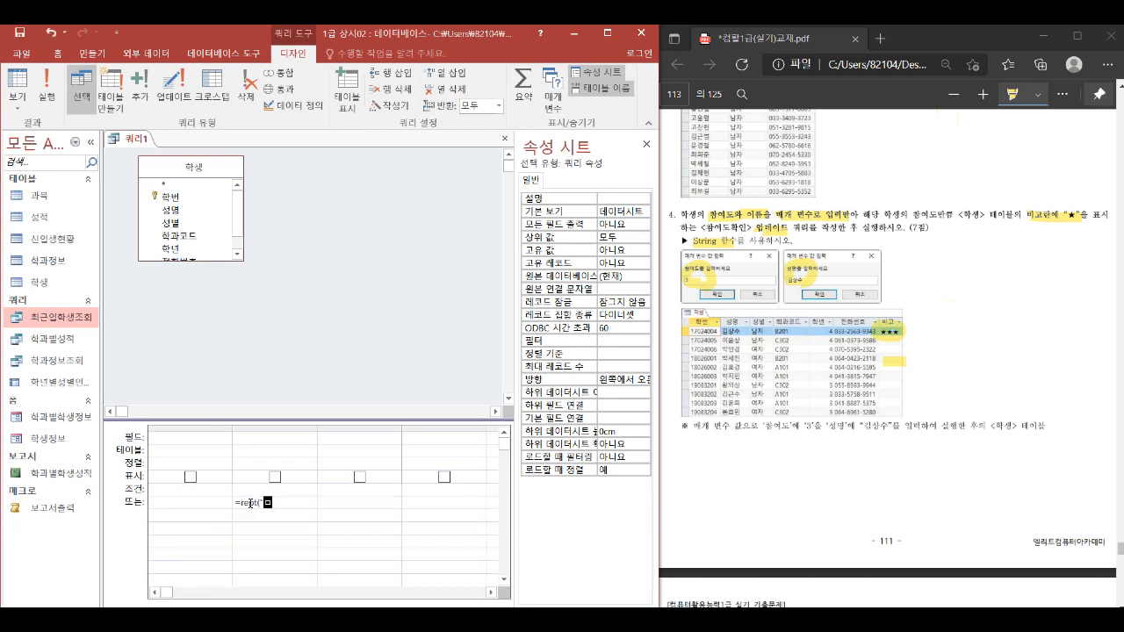
{"action": "key", "text": "Hangul_Hanja"}
{"action": "key", "text": "8"}
{"action": "left_click_drag", "start_coordinate": [257, 502], "coordinate": [235, 502]}
{"action": "type", "text": "strub"}
{"action": "key", "text": "BackSpace"}
{"action": "type", "text": "ing(\"★\",3"}
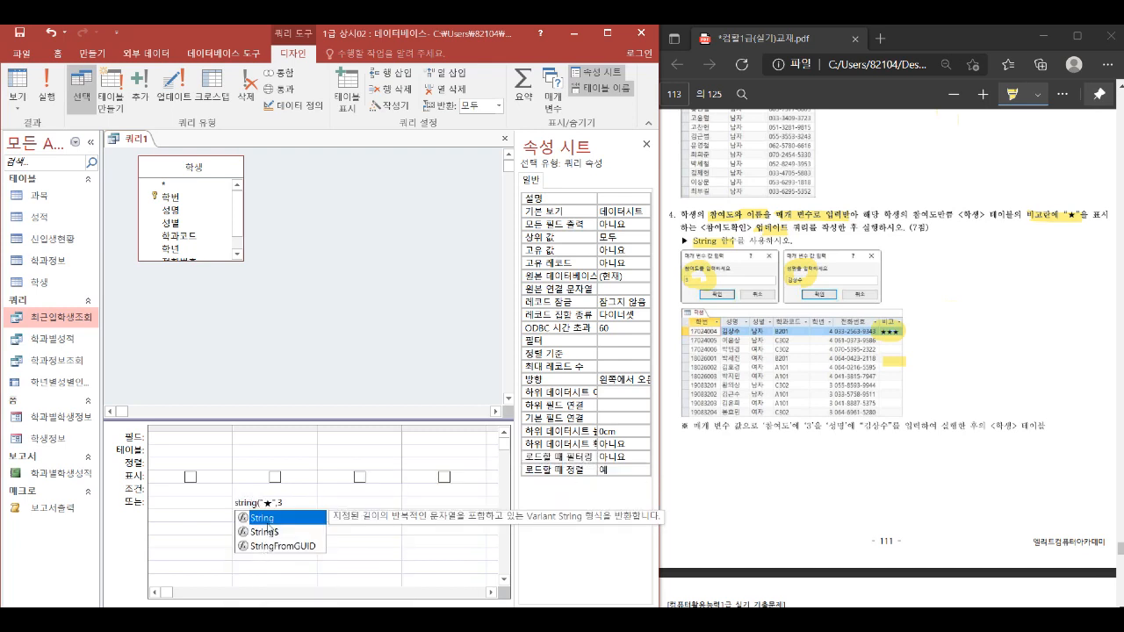
{"action": "key", "text": "BackSpace"}
{"action": "key", "text": "BackSpace"}
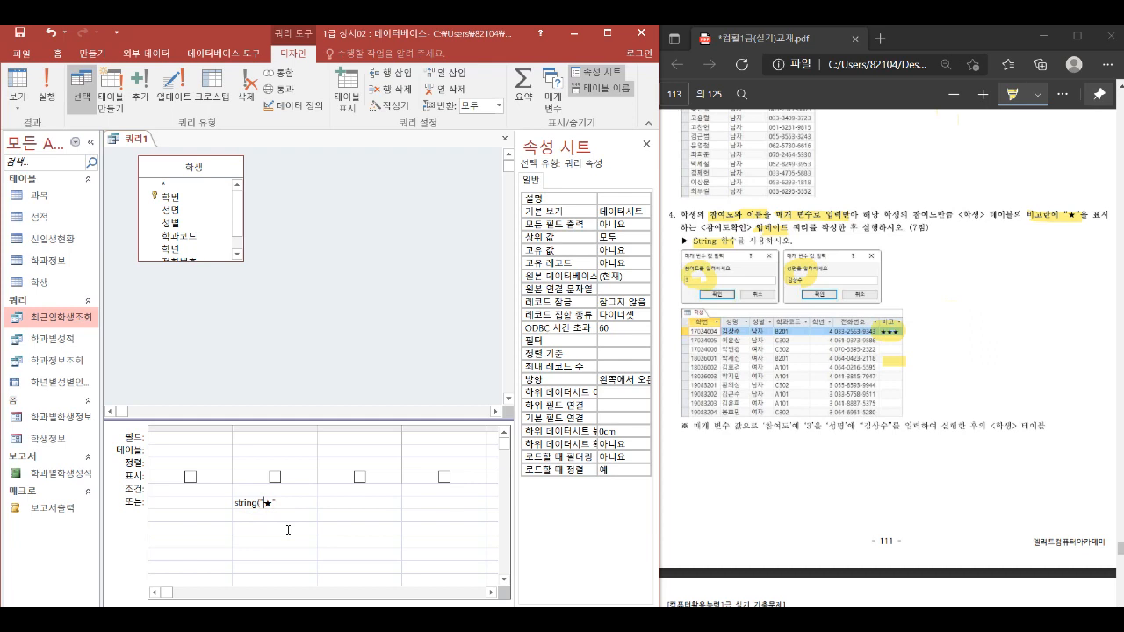
{"action": "type", "text": "3"}
{"action": "type", "text": "3,"}
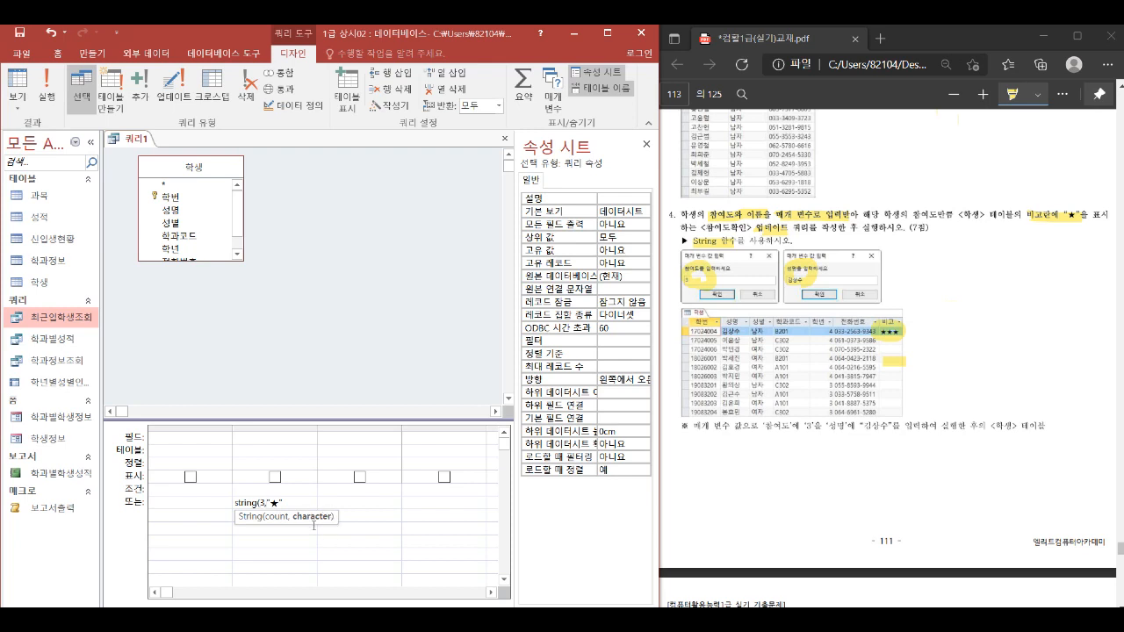
Try 5 and a bracketed 매개변수 placeholder as the draft expression's count, and clear the whole expression from the cell.
{"action": "double_click", "coordinate": [262, 503]}
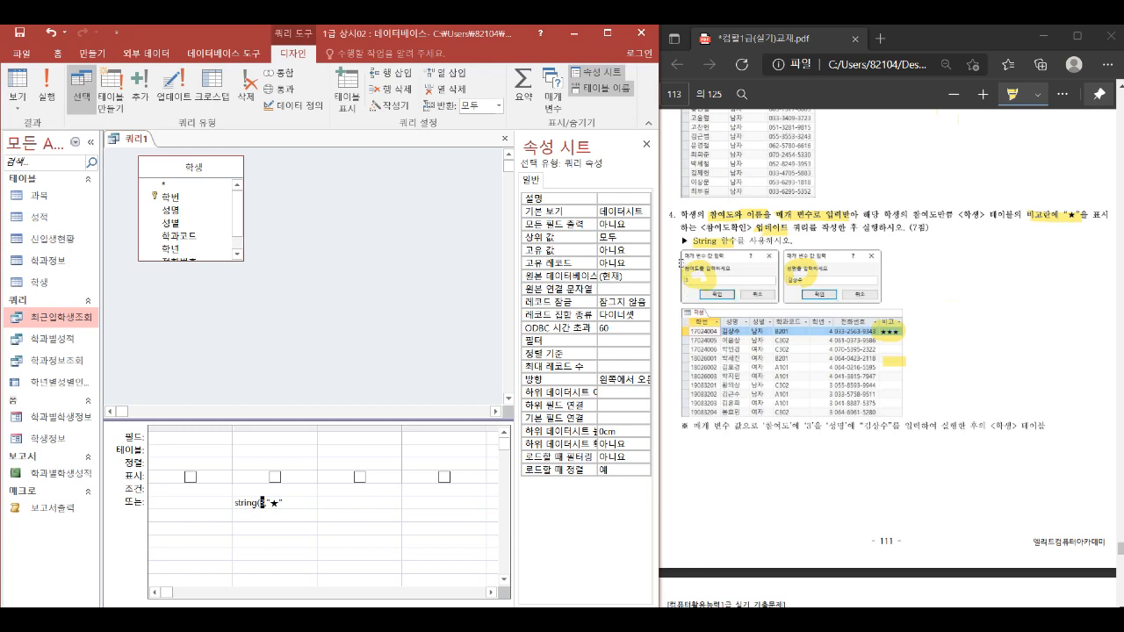
{"action": "type", "text": "5"}
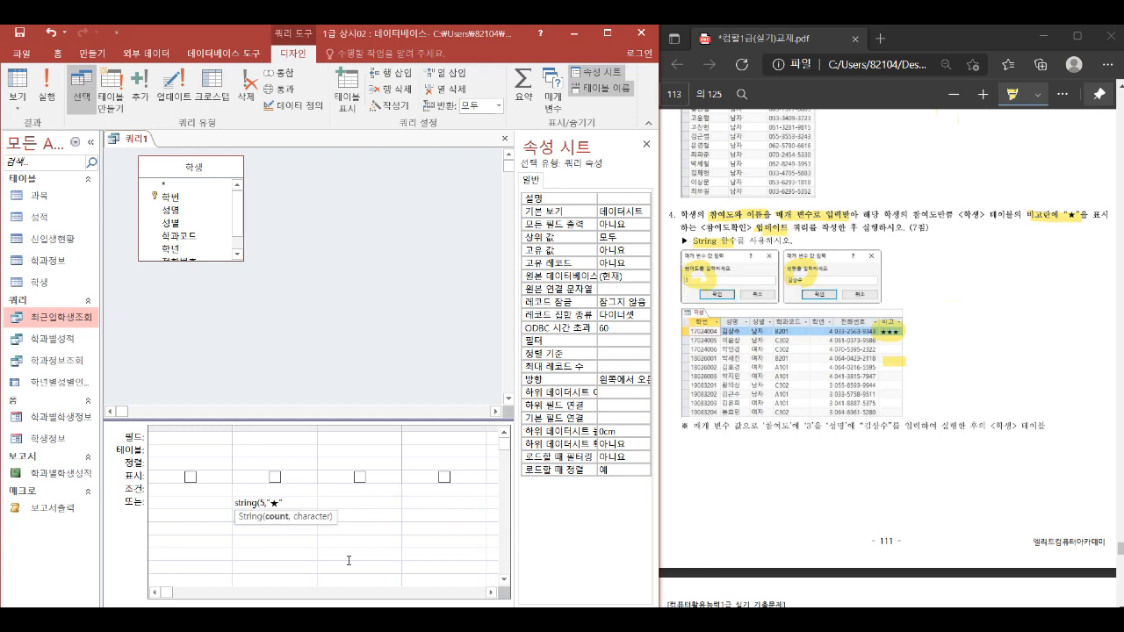
{"action": "left_click", "coordinate": [260, 502]}
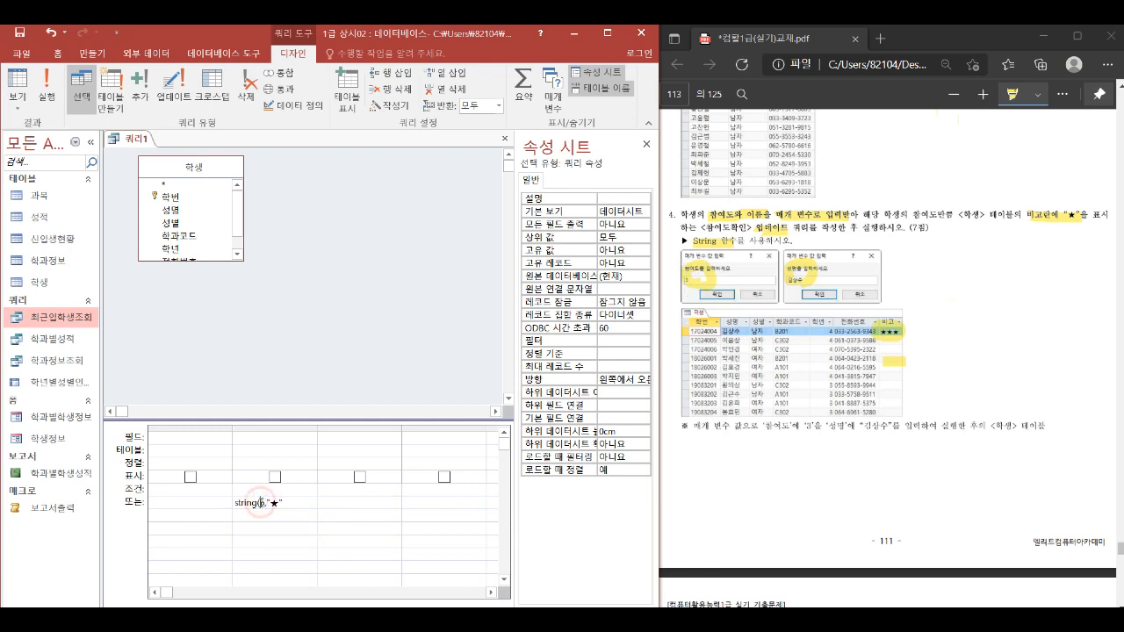
{"action": "double_click", "coordinate": [261, 502]}
{"action": "key", "text": "BackSpace"}
{"action": "type", "text": "["}
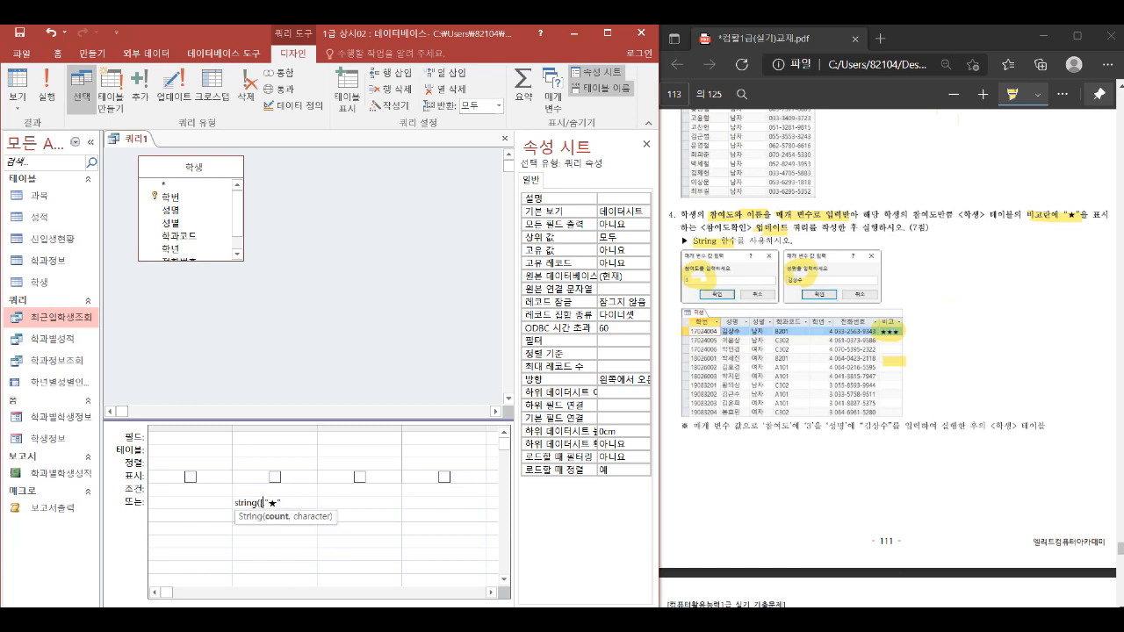
{"action": "type", "text": "매개변ㅅ수값입력]"}
{"action": "key", "text": "BackSpace"}
{"action": "key", "text": "BackSpace"}
{"action": "key", "text": "BackSpace"}
{"action": "left_click_drag", "start_coordinate": [294, 504], "coordinate": [217, 495]}
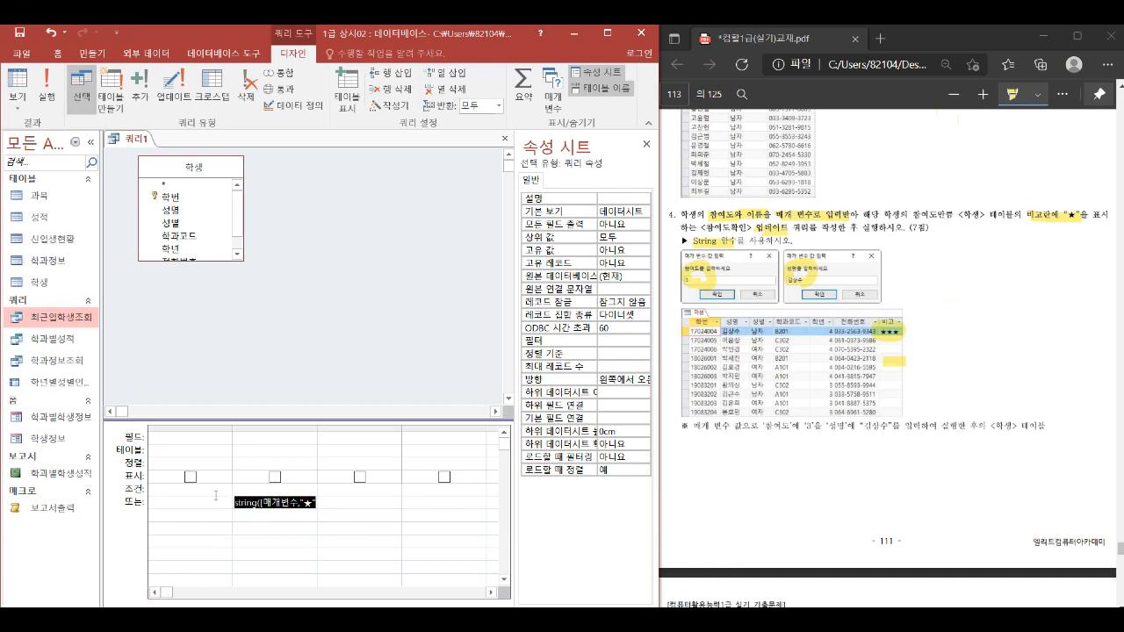
{"action": "key", "text": "BackSpace"}
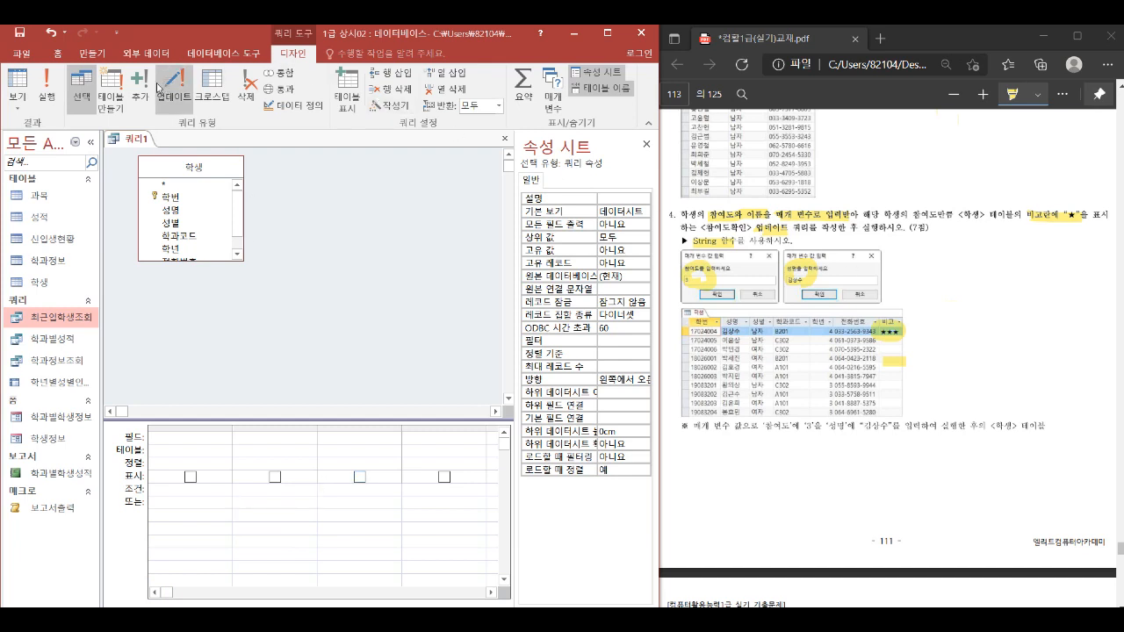
Convert the query to an update query and add the 비고 field of the 학생 table.
{"action": "left_click", "coordinate": [175, 94]}
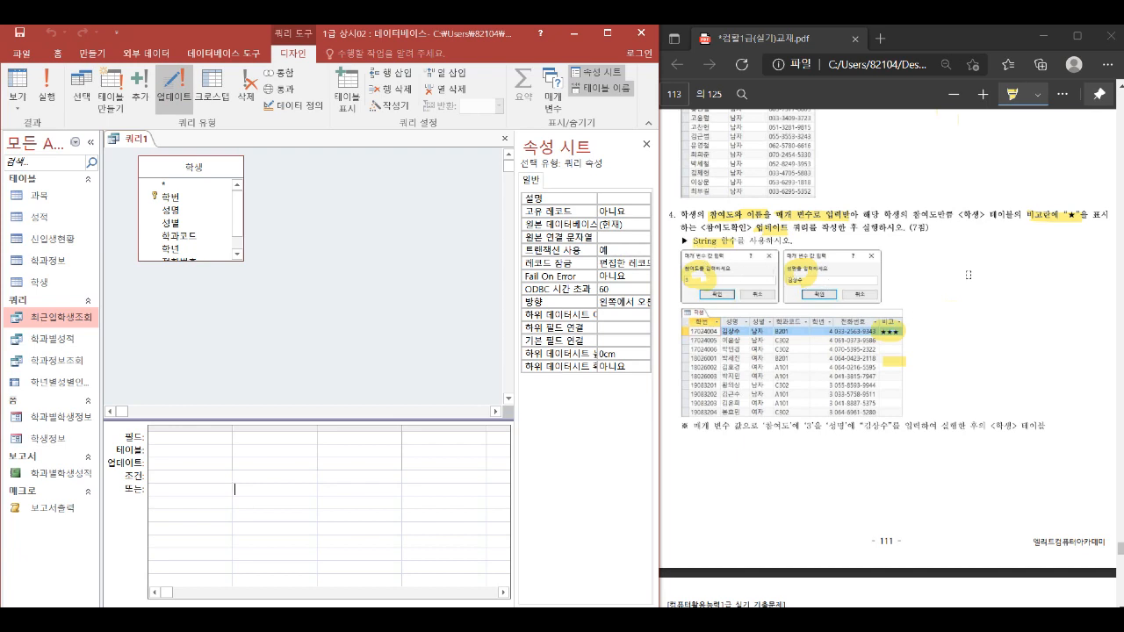
{"action": "left_click_drag", "start_coordinate": [239, 207], "coordinate": [238, 252]}
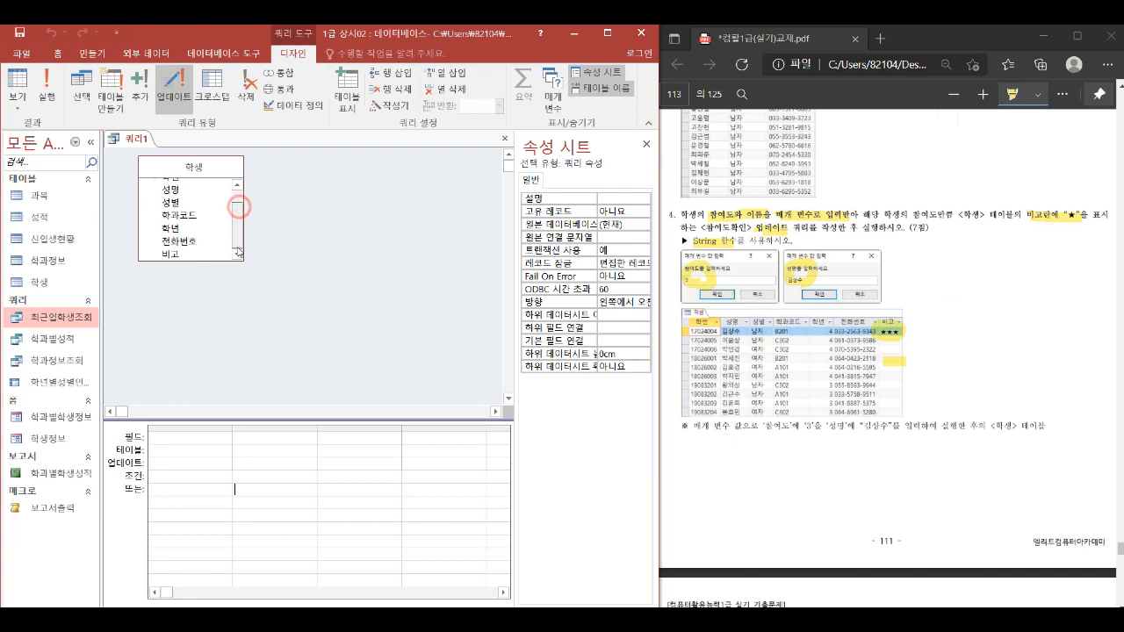
{"action": "double_click", "coordinate": [173, 254]}
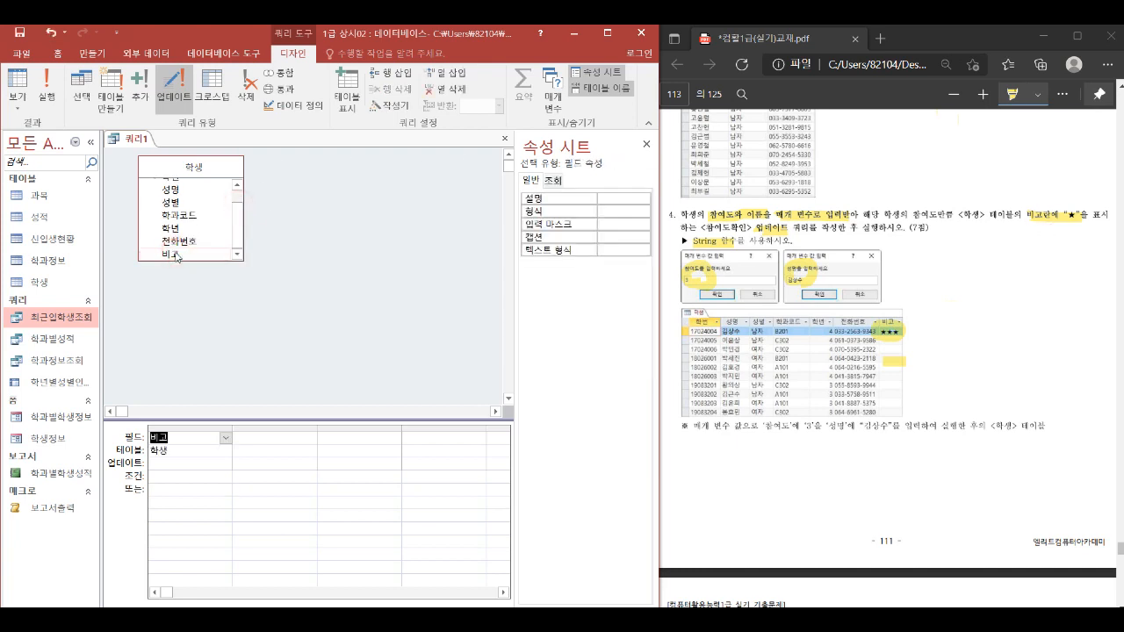
Add the 성명 field of the 학생 table to the query grid and widen the 비고 column.
{"action": "left_click", "coordinate": [188, 191]}
{"action": "double_click", "coordinate": [188, 192]}
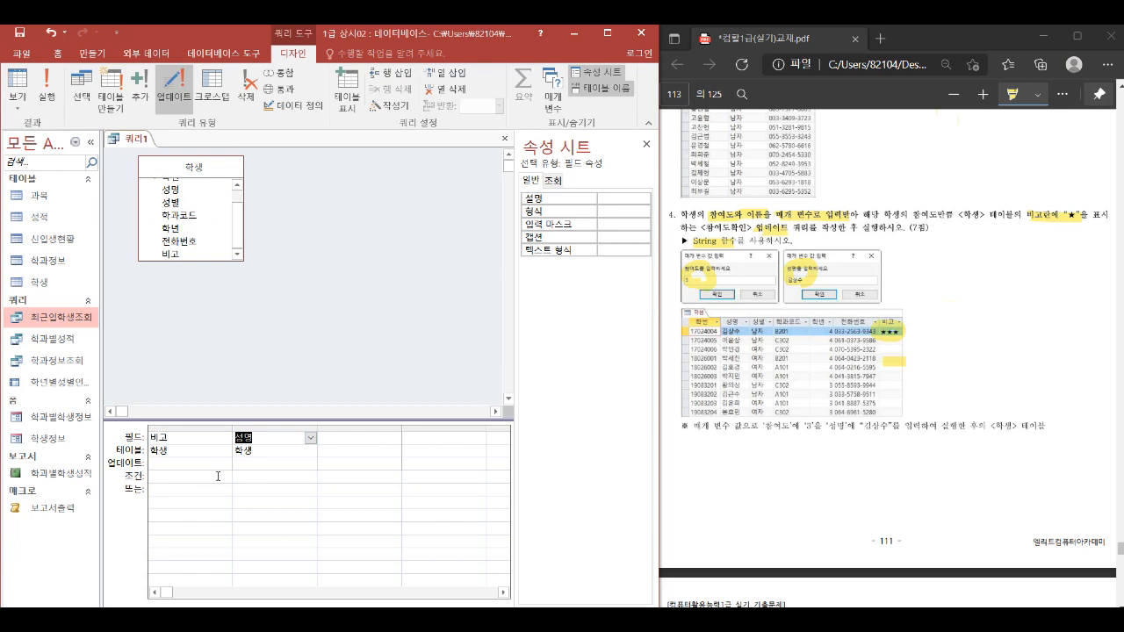
{"action": "left_click", "coordinate": [155, 466]}
{"action": "left_click_drag", "start_coordinate": [232, 430], "coordinate": [315, 430]}
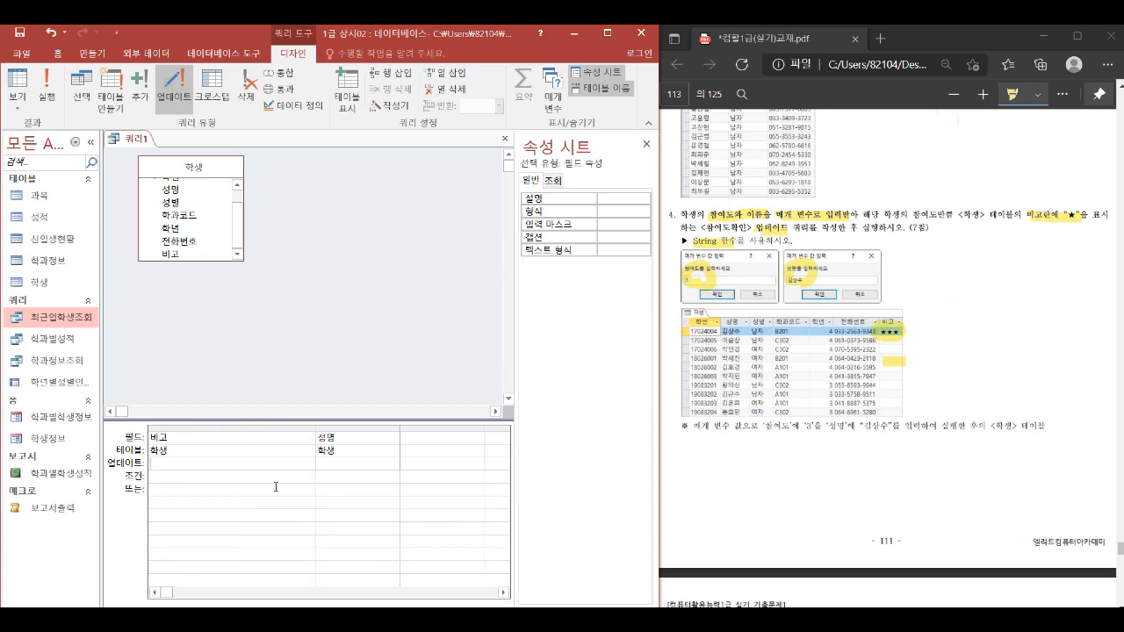
Set the 비고 field's update value to String([참여도를 입력하세요],"★").
{"action": "type", "text": "str"}
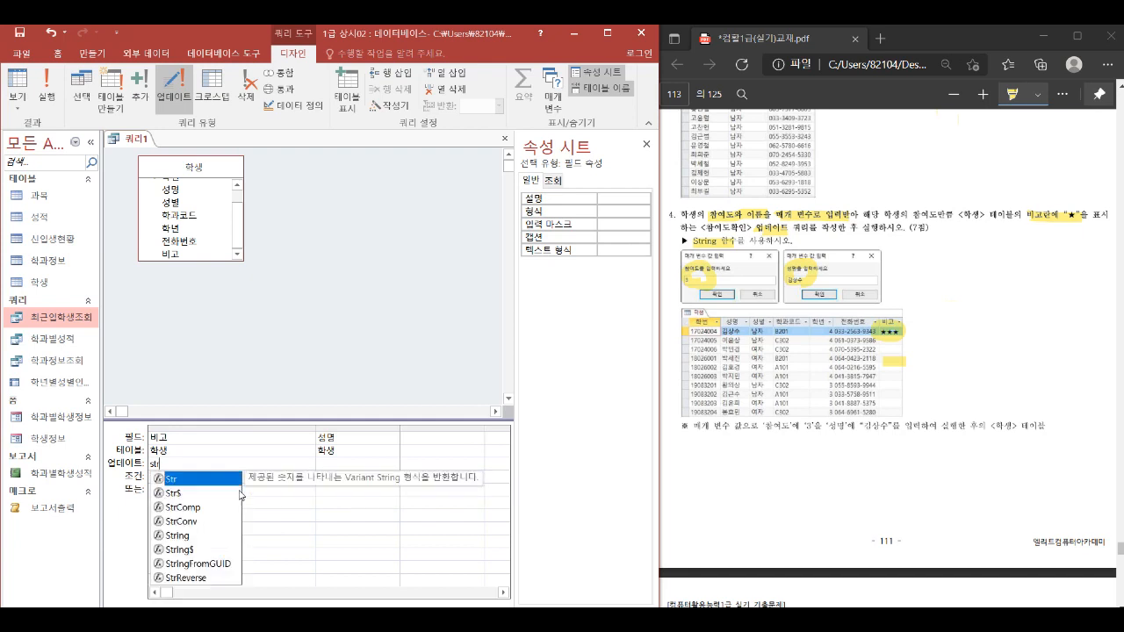
{"action": "type", "text": "ing("}
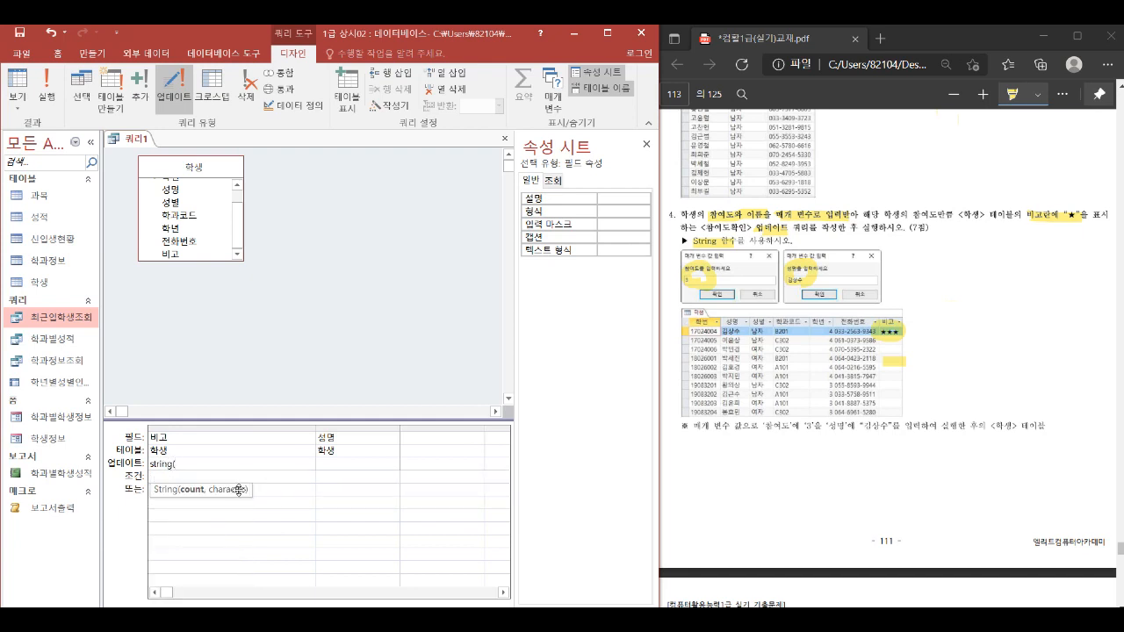
{"action": "type", "text": "[참여도를 "}
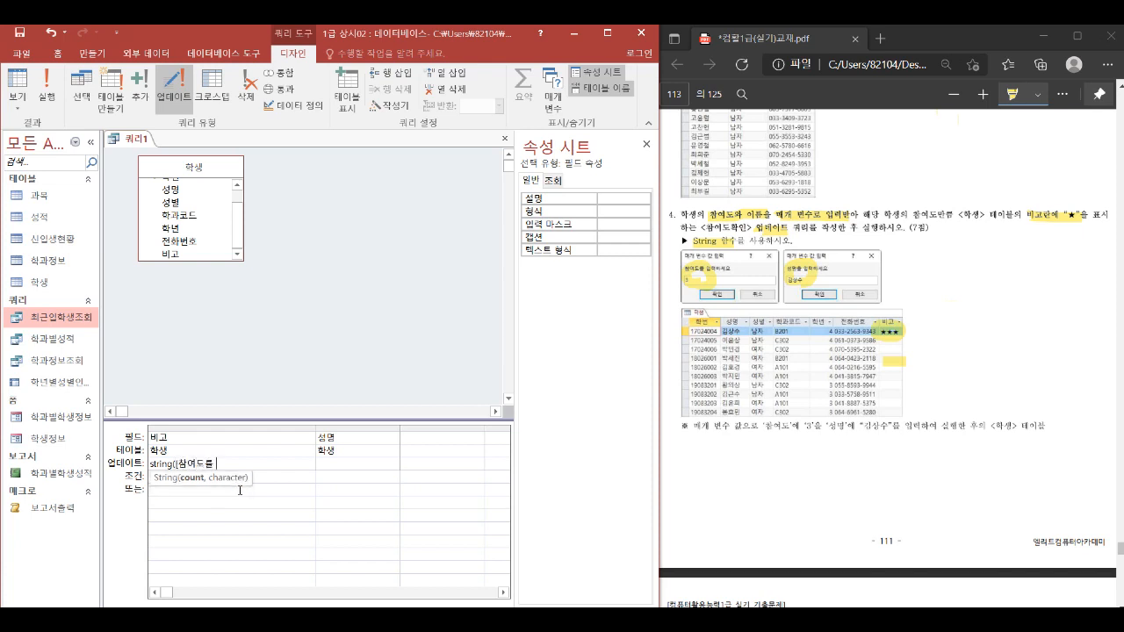
{"action": "type", "text": "입력하세요]"}
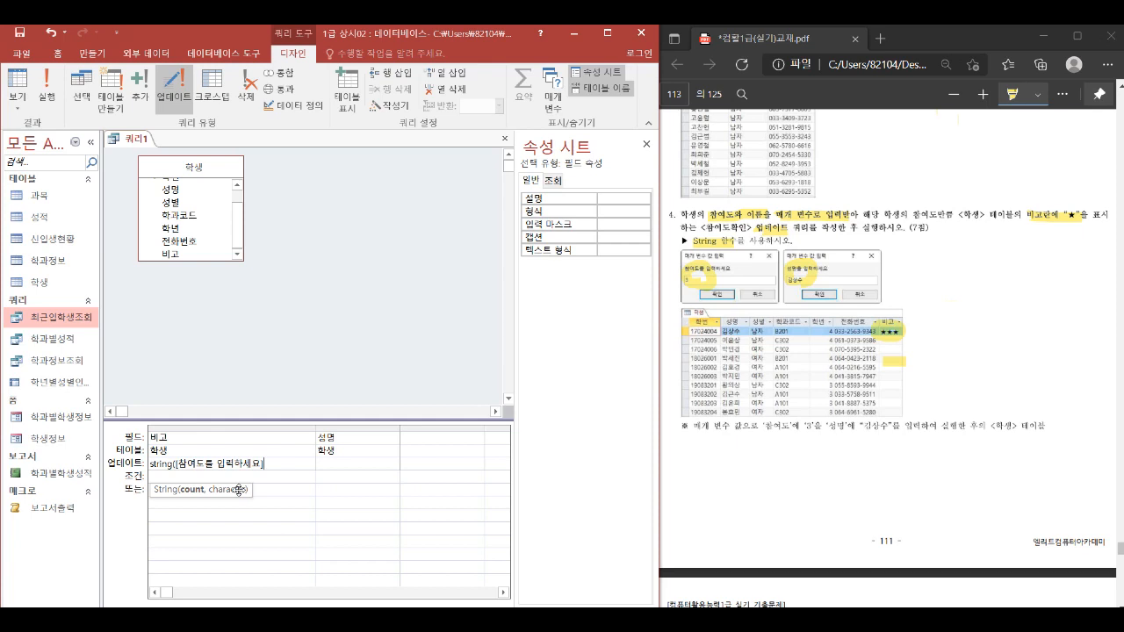
{"action": "type", "text": ","}
{"action": "type", "text": "\"★\""}
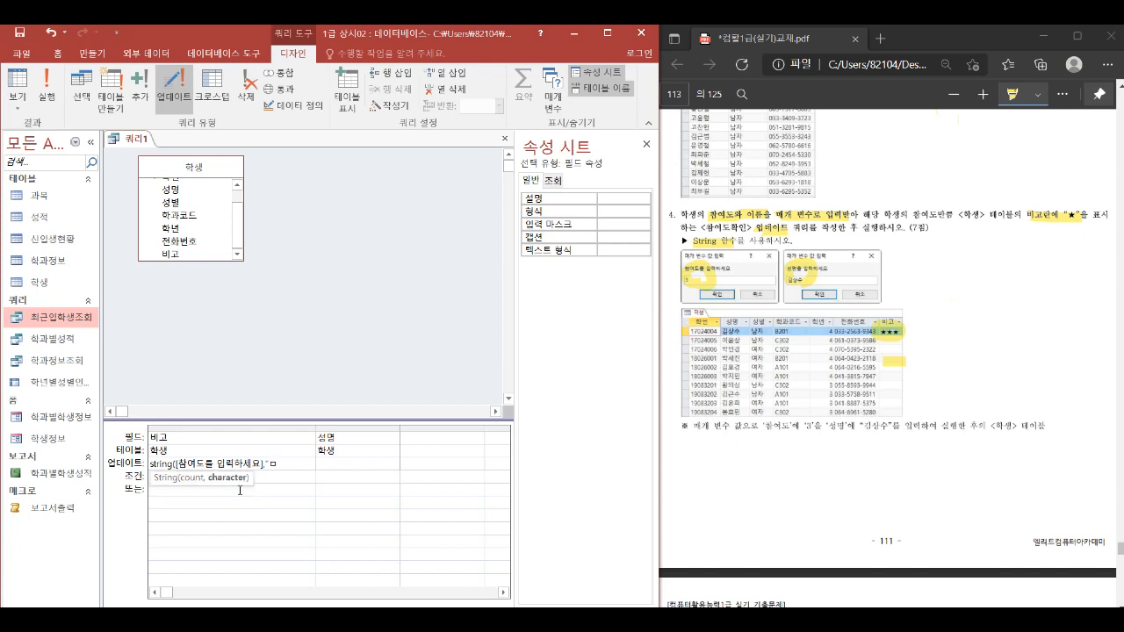
{"action": "type", "text": ")"}
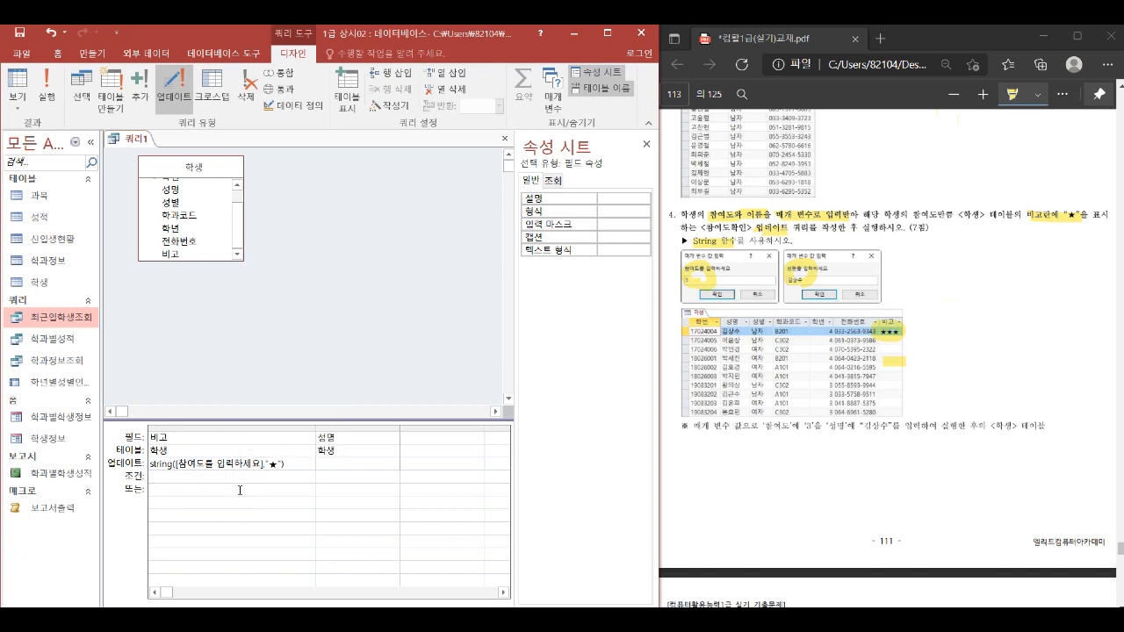
{"action": "key", "text": "Return"}
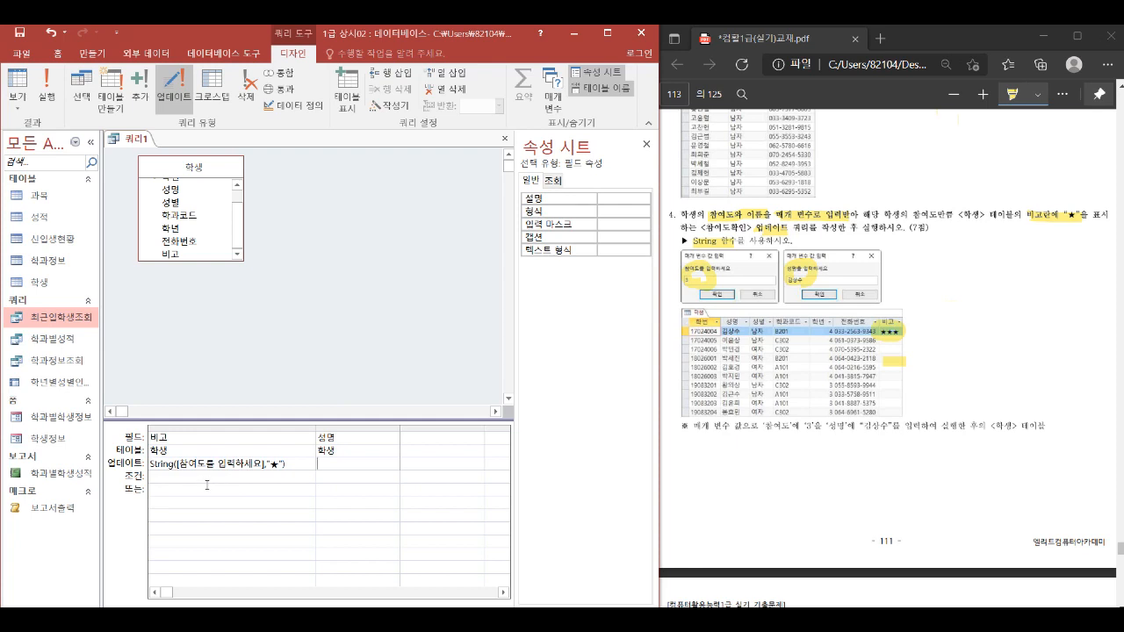
Enter the parameter prompt [성명을 입력하세요] as the criterion for the 성명 field.
{"action": "left_click", "coordinate": [325, 475]}
{"action": "type", "text": "[성명을 입력하세요]"}
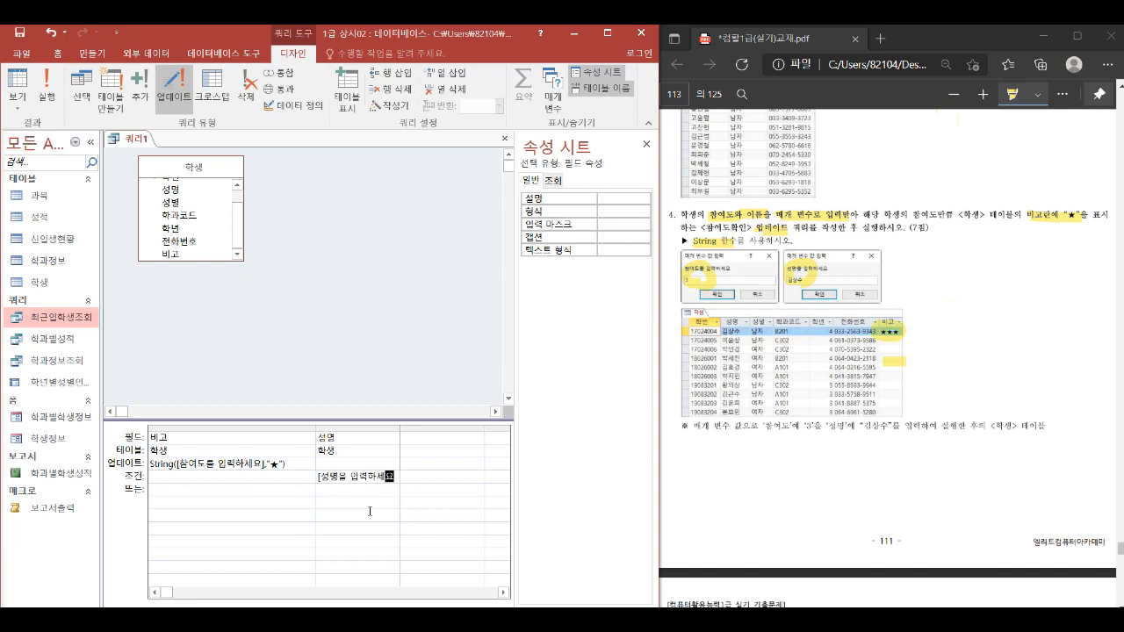
{"action": "key", "text": "Tab"}
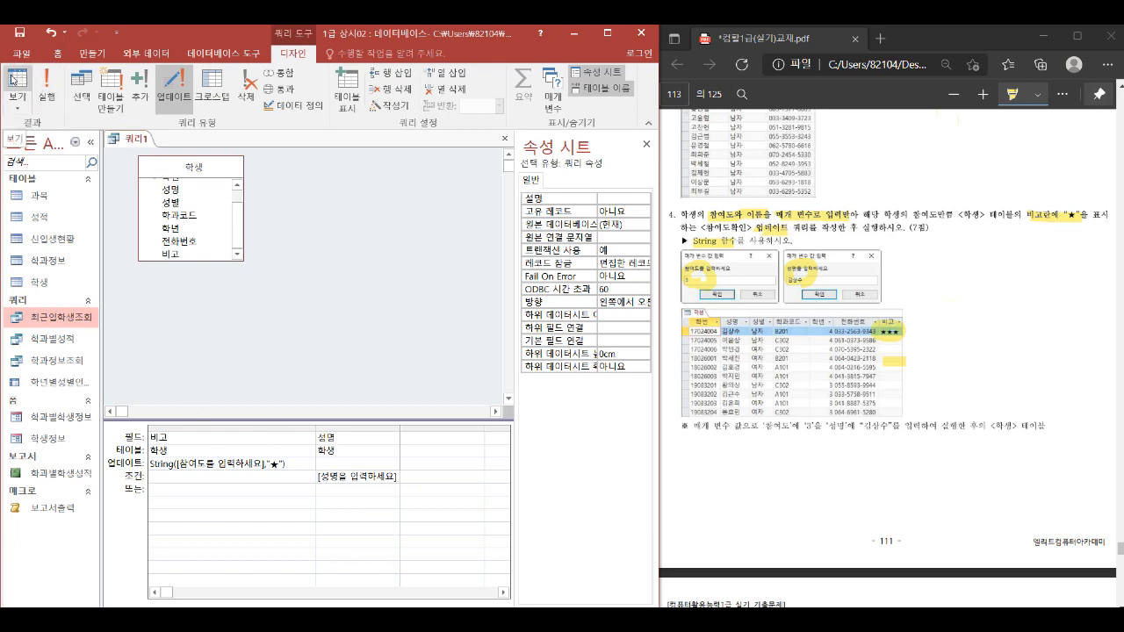
Run the update query with 참여도 3 and the example student's name as parameters, and accept the record update.
{"action": "left_click", "coordinate": [49, 93]}
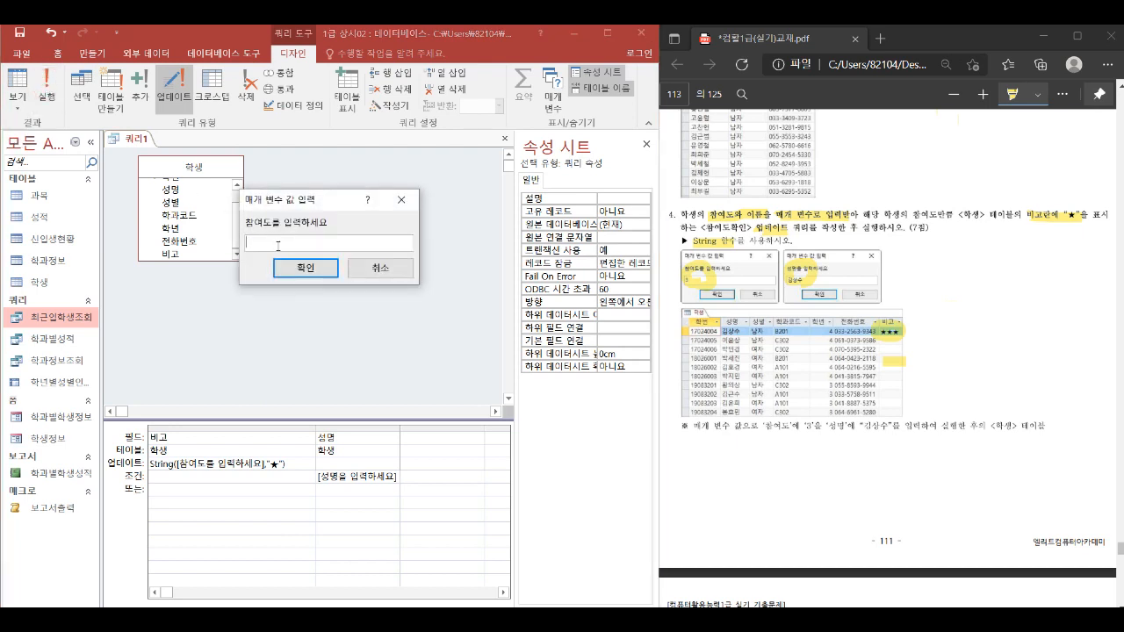
{"action": "left_click", "coordinate": [303, 269]}
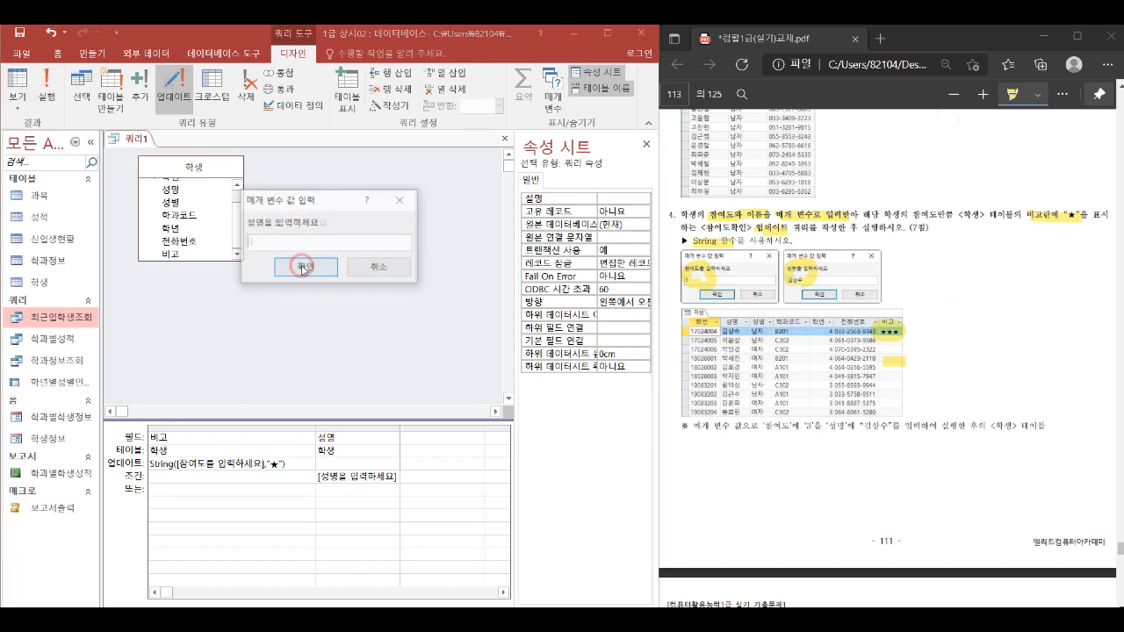
{"action": "type", "text": "김상수"}
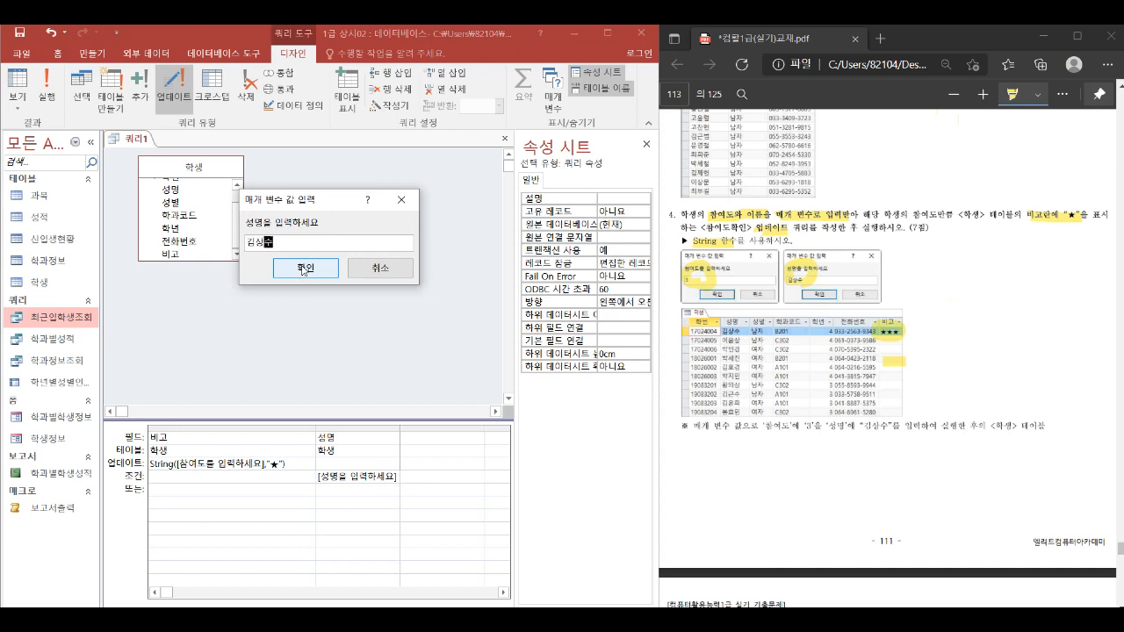
{"action": "left_click", "coordinate": [303, 269]}
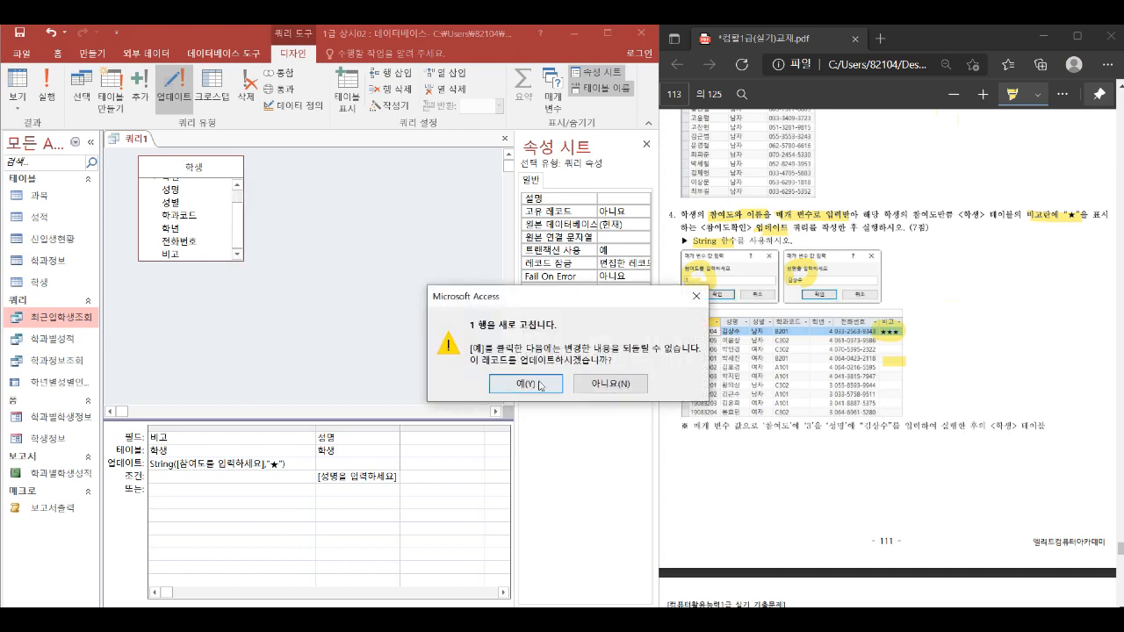
{"action": "left_click", "coordinate": [528, 385]}
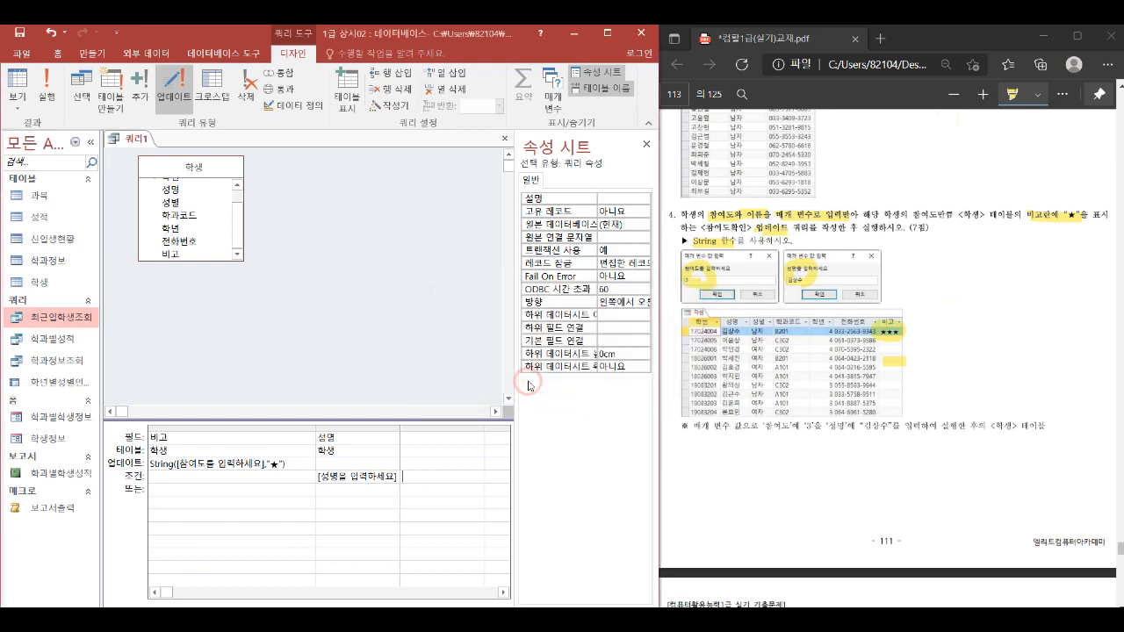
Open the 학생 table to check the 비고 column of the updated student, and return to the update query.
{"action": "left_click", "coordinate": [35, 284]}
{"action": "double_click", "coordinate": [35, 284]}
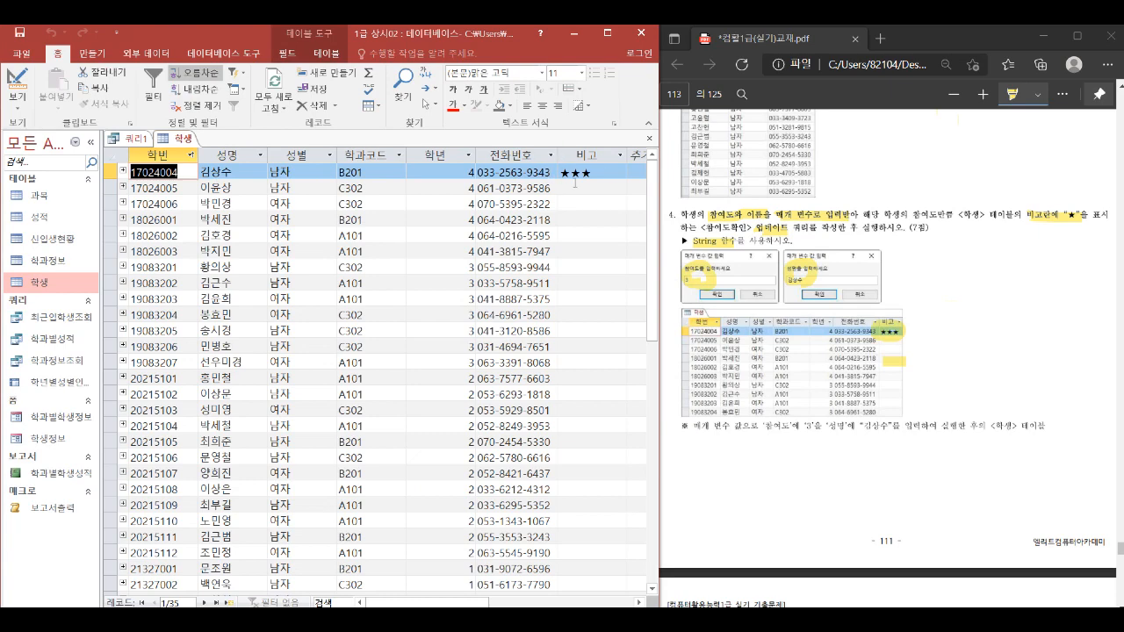
{"action": "left_click", "coordinate": [132, 140]}
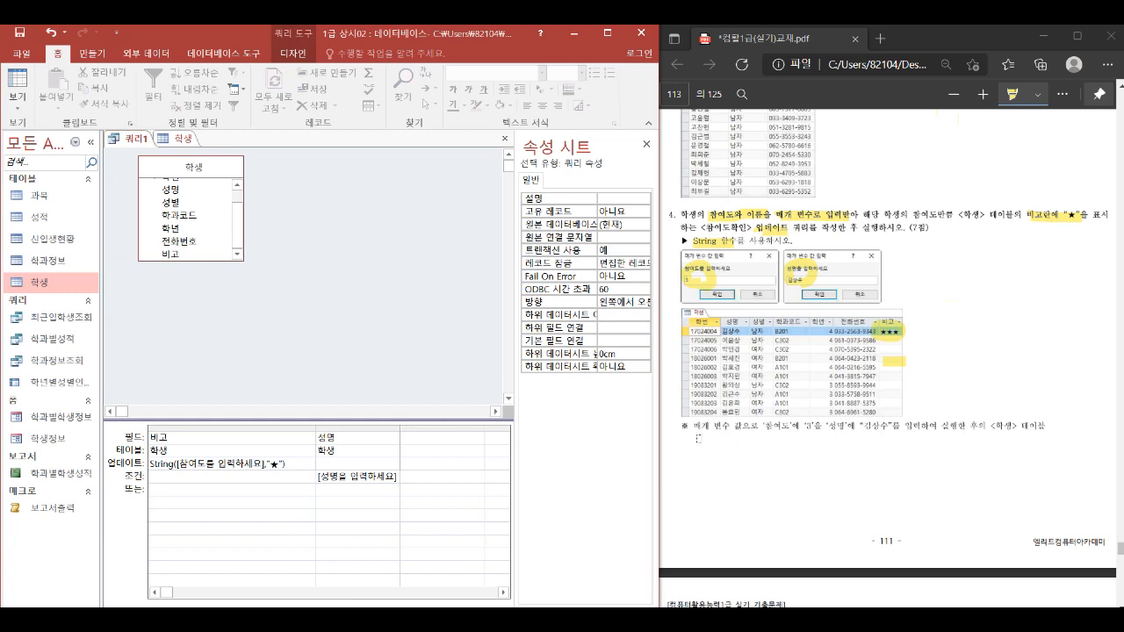
Switch to the exam PDF and highlight the note about the parameter values below the example 학생 table.
{"action": "left_click", "coordinate": [689, 427]}
{"action": "left_click_drag", "start_coordinate": [689, 426], "coordinate": [1050, 427]}
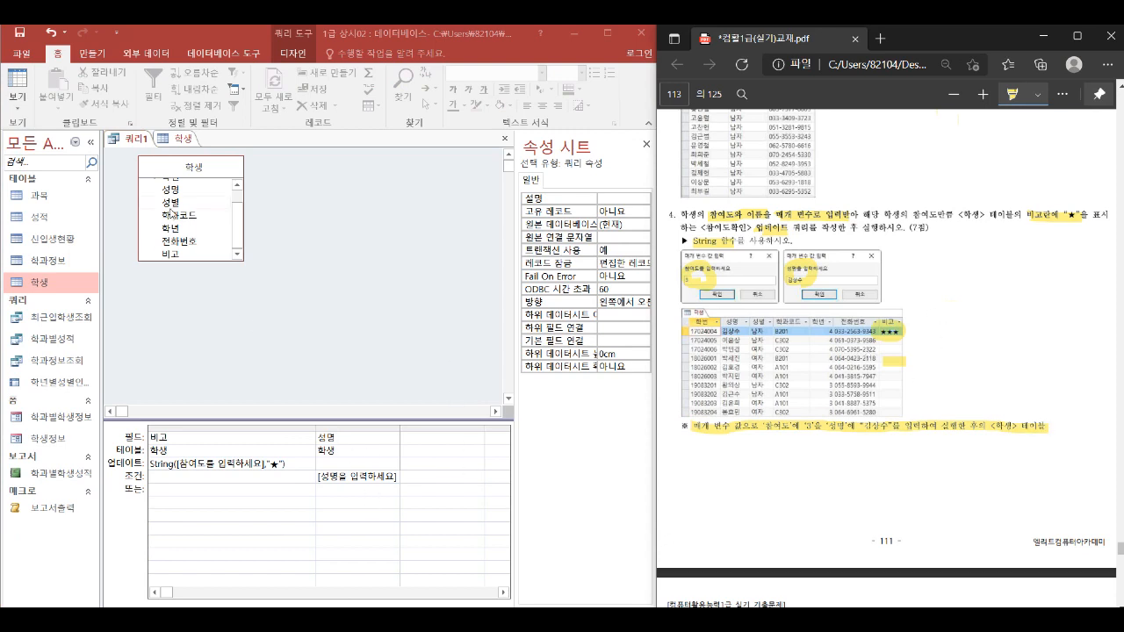
Close the update query, saving its changes under the query name 참여도확인.
{"action": "right_click", "coordinate": [136, 147]}
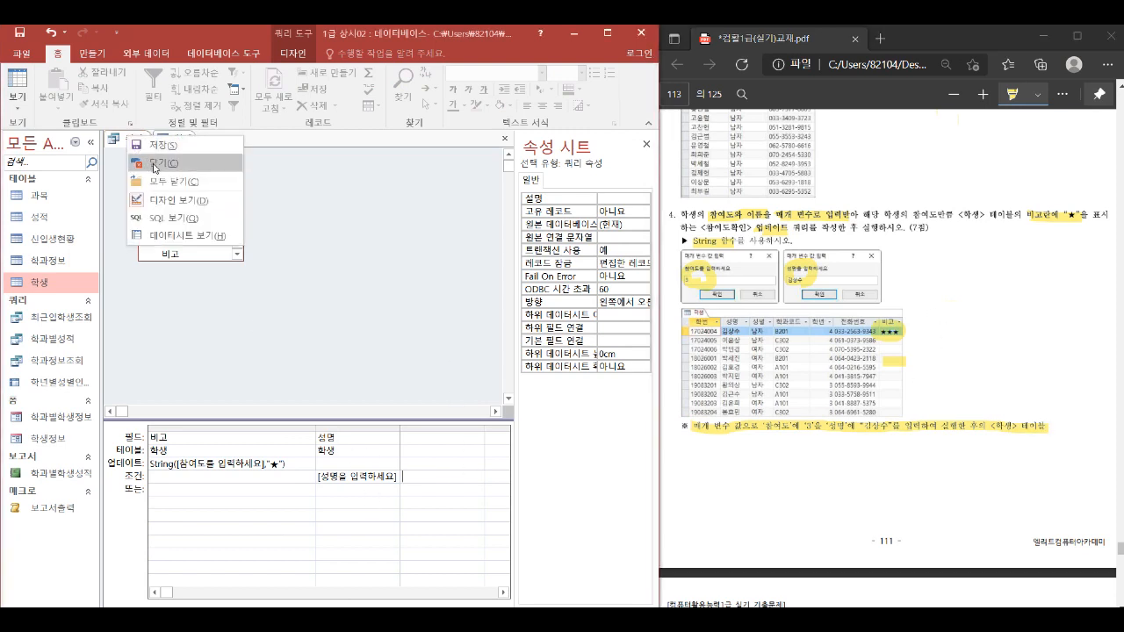
{"action": "left_click", "coordinate": [155, 166]}
{"action": "key", "text": "Return"}
{"action": "type", "text": "참"}
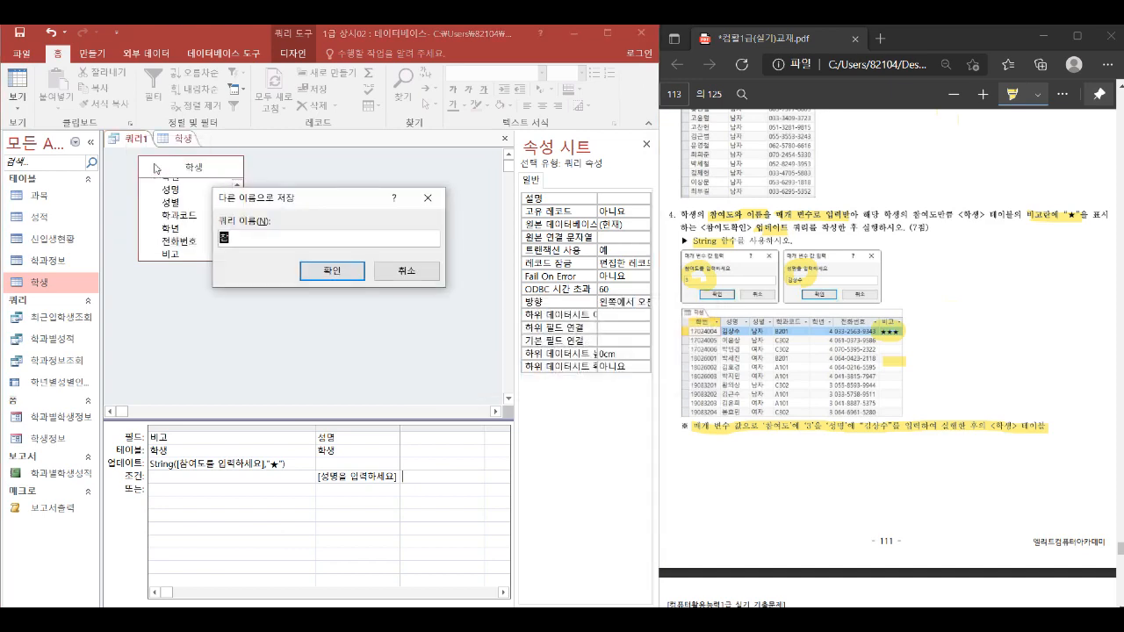
{"action": "type", "text": "여도확인"}
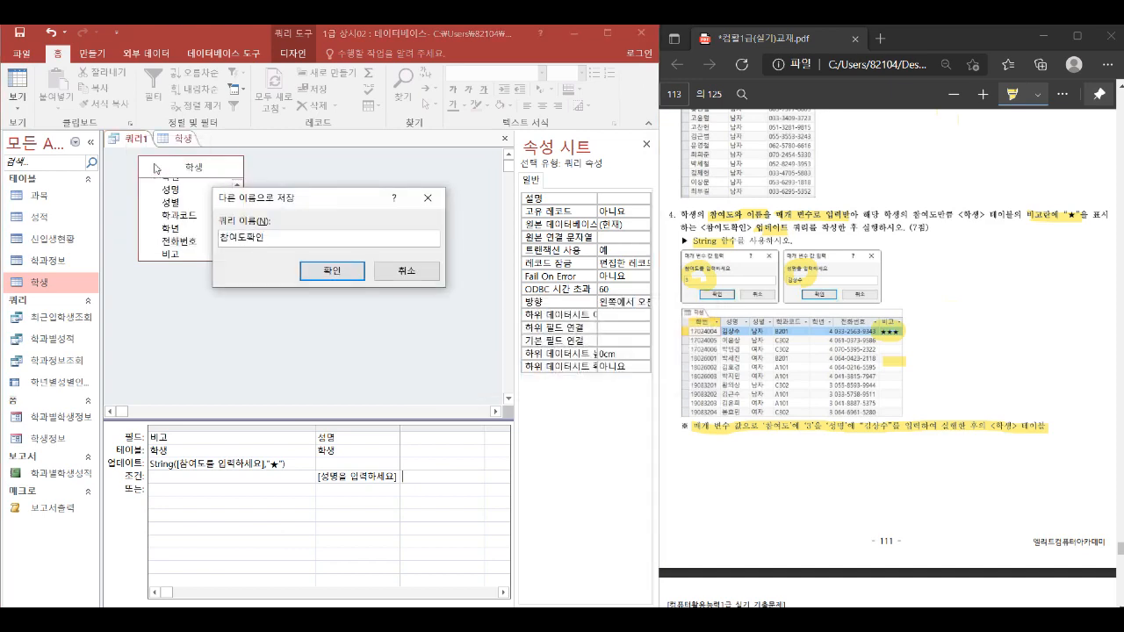